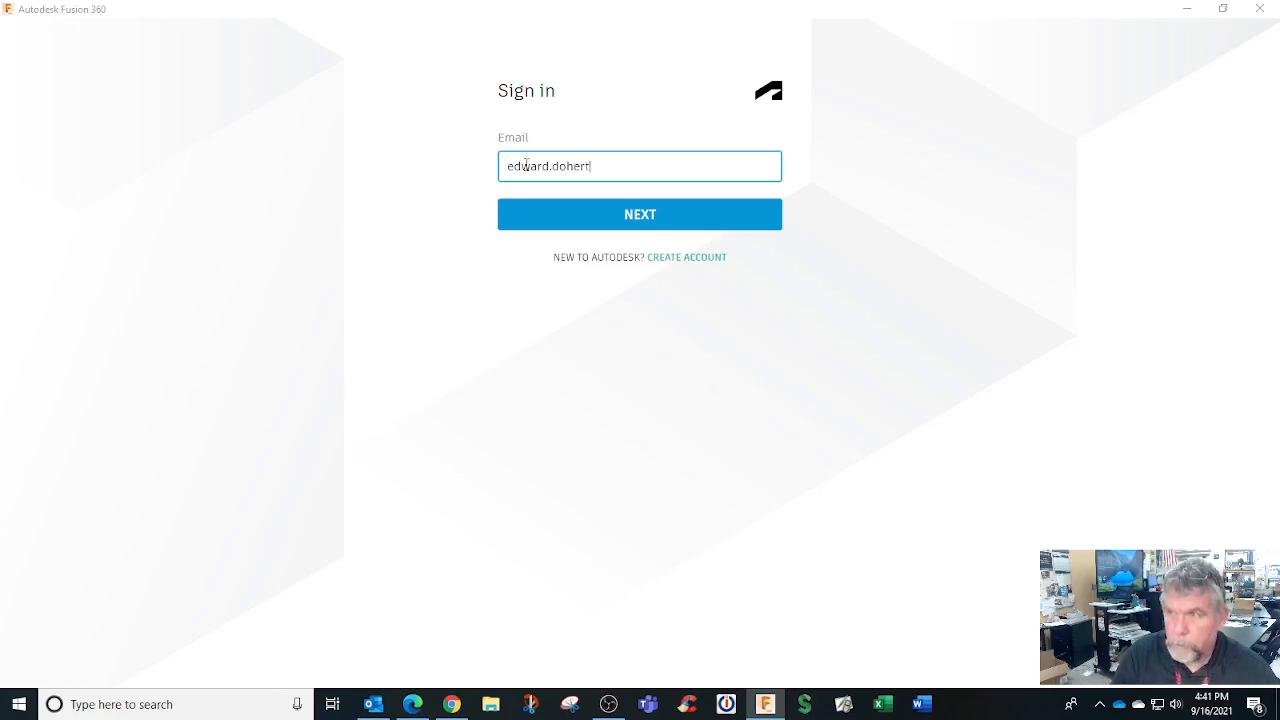
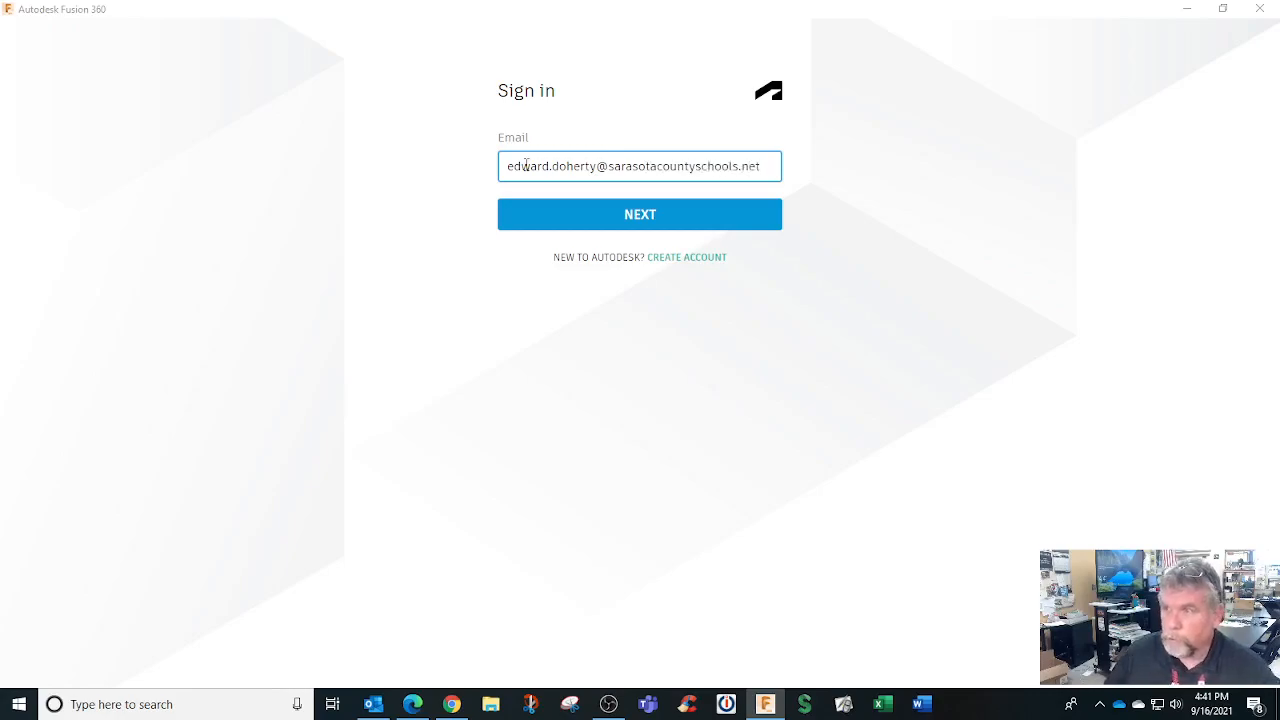
Sign in to the Autodesk account by entering the school e-mail, then the account password
{"action": "left_click", "coordinate": [629, 216]}
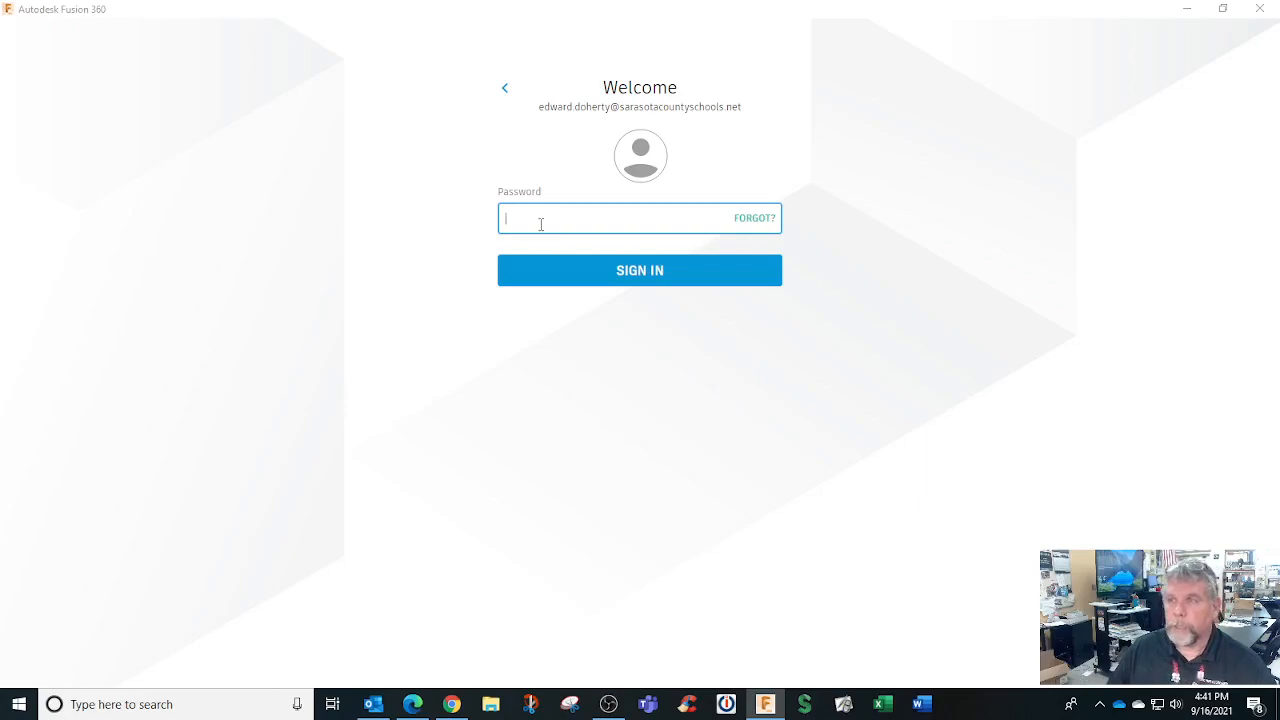
{"action": "type", "text": "•"}
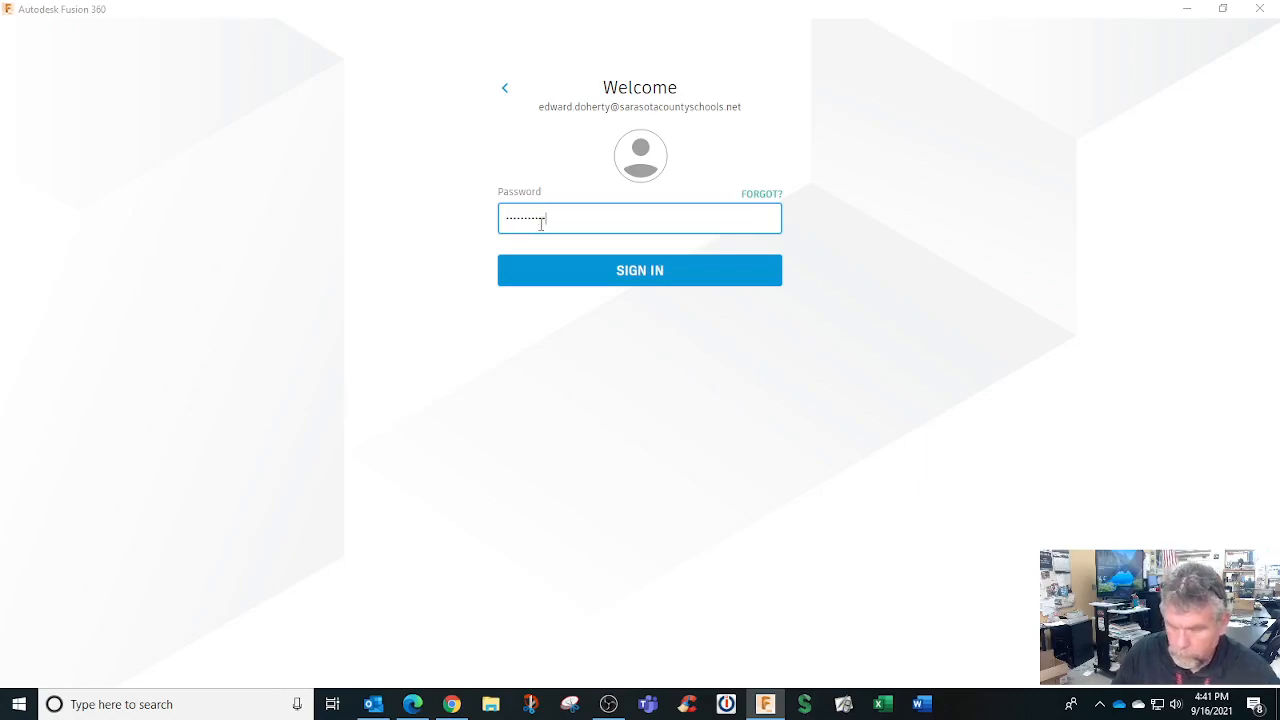
{"action": "key", "text": "Return"}
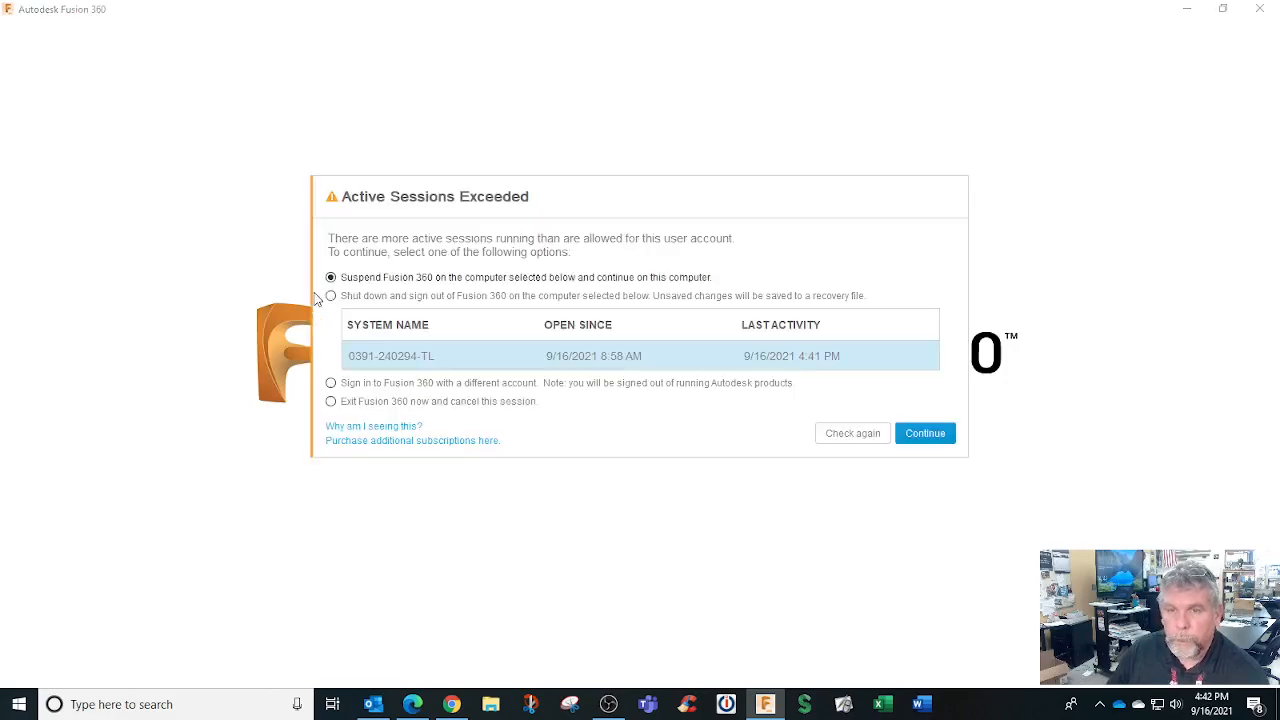
Suspend the Fusion 360 session on the other computer and continue starting here
{"action": "left_click", "coordinate": [926, 434]}
{"action": "left_click", "coordinate": [905, 371]}
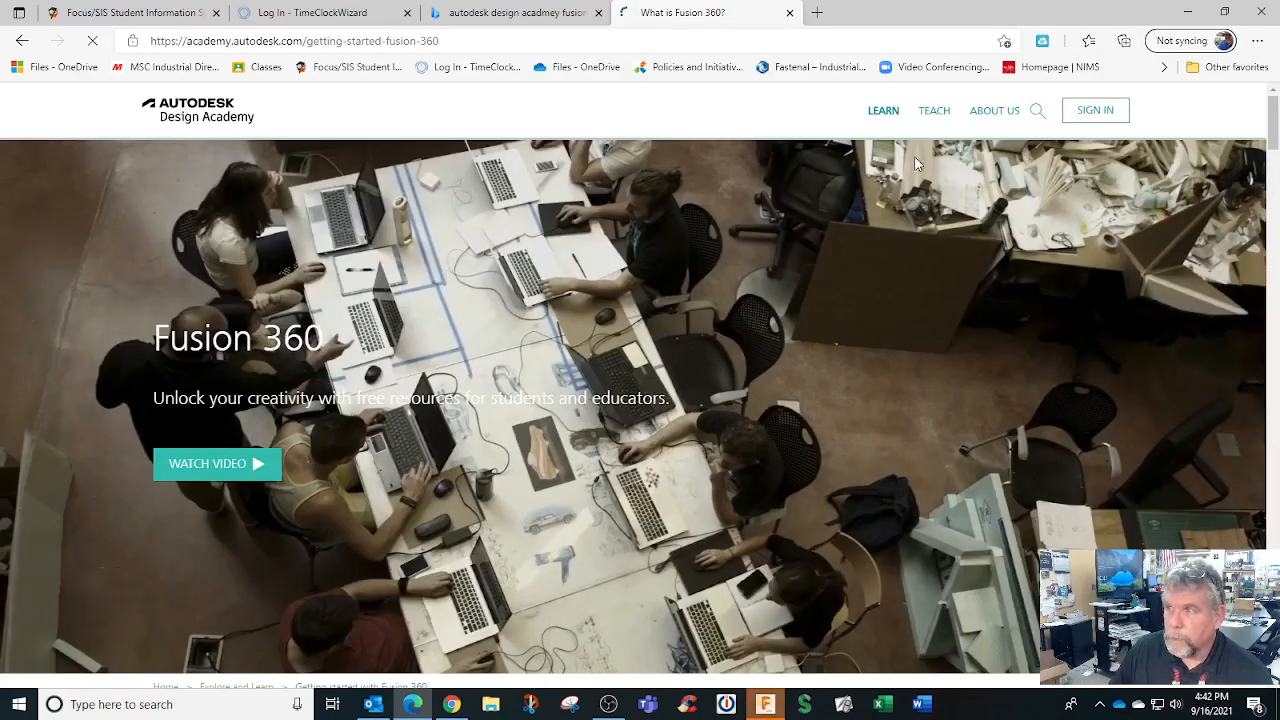
Sign in to Design Academy using the Education sign-in with the account e-mail and password
{"action": "left_click", "coordinate": [1098, 108]}
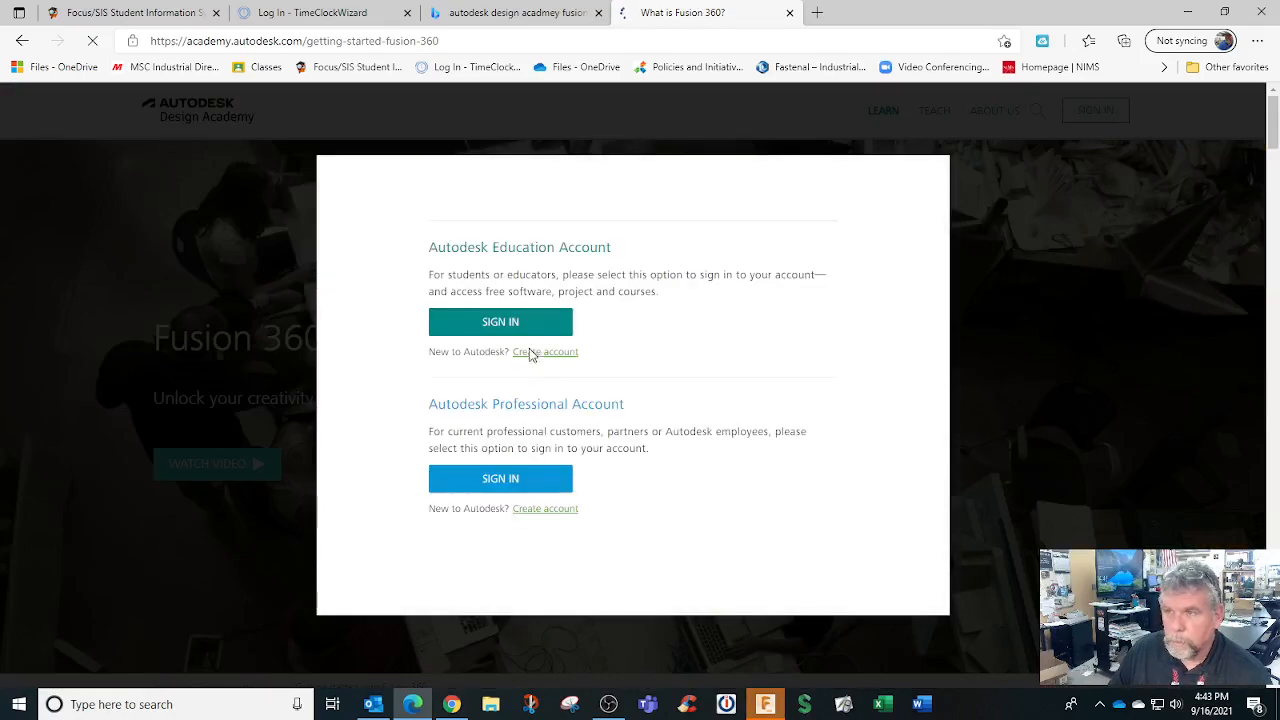
{"action": "left_click", "coordinate": [522, 352]}
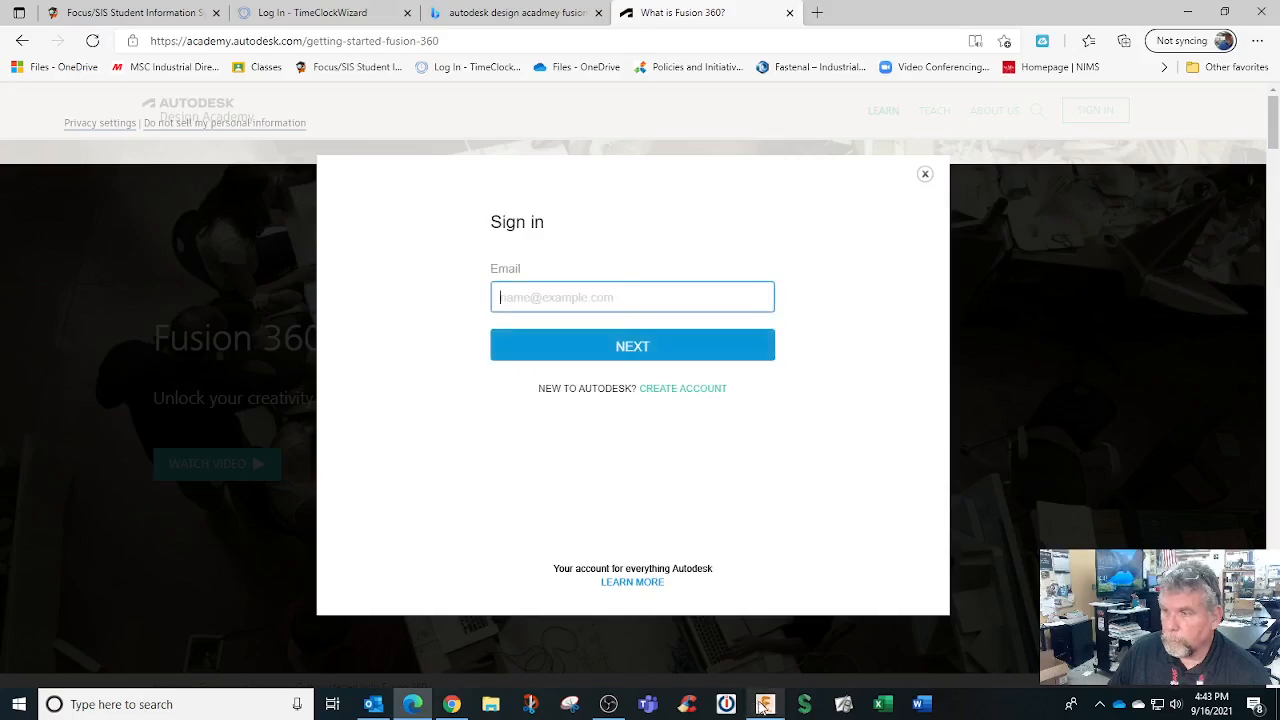
{"action": "left_click", "coordinate": [619, 348]}
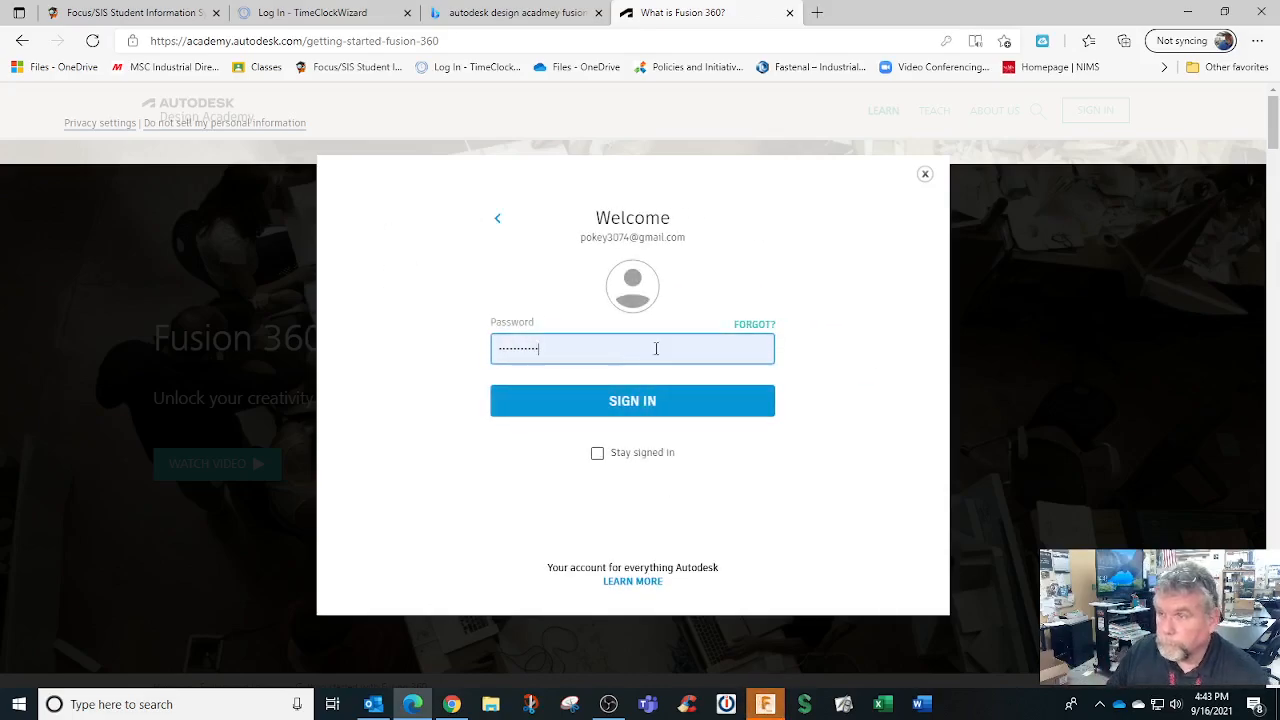
{"action": "left_click", "coordinate": [640, 400]}
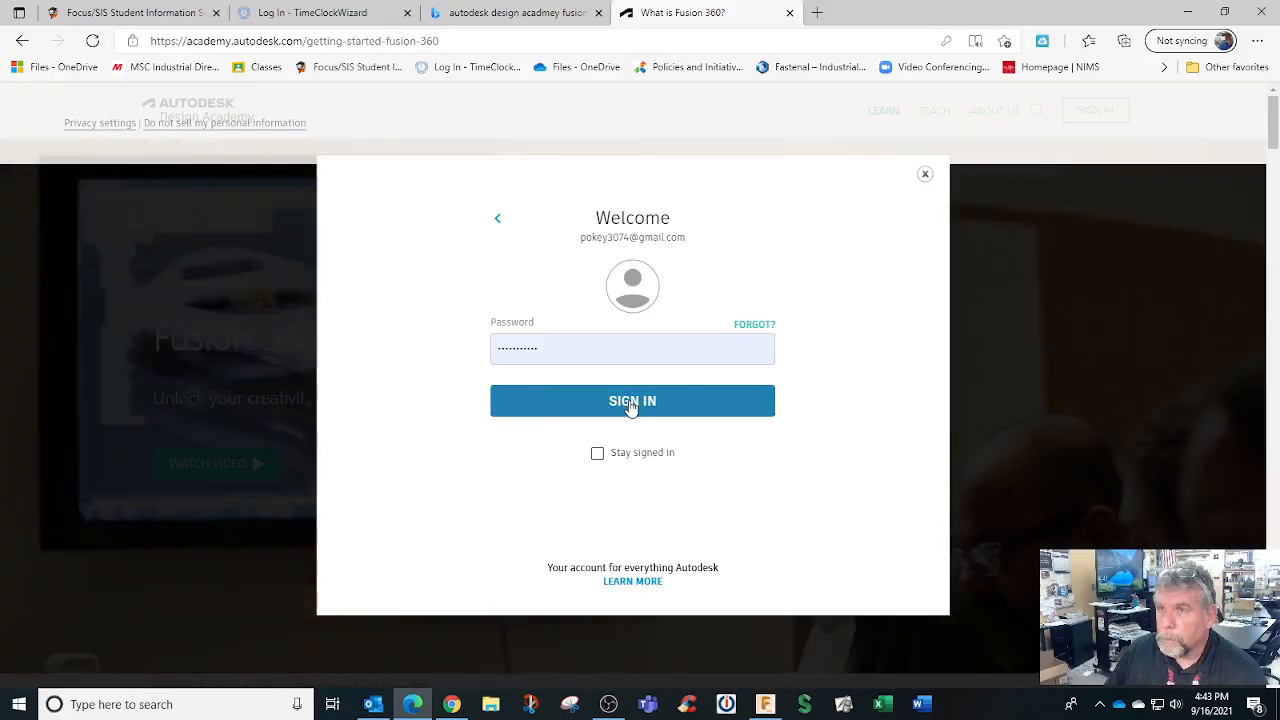
Close the TimeClock login and Bing search tabs in the browser
{"action": "left_click", "coordinate": [365, 14]}
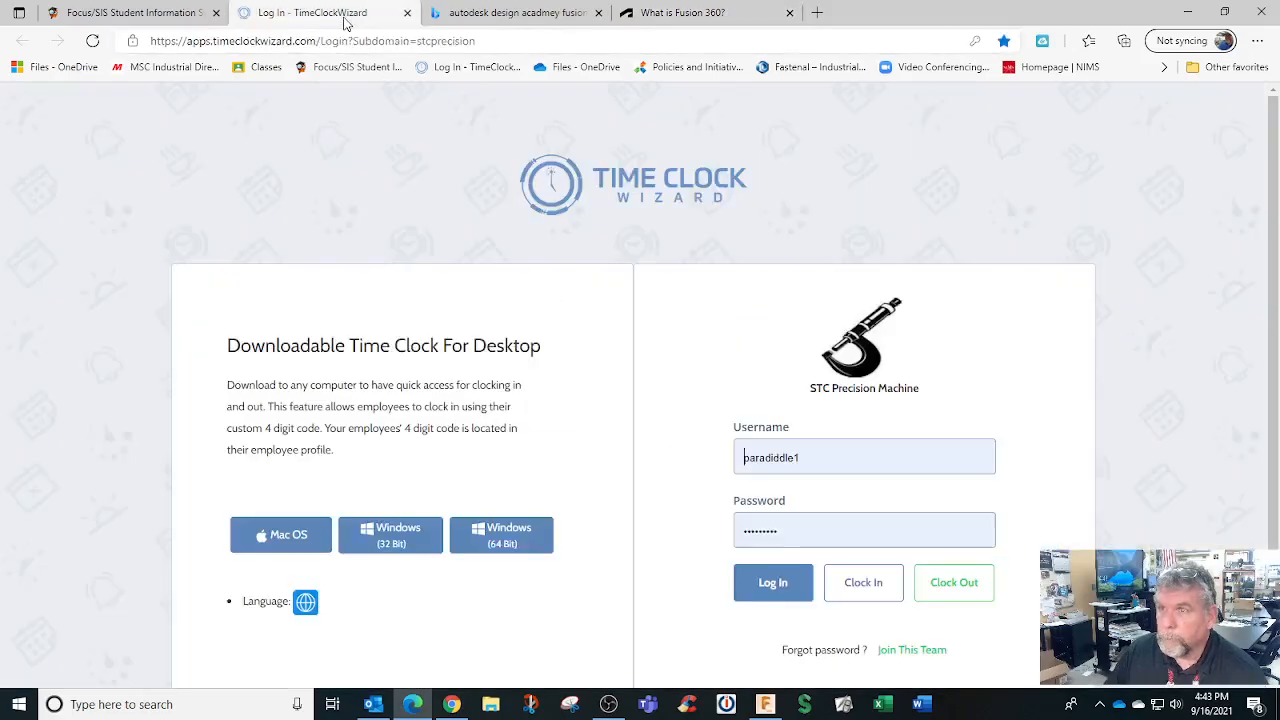
{"action": "left_click", "coordinate": [405, 14]}
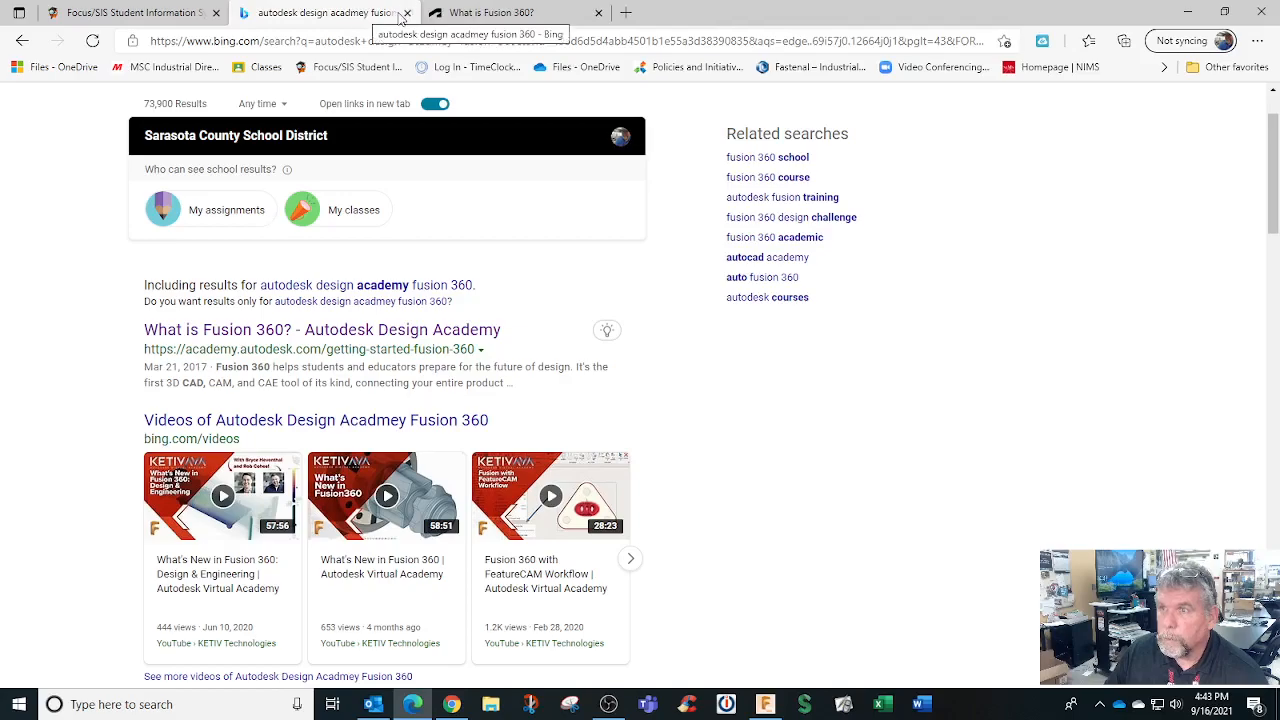
{"action": "left_click", "coordinate": [407, 13]}
Retry the Design Academy sign-in with the saved password, then return to Fusion 360
{"action": "left_click", "coordinate": [588, 402]}
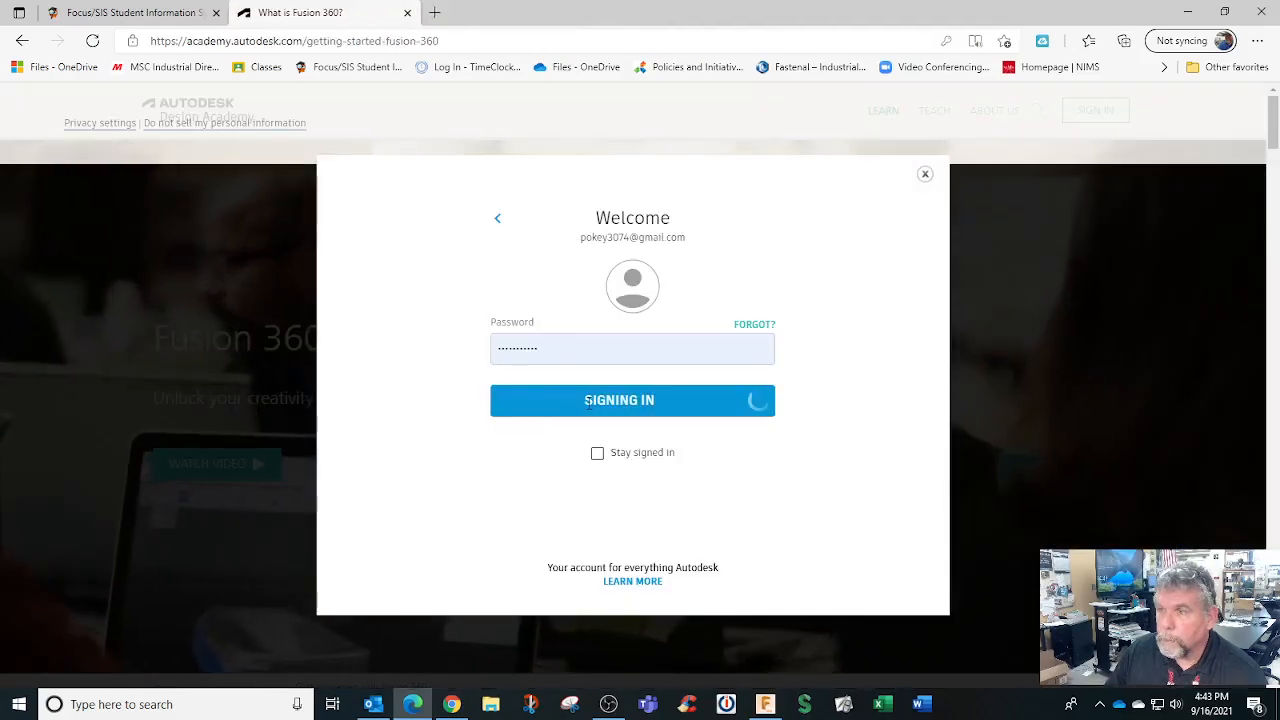
{"action": "left_click", "coordinate": [564, 353]}
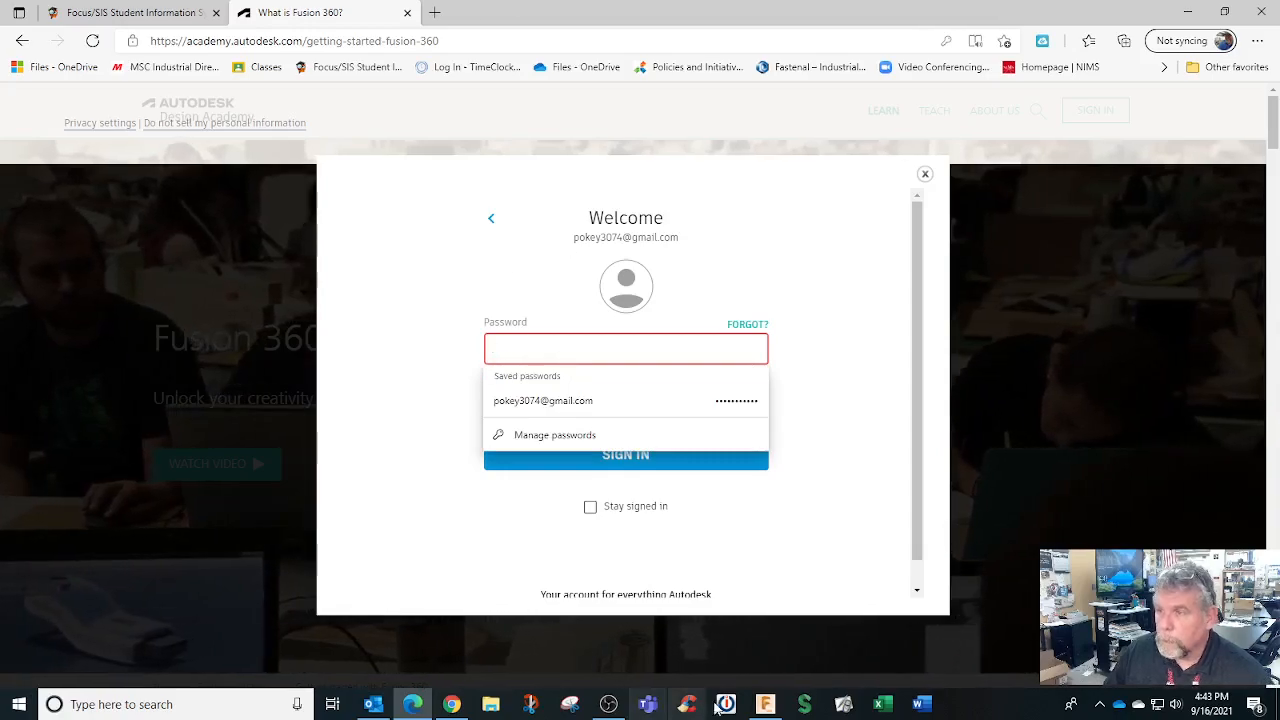
{"action": "left_click", "coordinate": [765, 704]}
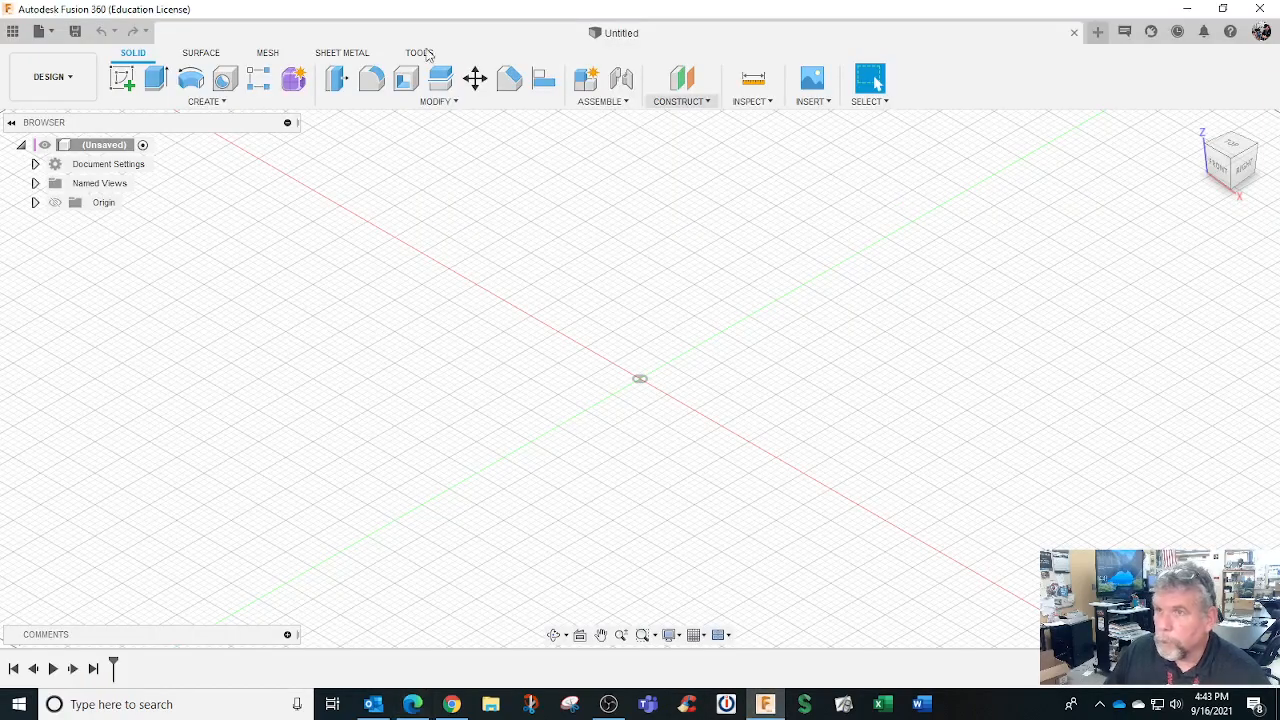
Show the data panel with Team STC CNC Machining selected and browse its project list
{"action": "left_click", "coordinate": [12, 32]}
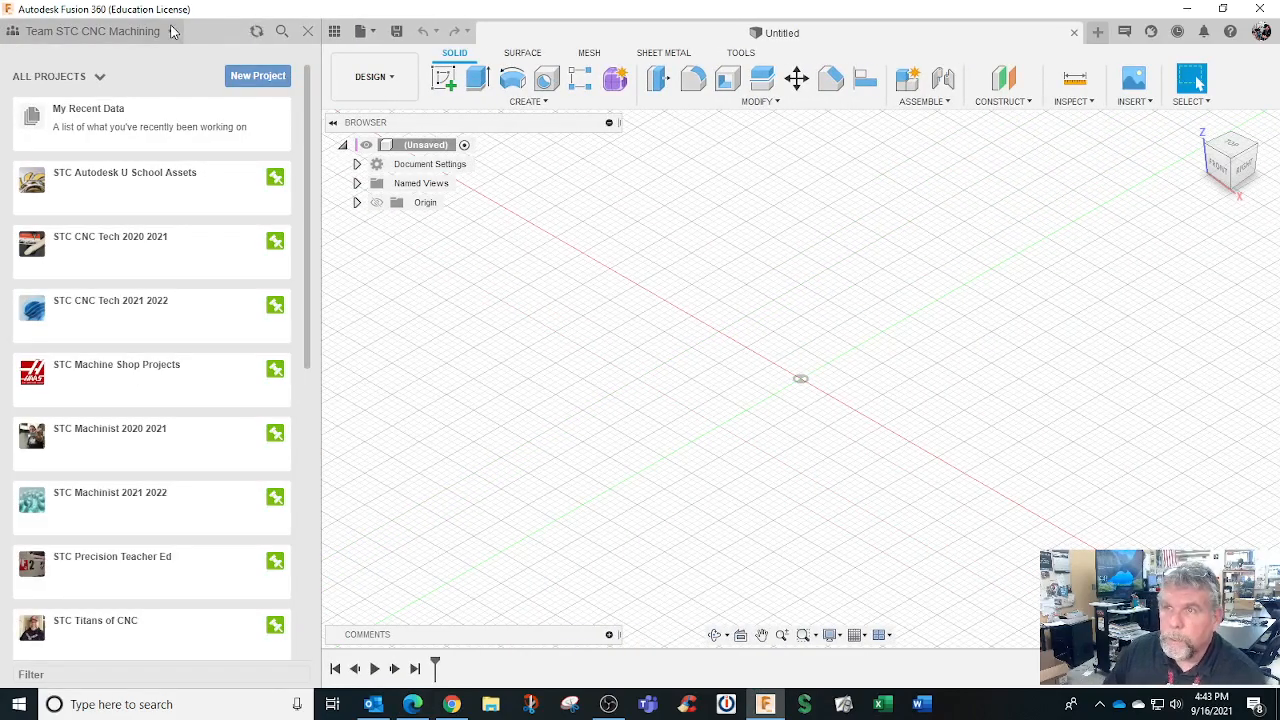
{"action": "left_click", "coordinate": [171, 31]}
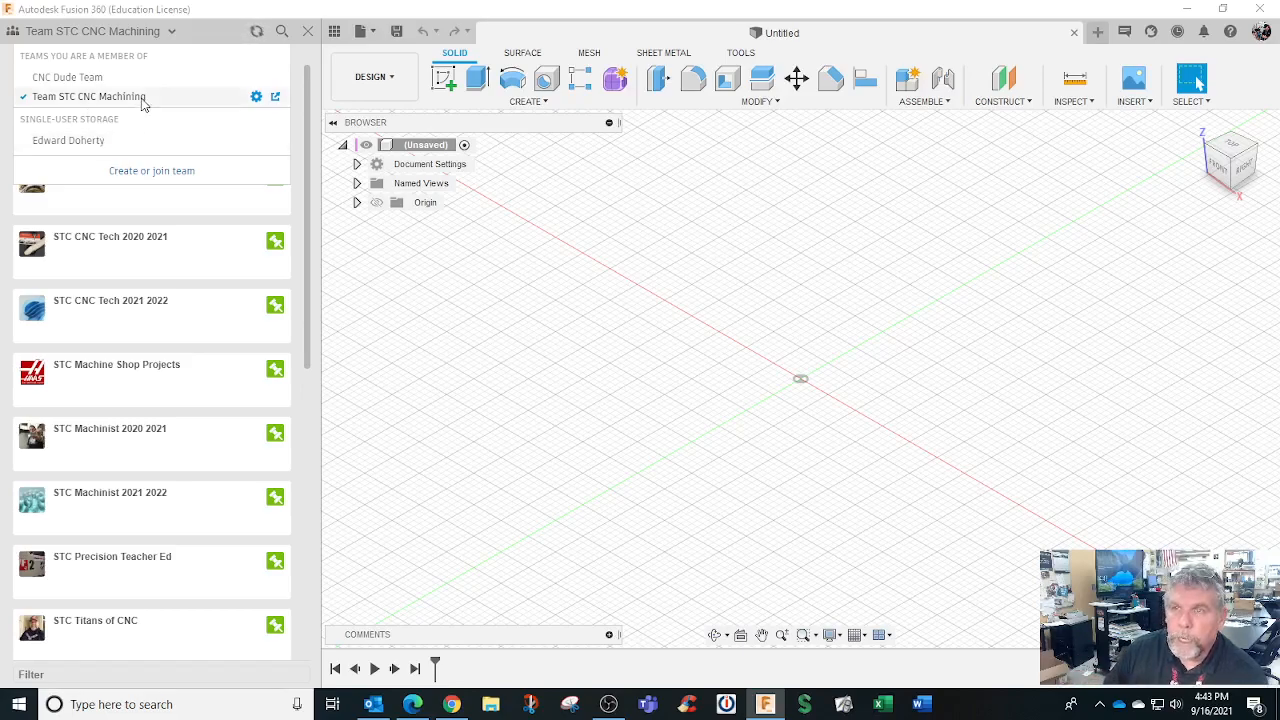
{"action": "left_click", "coordinate": [142, 100]}
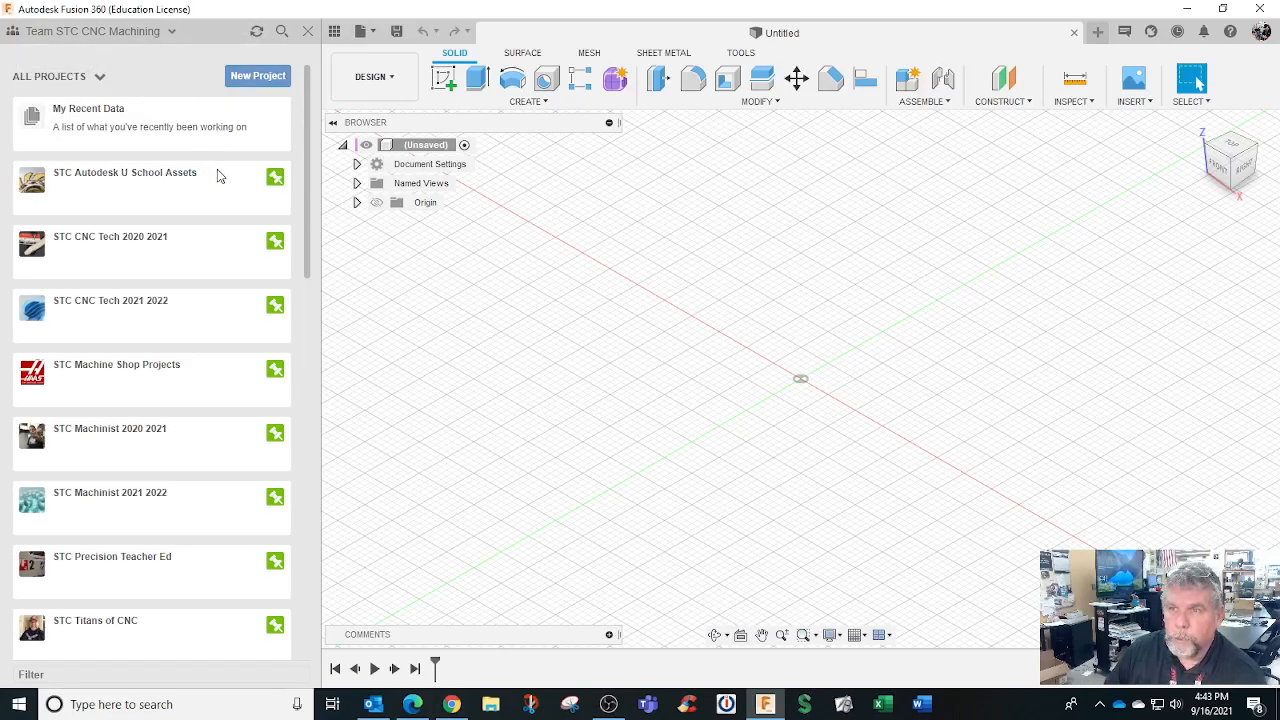
{"action": "scroll", "coordinate": [218, 190], "scroll_direction": "down", "scroll_amount": 10}
{"action": "scroll", "coordinate": [218, 202], "scroll_direction": "up", "scroll_amount": 10}
{"action": "scroll", "coordinate": [214, 166], "scroll_direction": "down", "scroll_amount": 3}
{"action": "scroll", "coordinate": [213, 168], "scroll_direction": "up", "scroll_amount": 2}
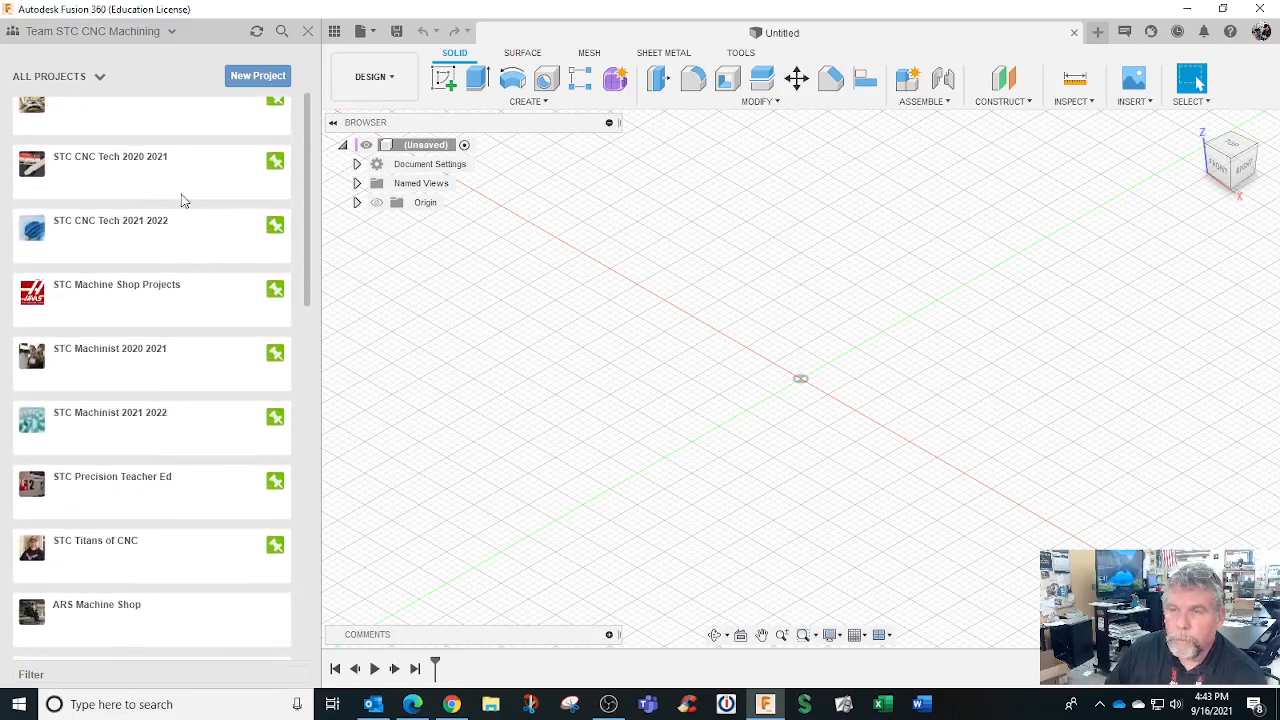
{"action": "scroll", "coordinate": [200, 200], "scroll_direction": "down", "scroll_amount": 2}
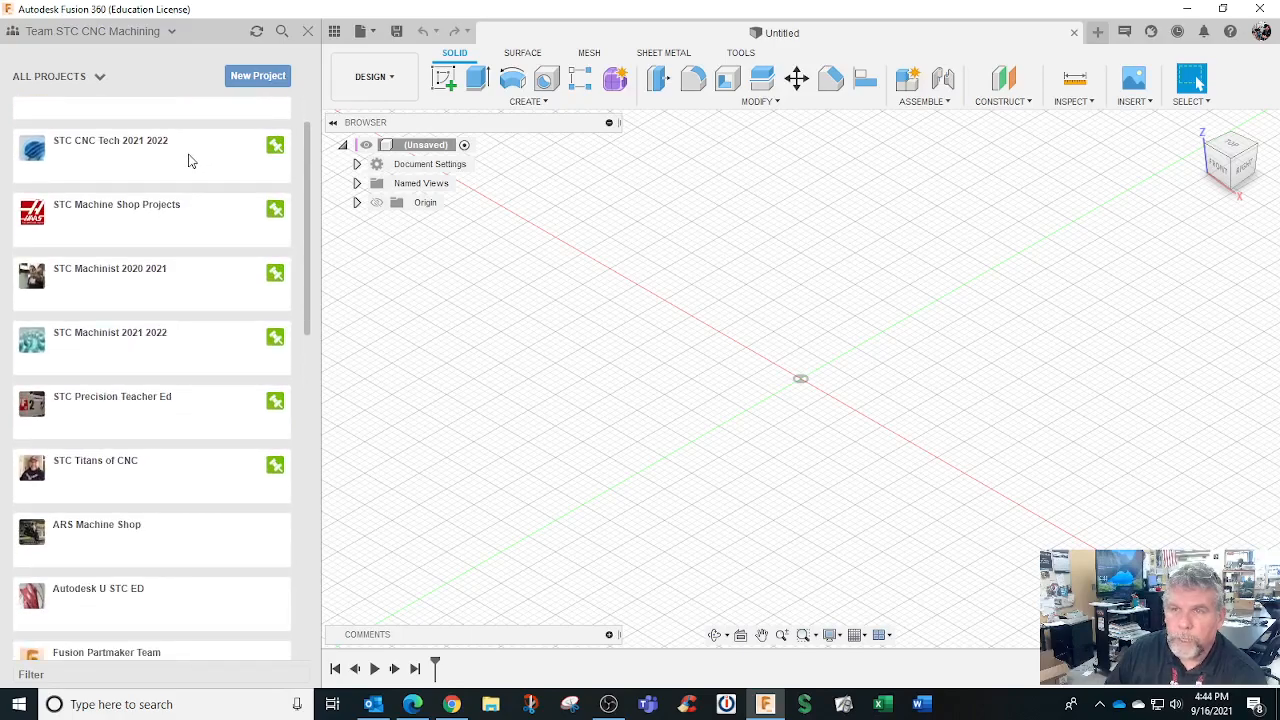
{"action": "scroll", "coordinate": [190, 161], "scroll_direction": "down", "scroll_amount": 4}
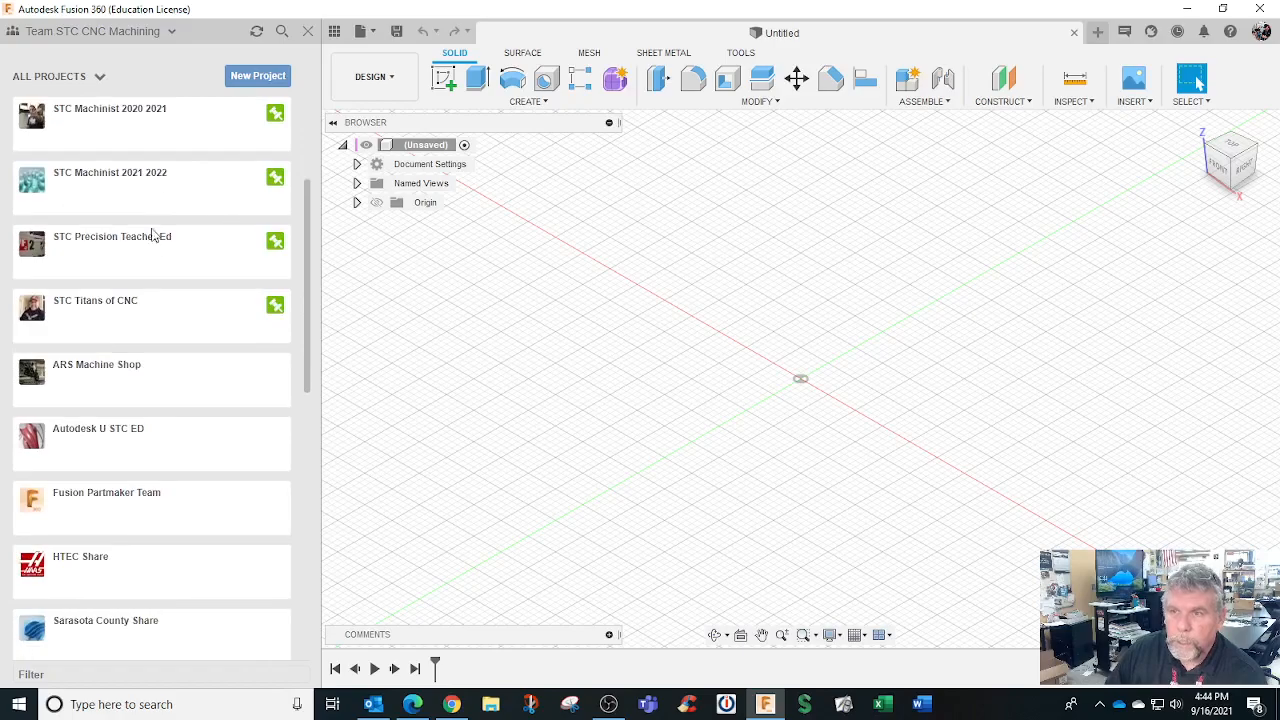
{"action": "scroll", "coordinate": [157, 320], "scroll_direction": "down", "scroll_amount": 4}
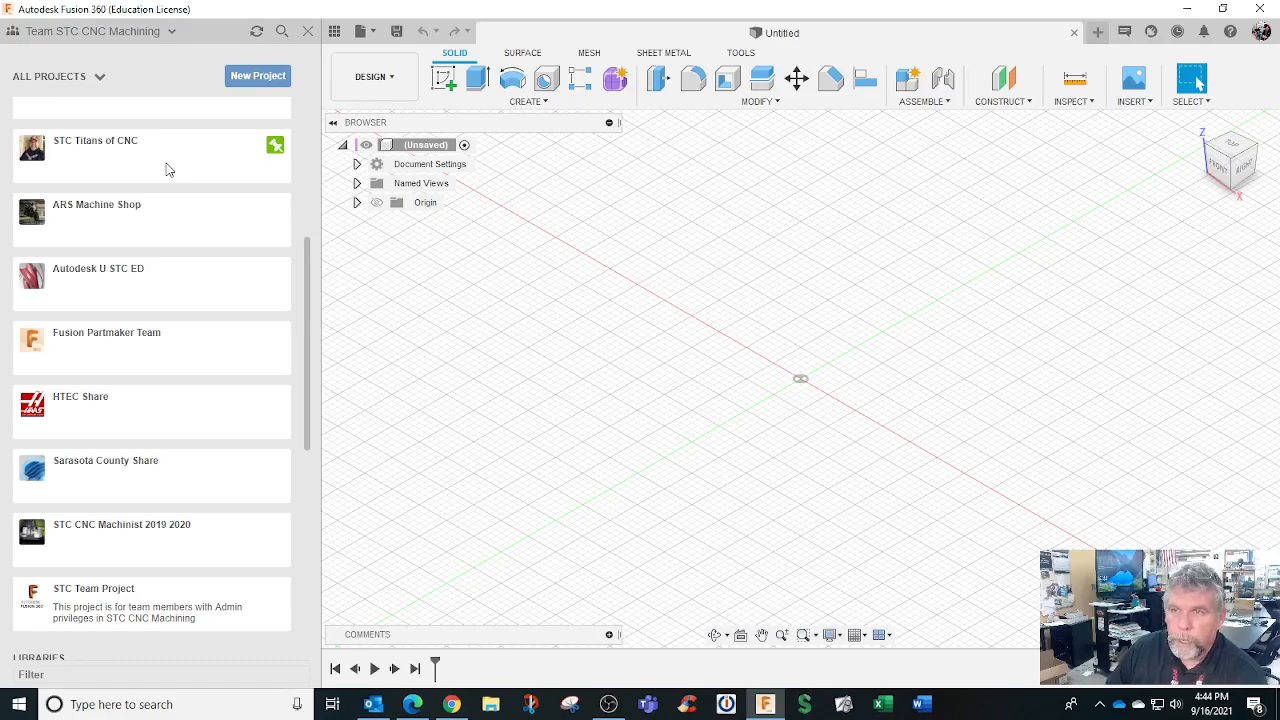
{"action": "scroll", "coordinate": [168, 170], "scroll_direction": "down", "scroll_amount": 4}
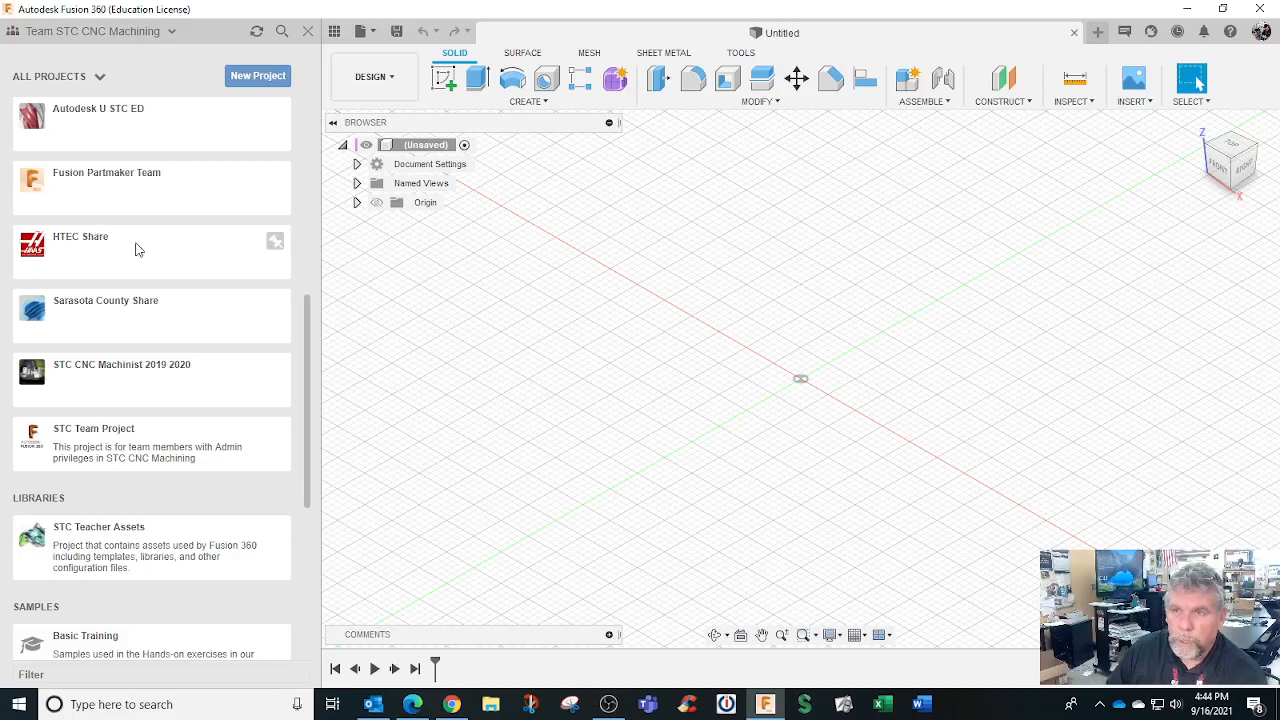
{"action": "scroll", "coordinate": [140, 248], "scroll_direction": "up", "scroll_amount": 10}
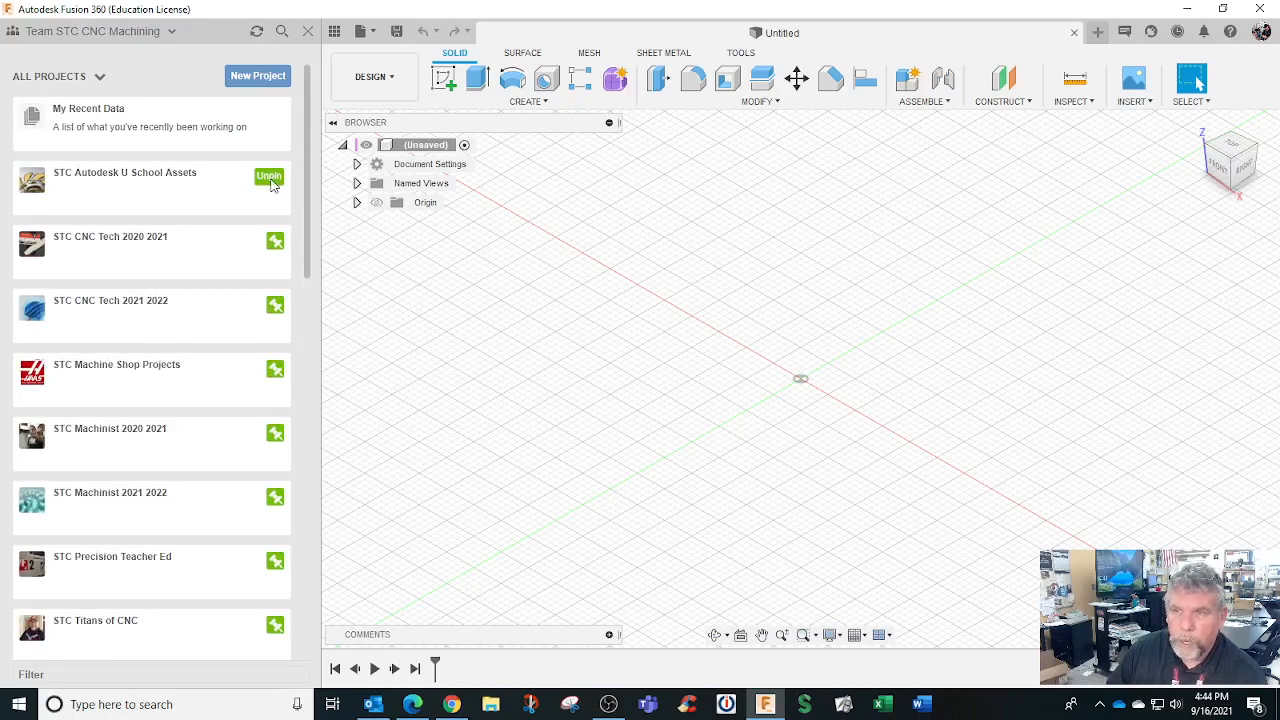
From All Projects, open the STC CNC Tech 2020 2021 project to list its student folders
{"action": "left_click", "coordinate": [196, 318]}
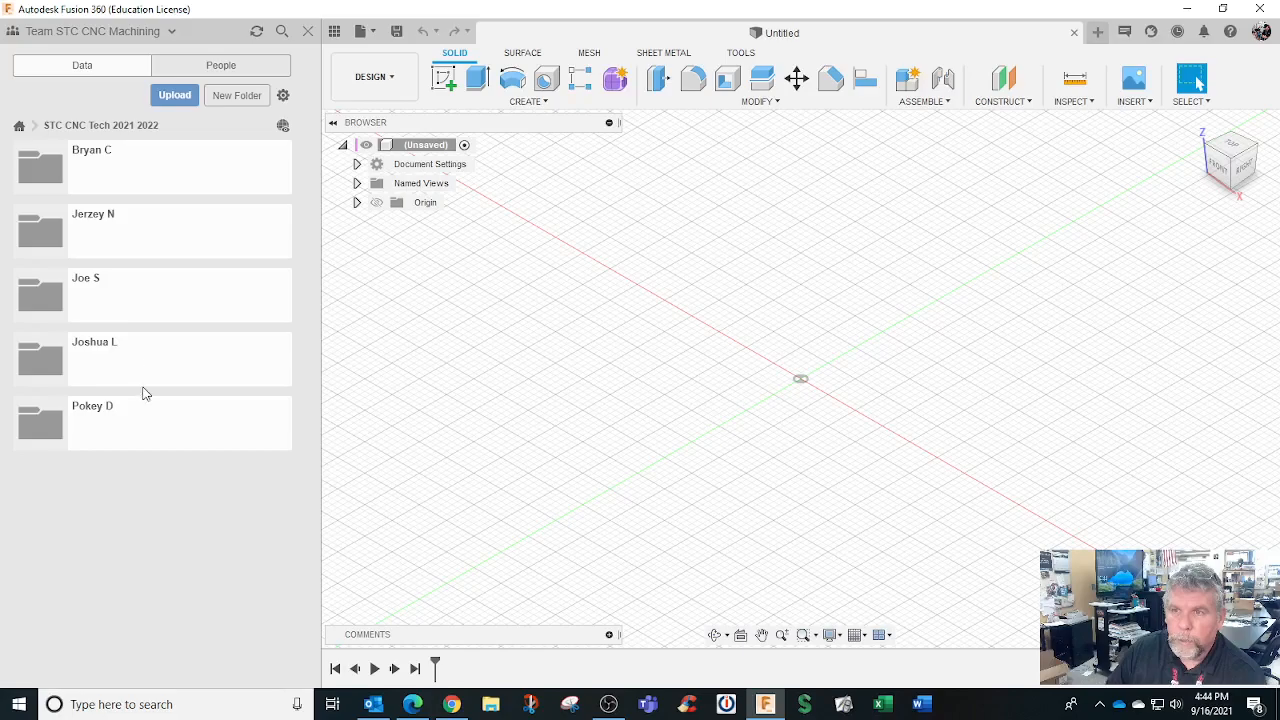
{"action": "left_click", "coordinate": [20, 126]}
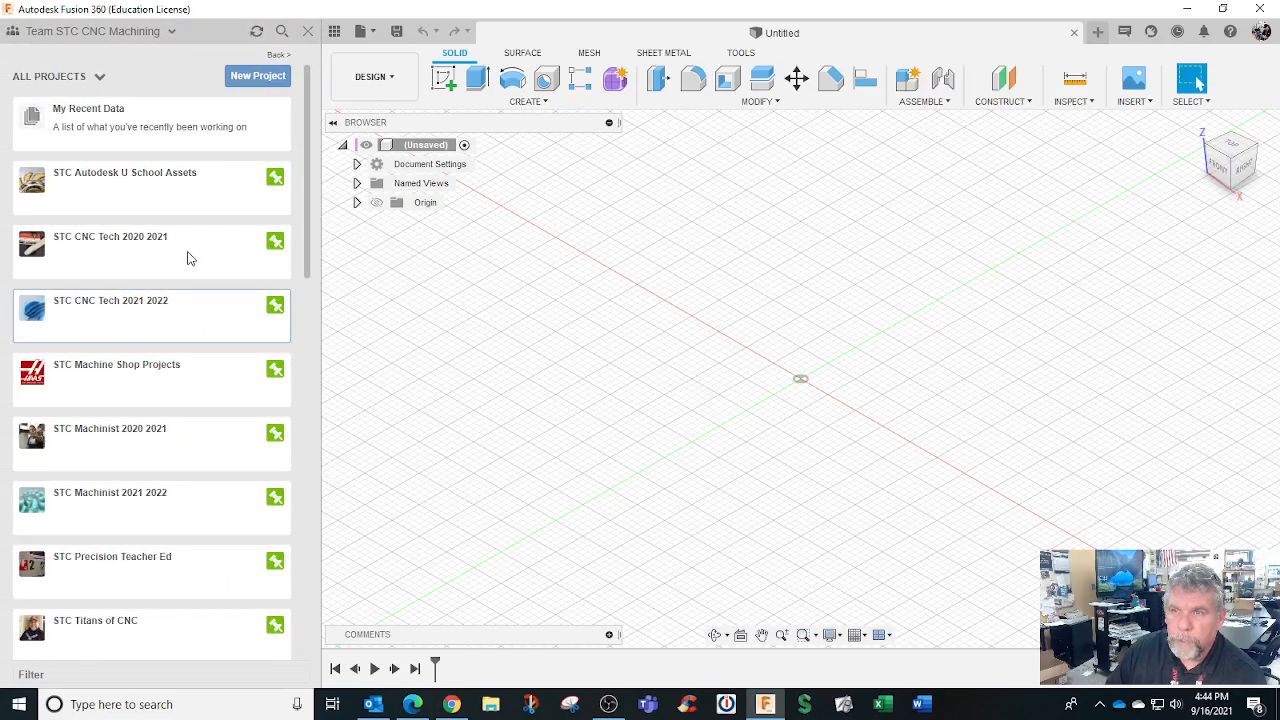
{"action": "left_click", "coordinate": [176, 256]}
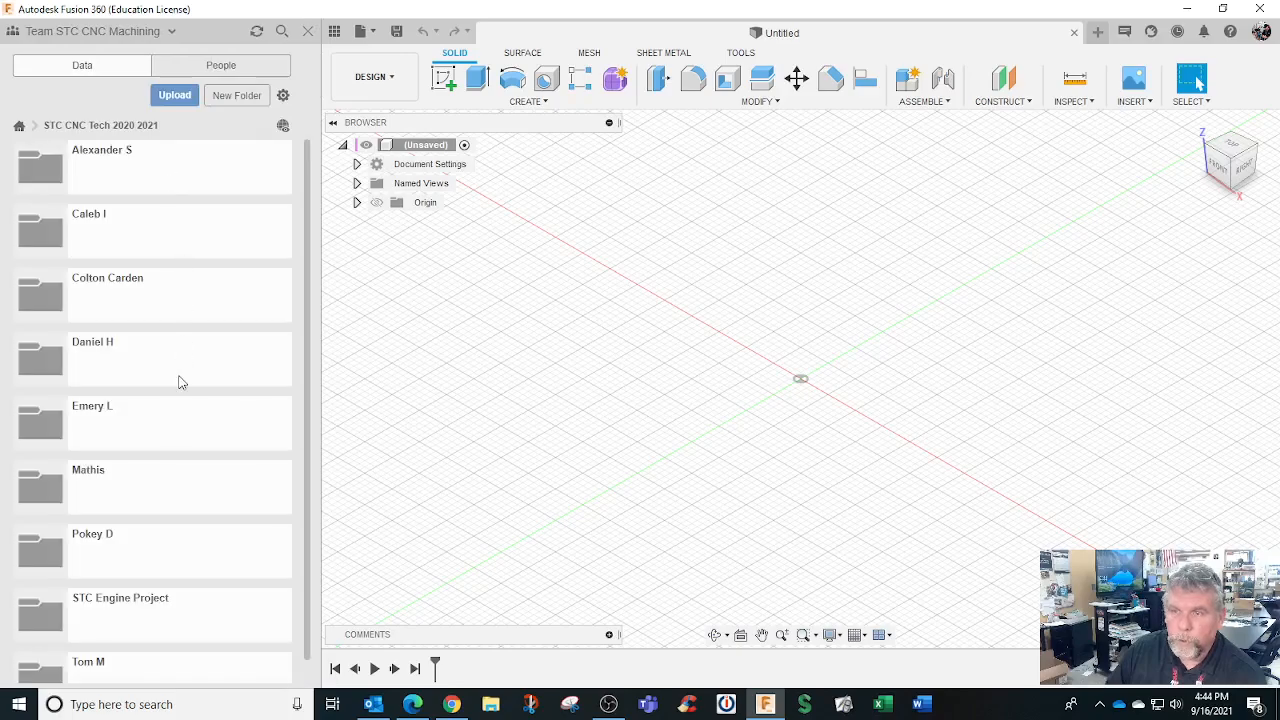
{"action": "scroll", "coordinate": [180, 383], "scroll_direction": "down", "scroll_amount": 1}
{"action": "scroll", "coordinate": [203, 480], "scroll_direction": "up", "scroll_amount": 1}
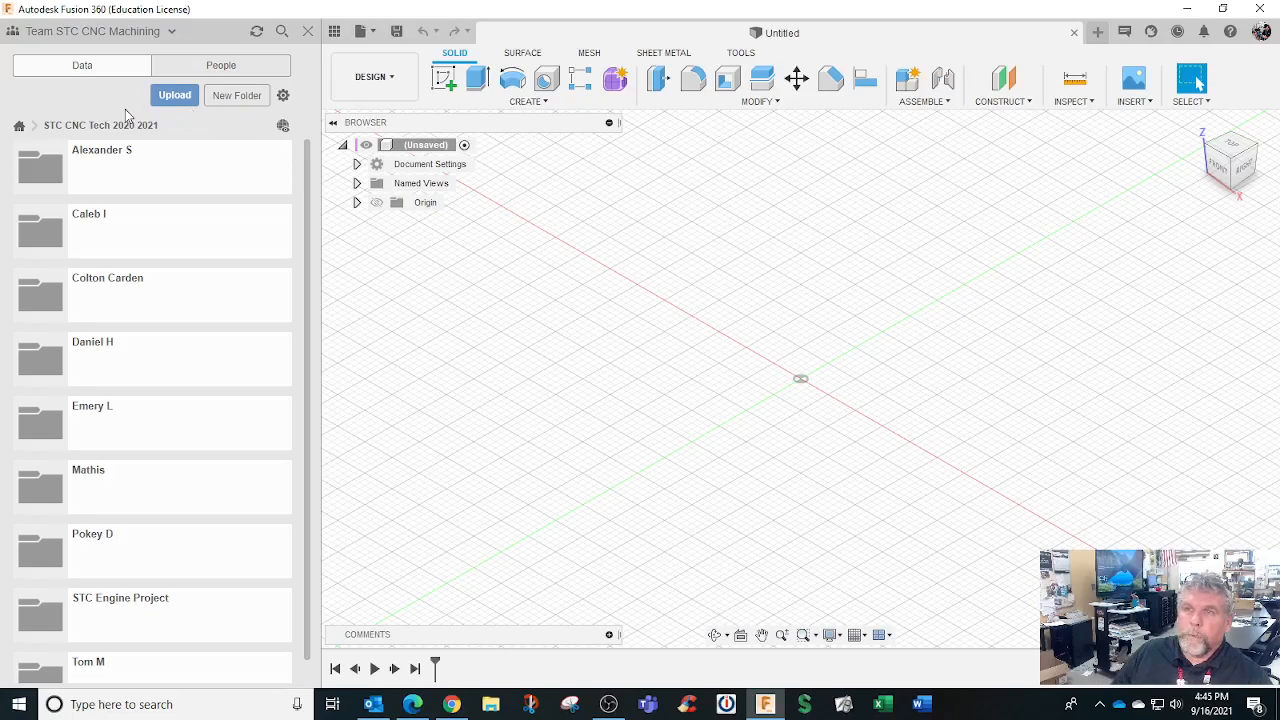
{"action": "left_click", "coordinate": [19, 126]}
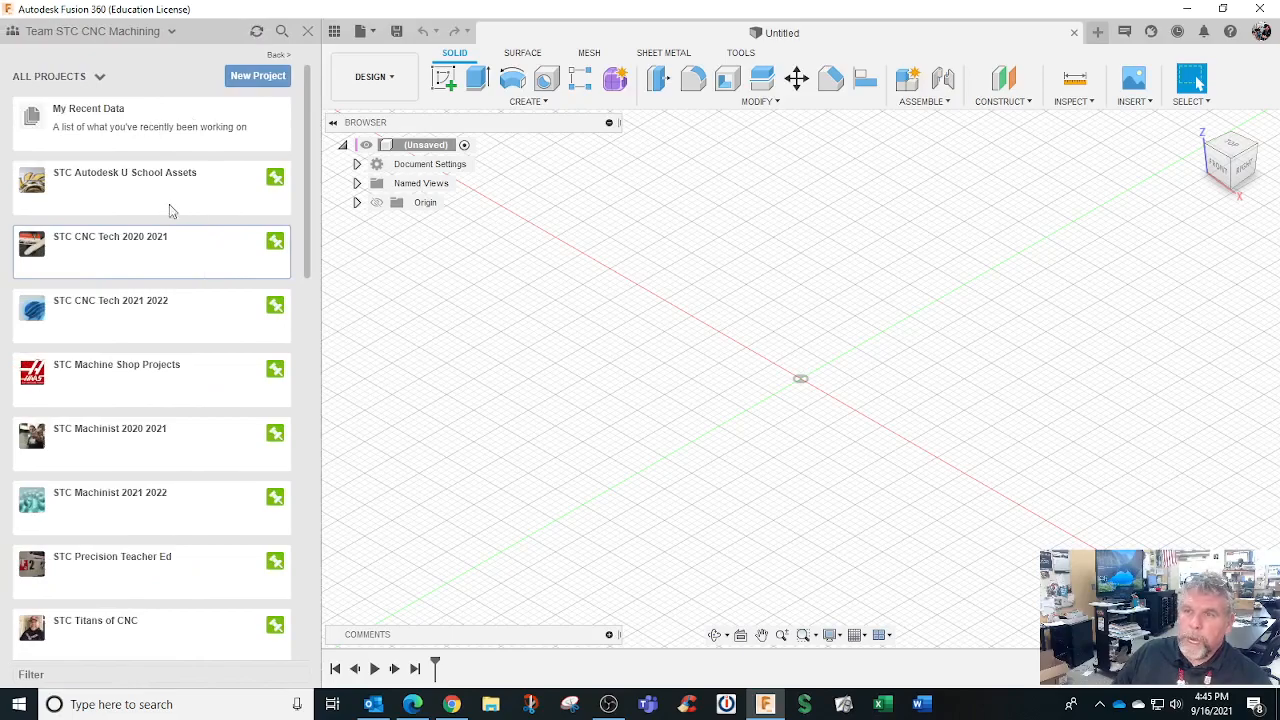
{"action": "left_click", "coordinate": [209, 249]}
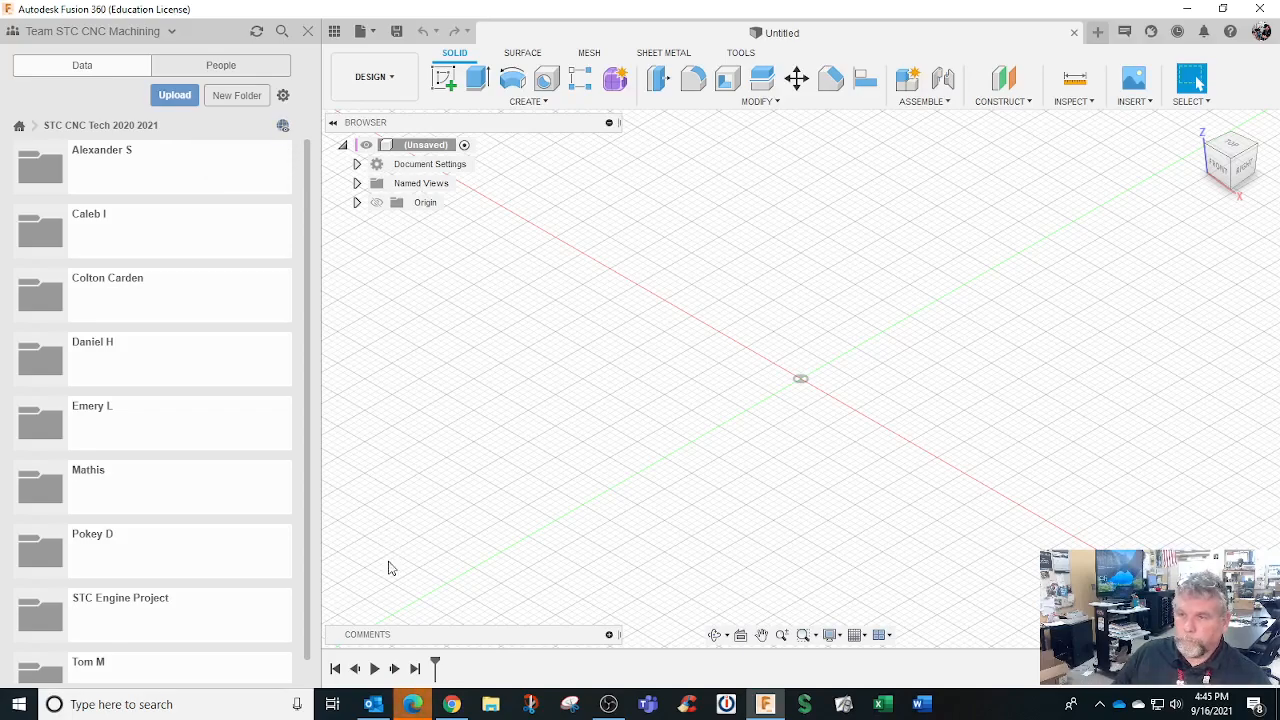
In Fusion Team, save the STC CNC Tech 2020 2021 project type as Closed and view its members
{"action": "left_click", "coordinate": [416, 703]}
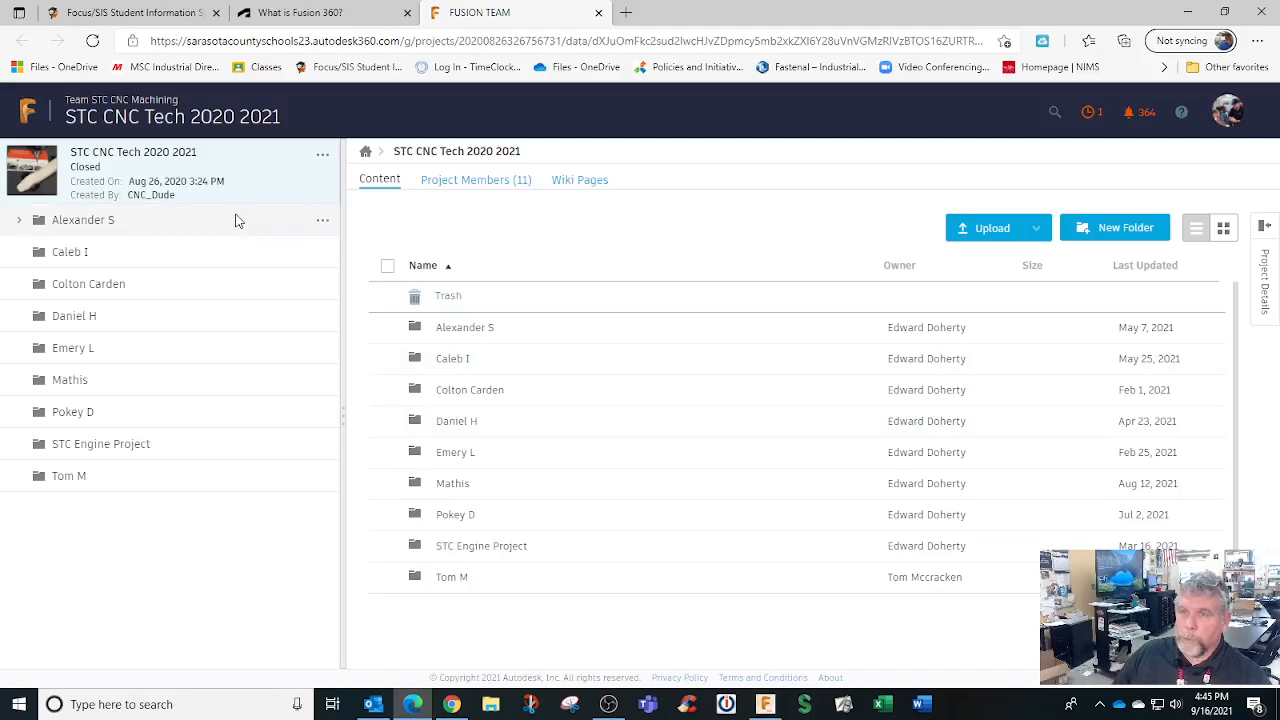
{"action": "left_click", "coordinate": [1266, 245]}
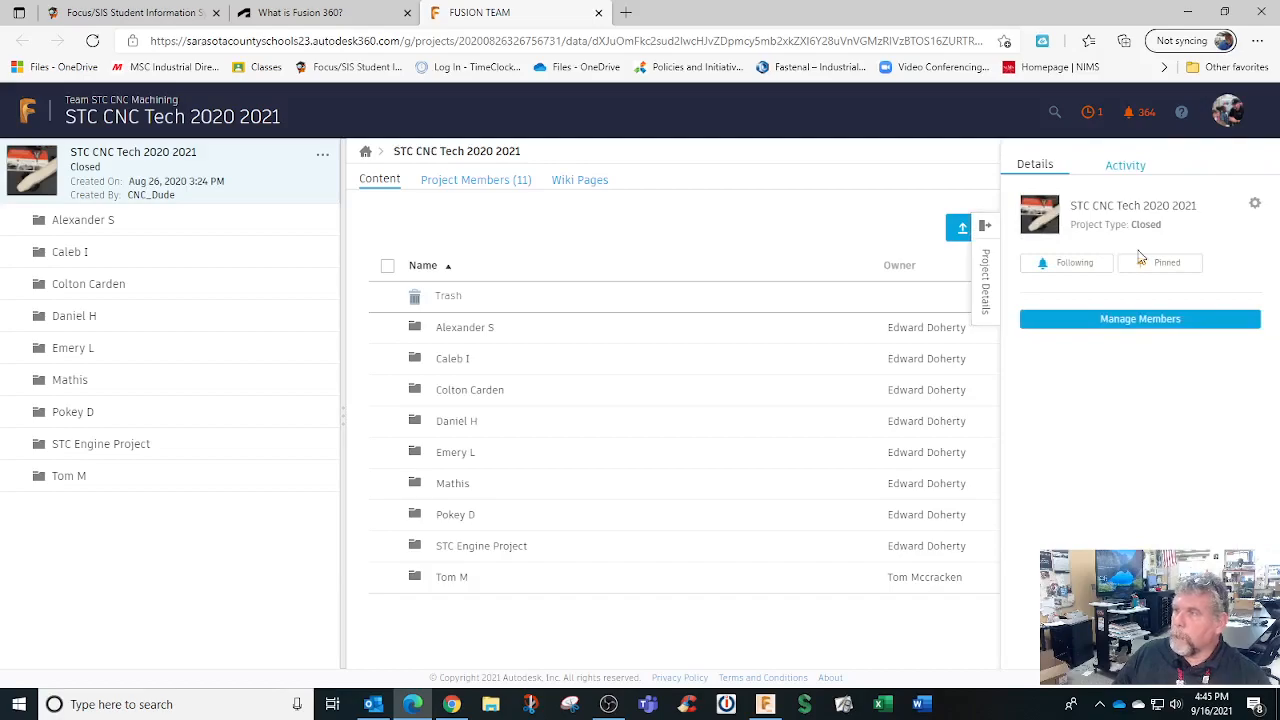
{"action": "left_click", "coordinate": [1256, 205]}
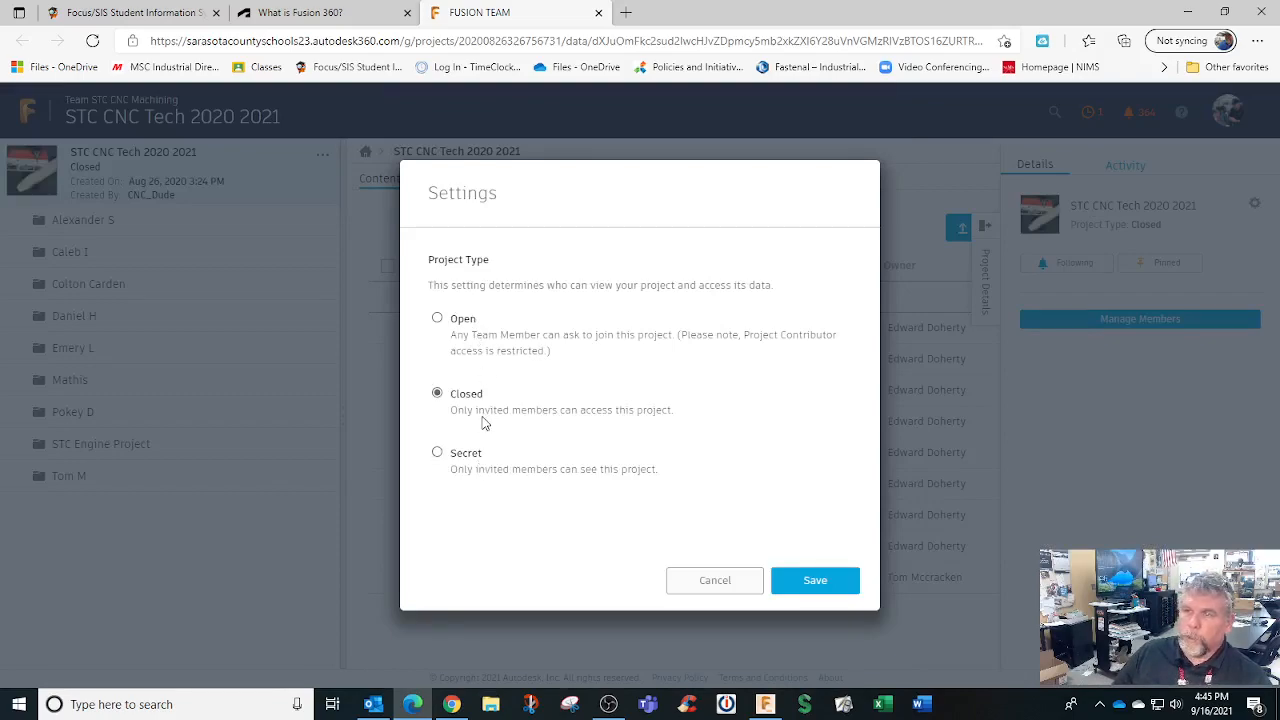
{"action": "left_click", "coordinate": [815, 580]}
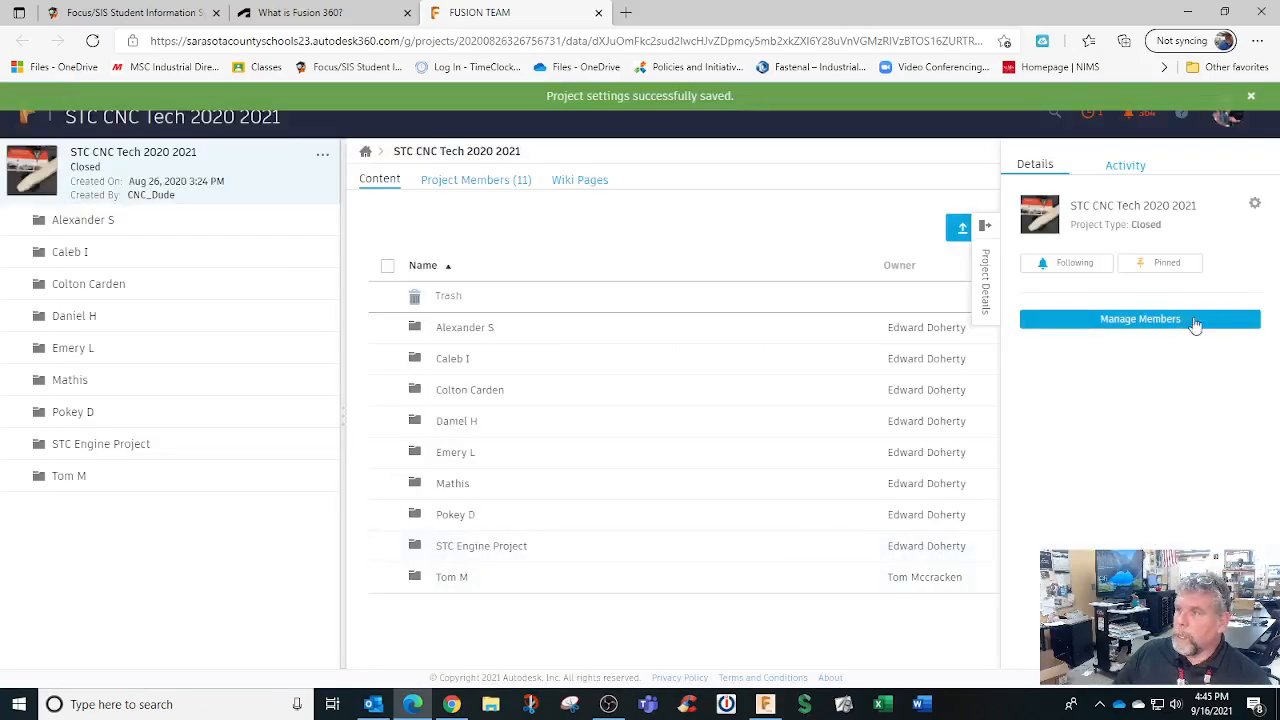
{"action": "left_click", "coordinate": [1188, 322]}
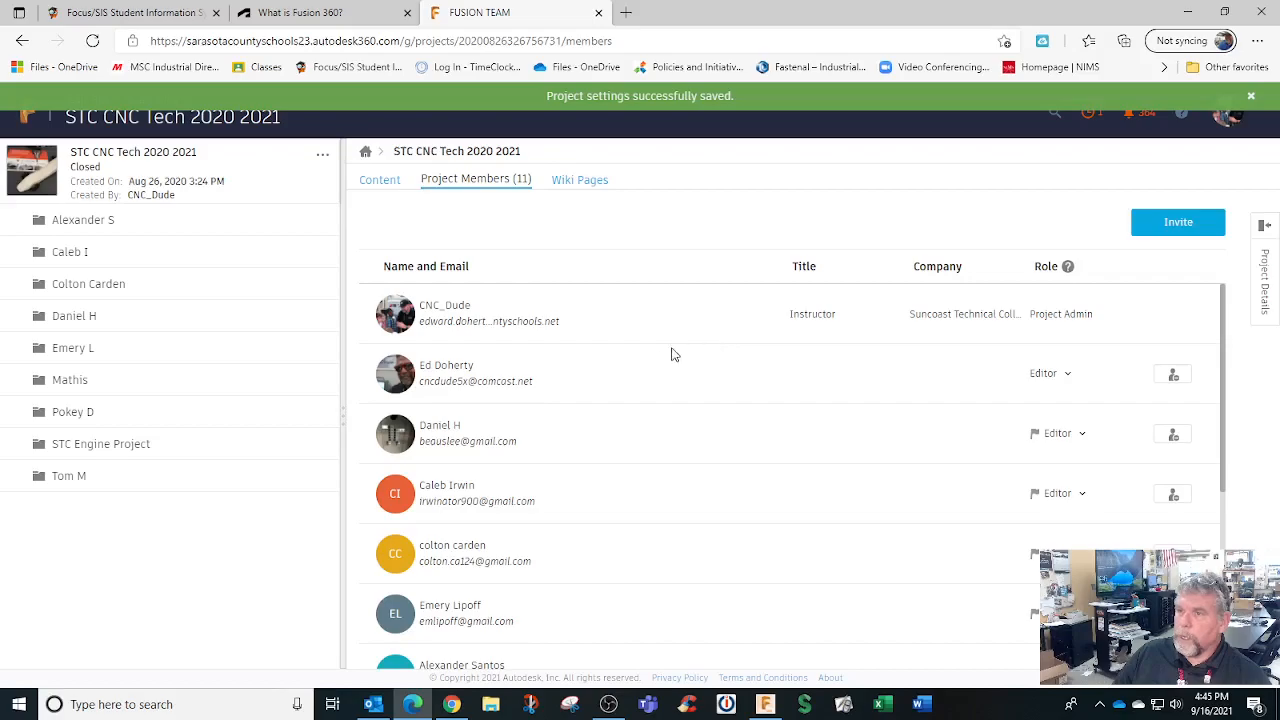
Review the 11 project members and project details, then go back to the project's content folders
{"action": "scroll", "coordinate": [650, 357], "scroll_direction": "down", "scroll_amount": 3}
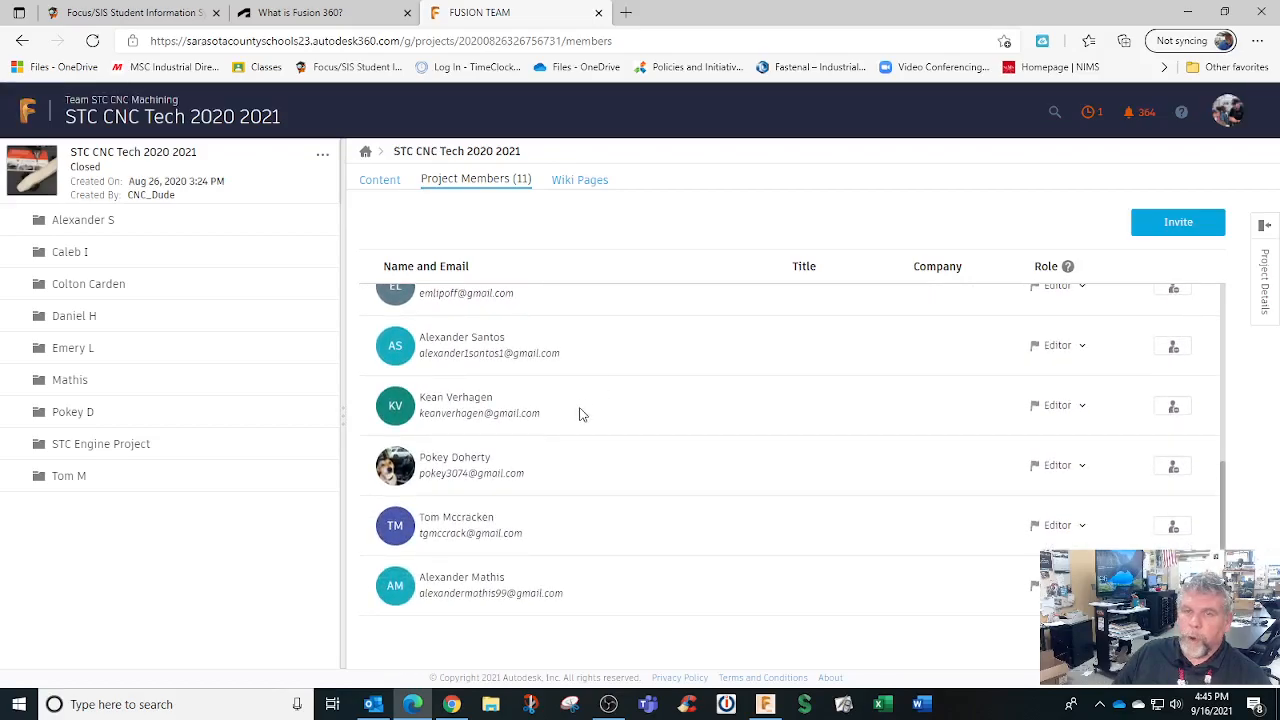
{"action": "scroll", "coordinate": [585, 408], "scroll_direction": "up", "scroll_amount": 3}
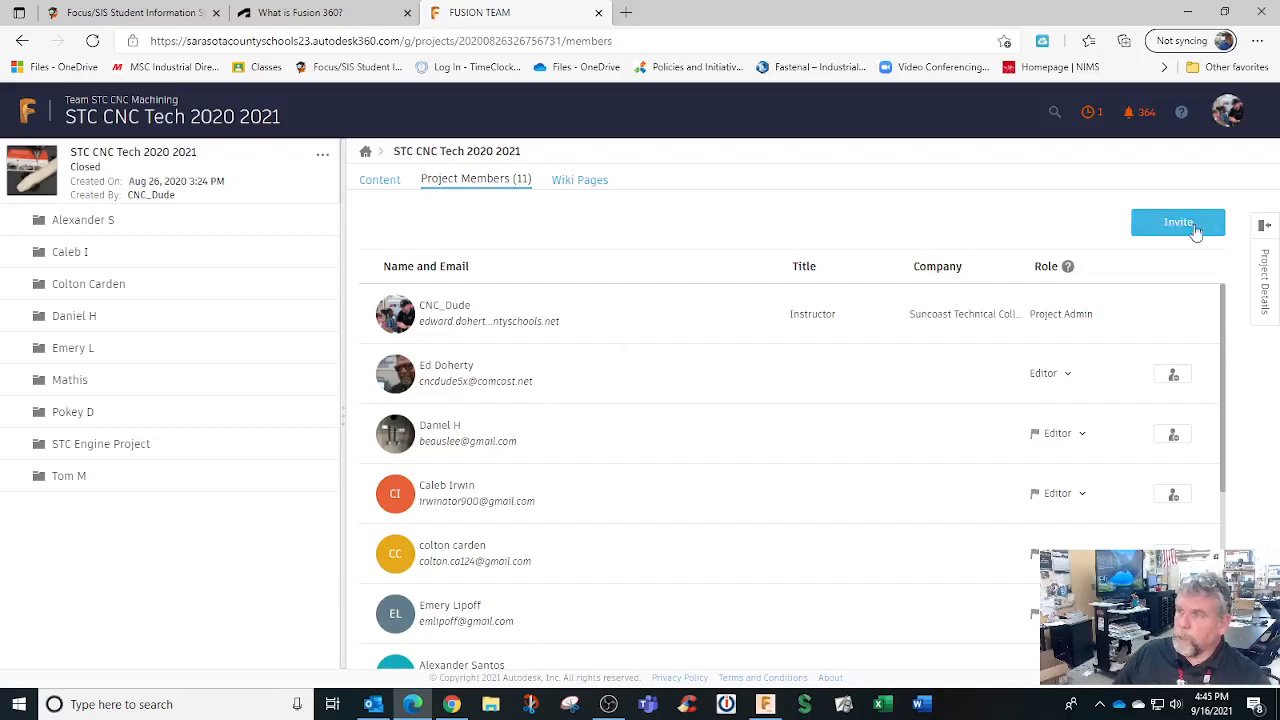
{"action": "scroll", "coordinate": [585, 457], "scroll_direction": "down", "scroll_amount": 3}
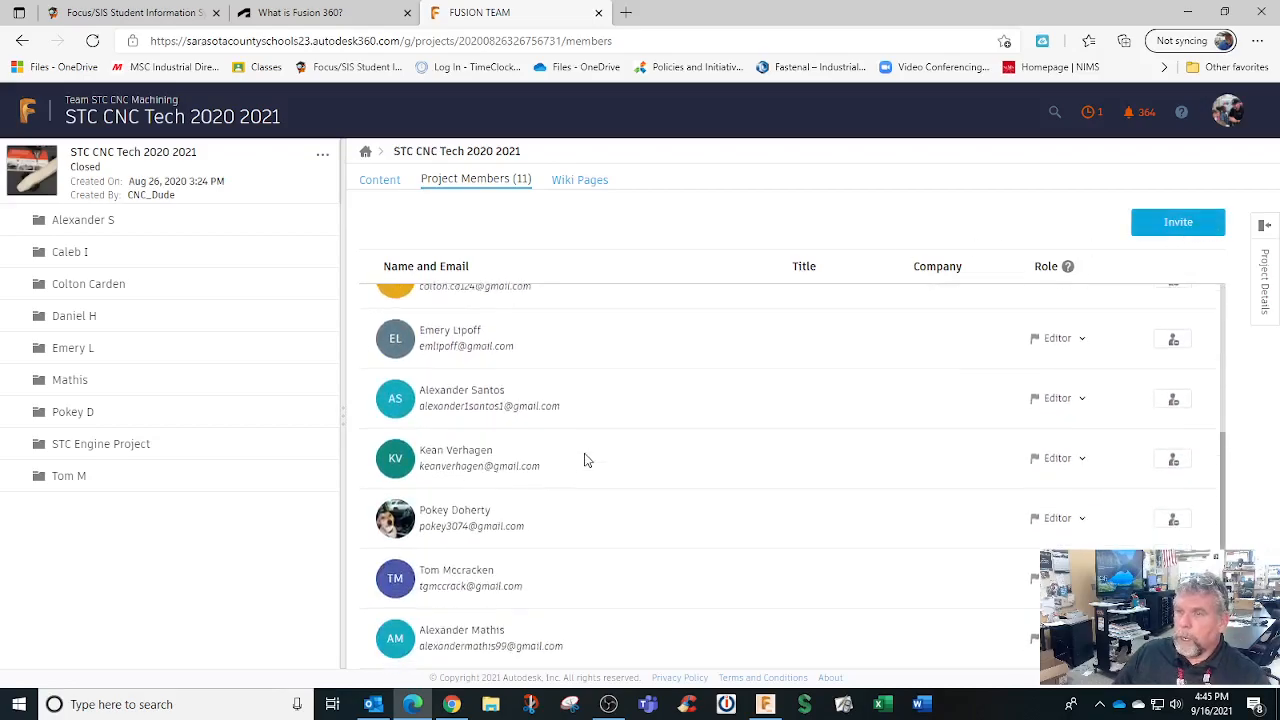
{"action": "scroll", "coordinate": [587, 458], "scroll_direction": "up", "scroll_amount": 3}
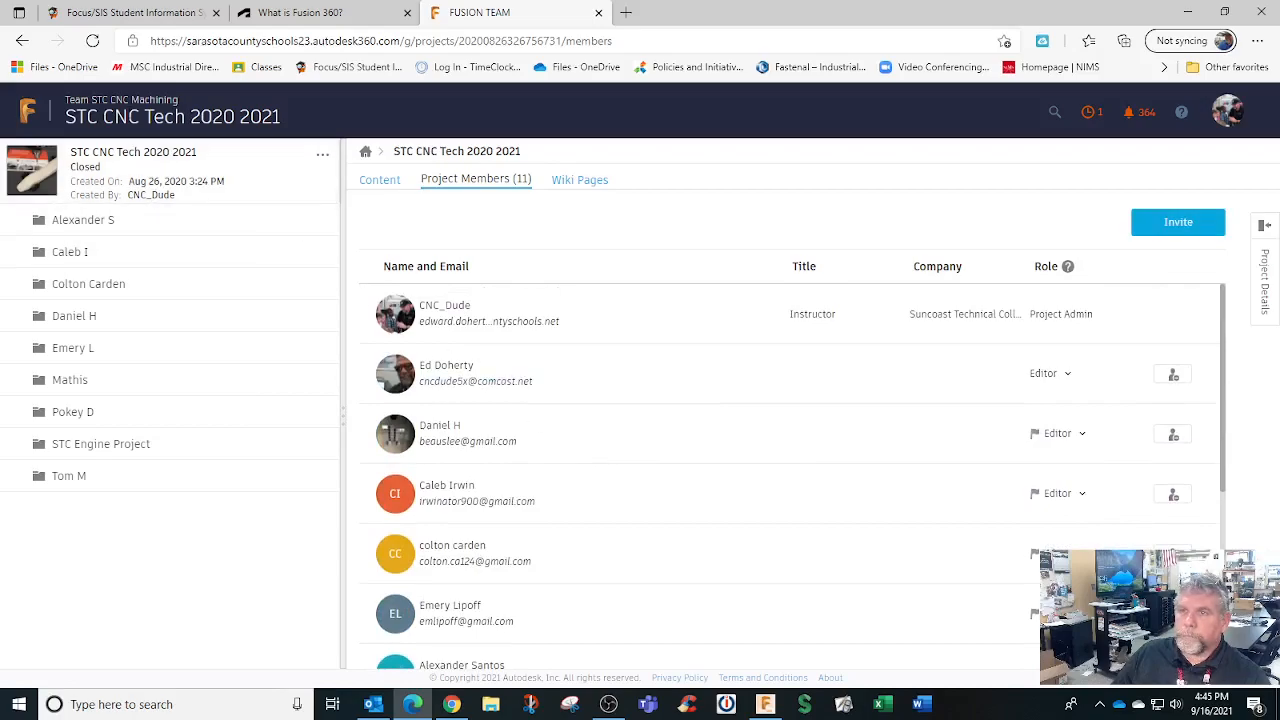
{"action": "left_click", "coordinate": [1270, 224]}
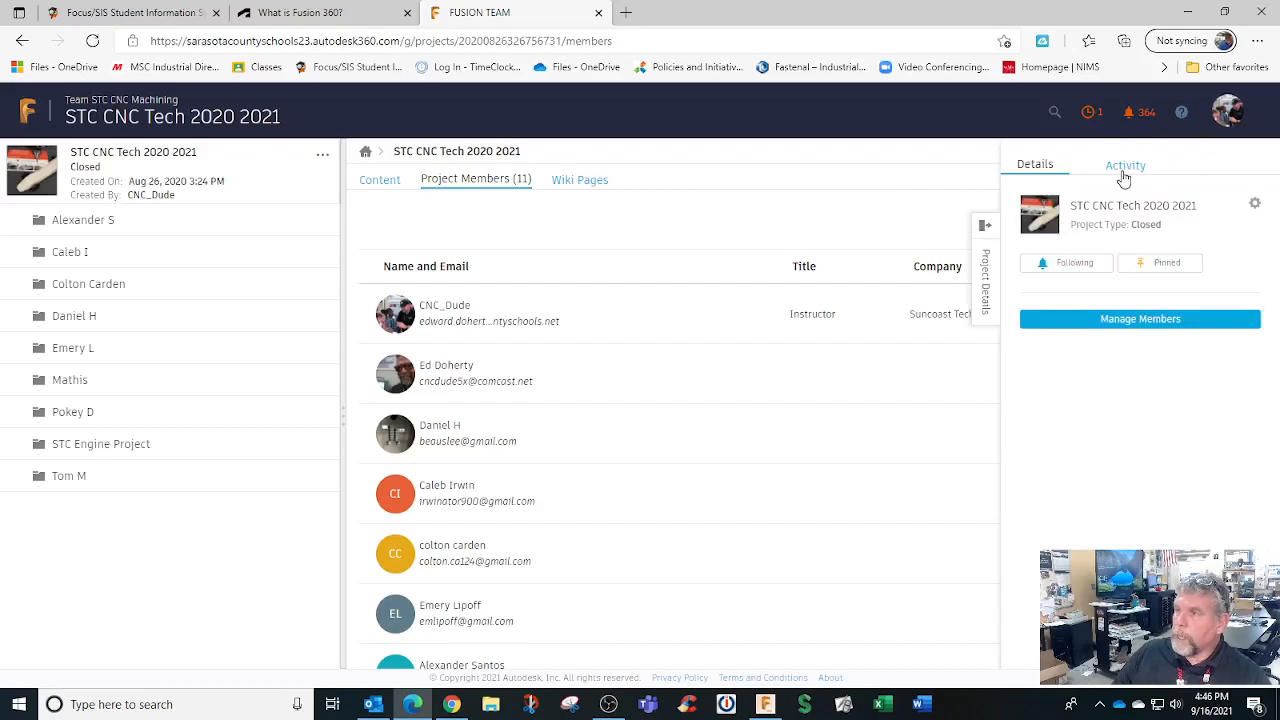
{"action": "mouse_move", "coordinate": [1045, 215]}
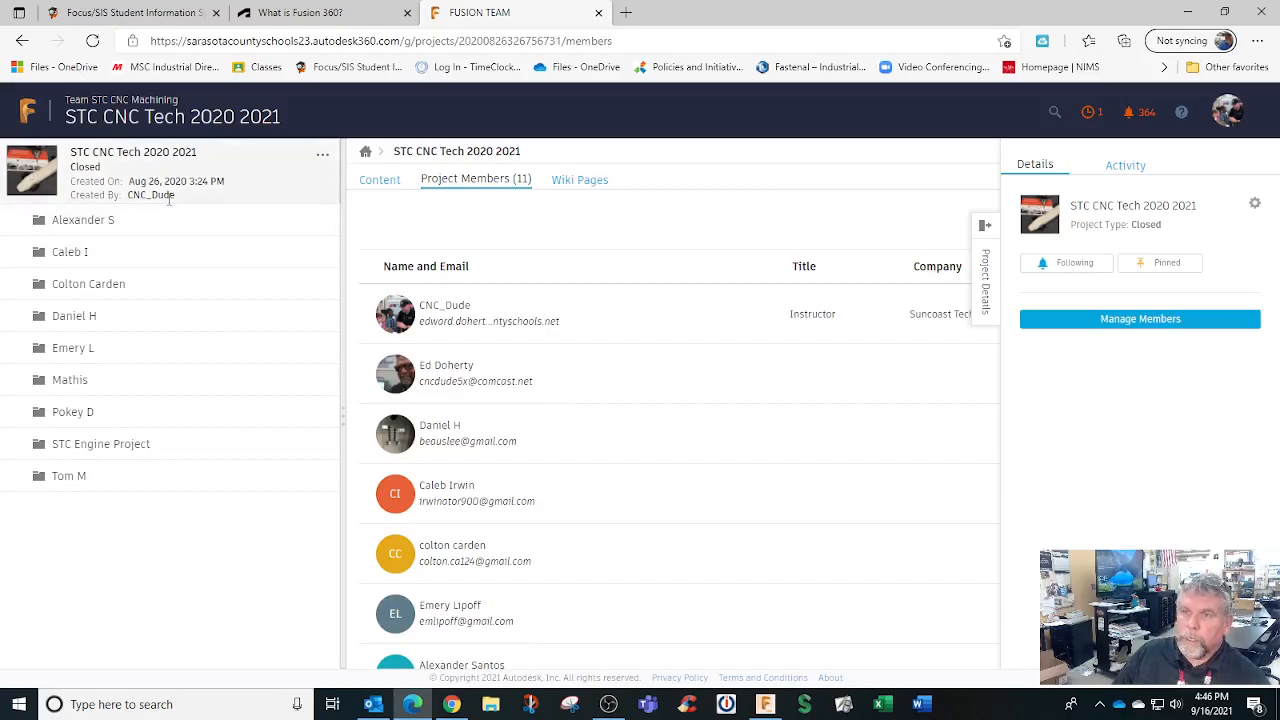
{"action": "left_click", "coordinate": [22, 41]}
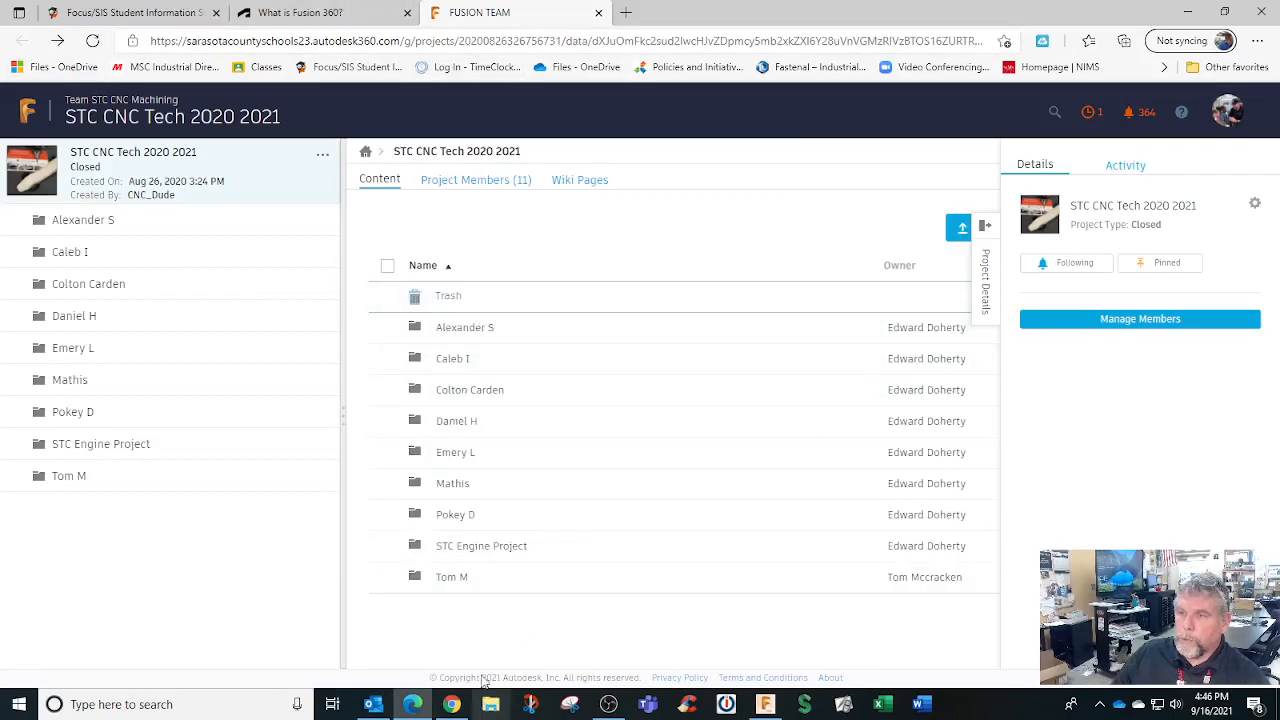
In Fusion Team, open the second student's folder and view the Shift Adapter design overview
{"action": "left_click", "coordinate": [465, 362]}
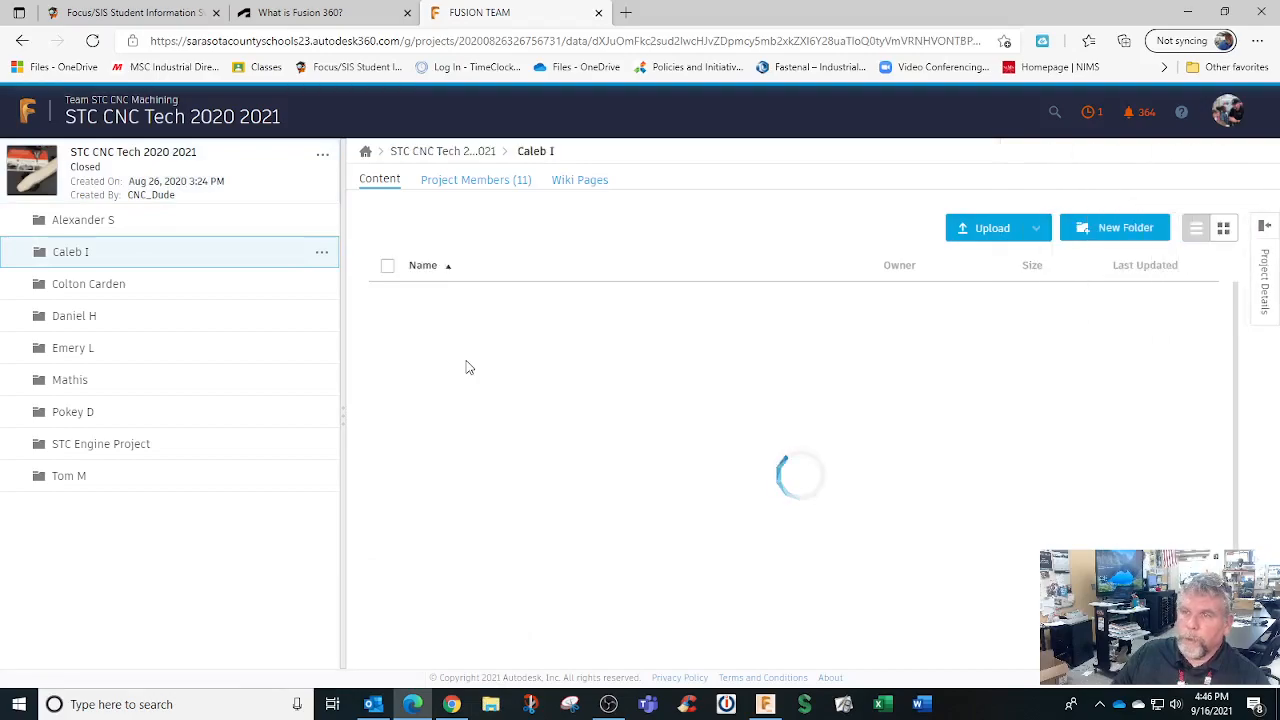
{"action": "scroll", "coordinate": [496, 428], "scroll_direction": "down", "scroll_amount": 1}
{"action": "scroll", "coordinate": [524, 521], "scroll_direction": "down", "scroll_amount": 3}
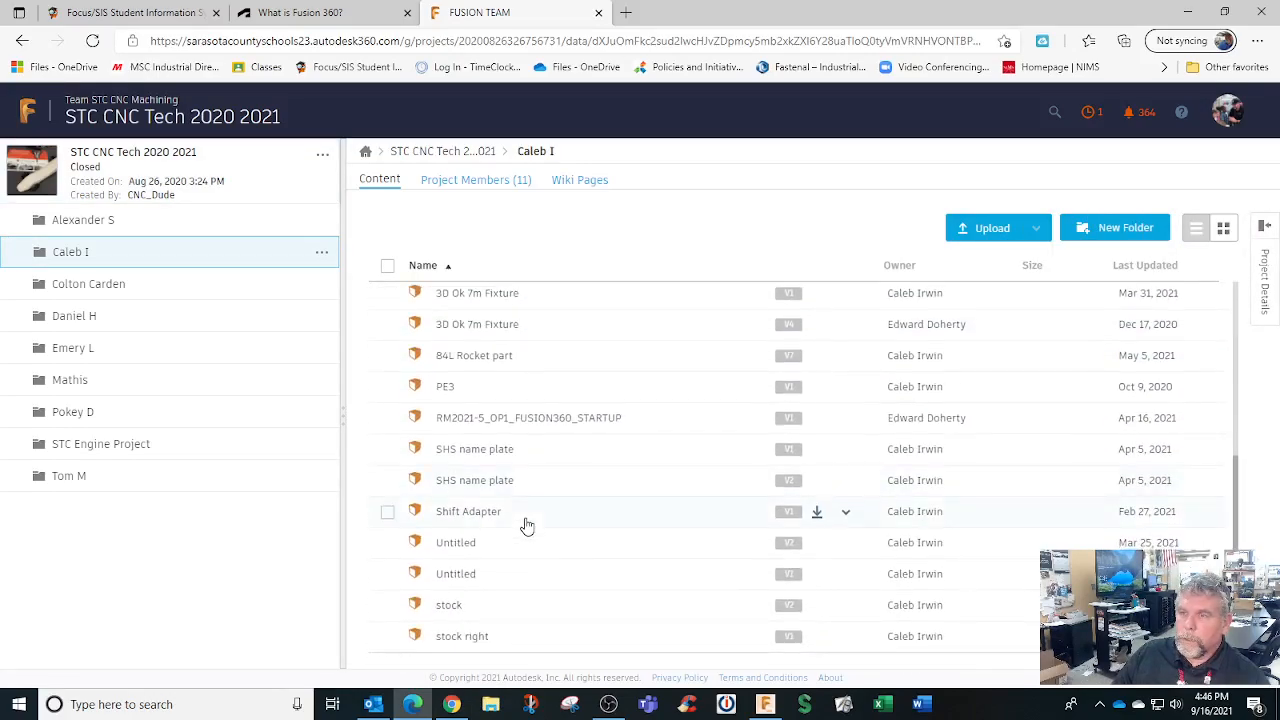
{"action": "left_click", "coordinate": [480, 516]}
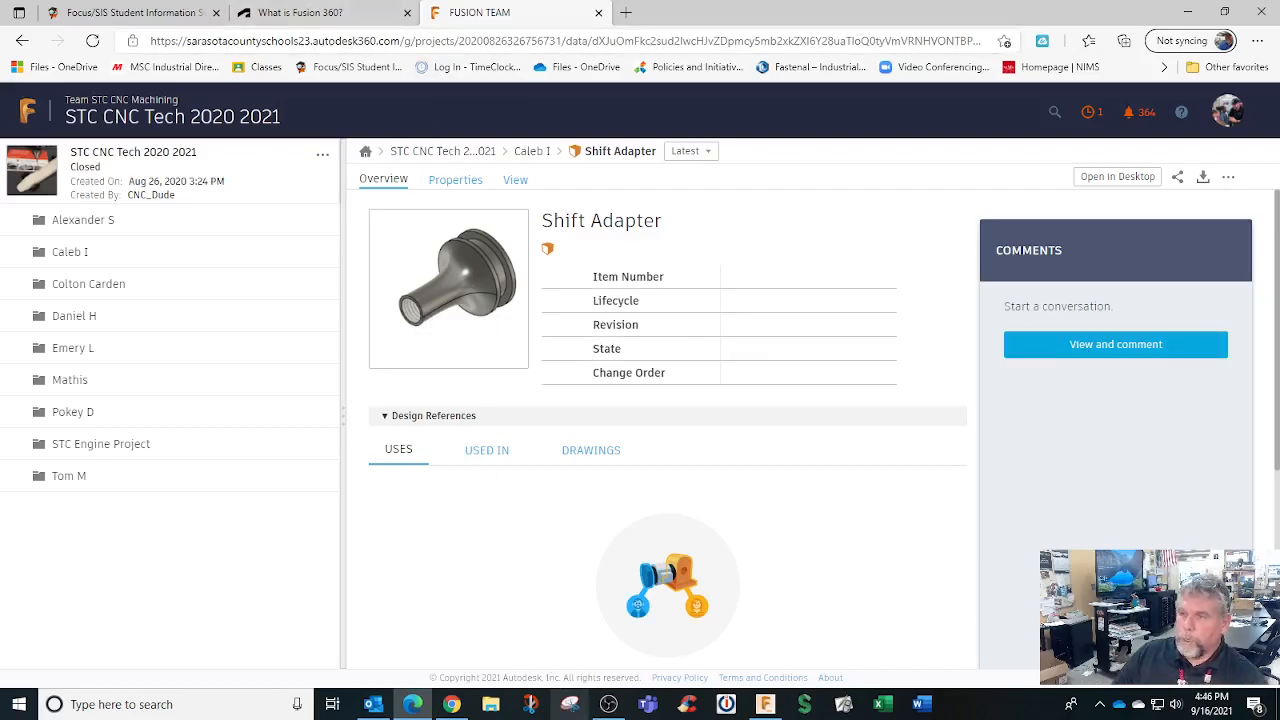
Back in Fusion 360's data panel, open the second student's folder, then the AU 3d Class folder
{"action": "left_click", "coordinate": [762, 705]}
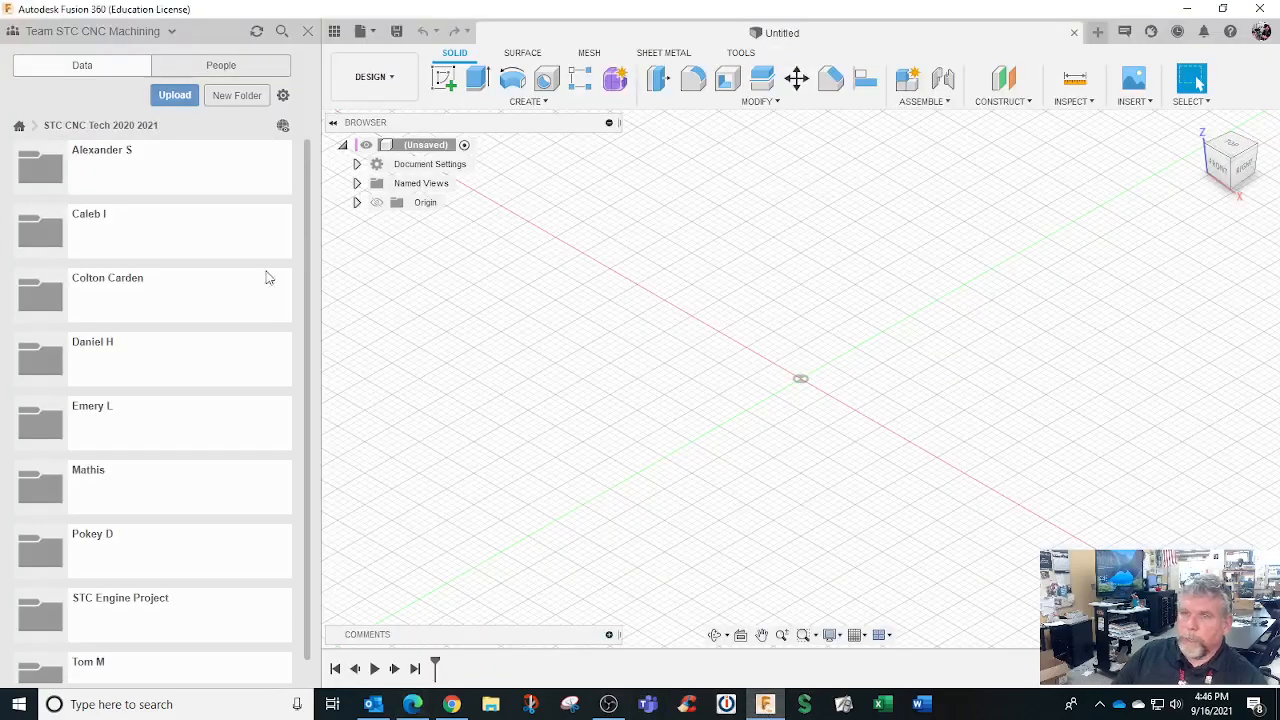
{"action": "scroll", "coordinate": [127, 430], "scroll_direction": "down", "scroll_amount": 1}
{"action": "scroll", "coordinate": [125, 430], "scroll_direction": "up", "scroll_amount": 1}
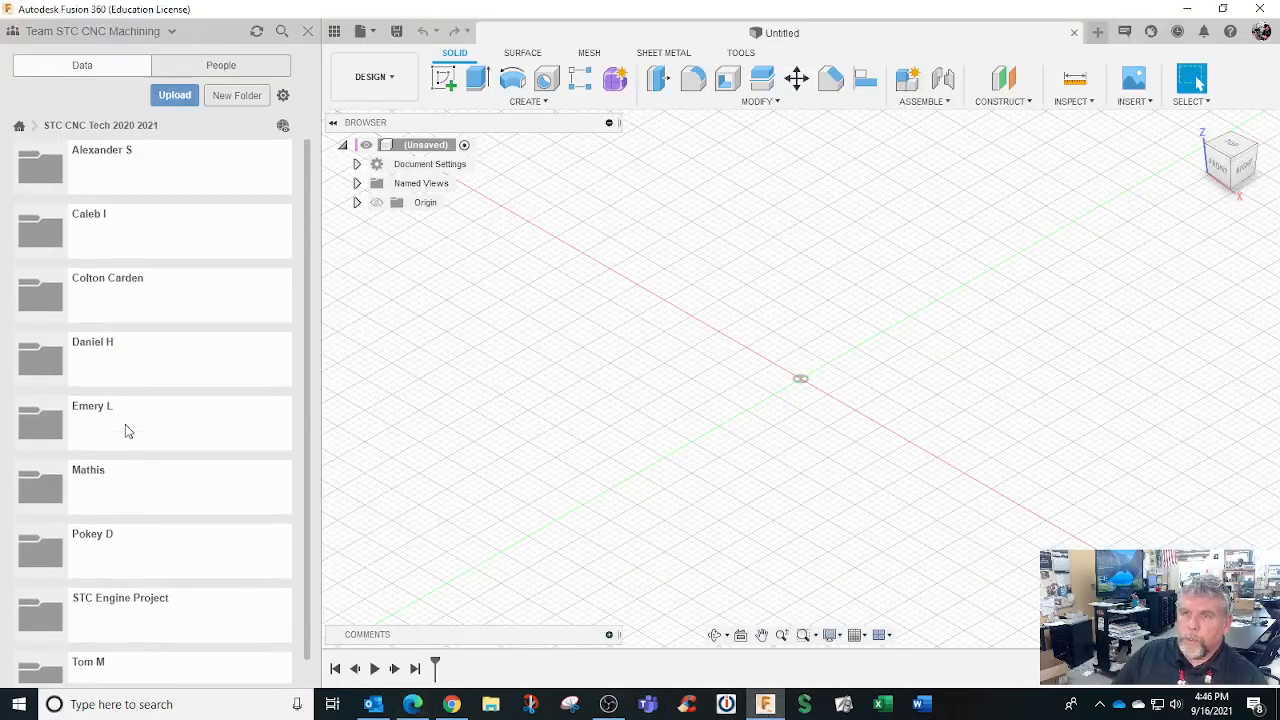
{"action": "left_click", "coordinate": [149, 220]}
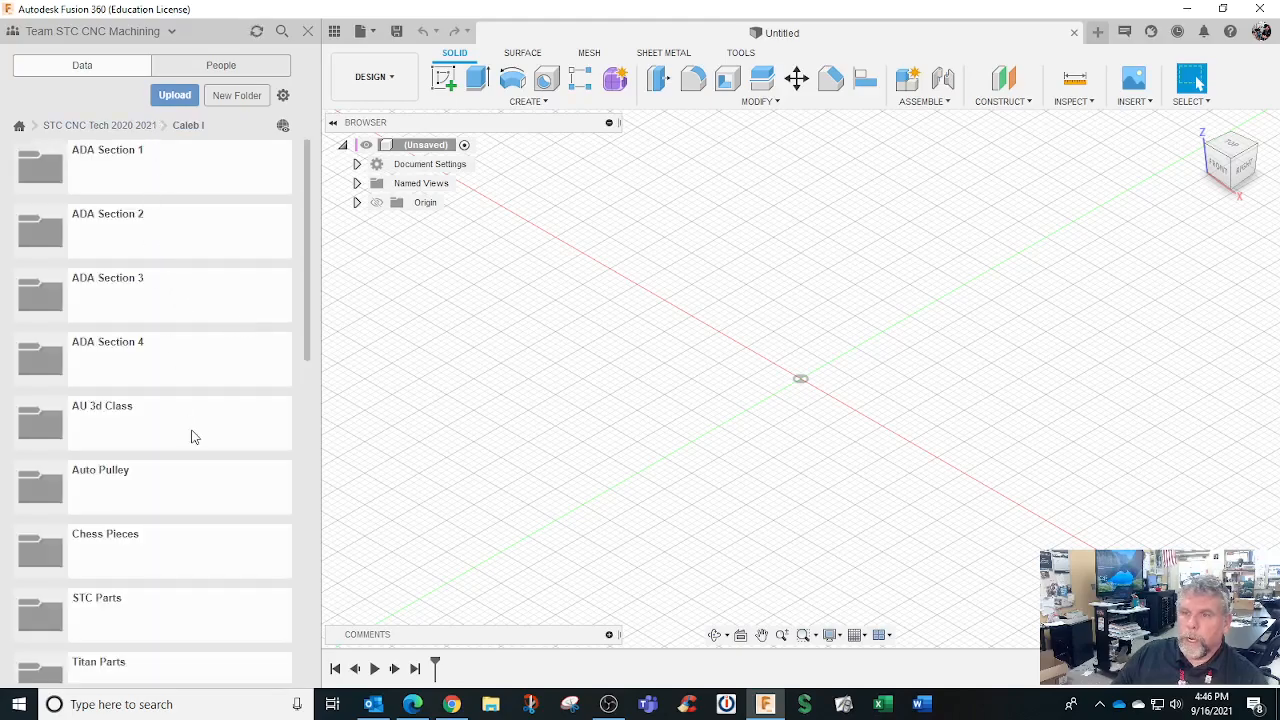
{"action": "scroll", "coordinate": [194, 437], "scroll_direction": "down", "scroll_amount": 5}
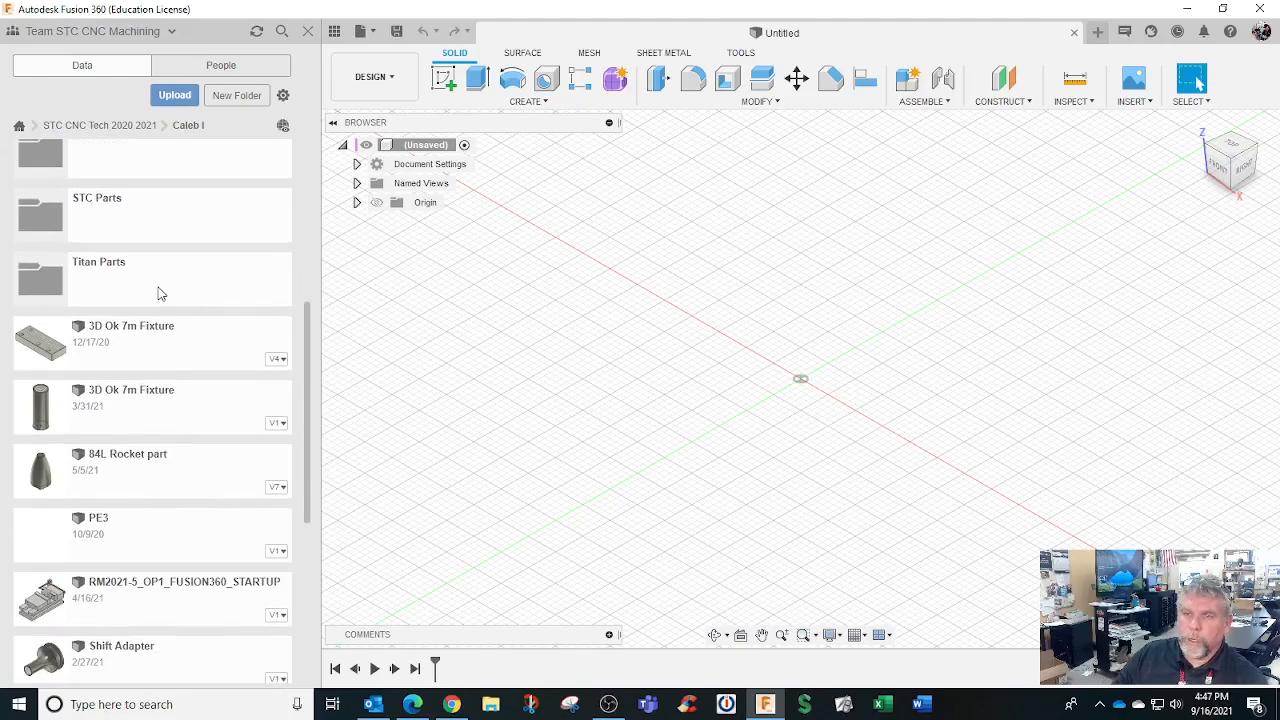
{"action": "scroll", "coordinate": [157, 284], "scroll_direction": "up", "scroll_amount": 4}
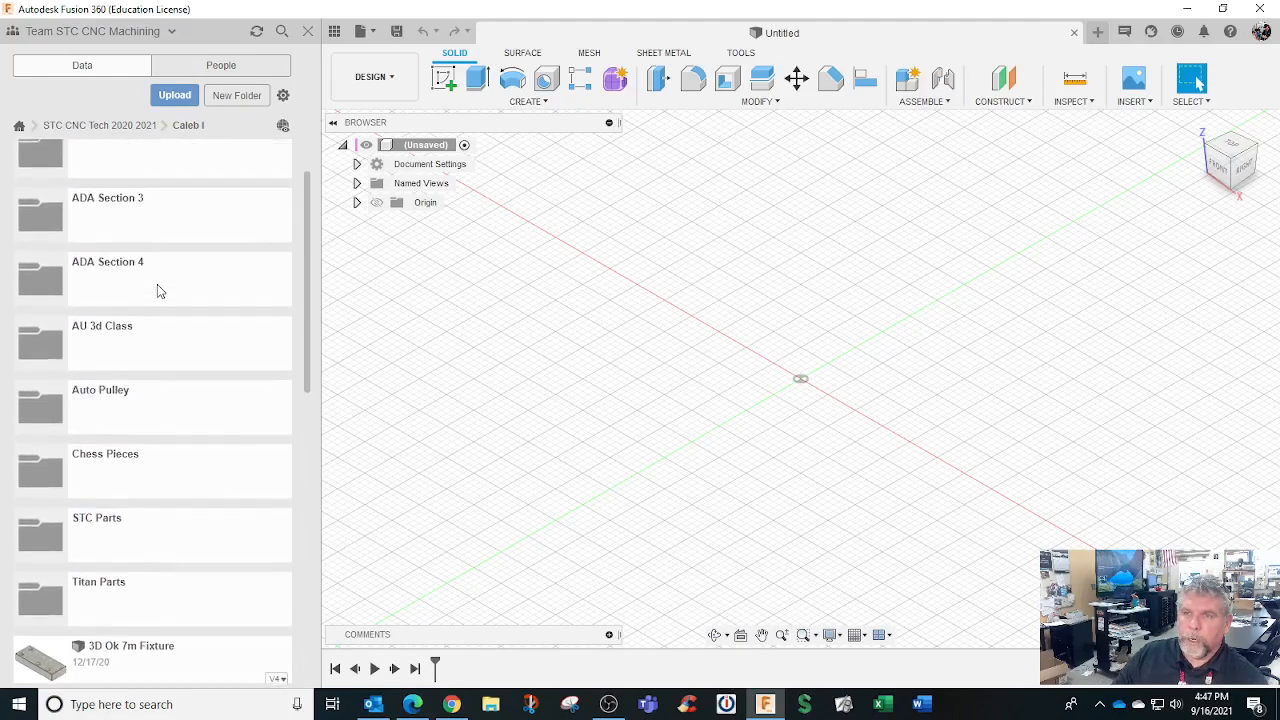
{"action": "scroll", "coordinate": [157, 284], "scroll_direction": "up", "scroll_amount": 1}
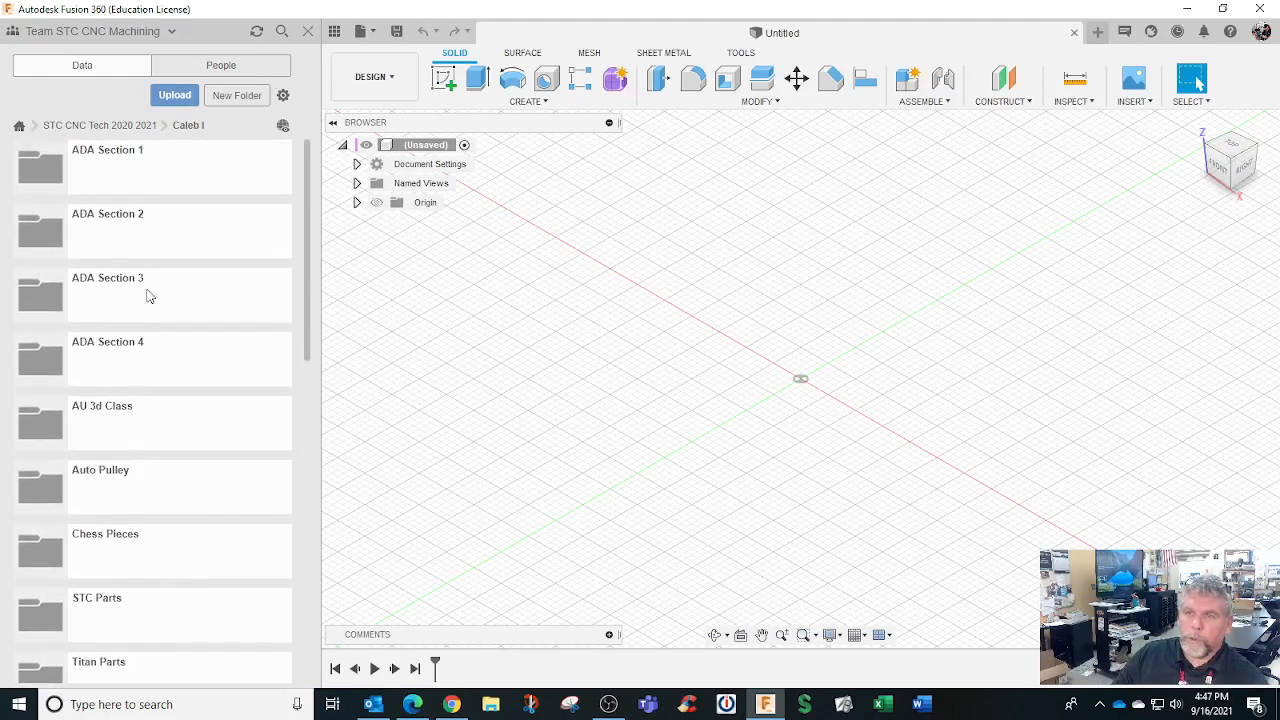
{"action": "left_click", "coordinate": [124, 416]}
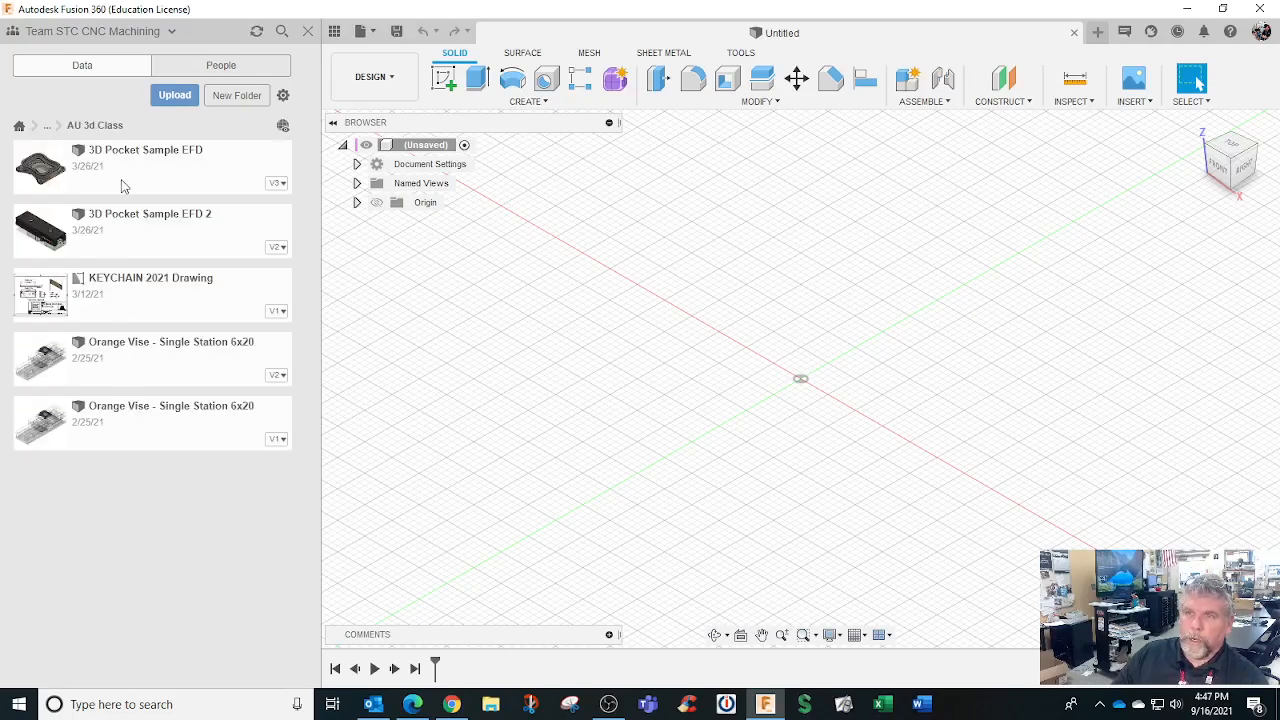
Navigate via STC CNC Tech 2020 2021 and the second student's folder into Titan Parts
{"action": "left_click", "coordinate": [19, 125]}
{"action": "scroll", "coordinate": [145, 400], "scroll_direction": "down", "scroll_amount": 3}
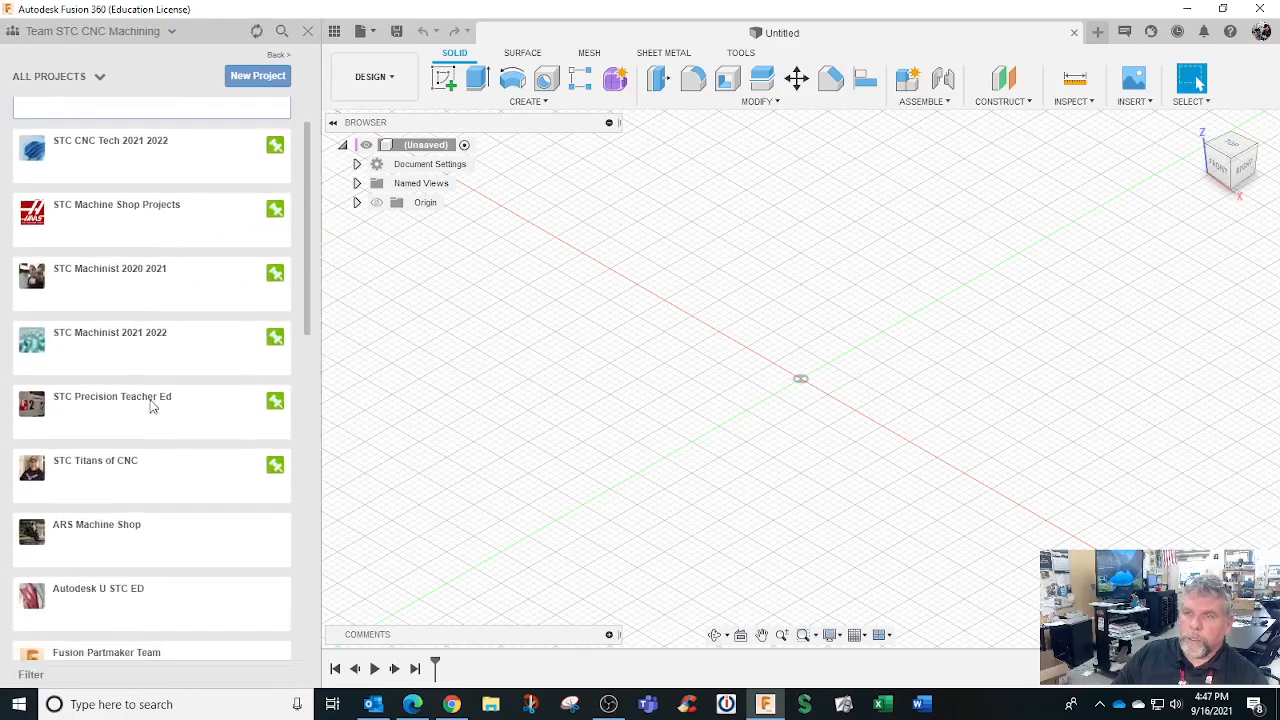
{"action": "scroll", "coordinate": [157, 357], "scroll_direction": "up", "scroll_amount": 4}
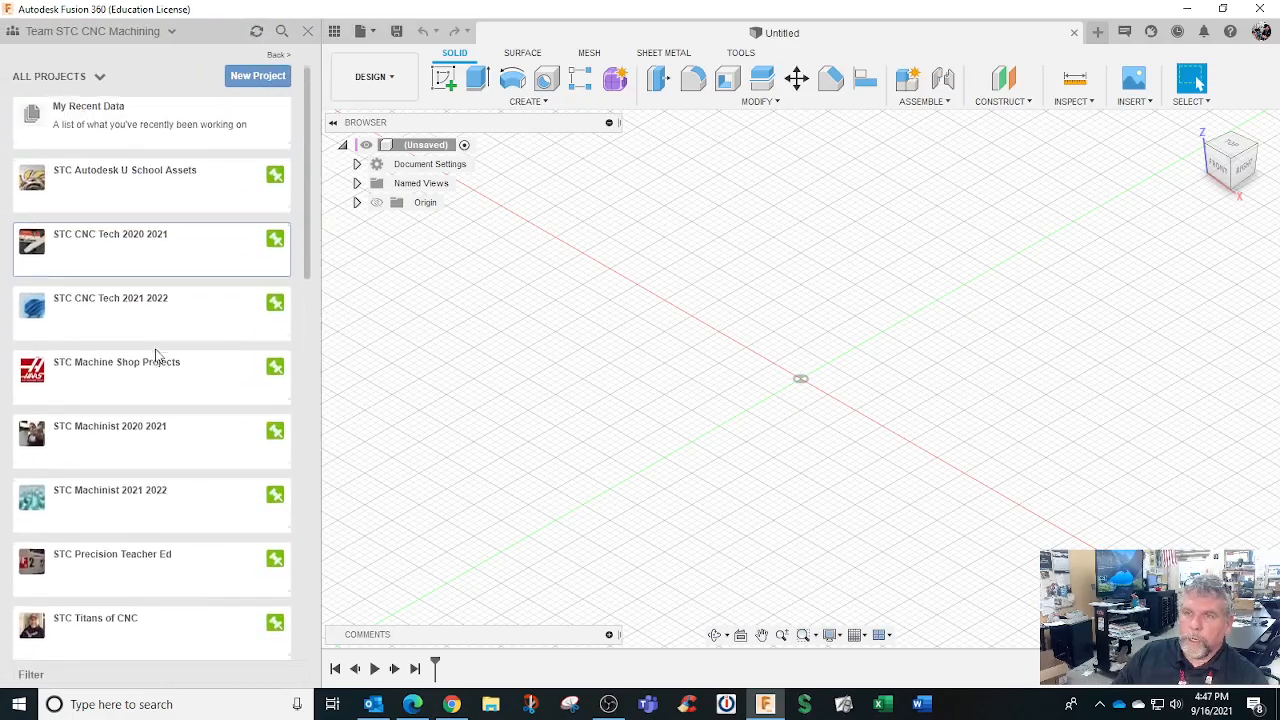
{"action": "left_click", "coordinate": [165, 258]}
{"action": "scroll", "coordinate": [120, 468], "scroll_direction": "down", "scroll_amount": 1}
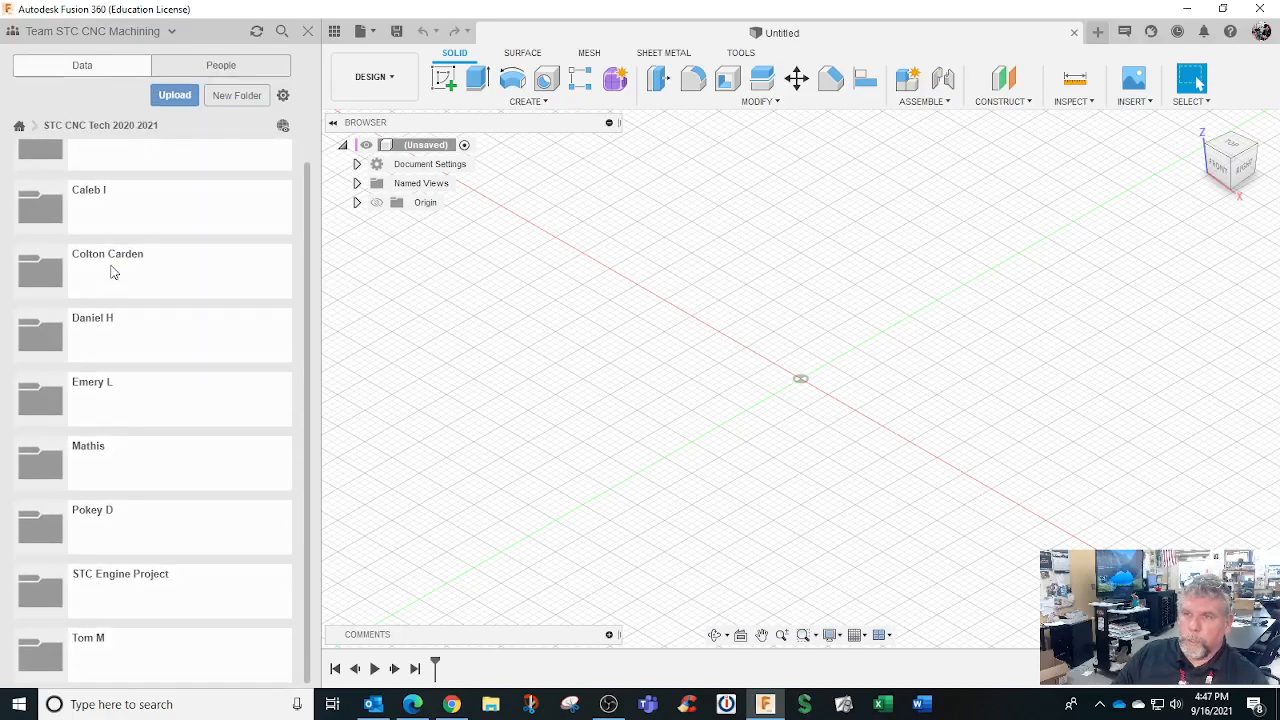
{"action": "scroll", "coordinate": [112, 272], "scroll_direction": "up", "scroll_amount": 1}
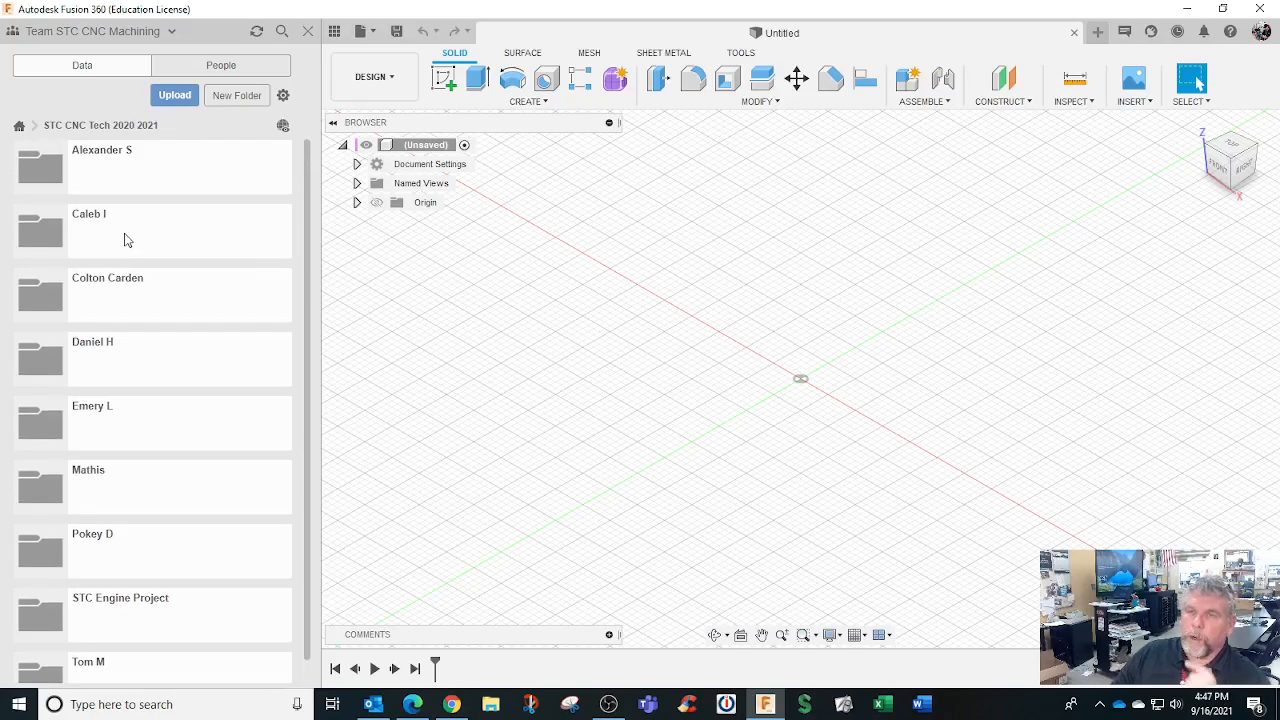
{"action": "left_click", "coordinate": [125, 239]}
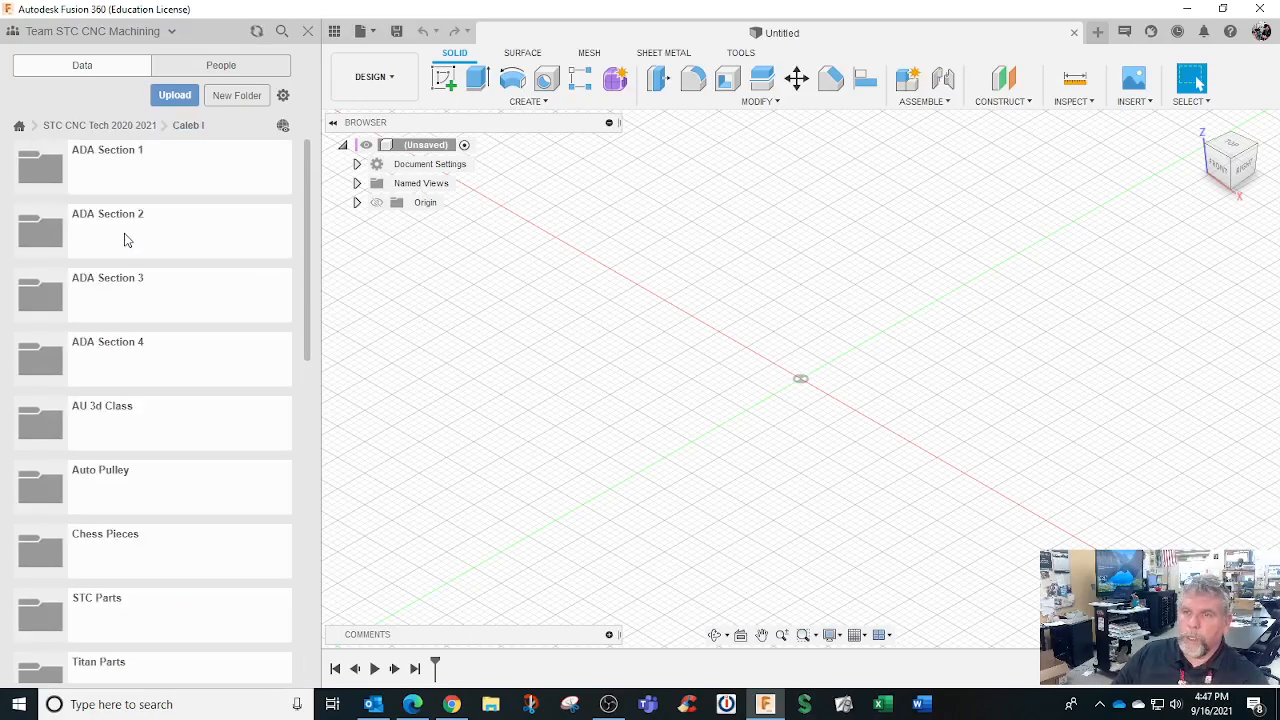
{"action": "scroll", "coordinate": [148, 507], "scroll_direction": "down", "scroll_amount": 3}
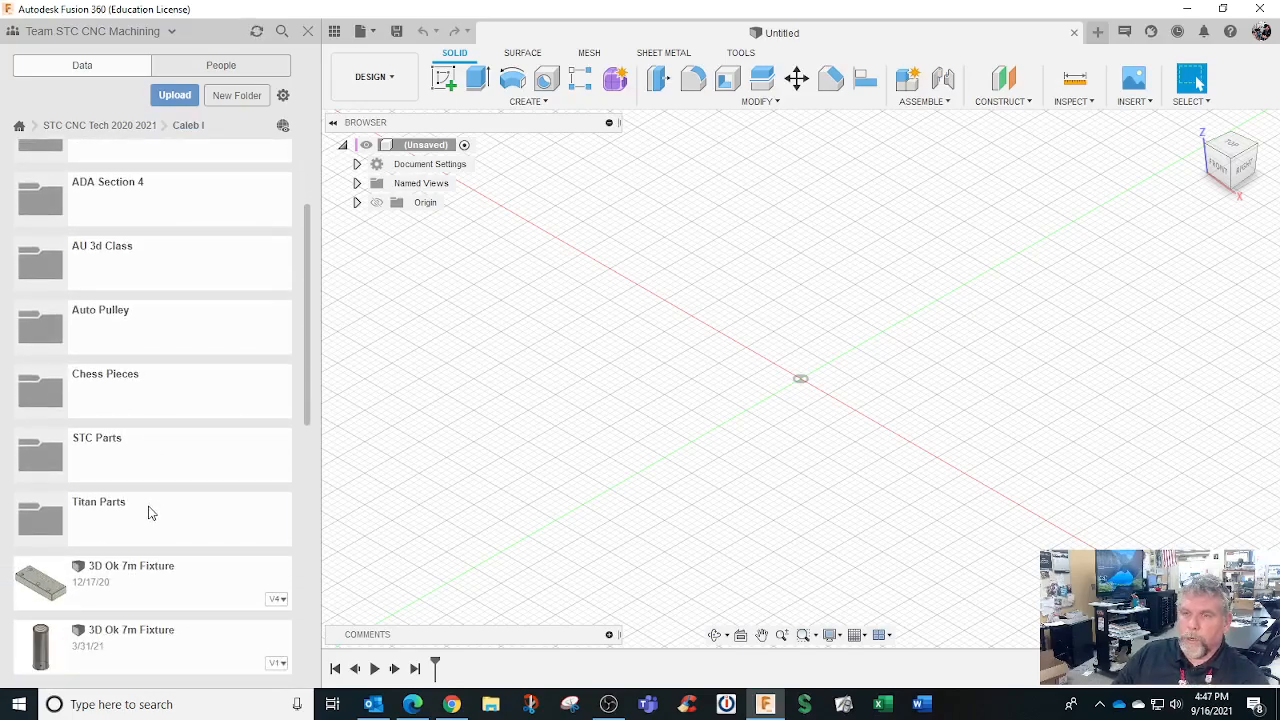
{"action": "left_click", "coordinate": [148, 513]}
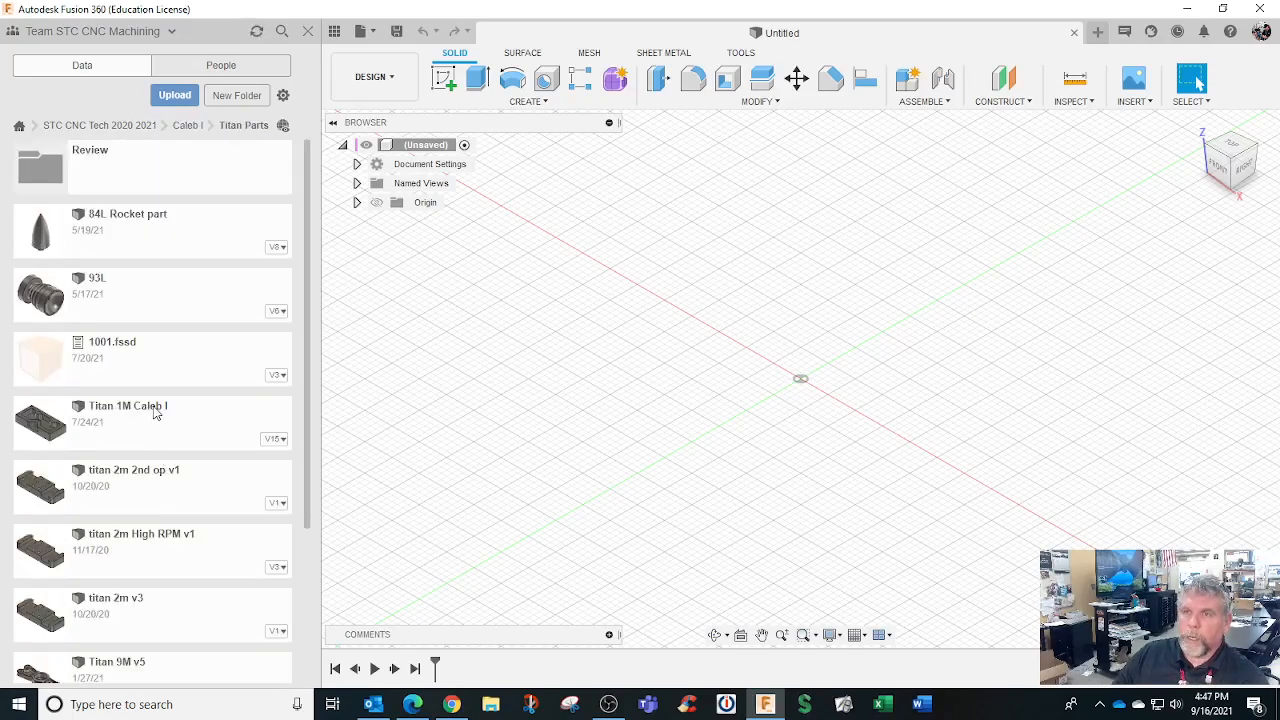
{"action": "scroll", "coordinate": [149, 354], "scroll_direction": "down", "scroll_amount": 3}
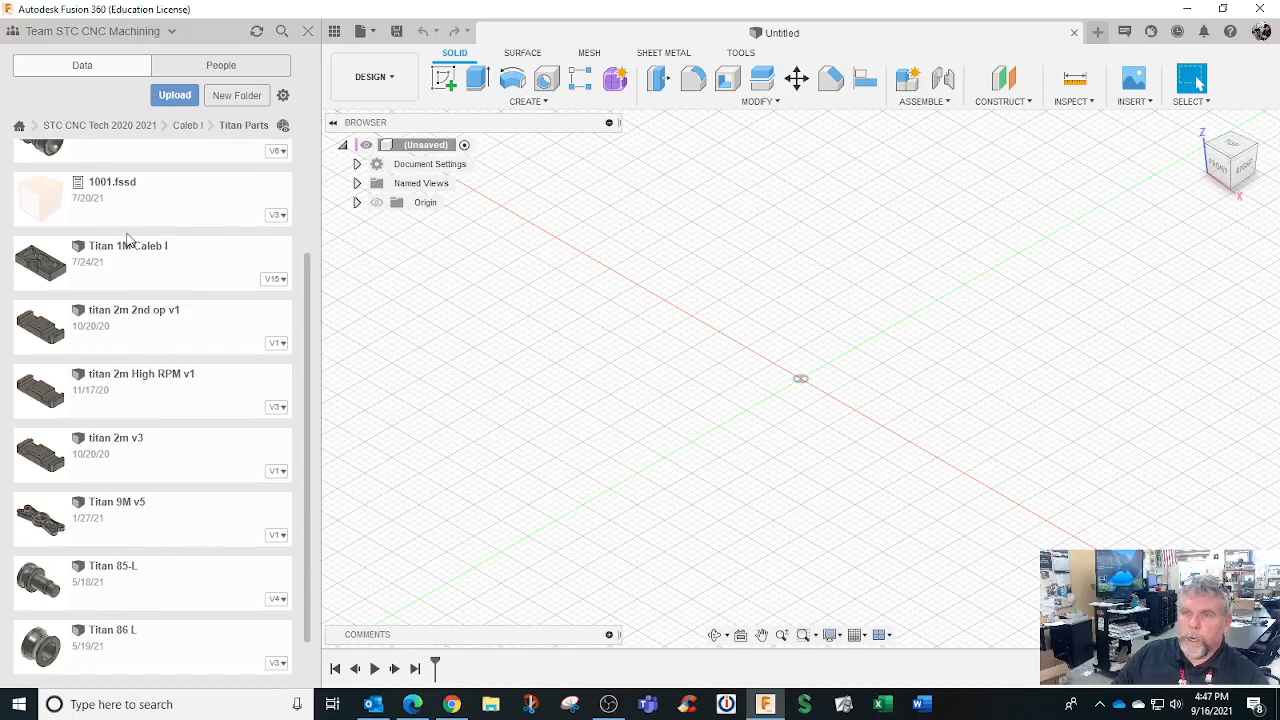
Open Titan 1M Caleb I, close the Untitled document, and update the haas tm1p v1 reference
{"action": "double_click", "coordinate": [145, 258]}
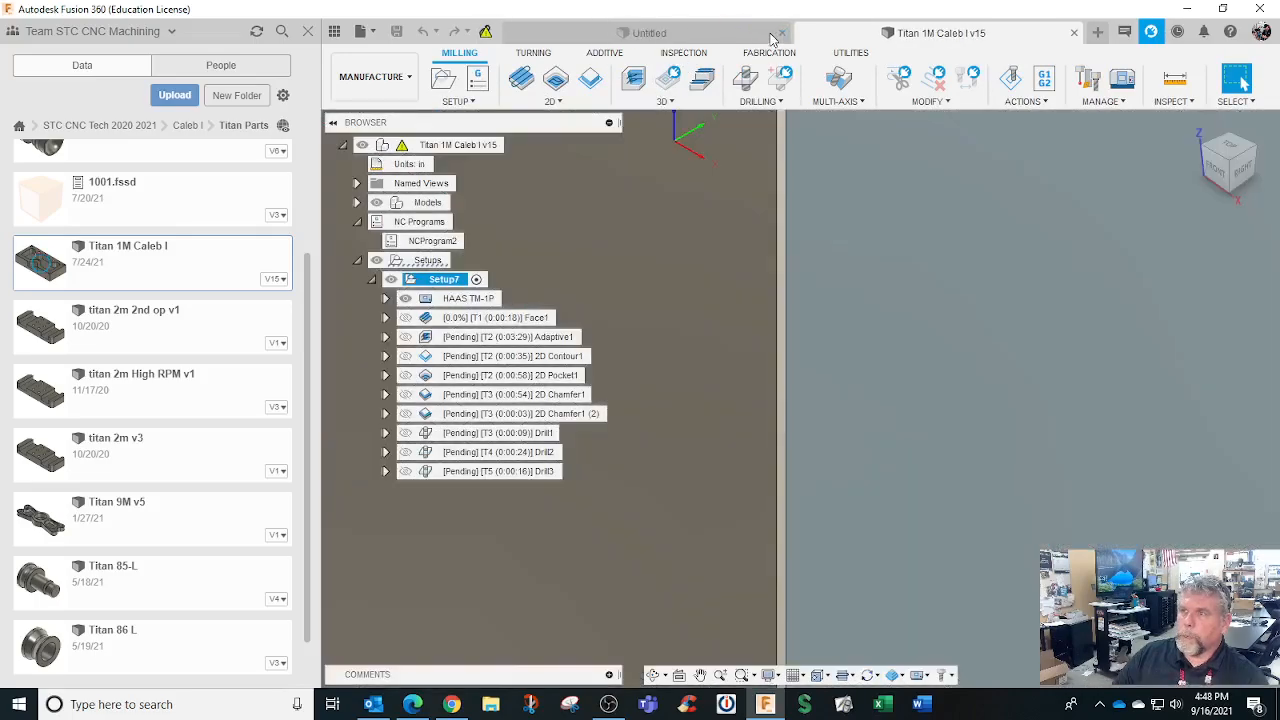
{"action": "left_click", "coordinate": [781, 33]}
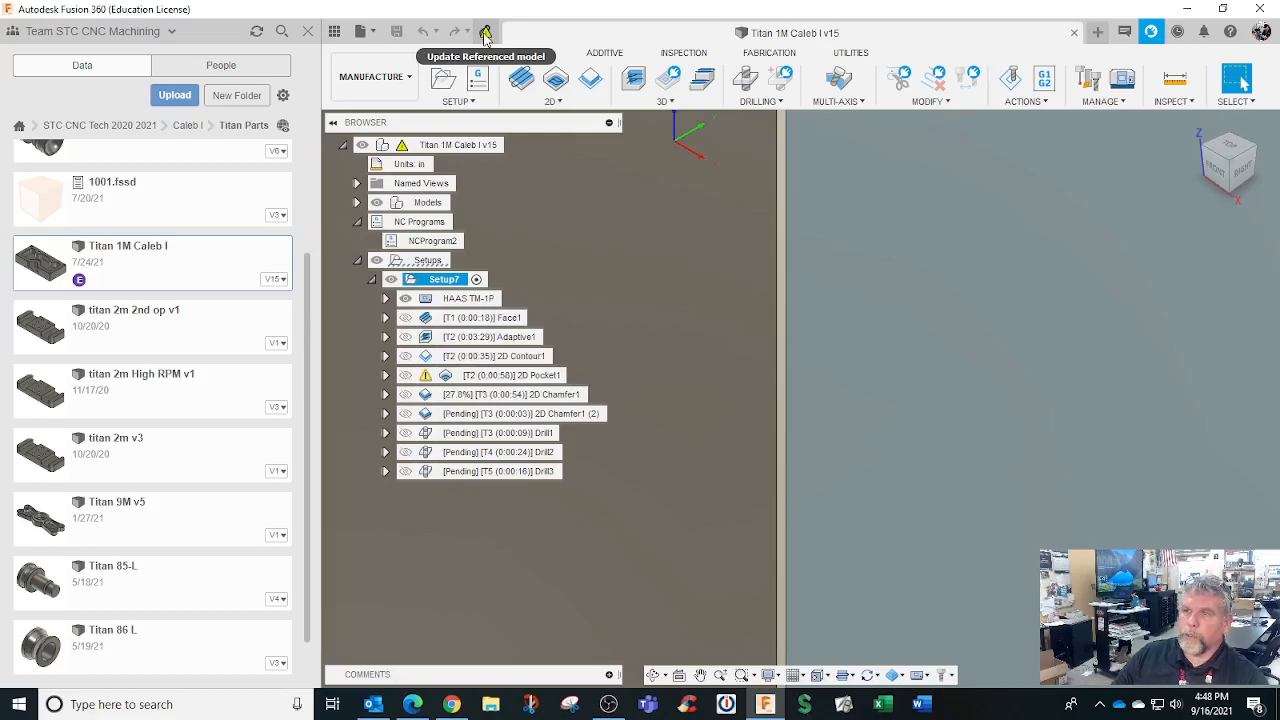
{"action": "left_click", "coordinate": [485, 33]}
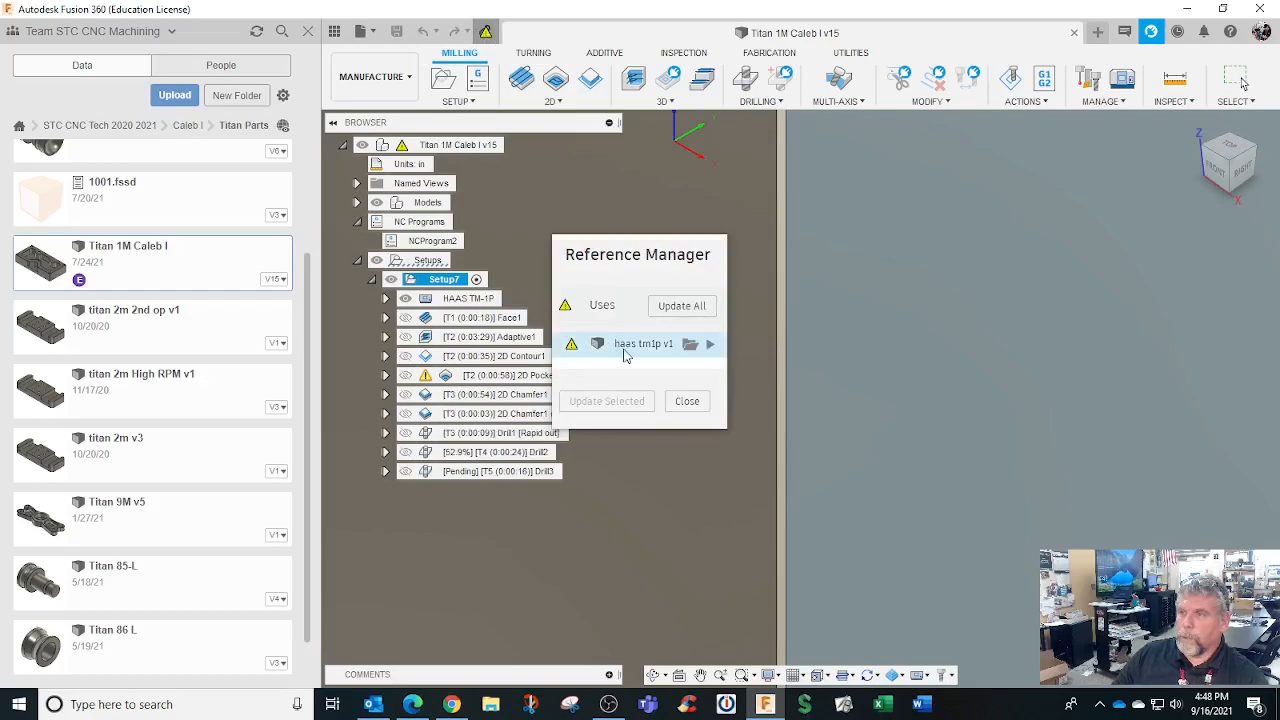
{"action": "left_click", "coordinate": [643, 345]}
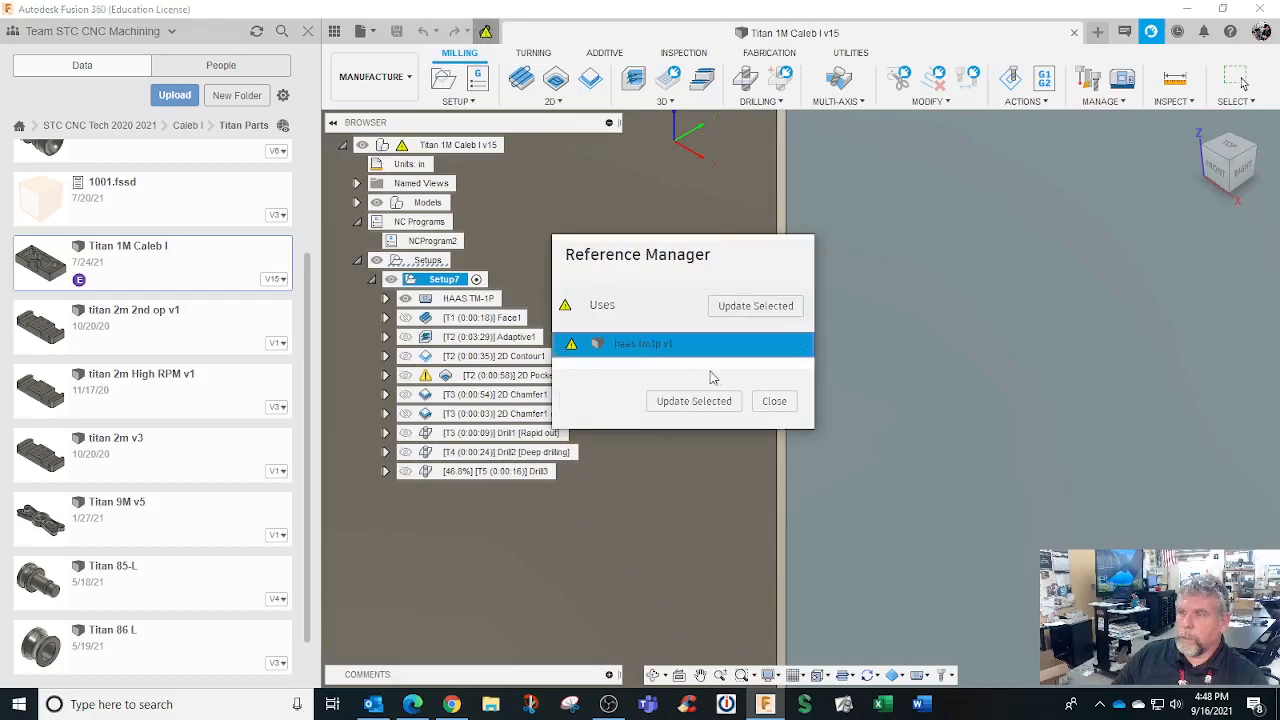
{"action": "left_click", "coordinate": [753, 307]}
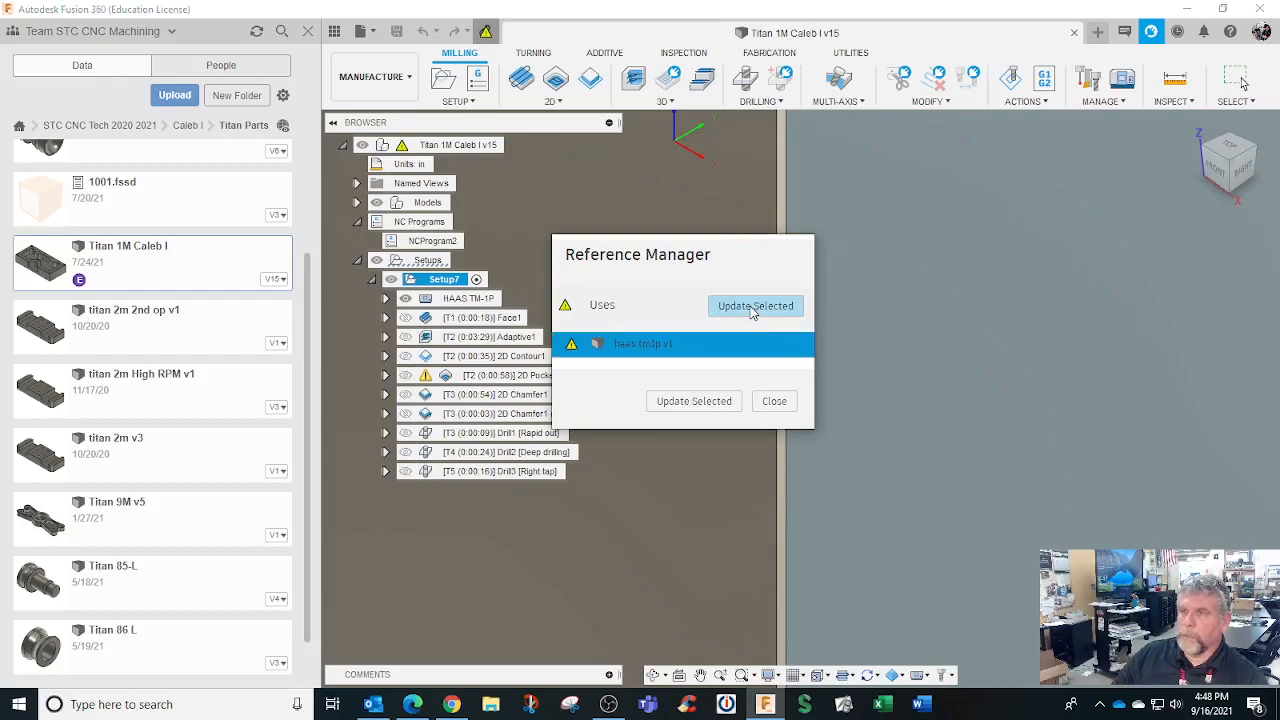
{"action": "left_click", "coordinate": [774, 401]}
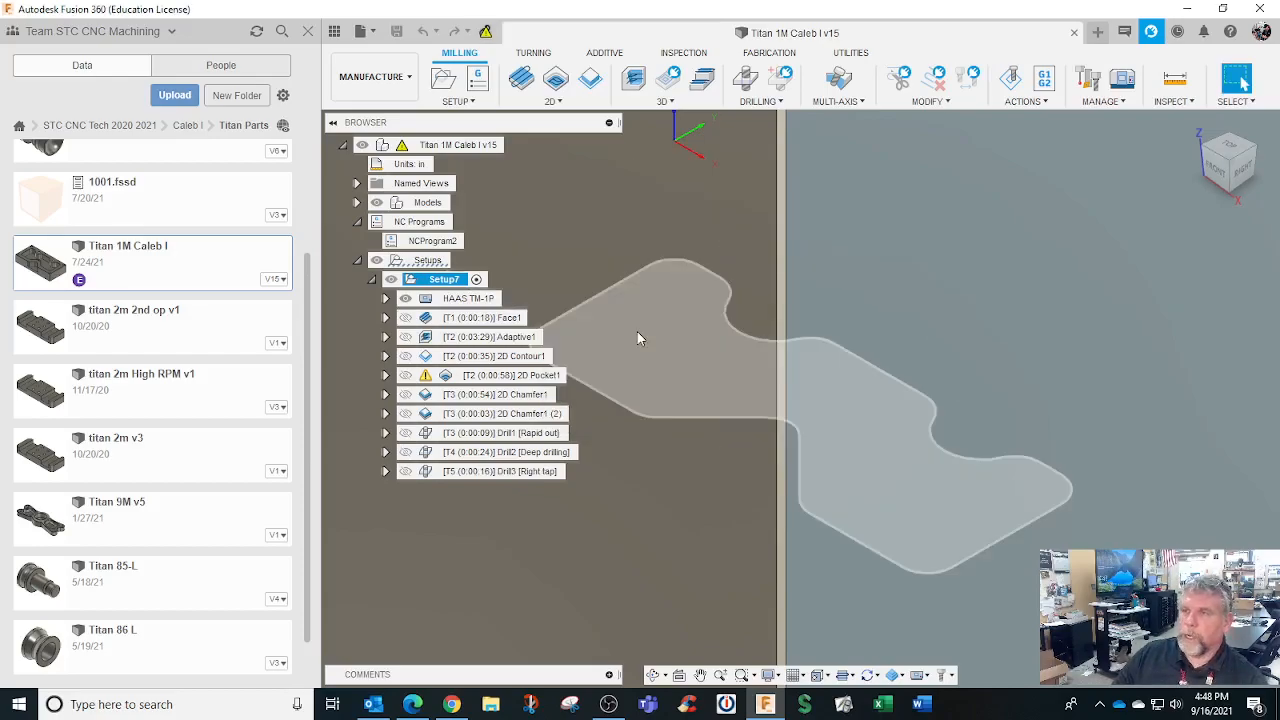
Hide the data panel and orbit and zoom to inspect the part on the HAAS TM-1P table
{"action": "left_click", "coordinate": [308, 31]}
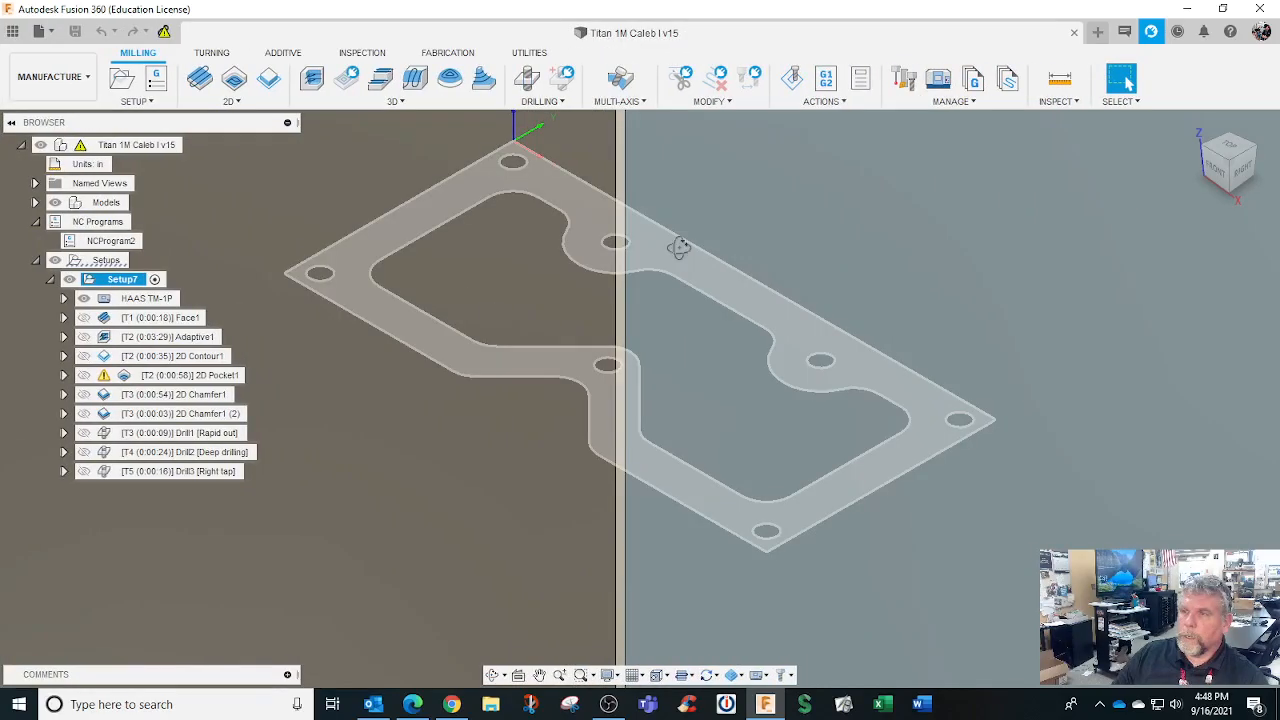
{"action": "scroll", "coordinate": [600, 315], "scroll_direction": "down", "scroll_amount": 3}
{"action": "scroll", "coordinate": [590, 380], "scroll_direction": "up", "scroll_amount": 4}
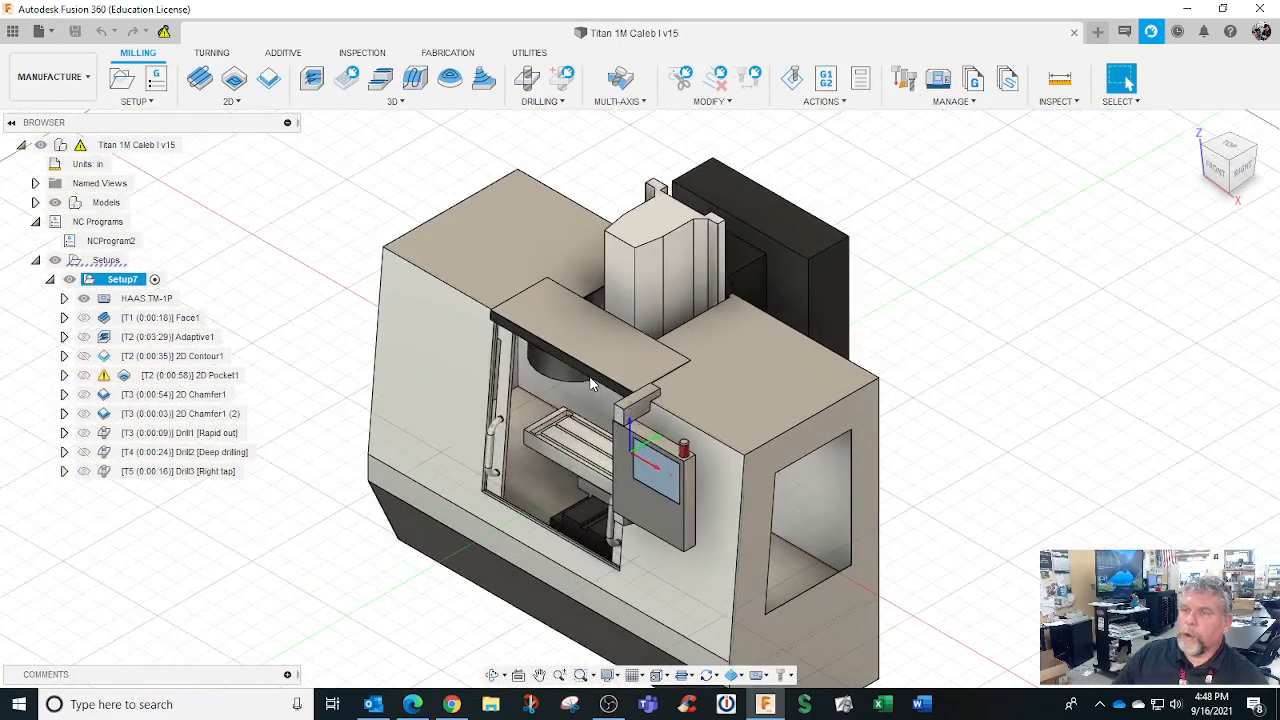
{"action": "middle_click_drag", "start_coordinate": [592, 383], "coordinate": [669, 357], "text": "shift"}
{"action": "scroll", "coordinate": [567, 478], "scroll_direction": "up", "scroll_amount": 2}
{"action": "scroll", "coordinate": [565, 475], "scroll_direction": "down", "scroll_amount": 4}
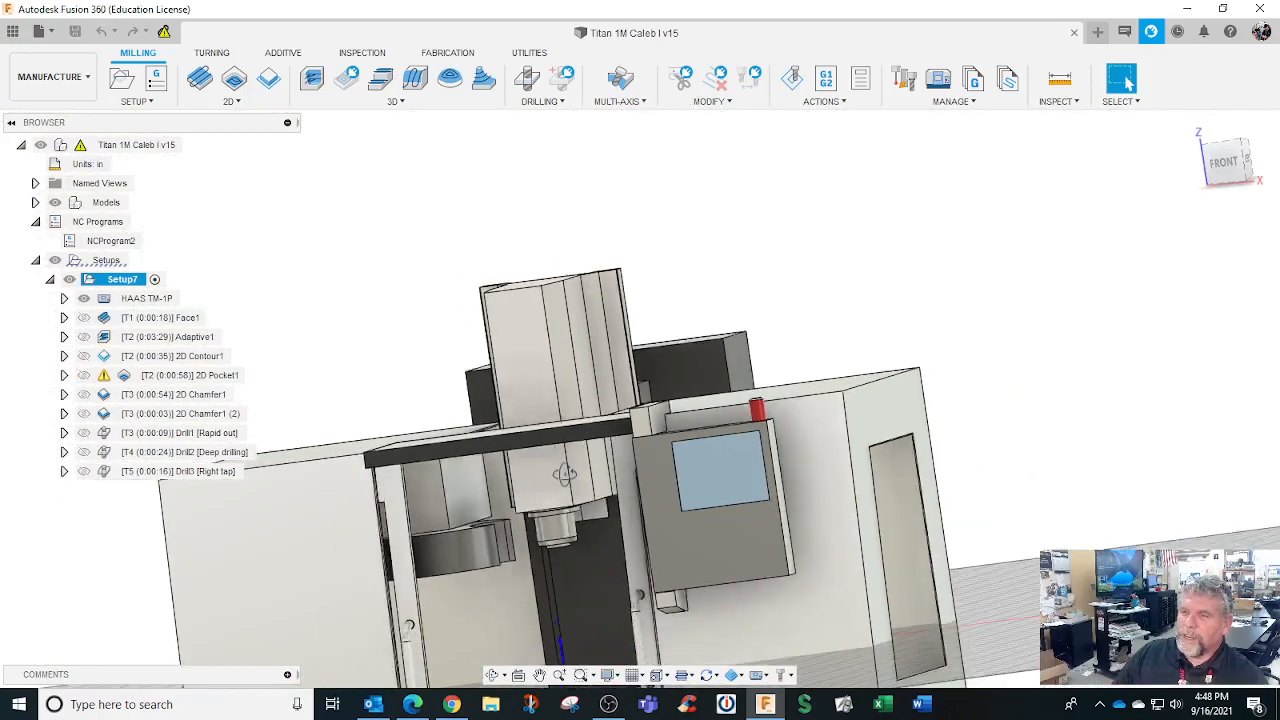
{"action": "mouse_move", "coordinate": [543, 557]}
{"action": "middle_mouse_down", "text": "shift"}
{"action": "mouse_move", "coordinate": [540, 589]}
{"action": "mouse_move", "coordinate": [534, 541]}
{"action": "mouse_move", "coordinate": [525, 553]}
{"action": "middle_mouse_up", "text": "shift"}
{"action": "scroll", "coordinate": [427, 473], "scroll_direction": "up", "scroll_amount": 2}
{"action": "scroll", "coordinate": [343, 366], "scroll_direction": "up", "scroll_amount": 1}
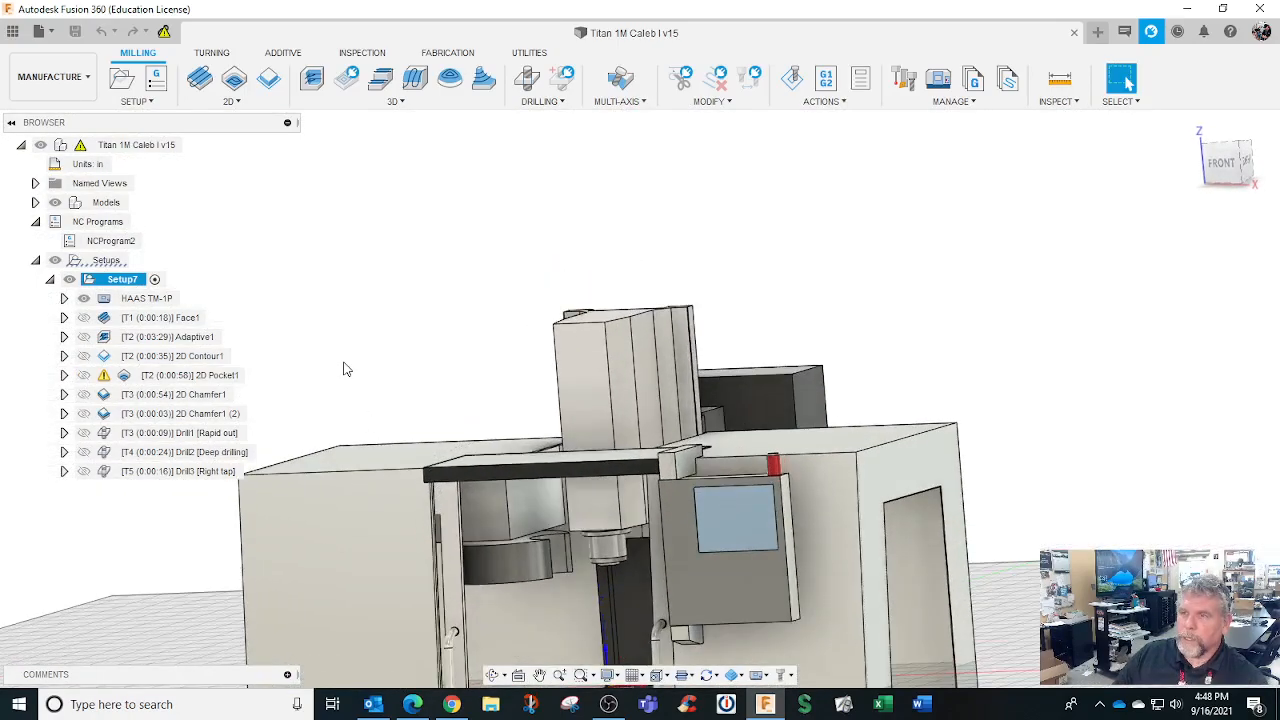
{"action": "scroll", "coordinate": [343, 366], "scroll_direction": "down", "scroll_amount": 6}
{"action": "middle_click_drag", "start_coordinate": [374, 457], "coordinate": [357, 500], "text": "shift"}
{"action": "scroll", "coordinate": [362, 502], "scroll_direction": "up", "scroll_amount": 8}
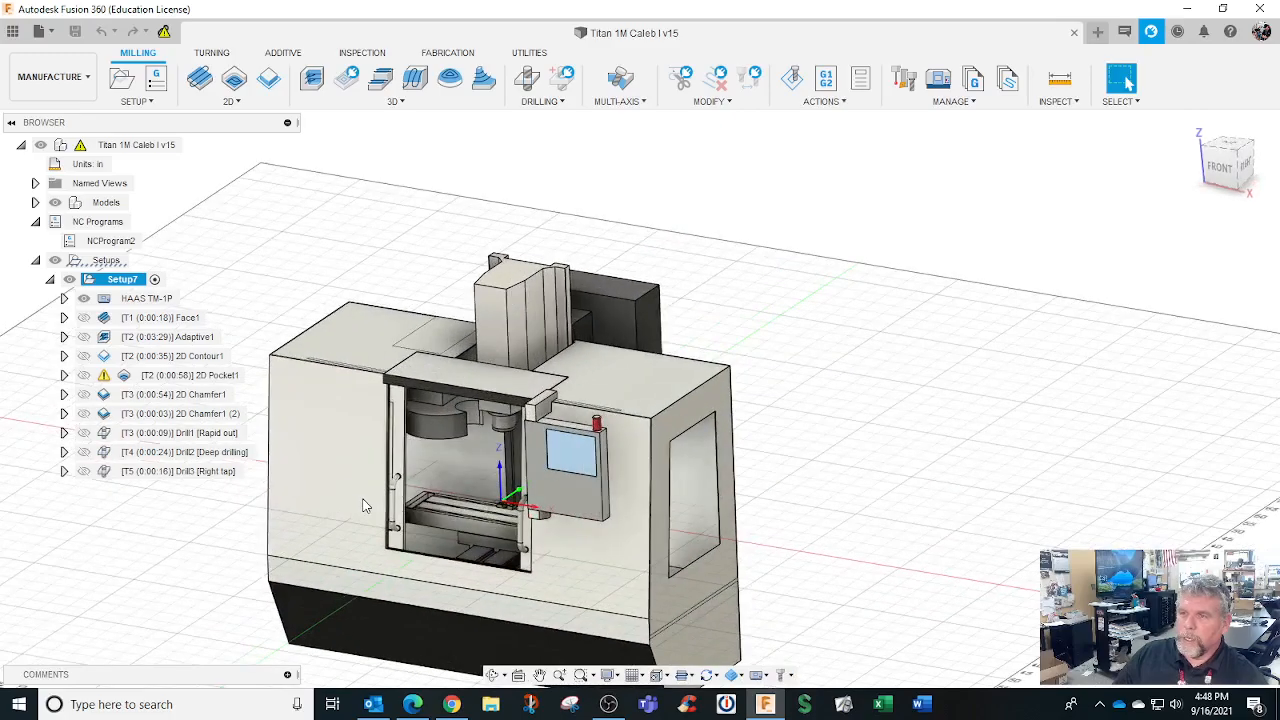
{"action": "scroll", "coordinate": [731, 522], "scroll_direction": "up", "scroll_amount": 2}
{"action": "scroll", "coordinate": [731, 522], "scroll_direction": "up", "scroll_amount": 10}
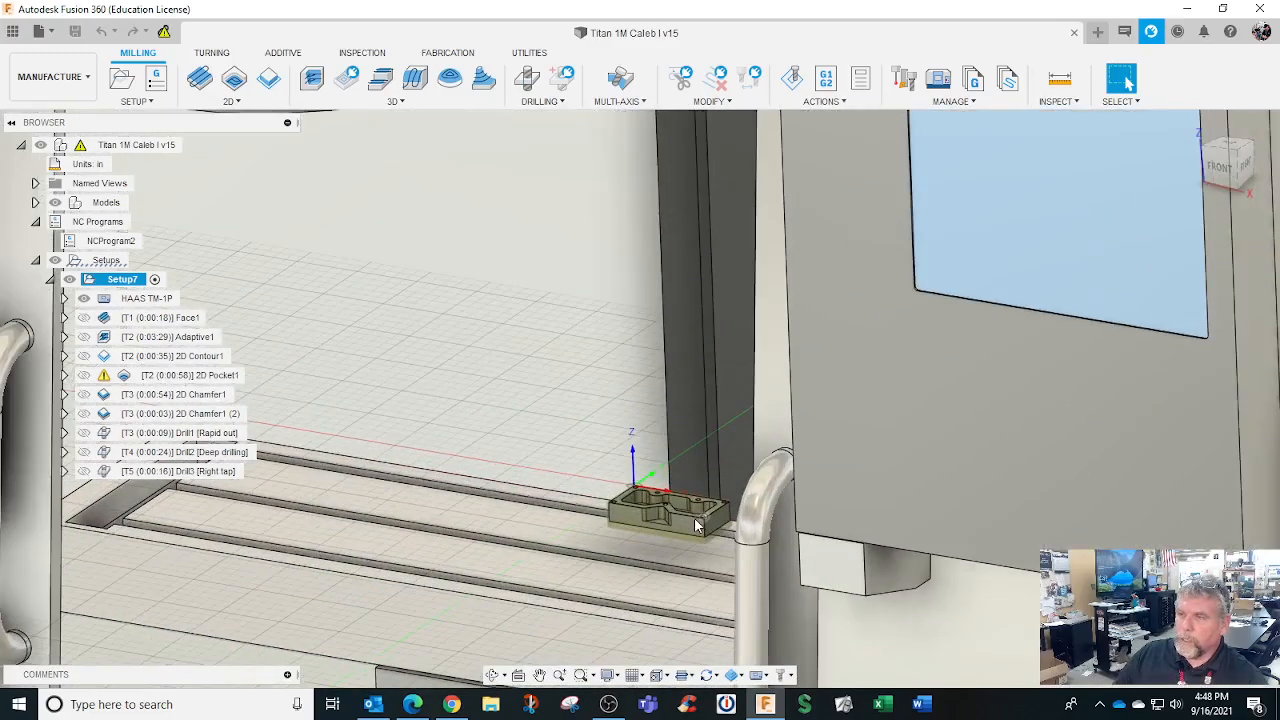
{"action": "scroll", "coordinate": [688, 513], "scroll_direction": "down", "scroll_amount": 10}
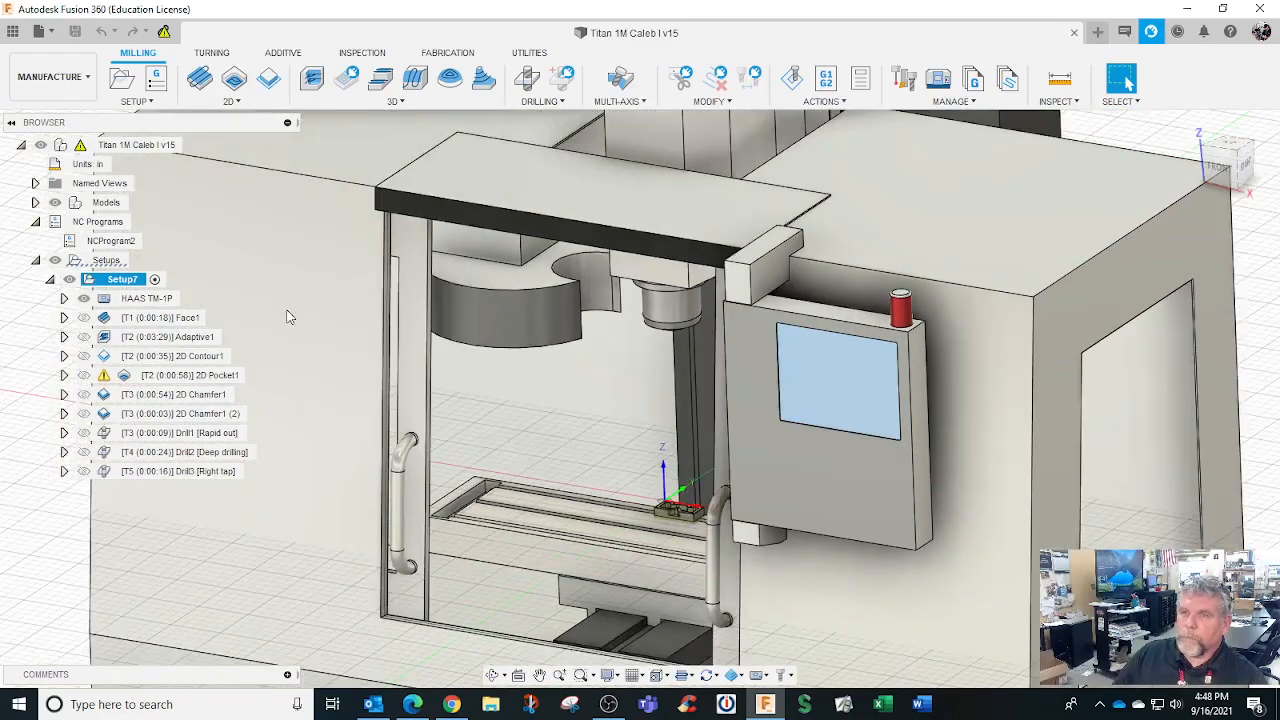
Edit Setup7, clear the Haas TM-1P machine, and confirm the setup changes
{"action": "right_click", "coordinate": [125, 281]}
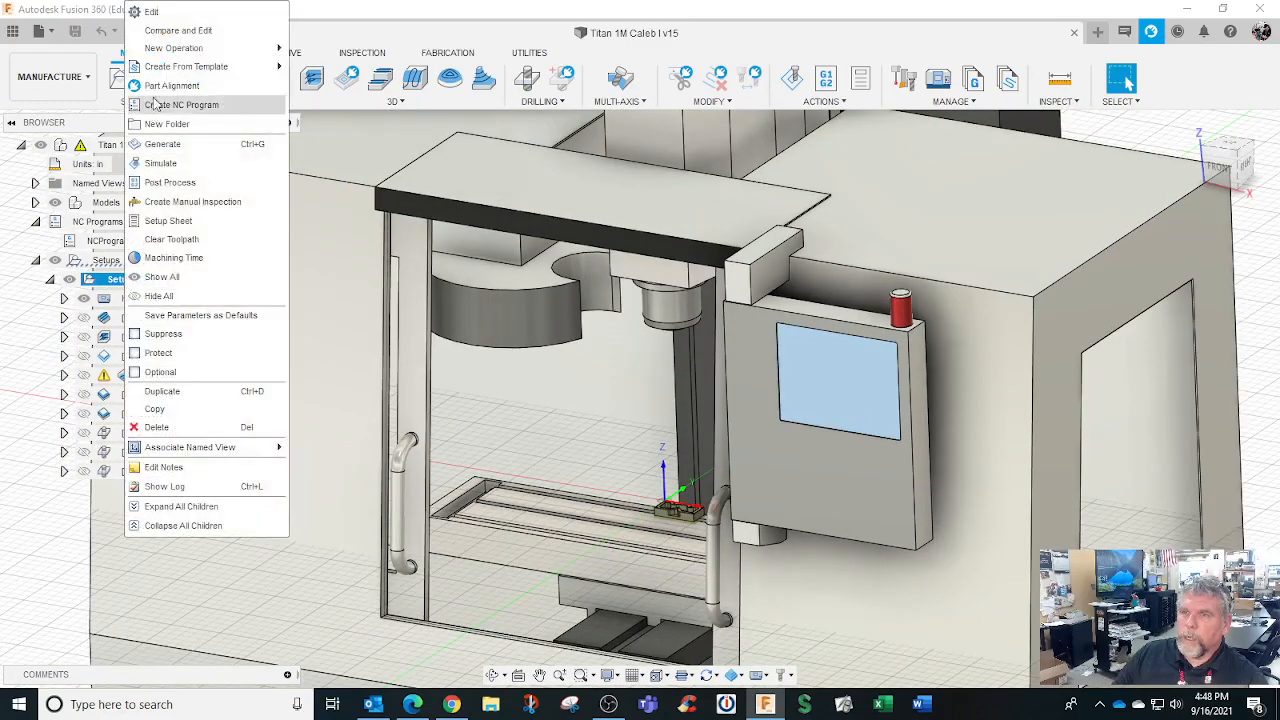
{"action": "left_click", "coordinate": [168, 11]}
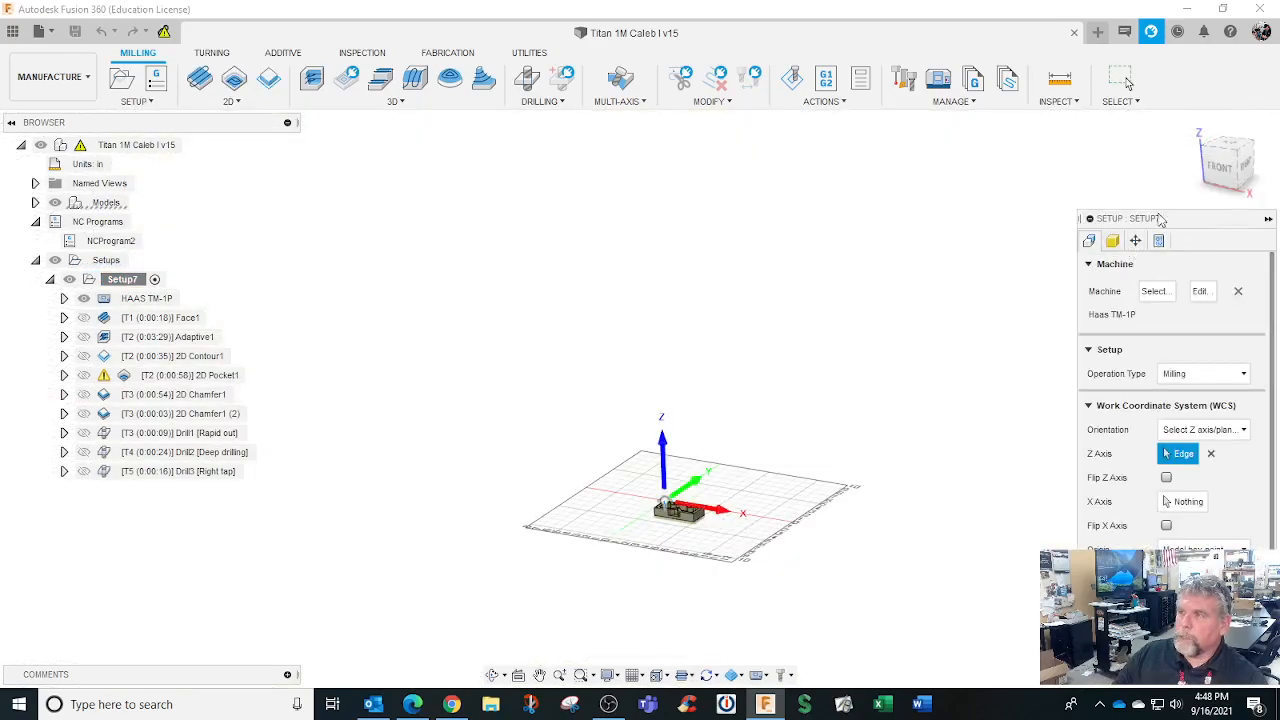
{"action": "left_click_drag", "start_coordinate": [1170, 219], "coordinate": [1016, 141]}
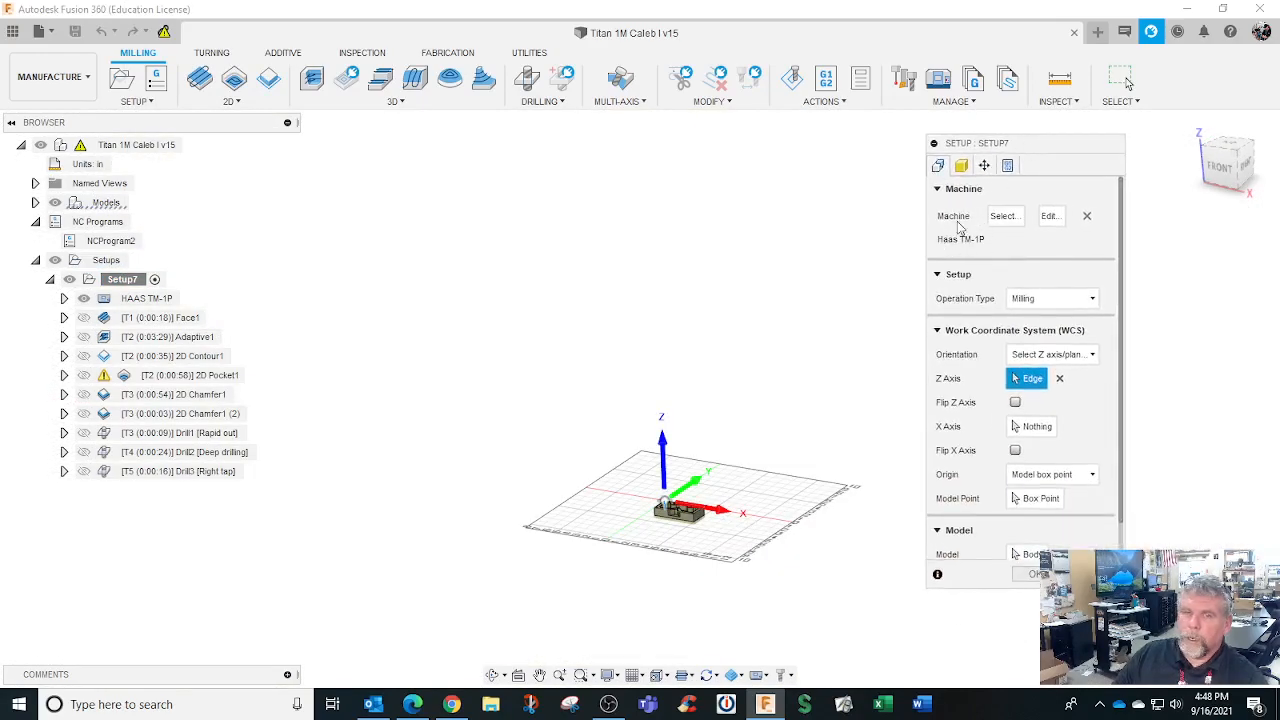
{"action": "left_click", "coordinate": [1088, 217]}
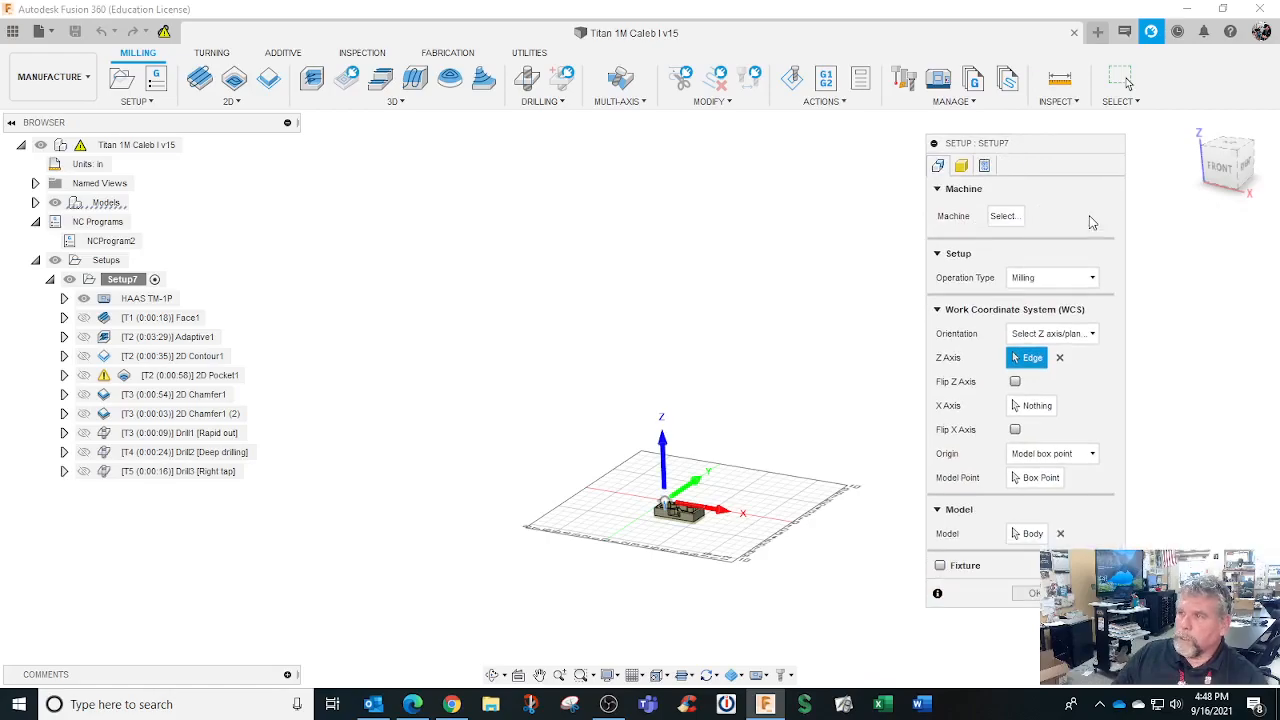
{"action": "left_click", "coordinate": [1038, 574]}
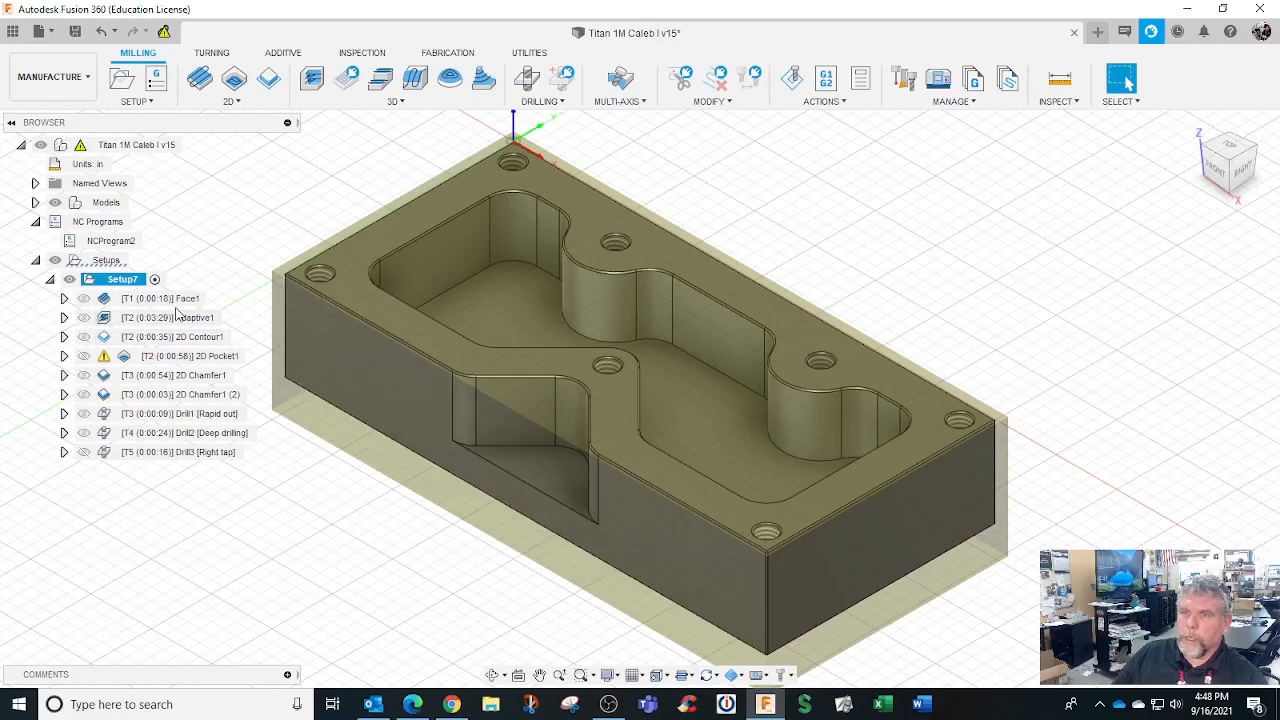
{"action": "left_click", "coordinate": [71, 80]}
{"action": "left_click", "coordinate": [71, 80]}
Switch the Titan part to the Design workspace and launch Screencast Recorder from the File menu
{"action": "left_click", "coordinate": [71, 80]}
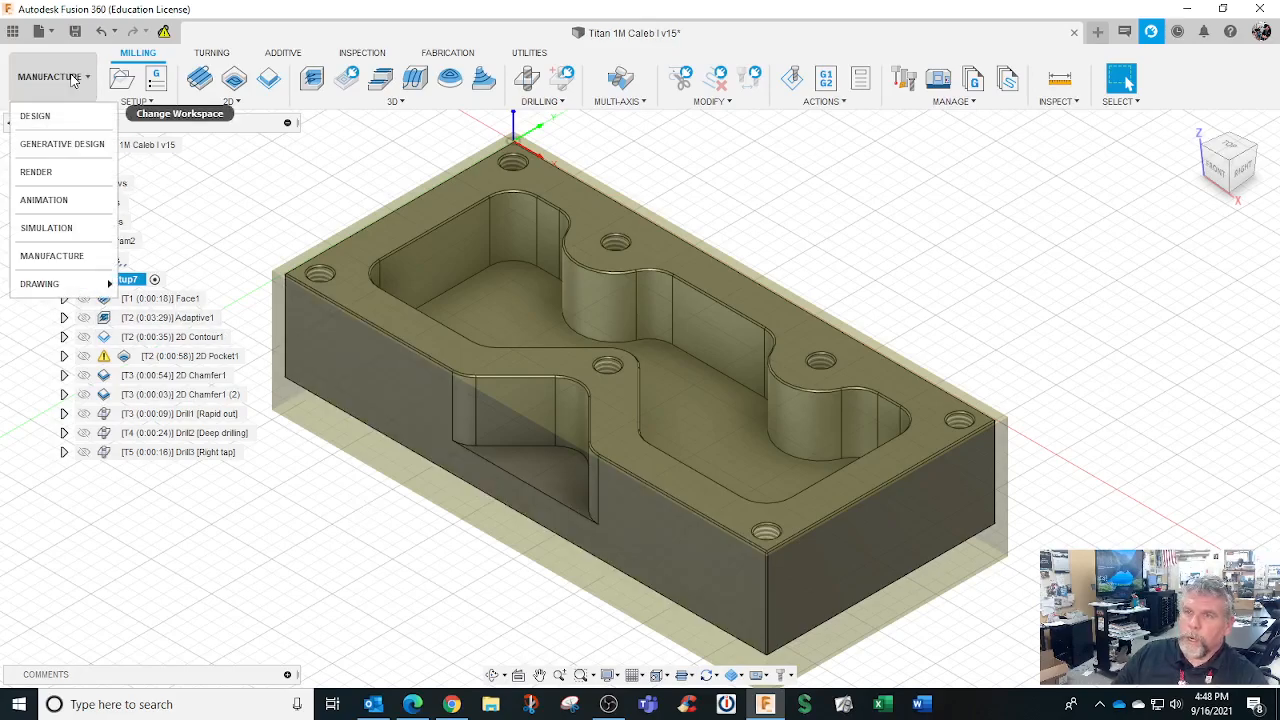
{"action": "left_click", "coordinate": [73, 120]}
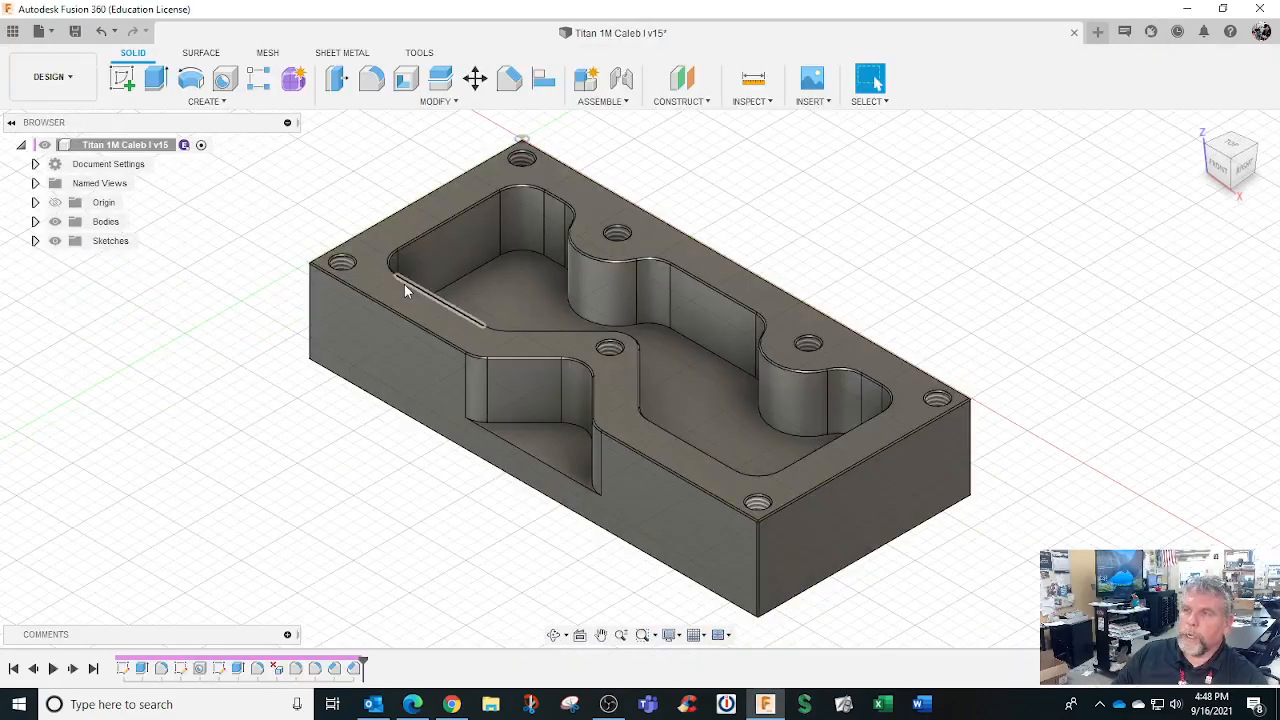
{"action": "left_click", "coordinate": [50, 33]}
{"action": "mouse_move", "coordinate": [96, 306]}
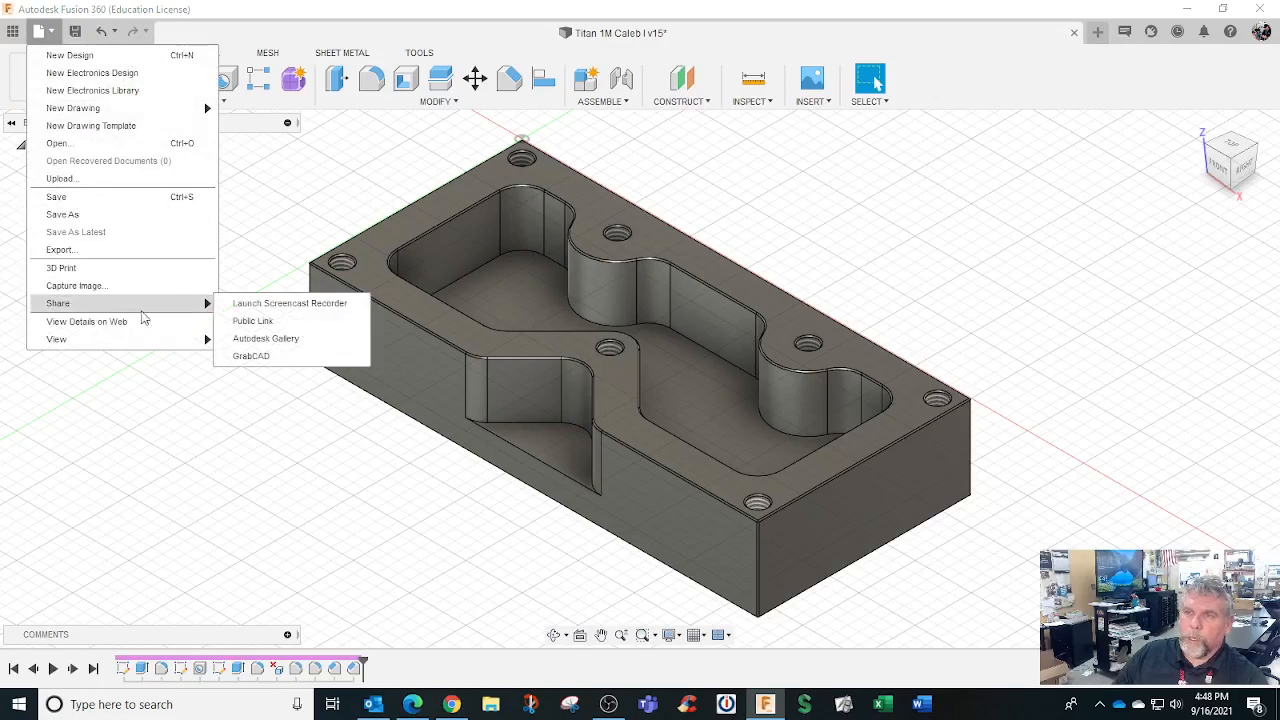
{"action": "left_click", "coordinate": [286, 305]}
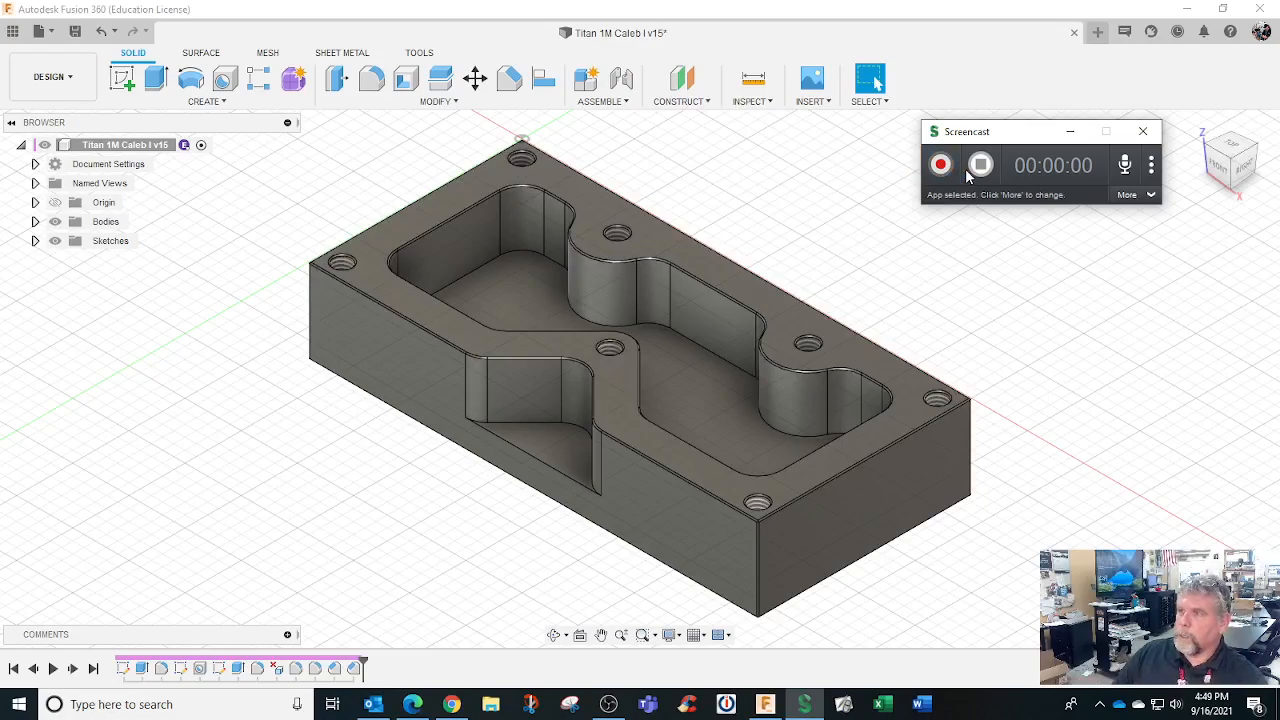
Set the Screencast recorder to capture only the Fusion 360 window
{"action": "left_click", "coordinate": [1143, 196]}
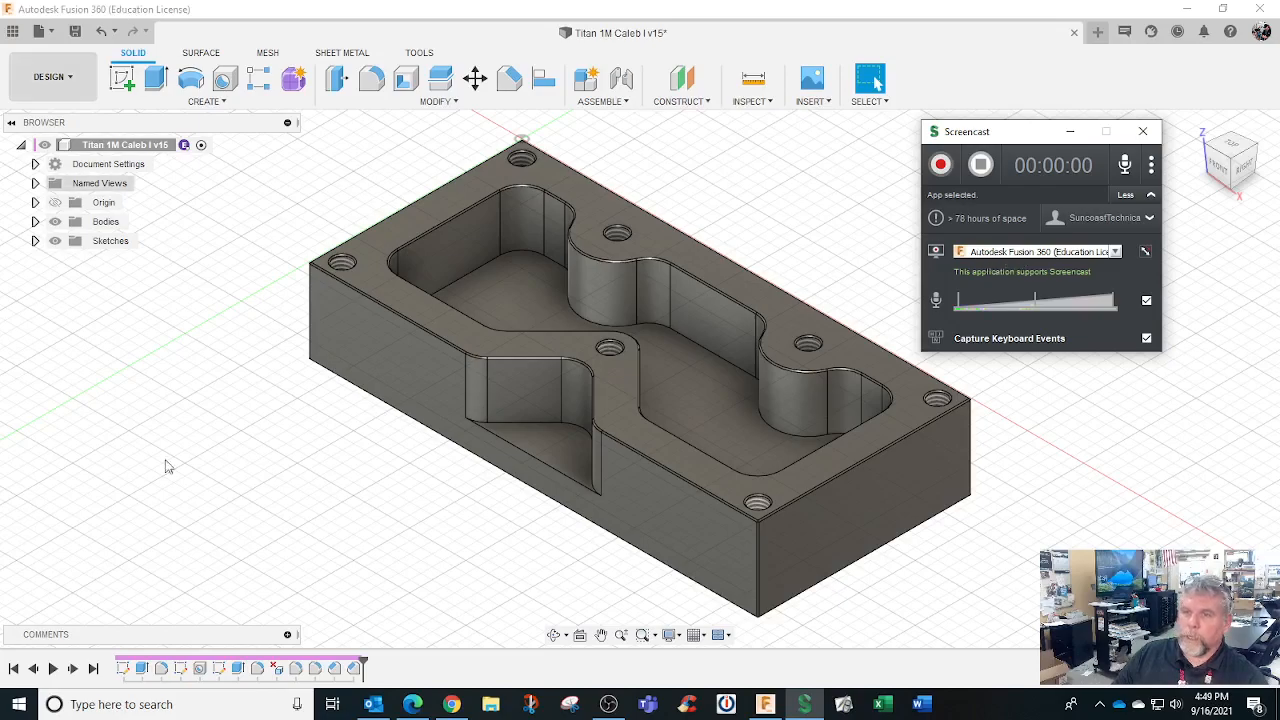
{"action": "left_click", "coordinate": [994, 258]}
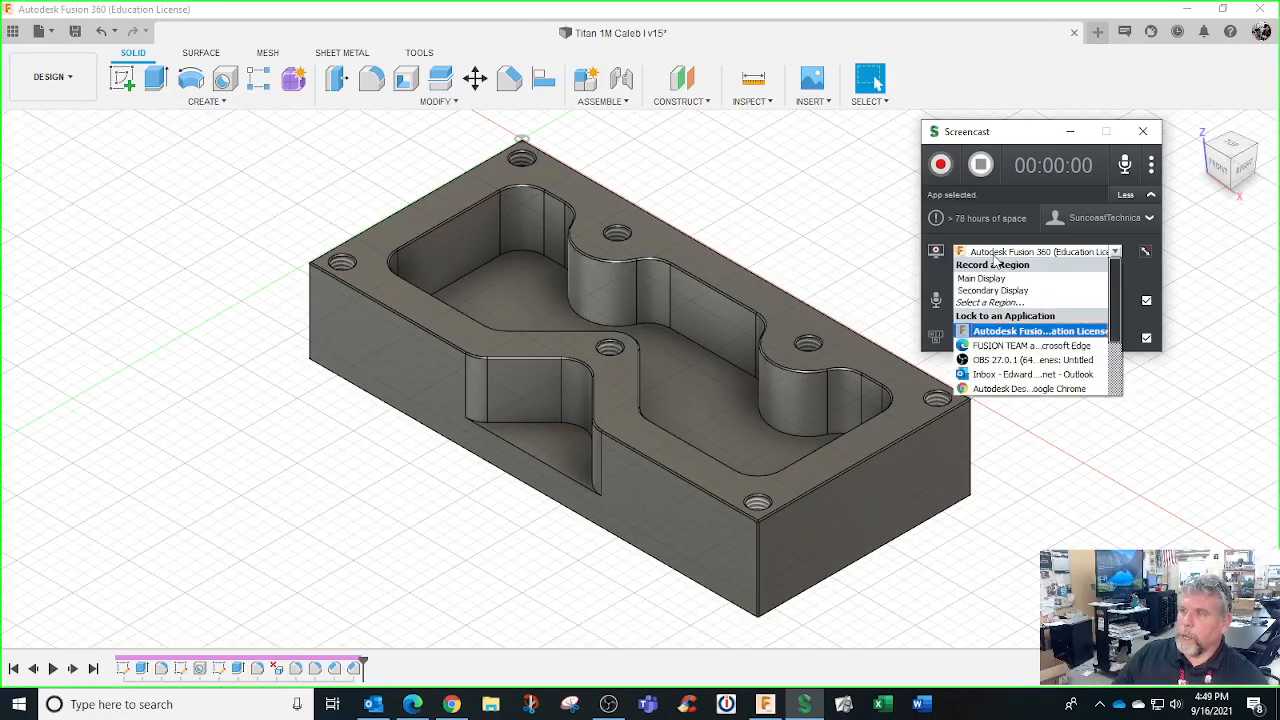
{"action": "left_click", "coordinate": [1022, 332]}
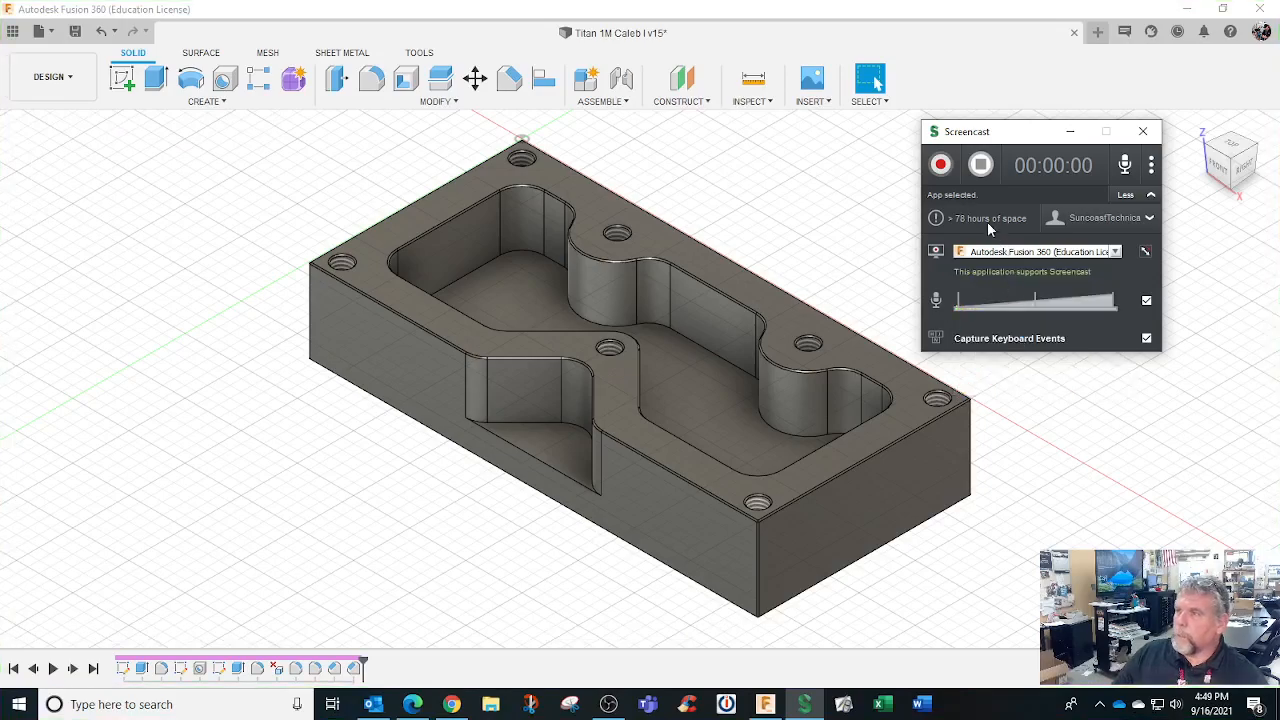
{"action": "left_click", "coordinate": [1152, 168]}
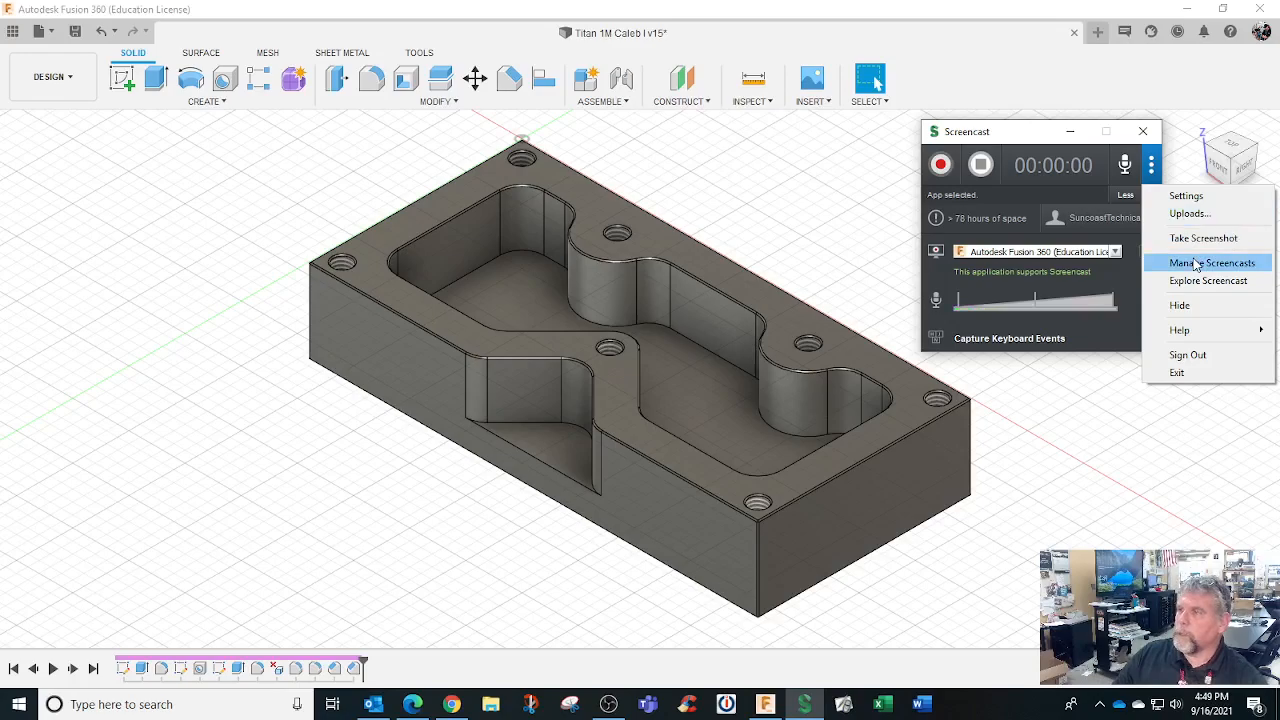
{"action": "left_click", "coordinate": [898, 141]}
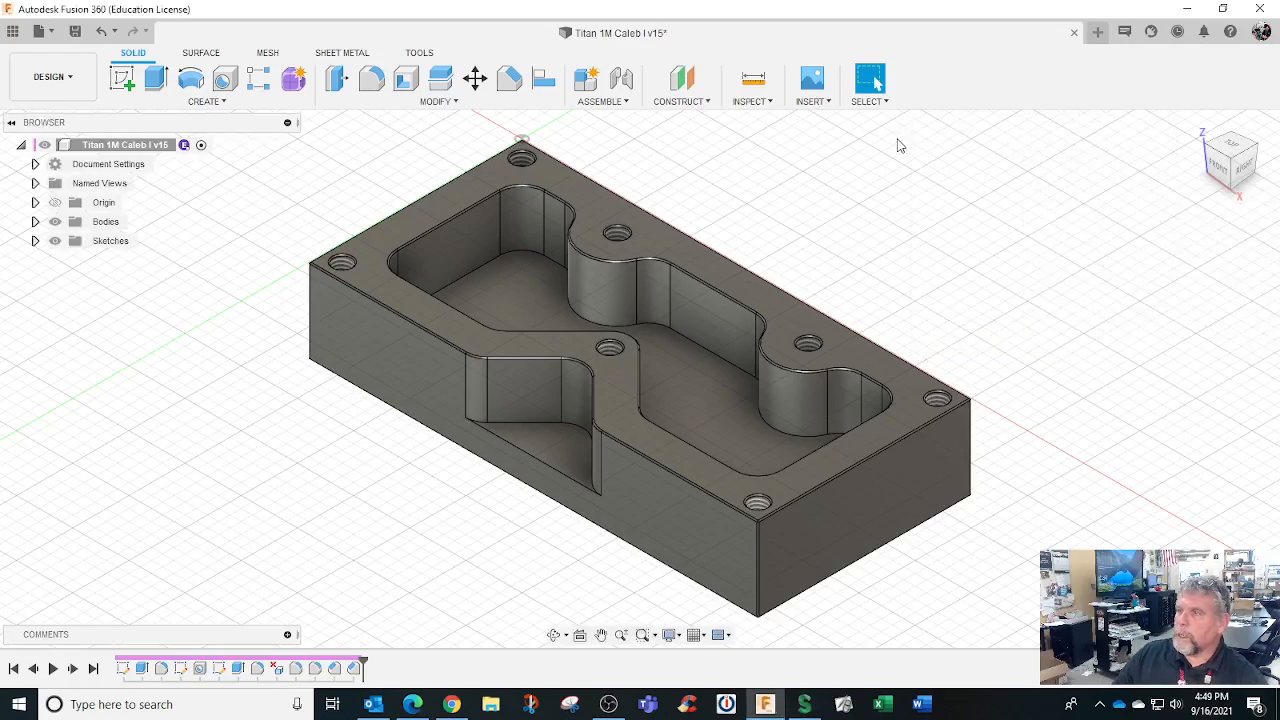
Relaunch the Screencast recorder and start recording the Fusion 360 session
{"action": "left_click", "coordinate": [40, 31]}
{"action": "mouse_move", "coordinate": [115, 305]}
{"action": "left_click", "coordinate": [321, 299]}
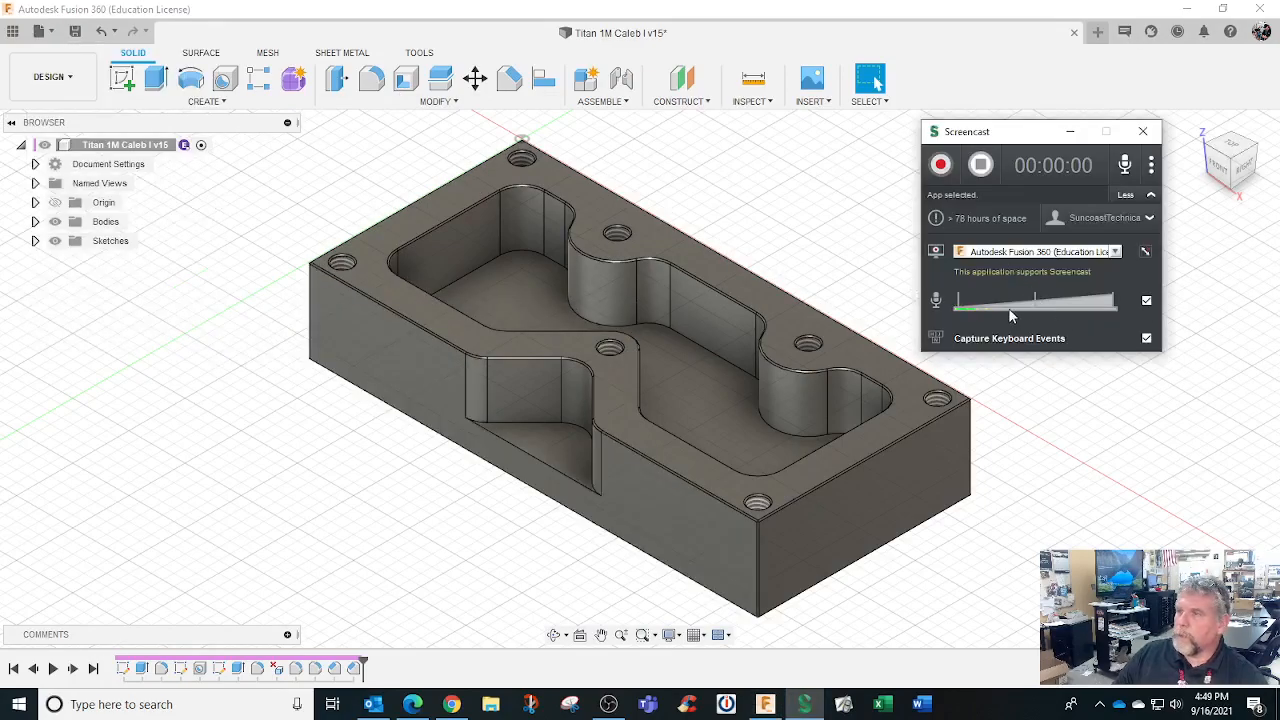
{"action": "left_click", "coordinate": [941, 166]}
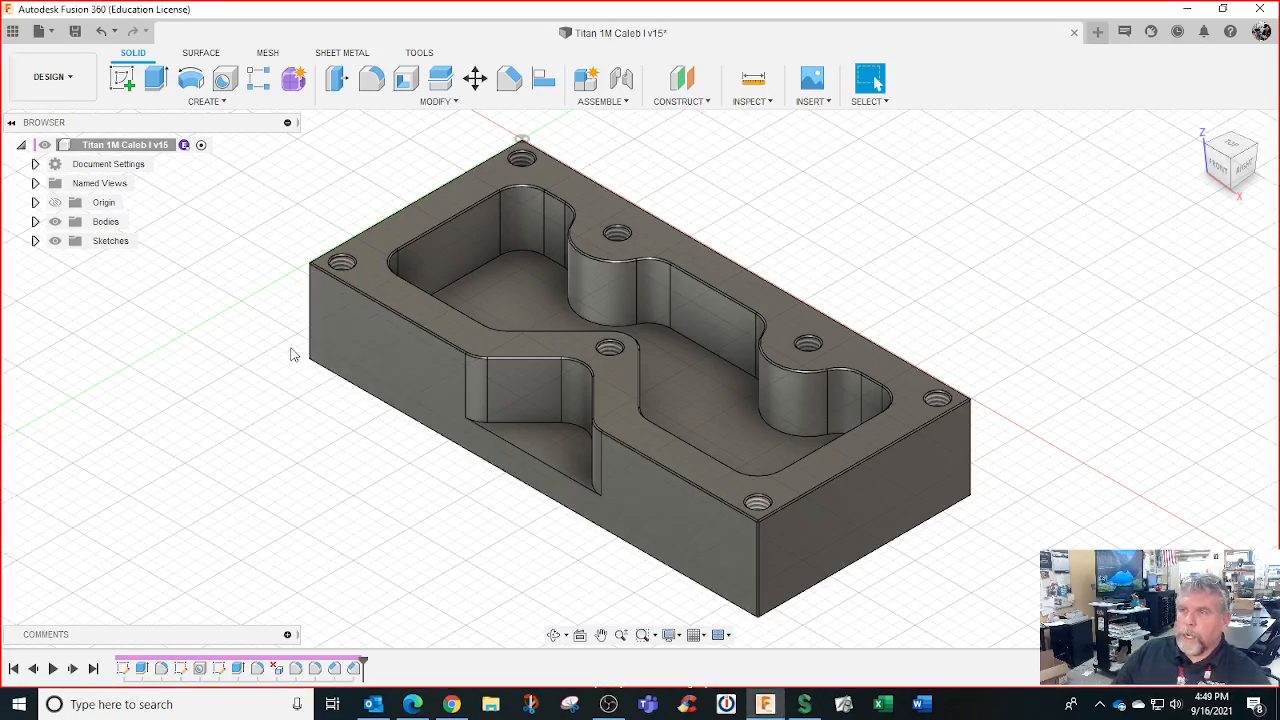
Measure from the part's top face to the pocket floor, reading 0.500 in depth
{"action": "left_click", "coordinate": [768, 102]}
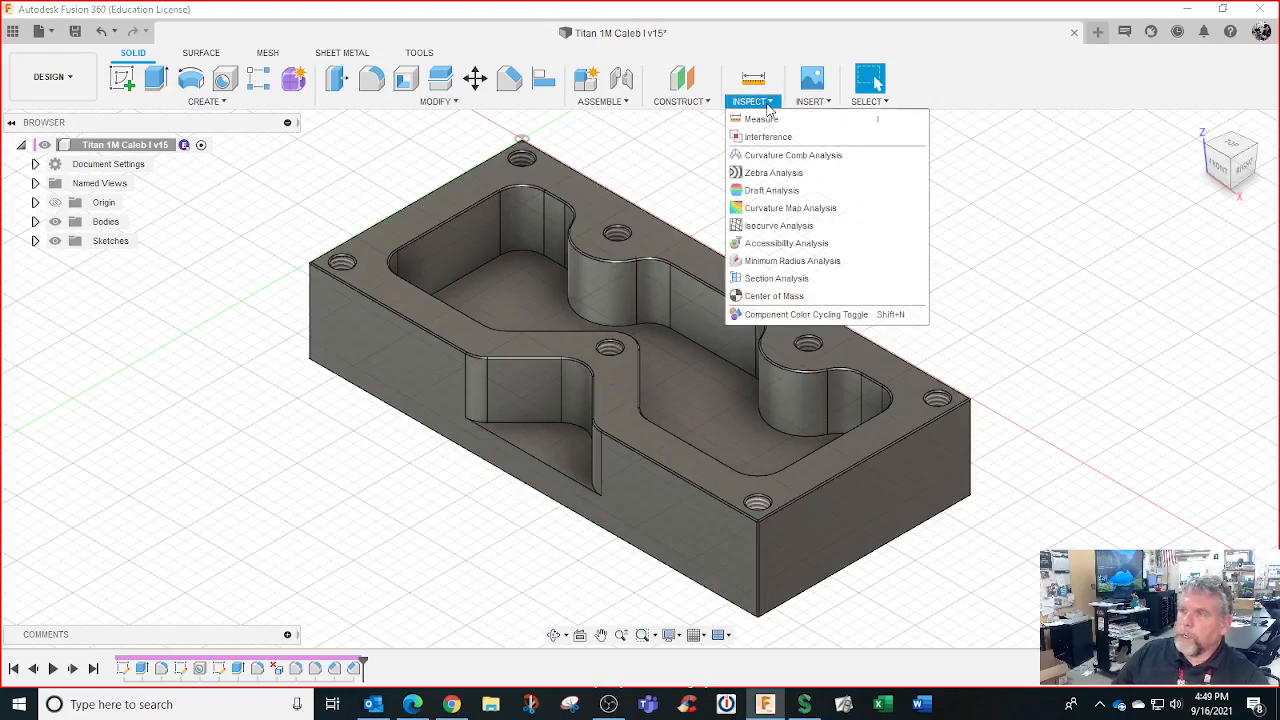
{"action": "left_click", "coordinate": [762, 119]}
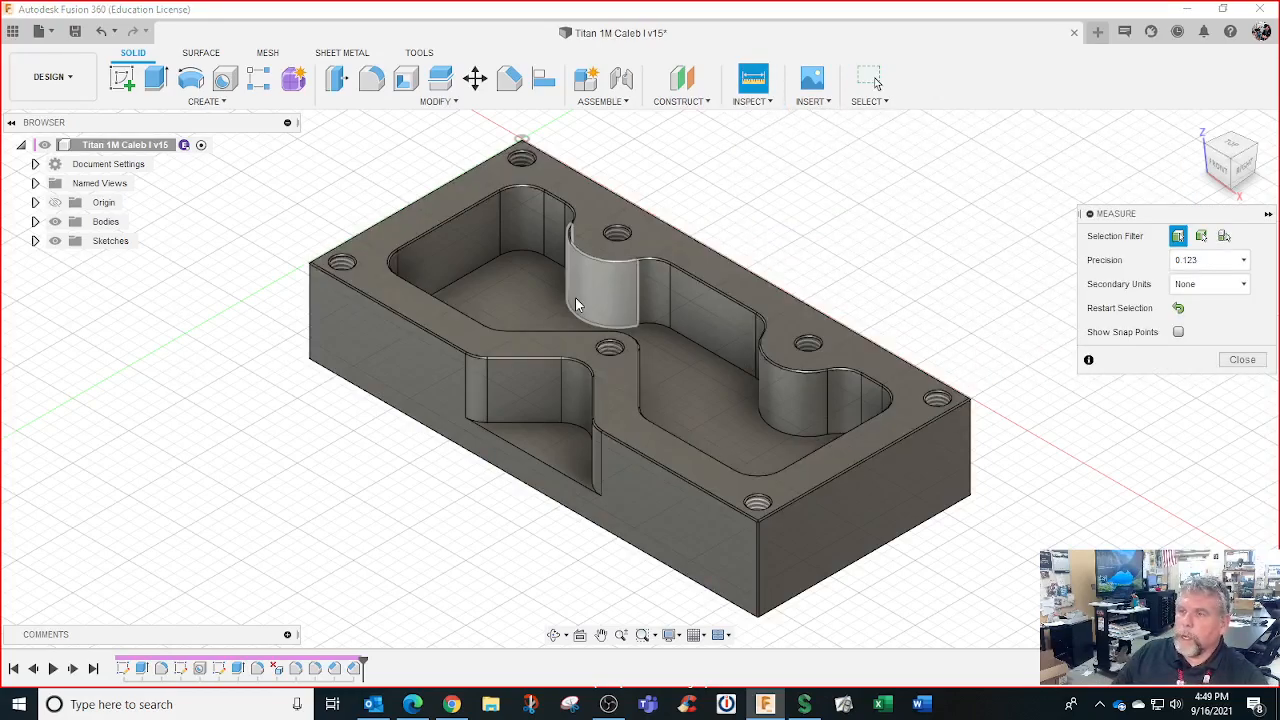
{"action": "scroll", "coordinate": [540, 289], "scroll_direction": "up", "scroll_amount": 5}
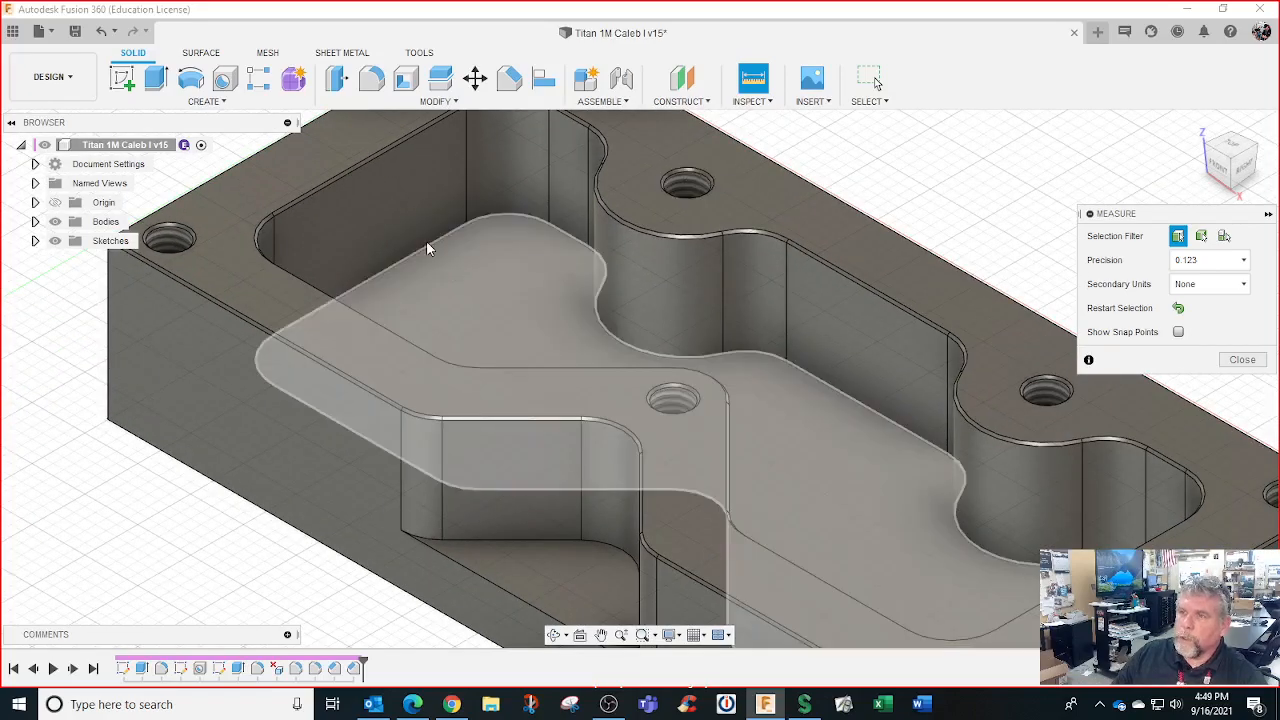
{"action": "left_click", "coordinate": [316, 170]}
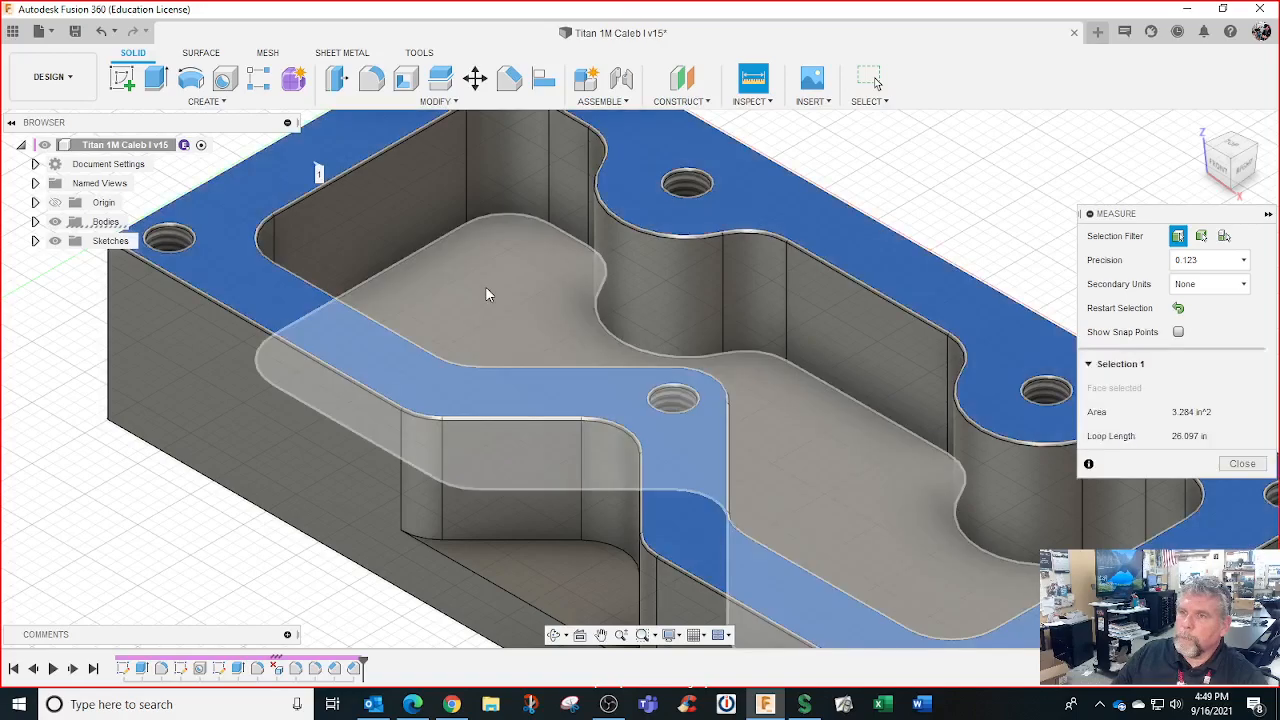
{"action": "left_click", "coordinate": [489, 296]}
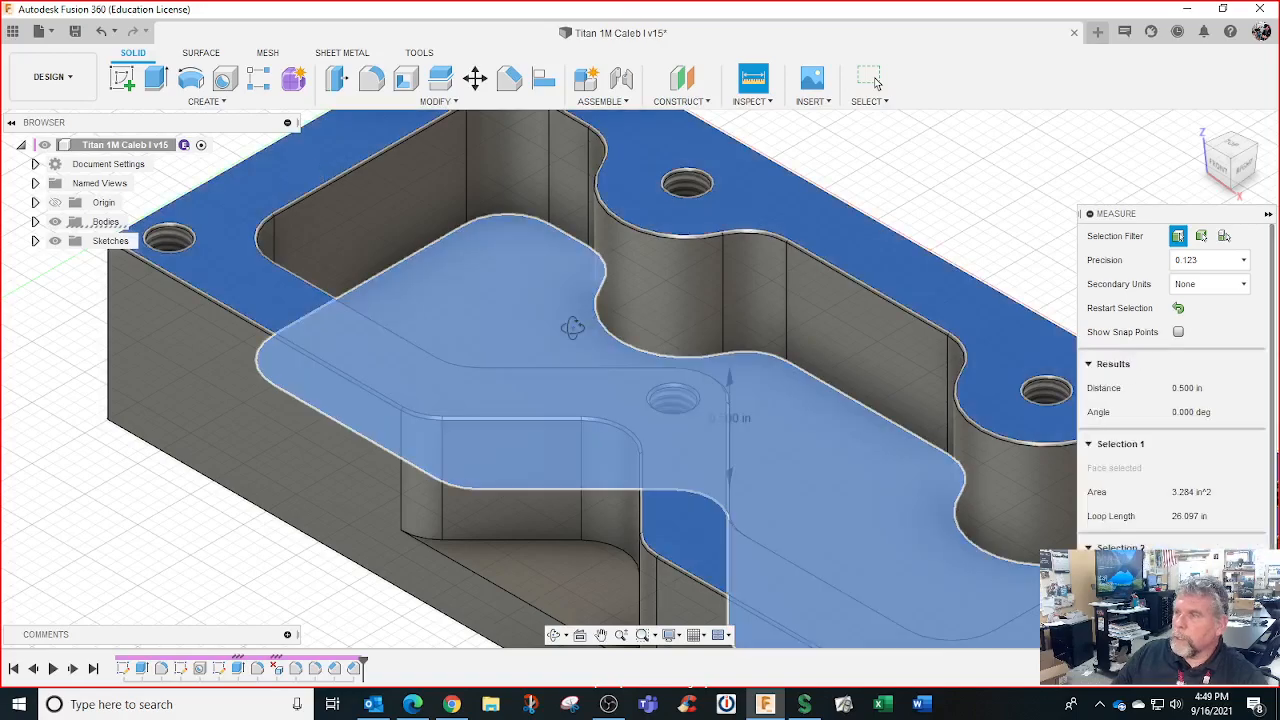
{"action": "middle_click_drag", "start_coordinate": [533, 311], "coordinate": [698, 373], "text": "shift"}
{"action": "scroll", "coordinate": [485, 340], "scroll_direction": "down", "scroll_amount": 2}
{"action": "key", "text": "Escape"}
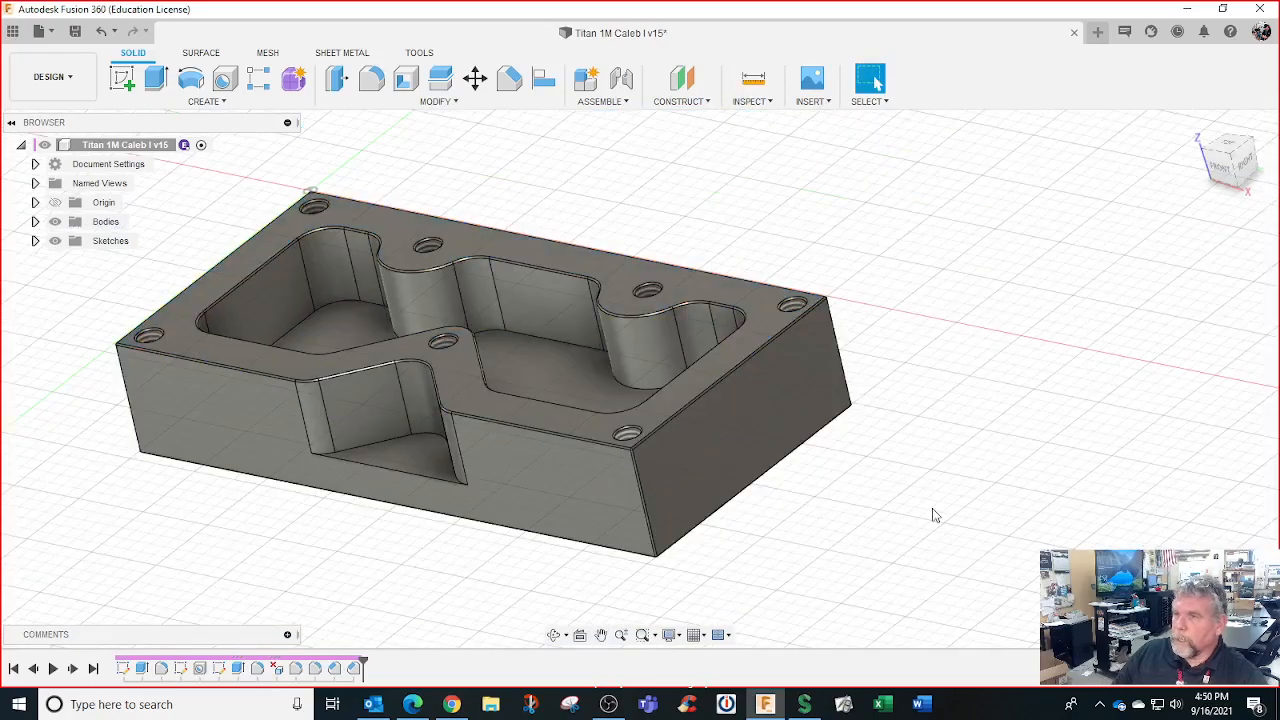
{"action": "middle_click_drag", "start_coordinate": [932, 515], "coordinate": [568, 463], "text": "shift"}
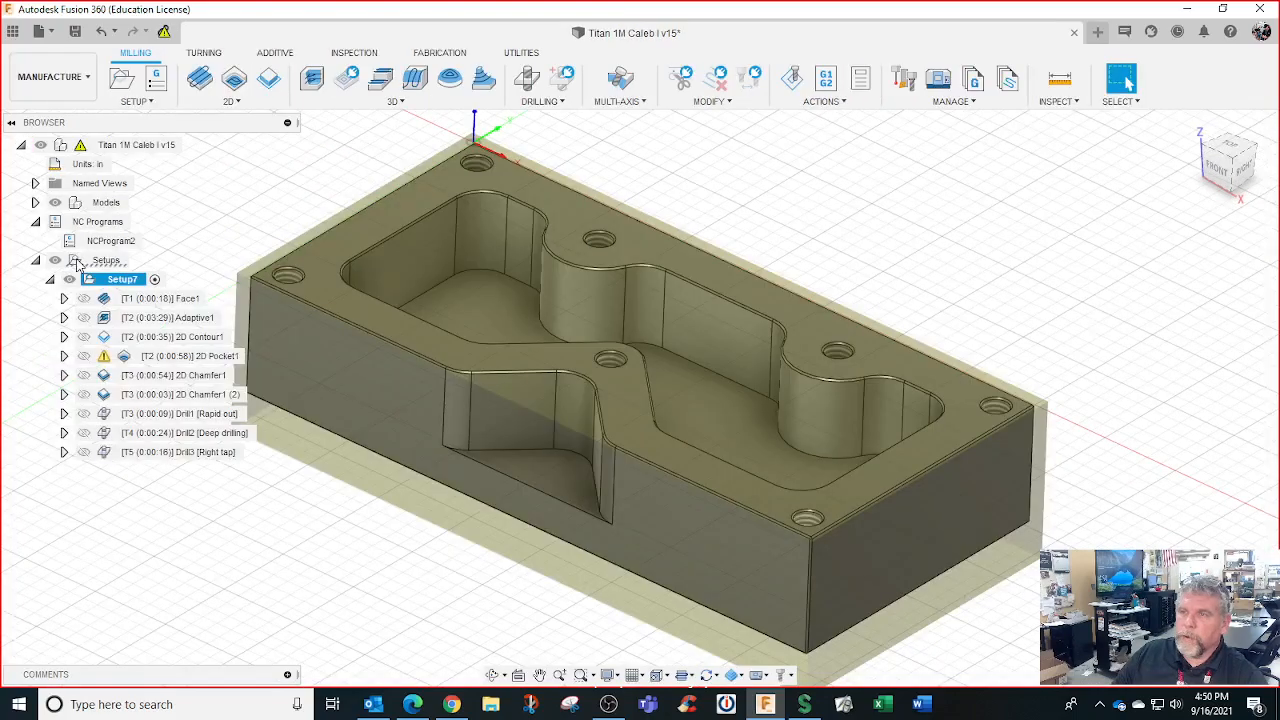
Zoom out and orbit the Titan part to a near-front view of Setup7
{"action": "scroll", "coordinate": [530, 320], "scroll_direction": "down", "scroll_amount": 3}
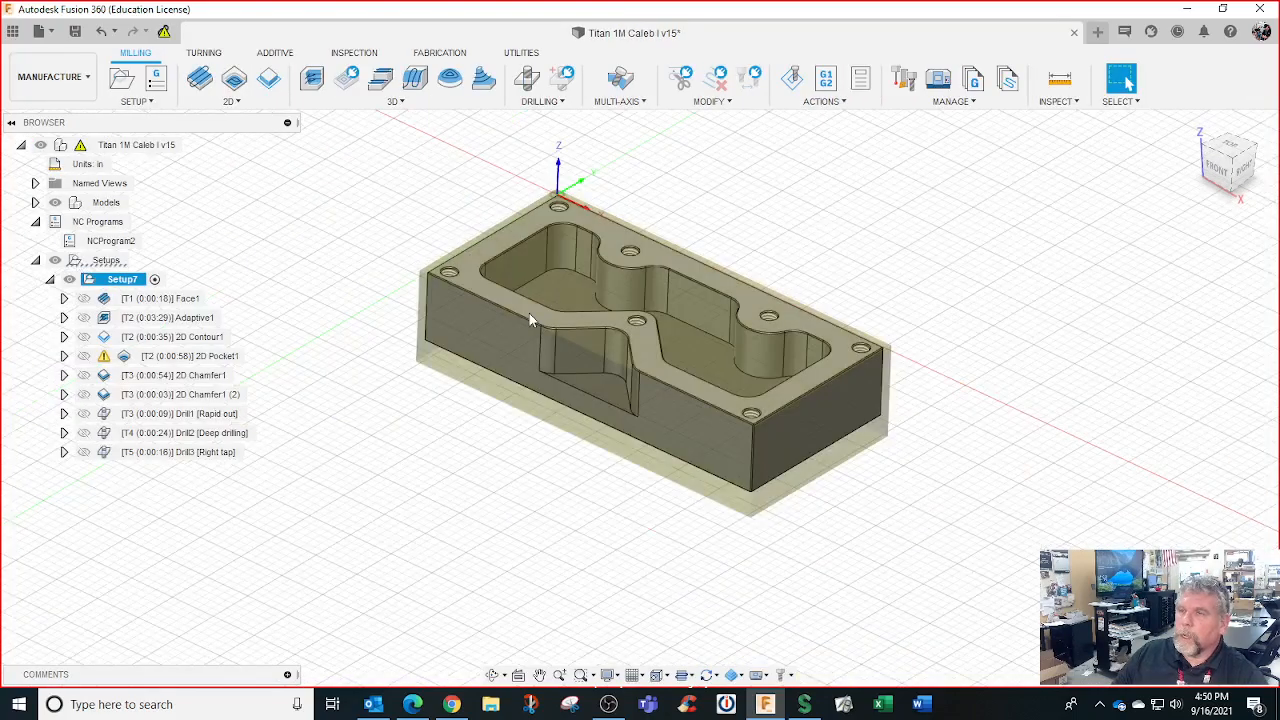
{"action": "middle_click_drag", "start_coordinate": [529, 313], "coordinate": [540, 260], "text": "shift"}
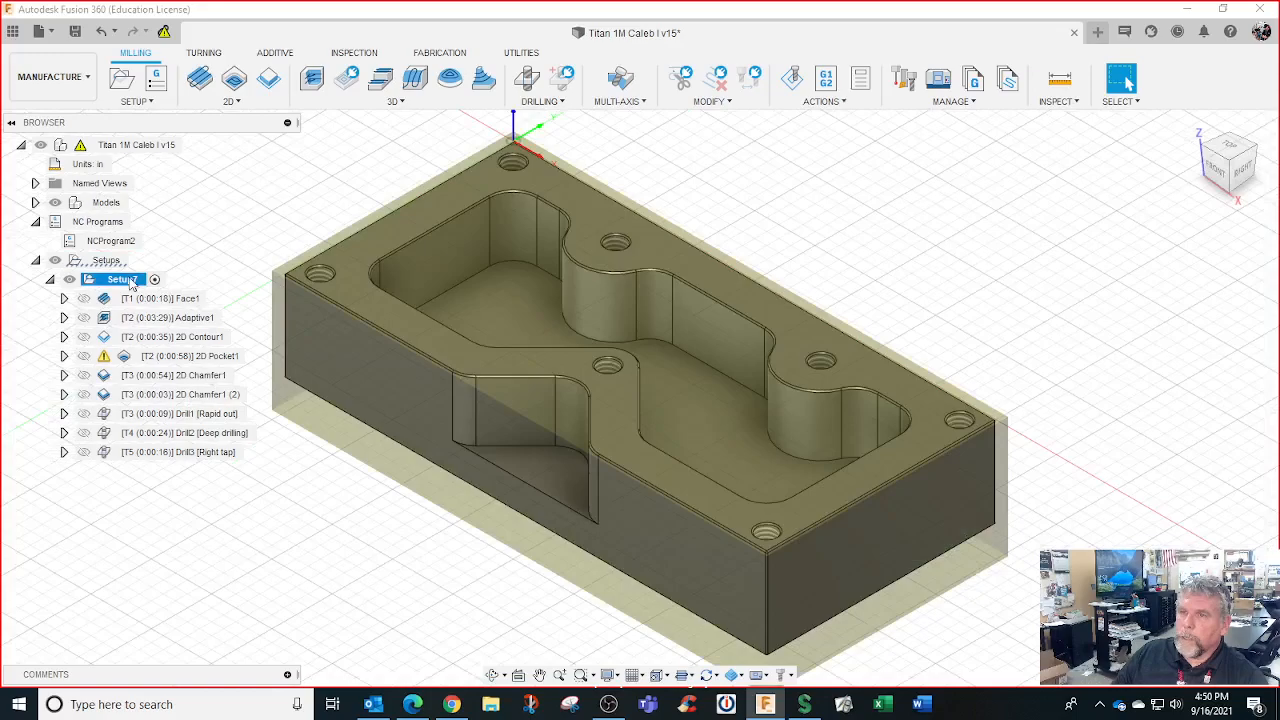
{"action": "right_click", "coordinate": [130, 283]}
{"action": "left_click", "coordinate": [165, 12]}
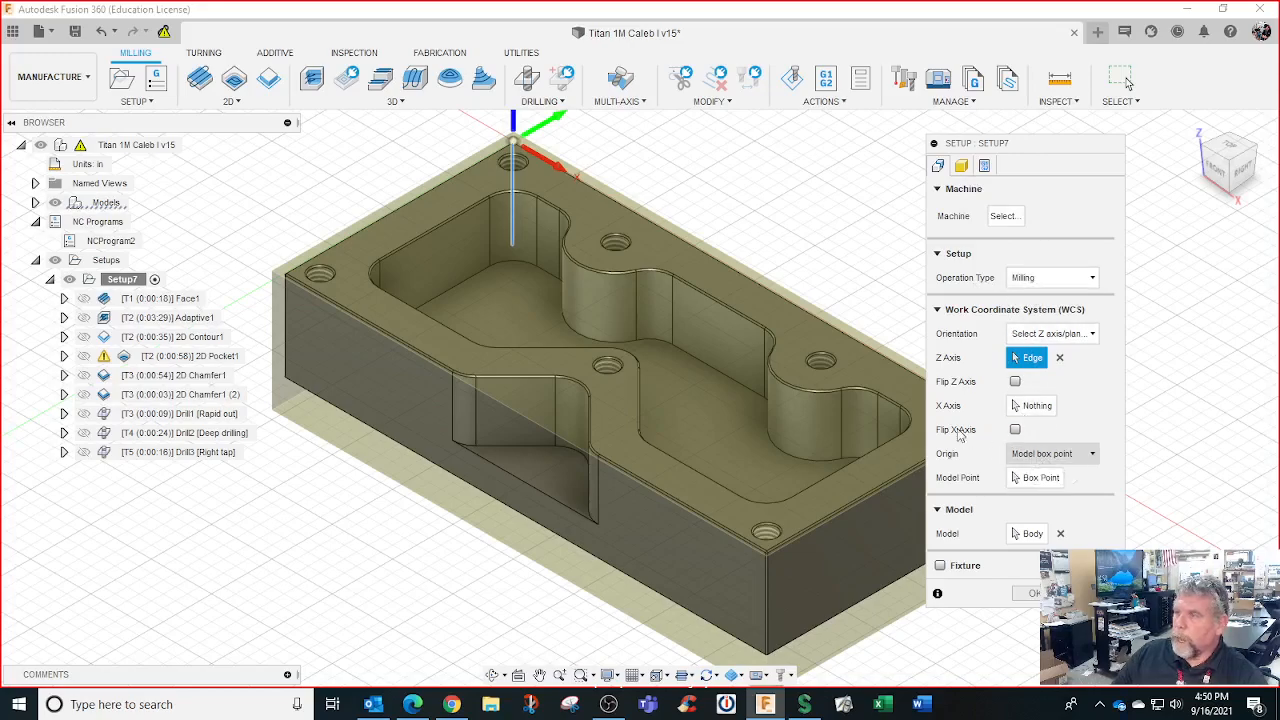
{"action": "scroll", "coordinate": [515, 147], "scroll_direction": "up", "scroll_amount": 2}
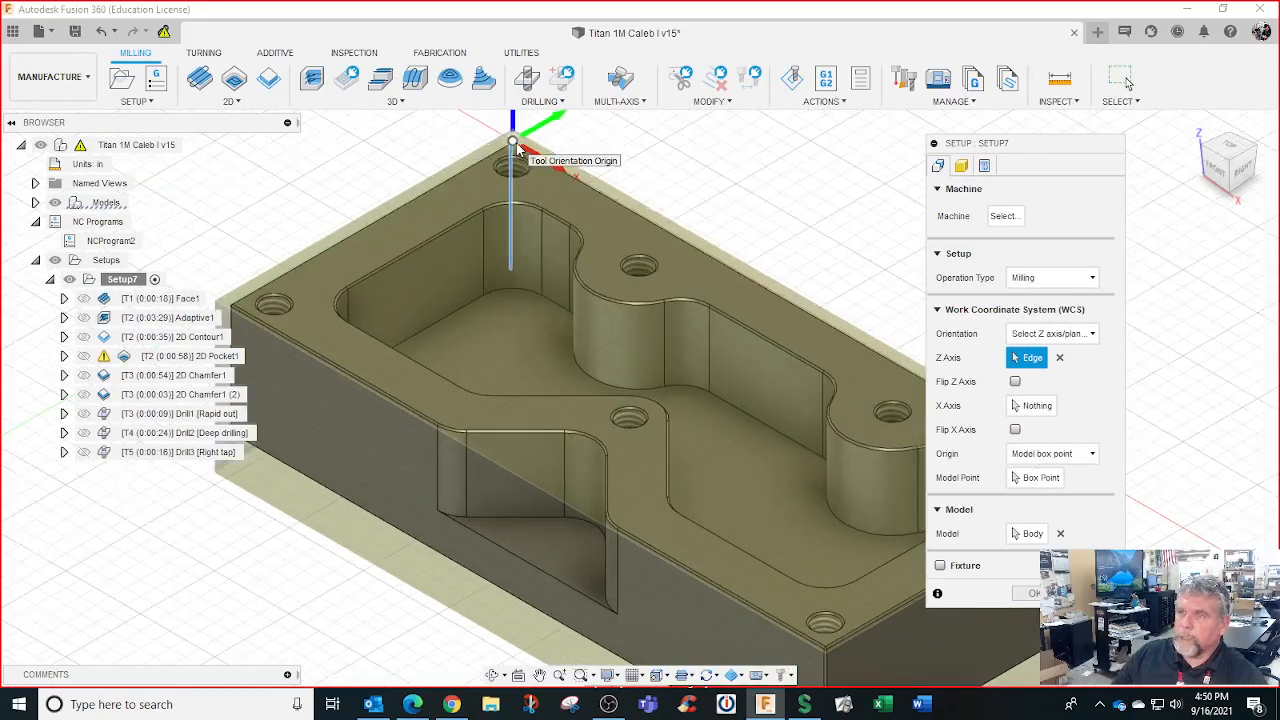
{"action": "scroll", "coordinate": [515, 147], "scroll_direction": "down", "scroll_amount": 3}
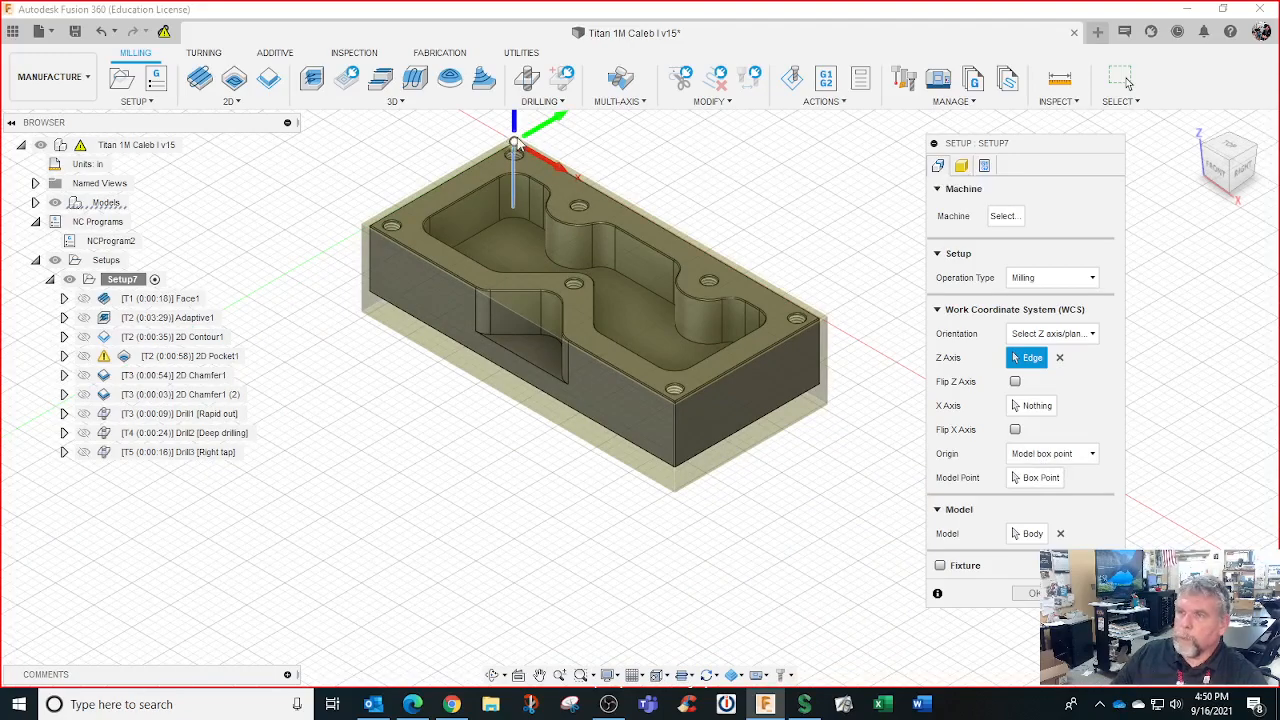
{"action": "left_click", "coordinate": [961, 165]}
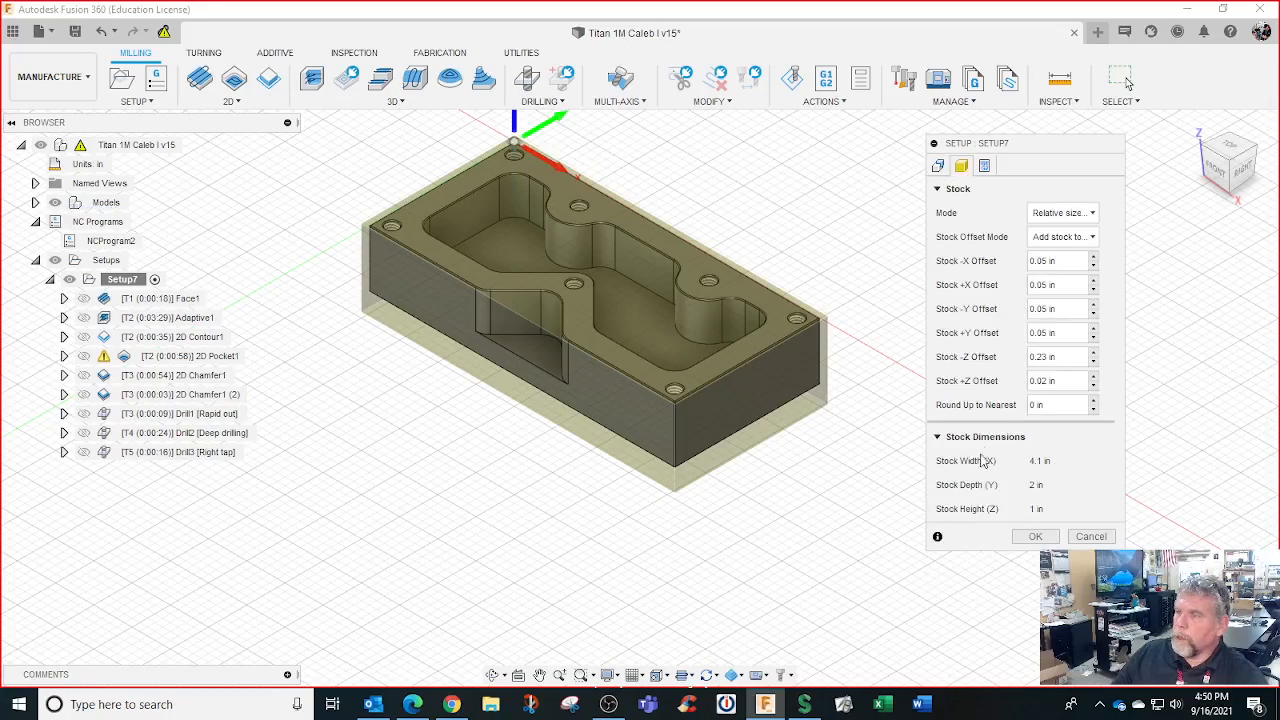
{"action": "left_click", "coordinate": [985, 167]}
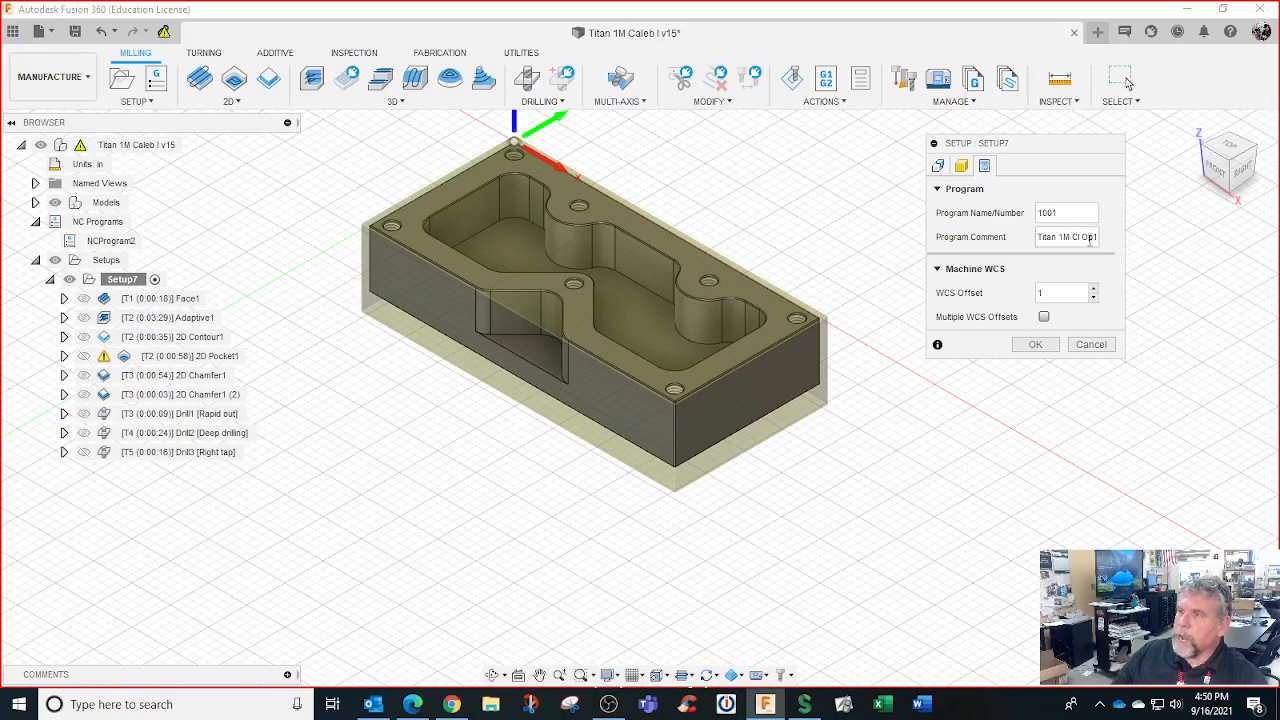
{"action": "mouse_move", "coordinate": [1090, 238]}
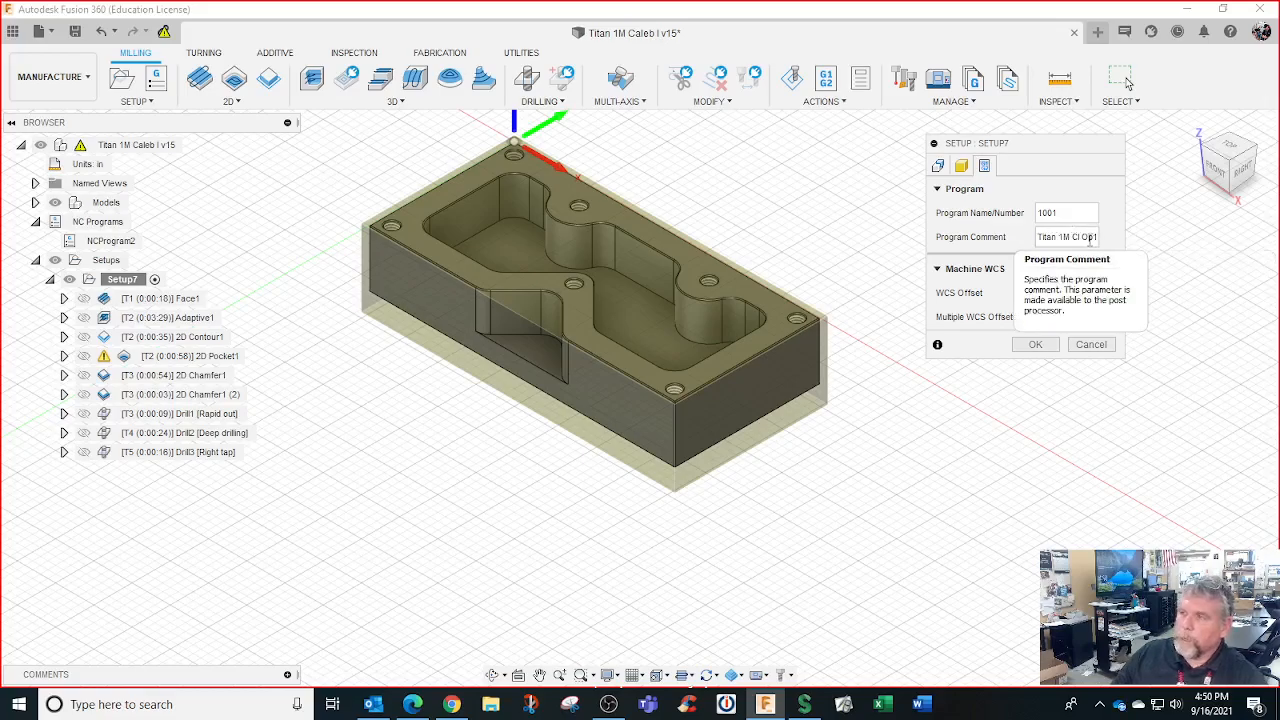
{"action": "left_click", "coordinate": [1091, 344]}
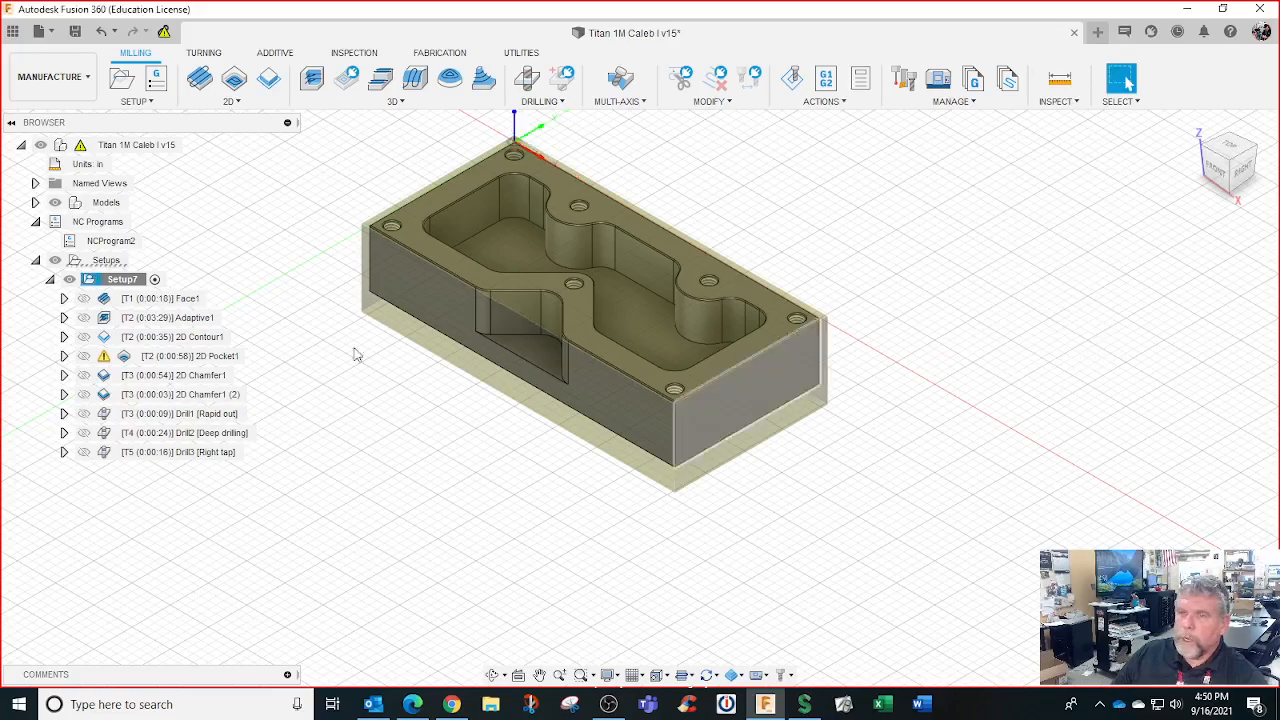
Select Setup7 and start a simulation of all its toolpaths
{"action": "left_click", "coordinate": [175, 299]}
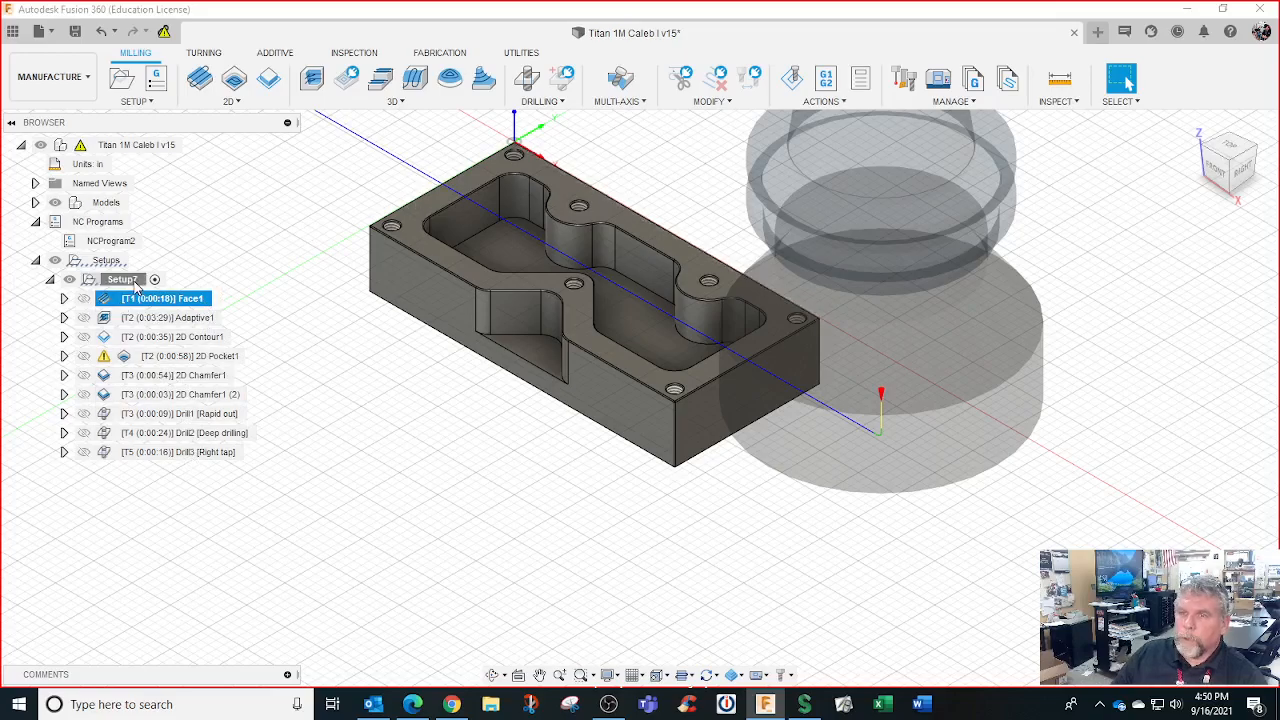
{"action": "left_click", "coordinate": [121, 279]}
{"action": "right_click", "coordinate": [134, 280]}
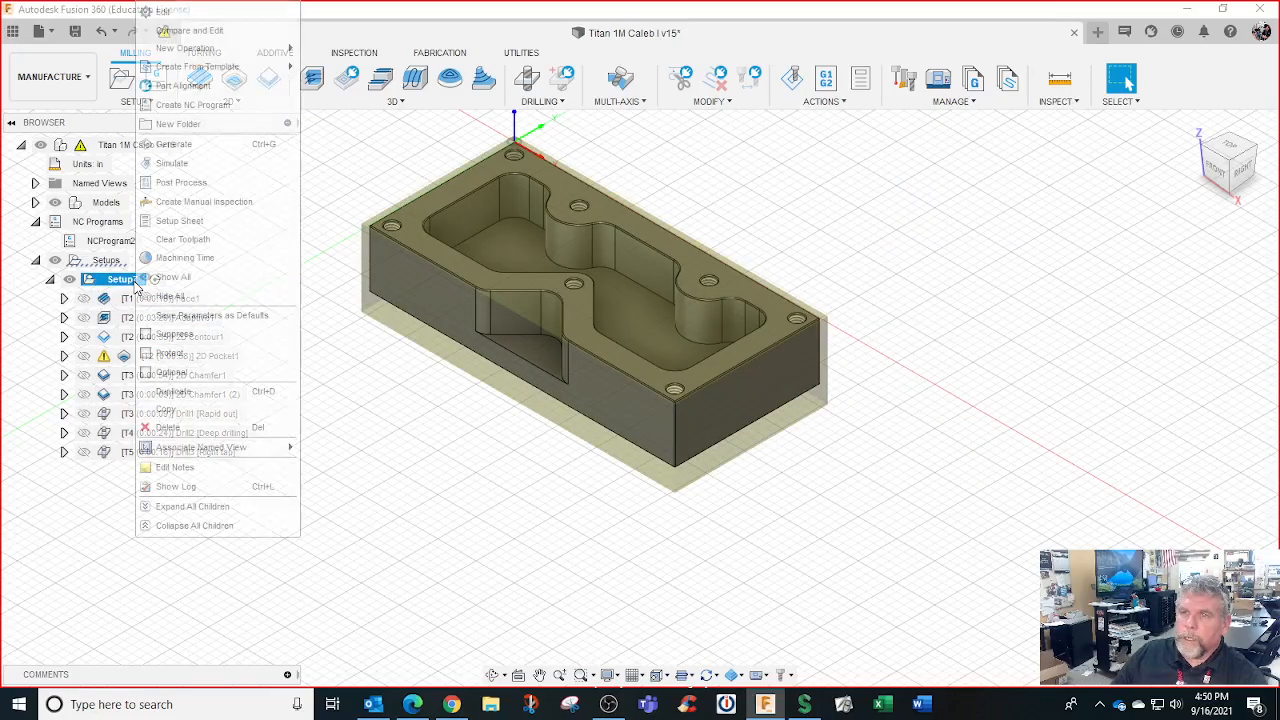
{"action": "left_click", "coordinate": [177, 168]}
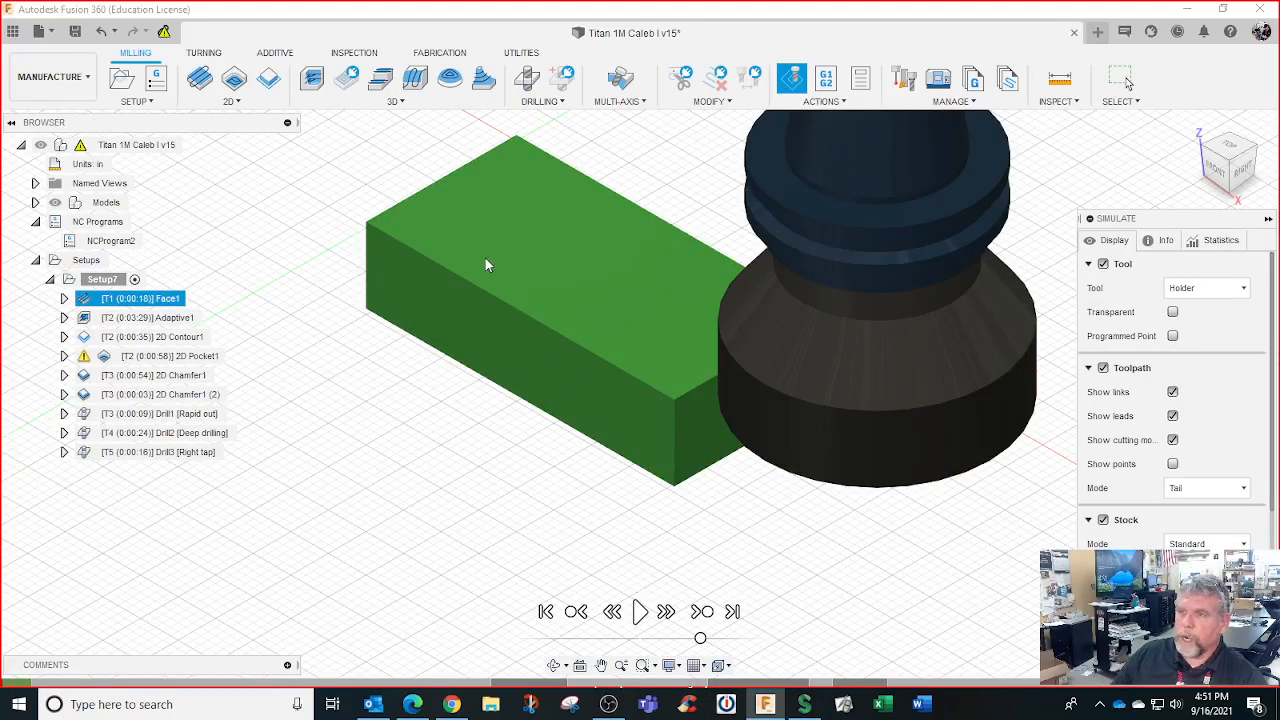
Play, pause and rewind the simulation, then step through five moves at slower speed
{"action": "left_click", "coordinate": [640, 611]}
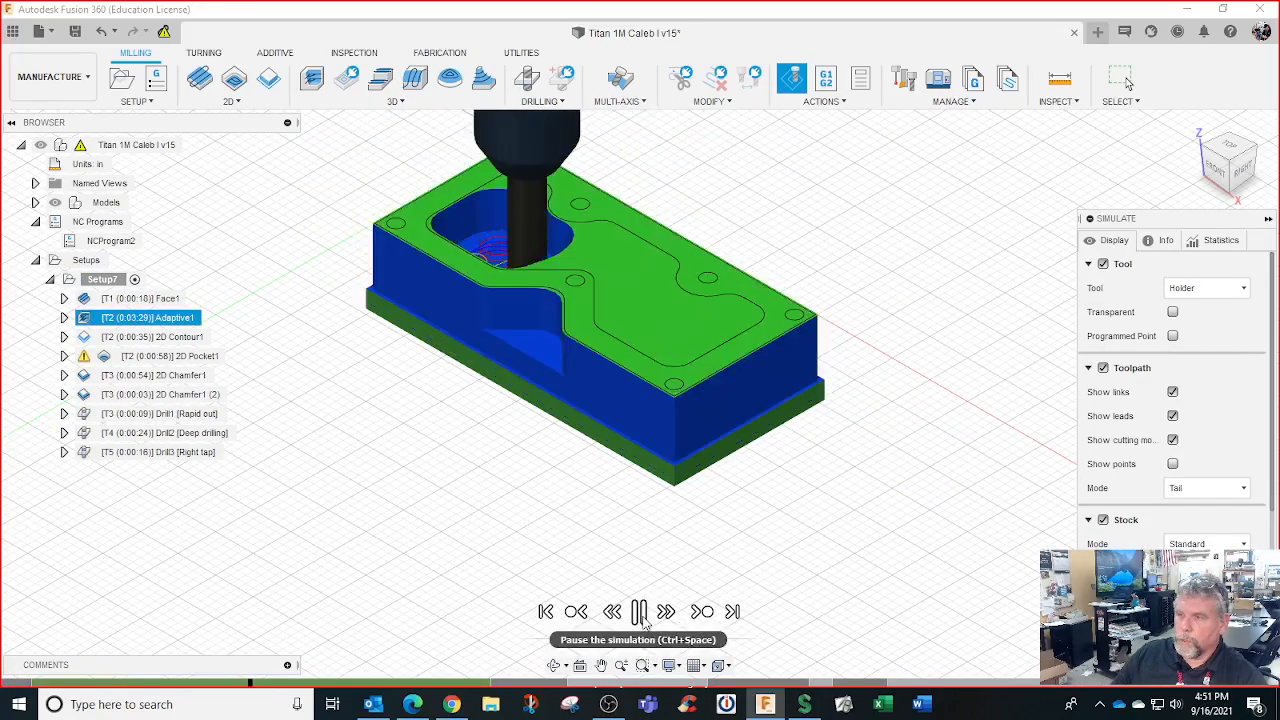
{"action": "left_click", "coordinate": [640, 612]}
{"action": "left_click", "coordinate": [544, 611]}
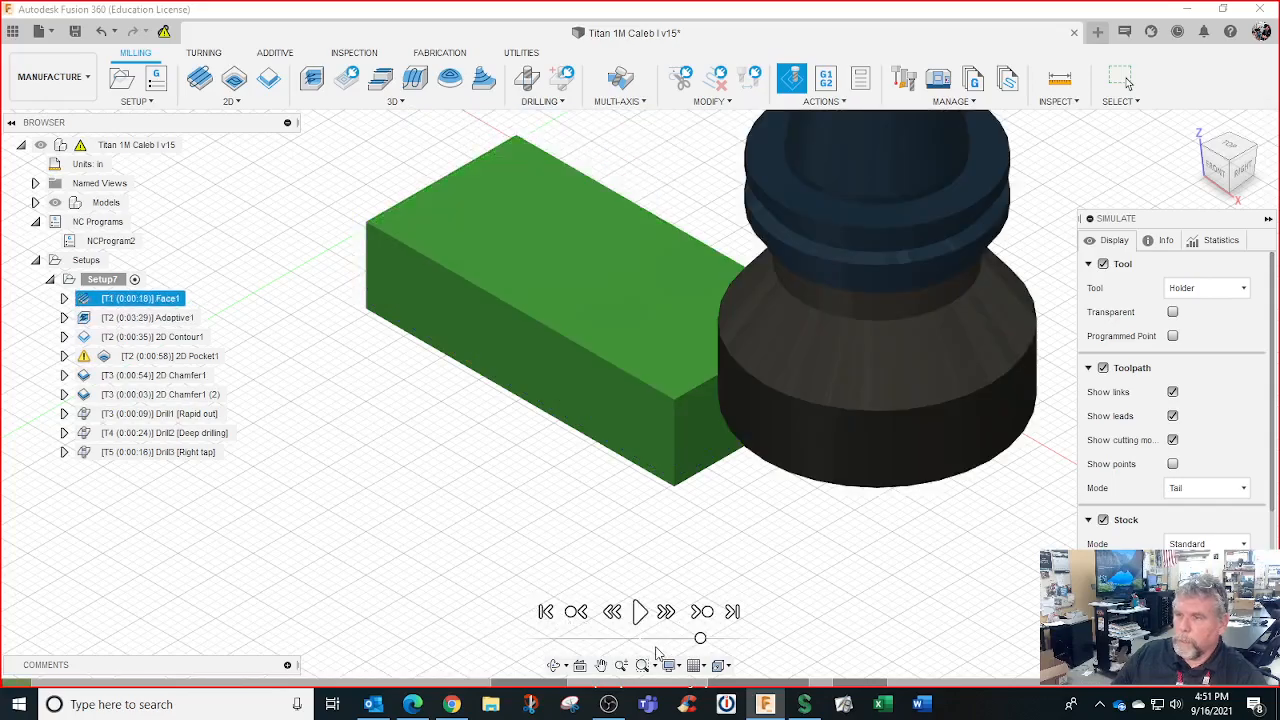
{"action": "left_click_drag", "start_coordinate": [701, 640], "coordinate": [687, 640]}
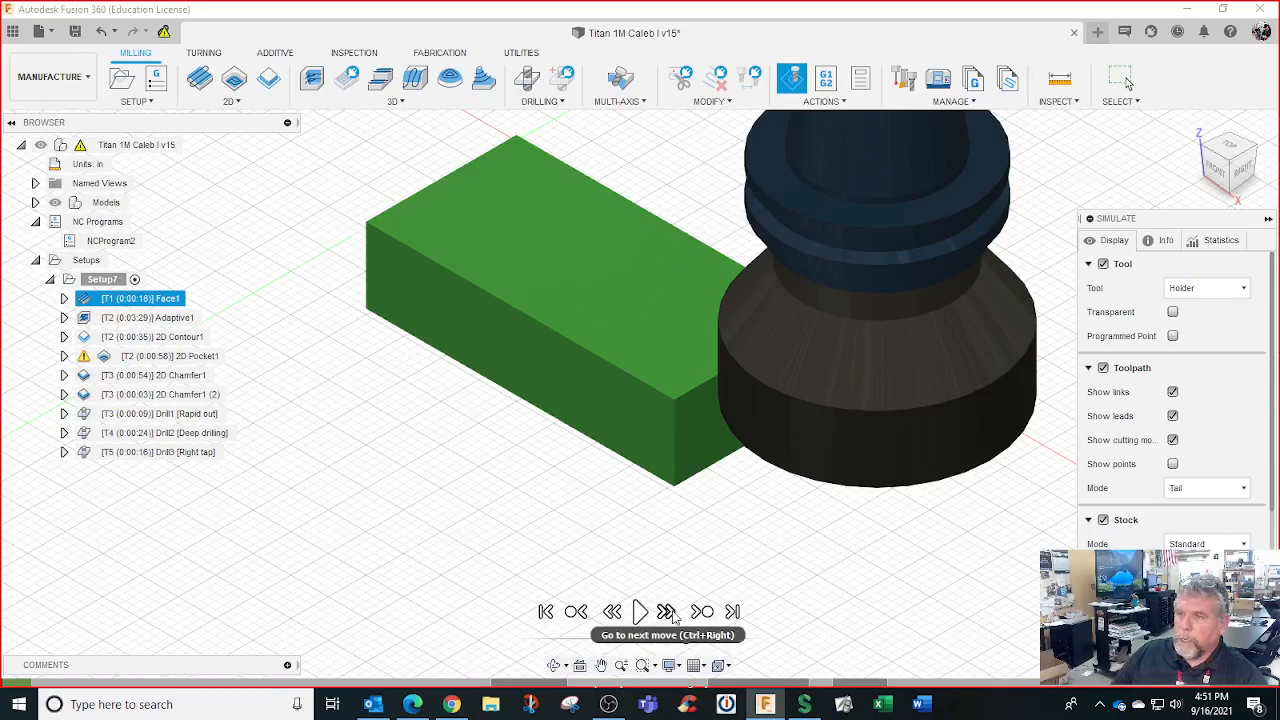
{"action": "left_click", "coordinate": [672, 616]}
{"action": "left_click", "coordinate": [672, 616]}
{"action": "left_click", "coordinate": [672, 616]}
{"action": "left_click", "coordinate": [672, 616]}
{"action": "left_click", "coordinate": [672, 616]}
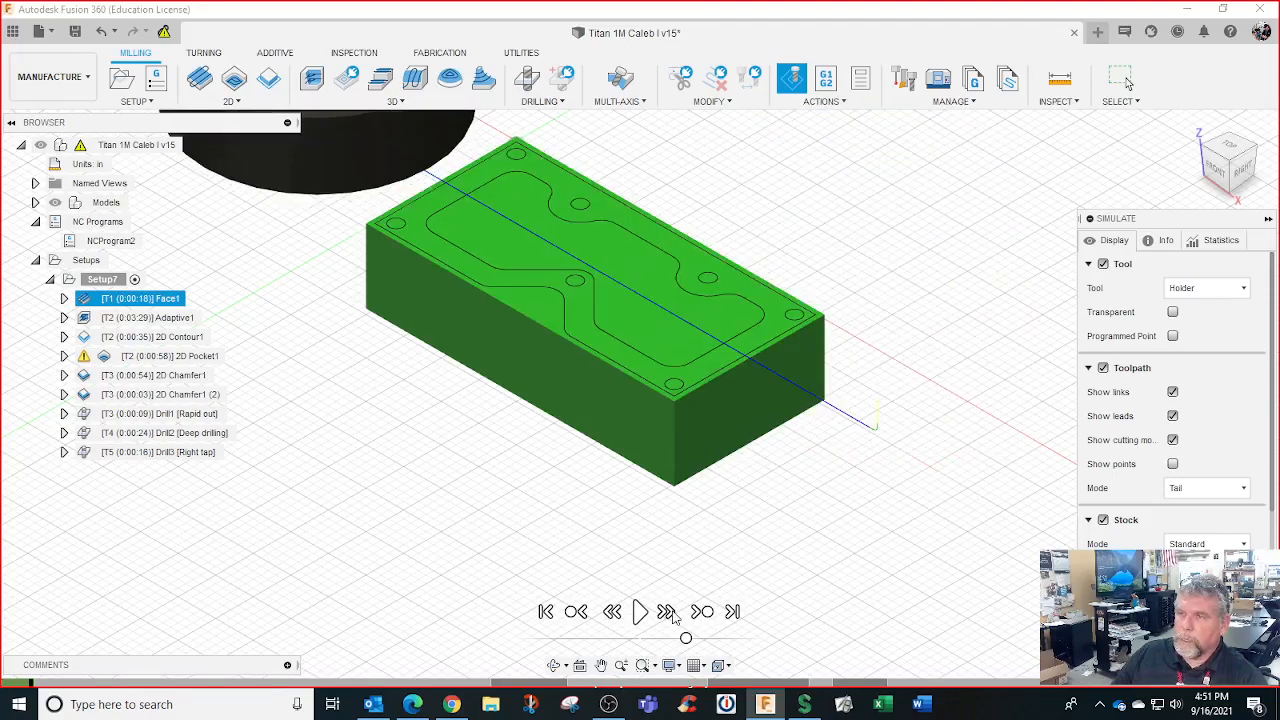
Skip to Adaptive1 and the finished result, reset to uncut stock, and make the holder transparent
{"action": "left_click", "coordinate": [701, 612]}
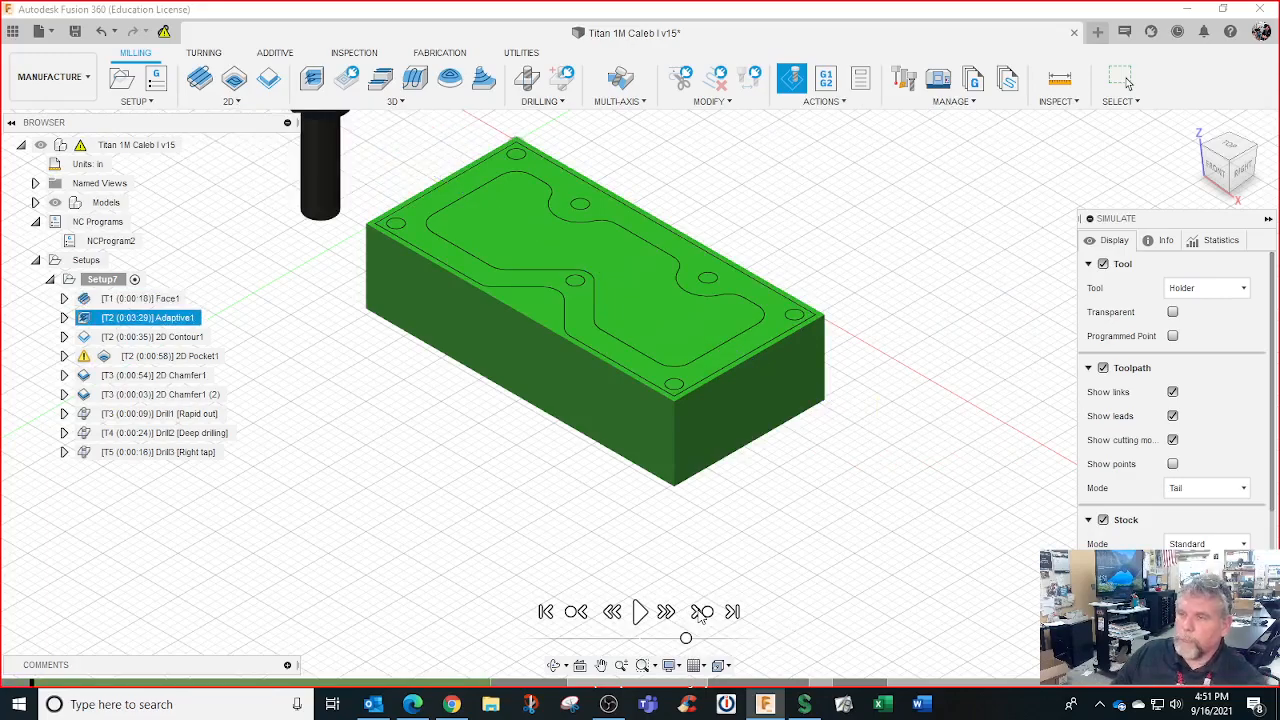
{"action": "left_click", "coordinate": [734, 612]}
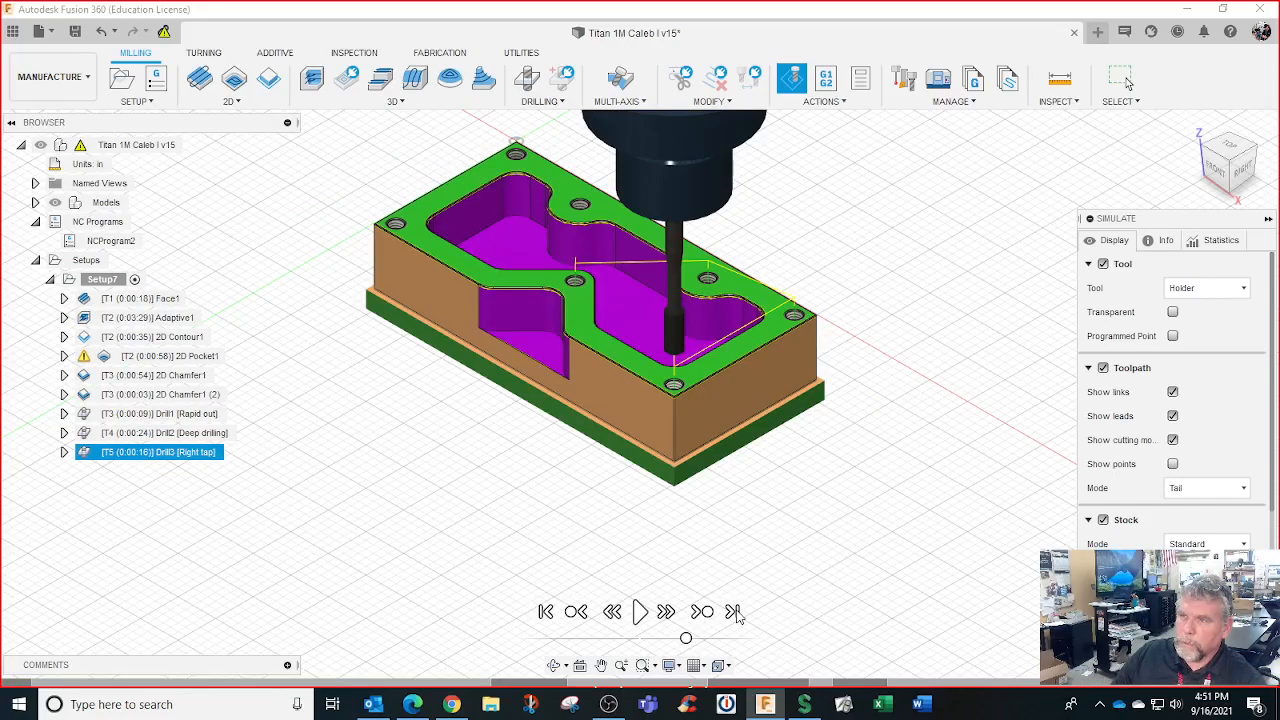
{"action": "left_click", "coordinate": [546, 612]}
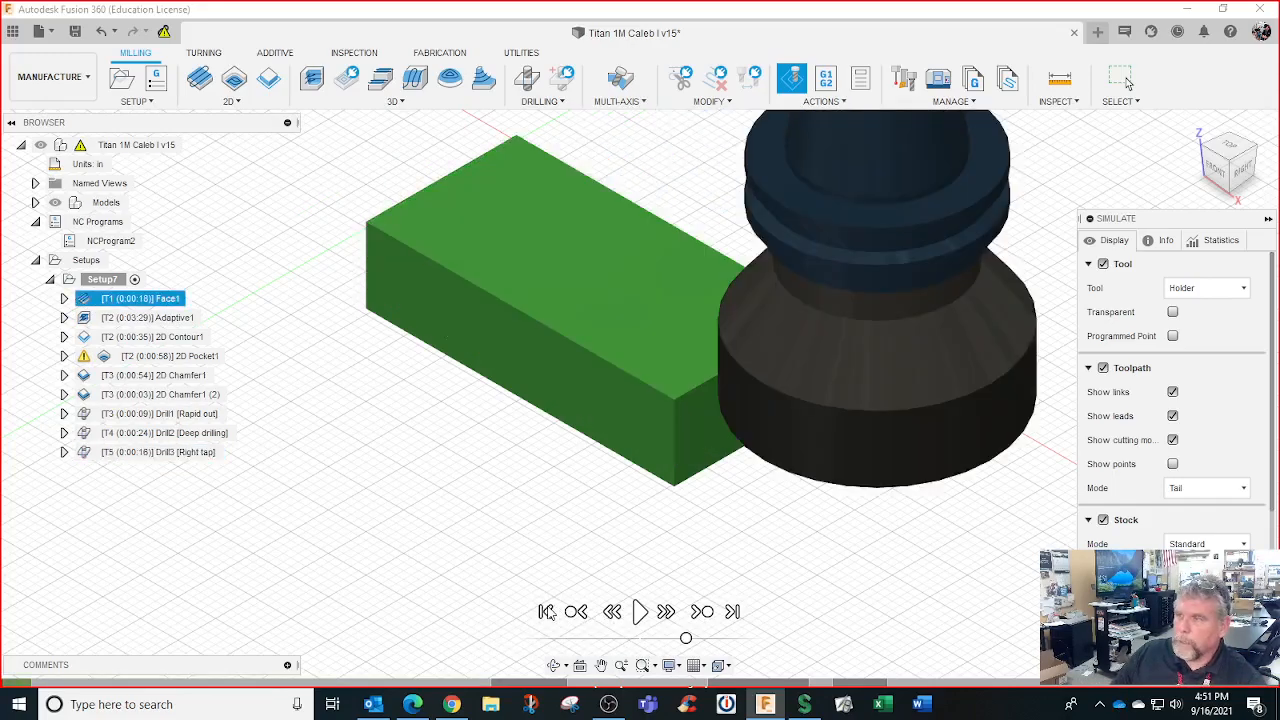
{"action": "left_click", "coordinate": [1172, 312]}
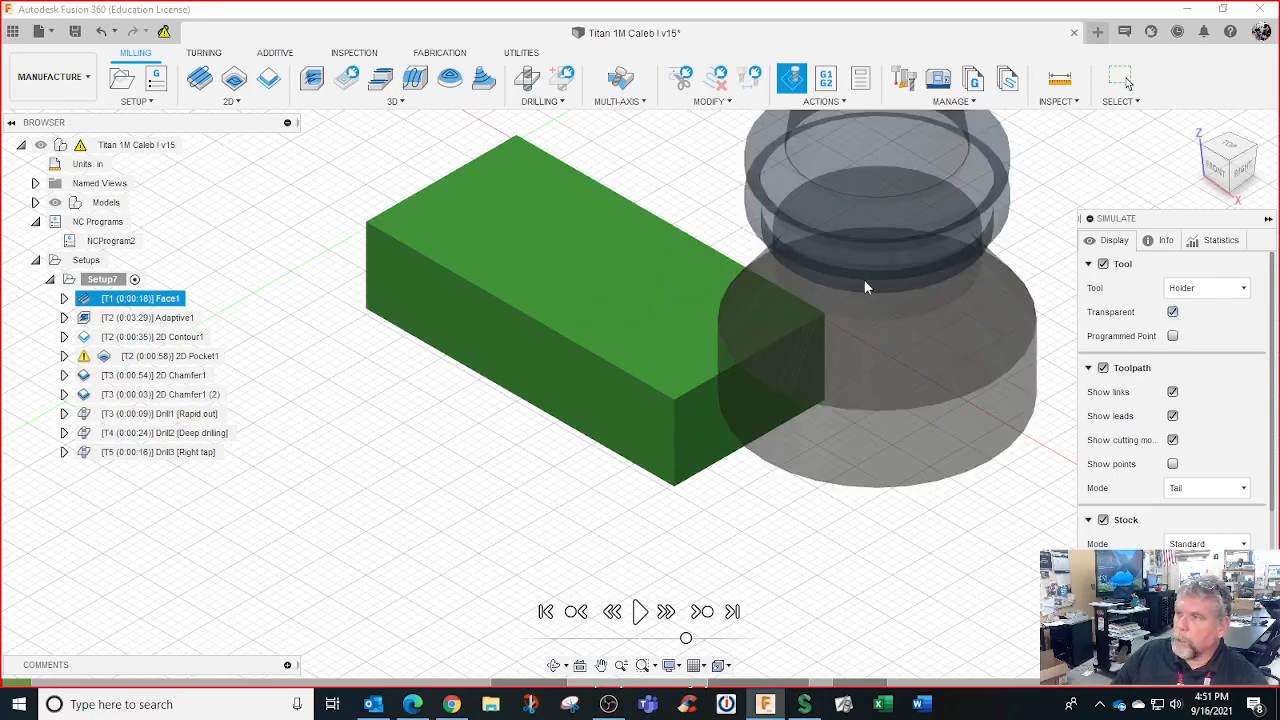
Adjust the tool display, play the simulation, and jump ahead to 2D Pocket1 and the final operation
{"action": "left_click", "coordinate": [1182, 289]}
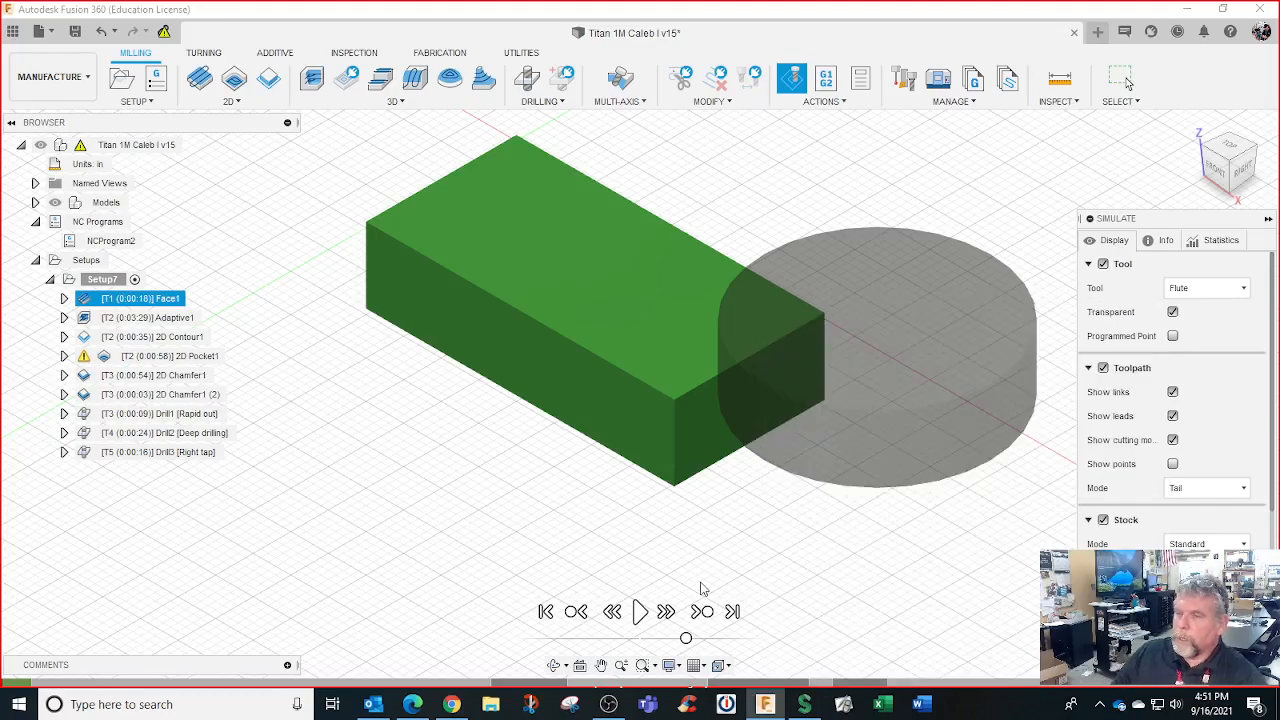
{"action": "left_click", "coordinate": [641, 613]}
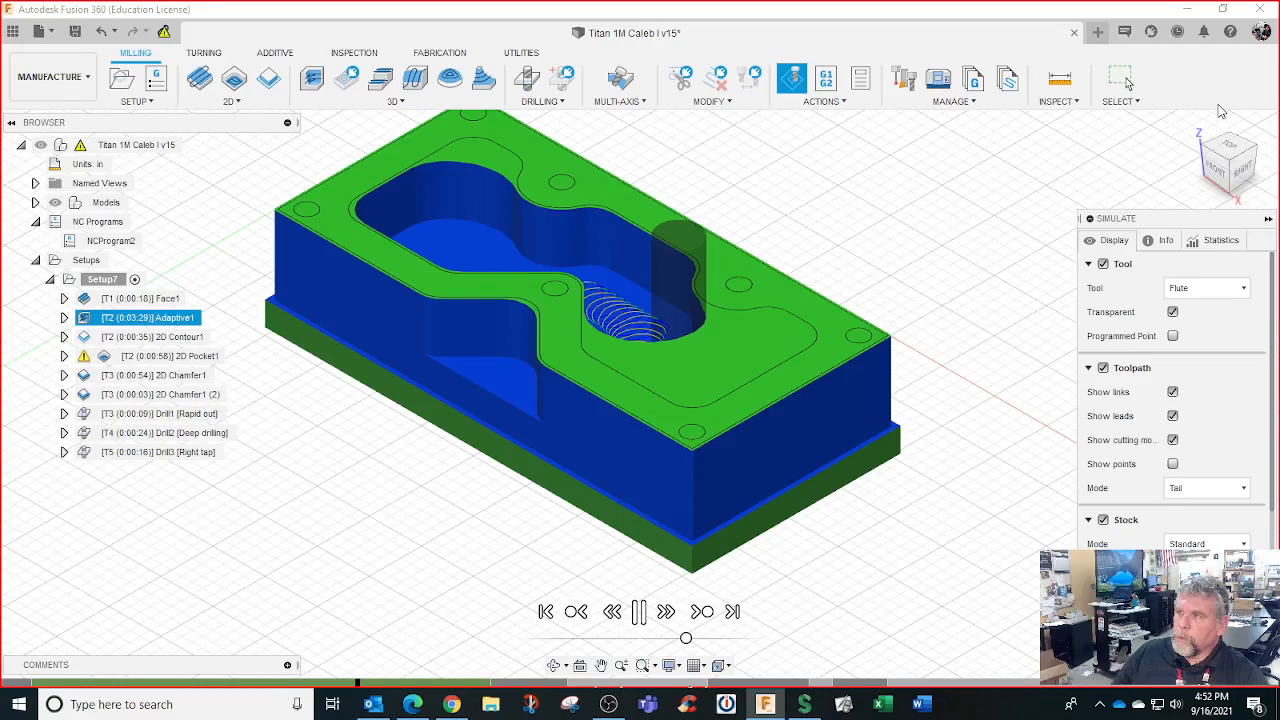
{"action": "left_click", "coordinate": [700, 612]}
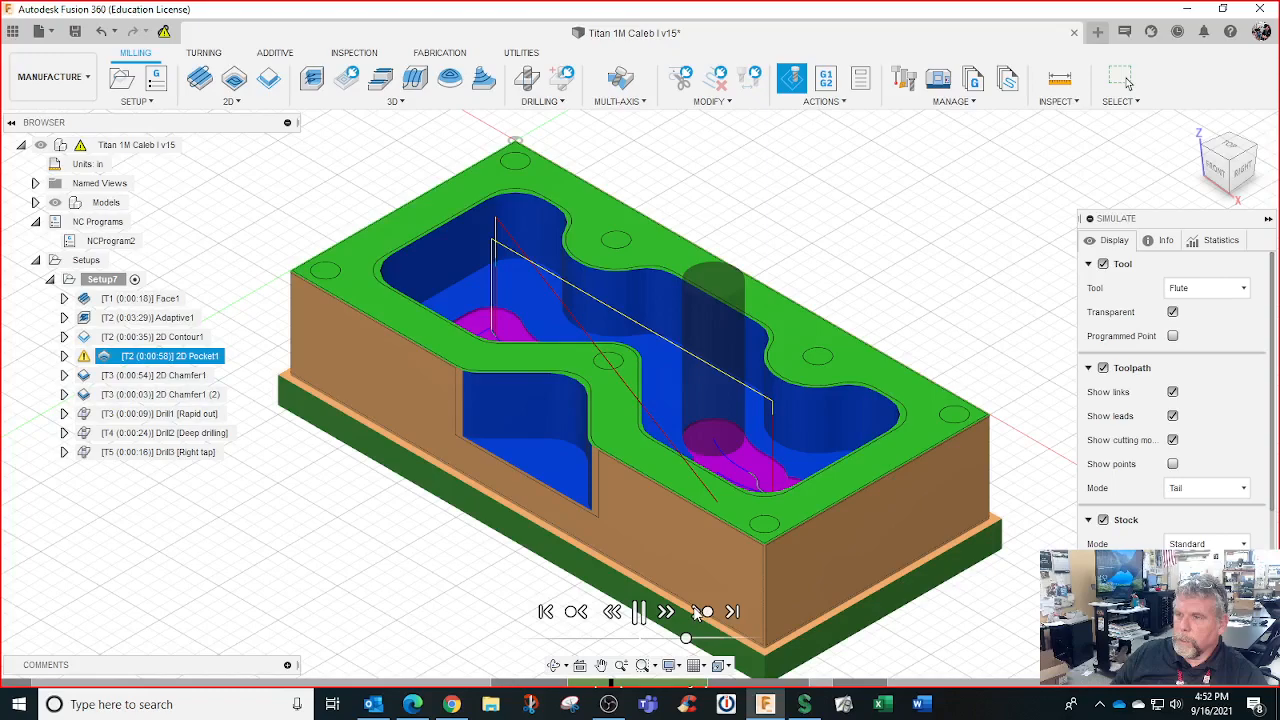
{"action": "left_click", "coordinate": [697, 613]}
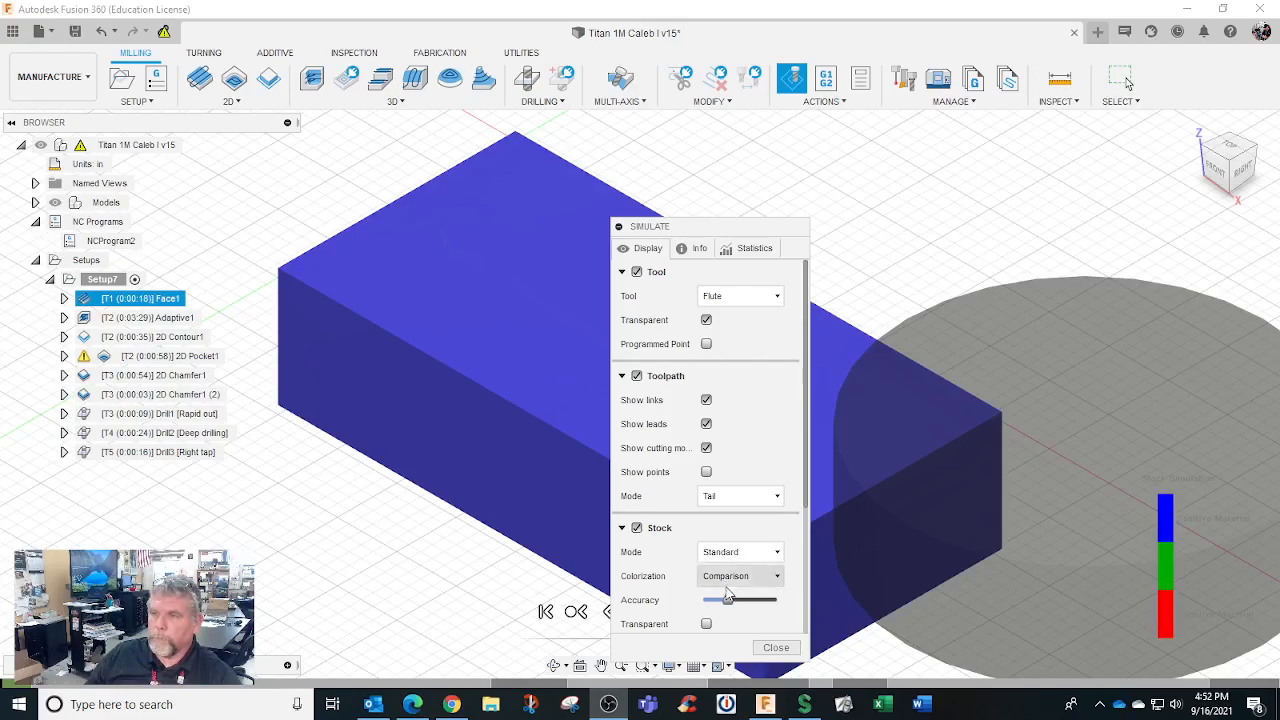
Move the Simulate panel aside, play Setup7 through to the 0:08:24 finish, and close the simulation
{"action": "left_click_drag", "start_coordinate": [695, 228], "coordinate": [1188, 218]}
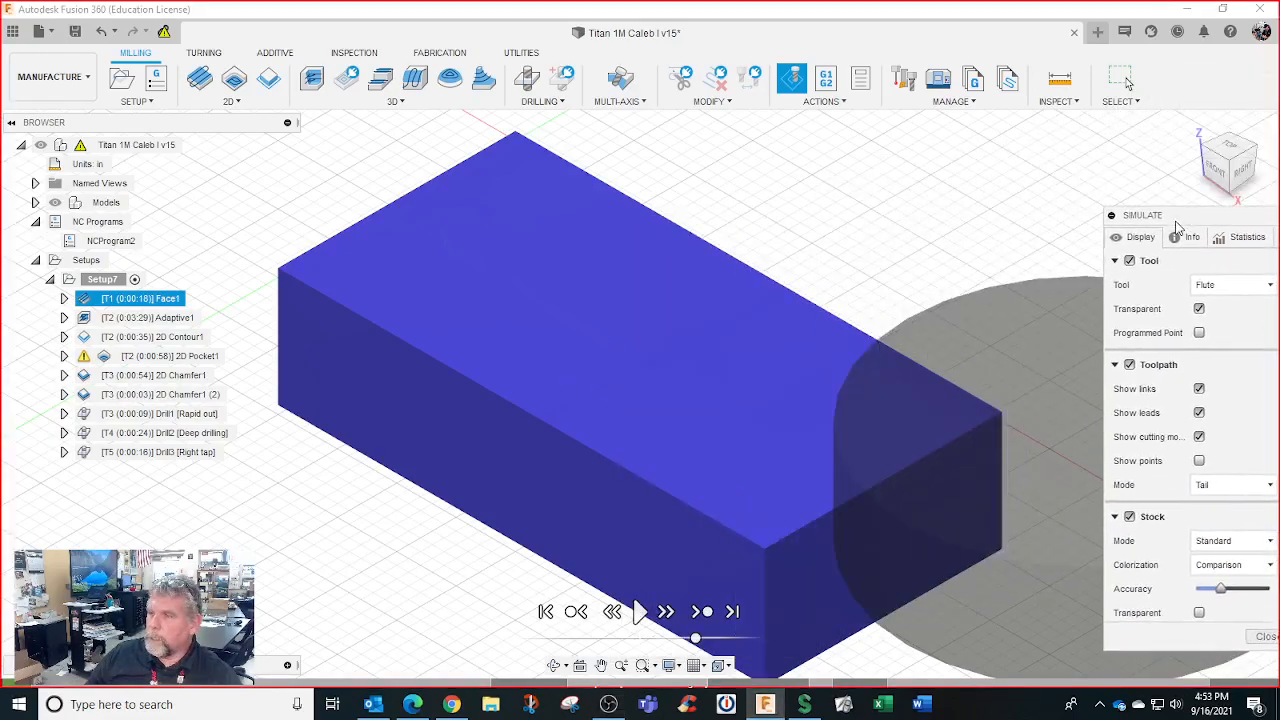
{"action": "left_click", "coordinate": [640, 612]}
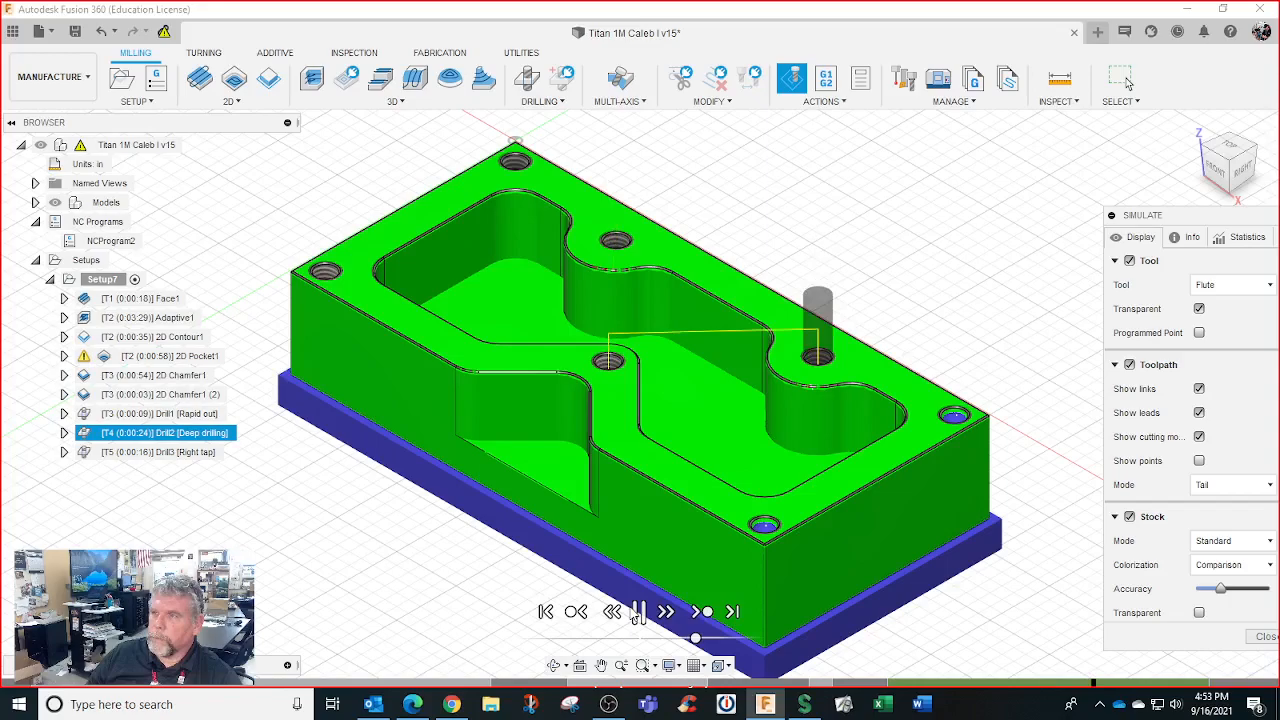
{"action": "left_click", "coordinate": [1264, 636]}
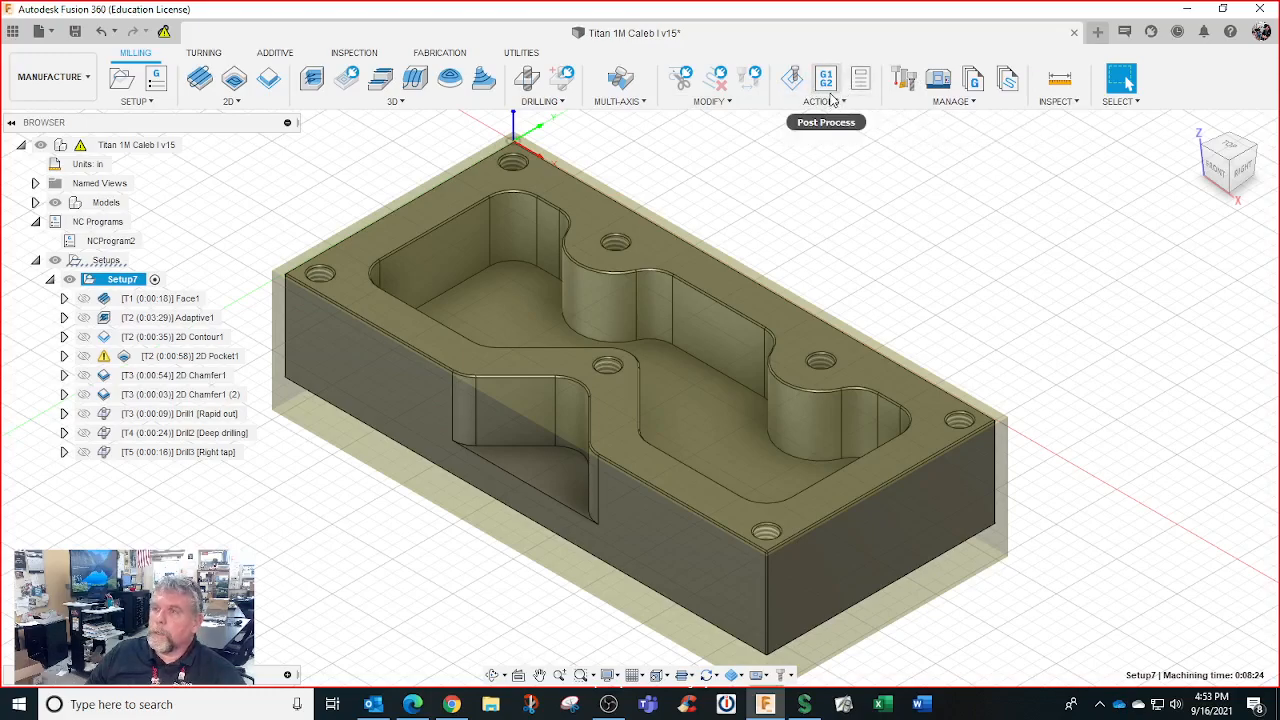
Generate Setup7's Program 1001 setup sheet into the nc folder
{"action": "left_click", "coordinate": [861, 80]}
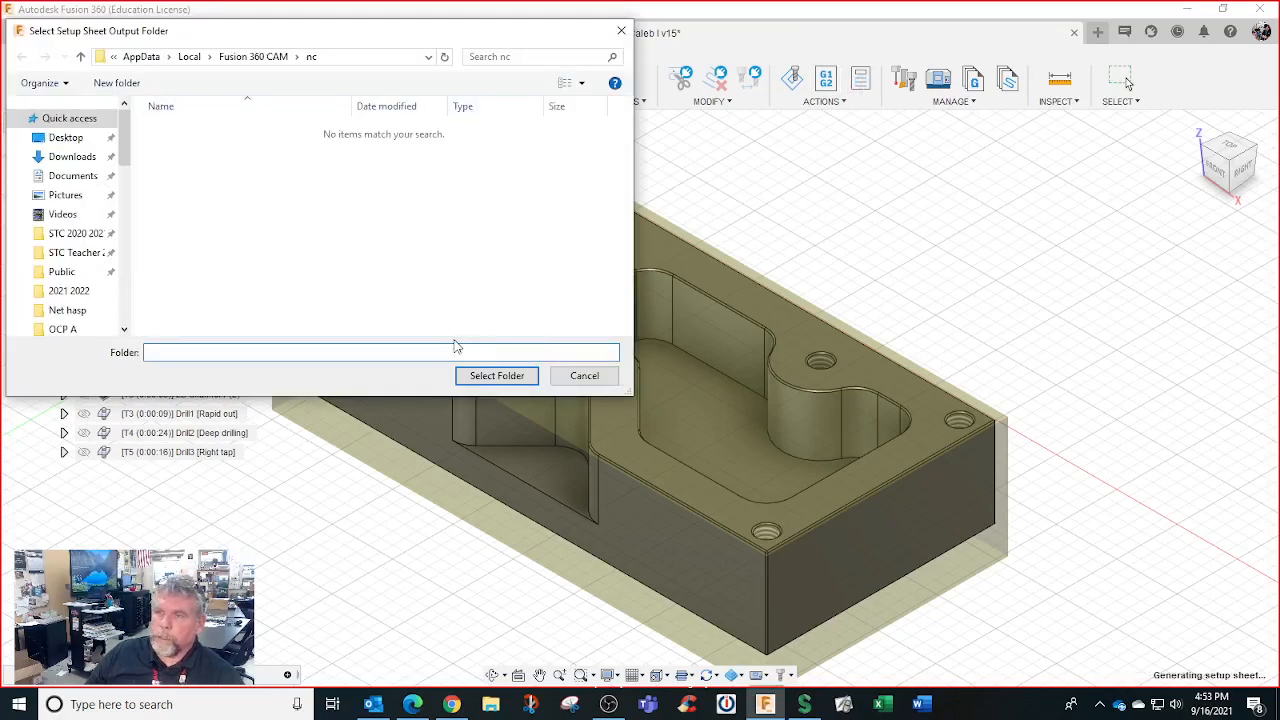
{"action": "left_click", "coordinate": [492, 385]}
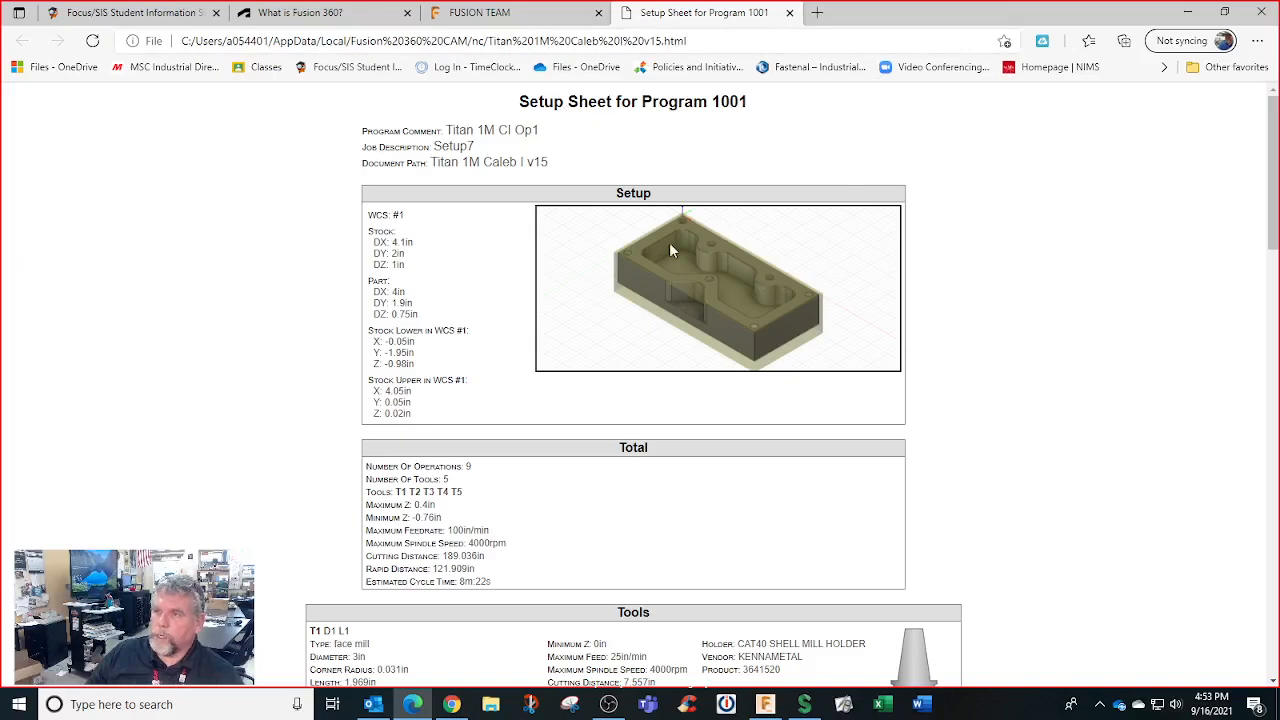
Scroll through the Program 1001 setup sheet's tools and operations, then return to Fusion 360
{"action": "scroll", "coordinate": [679, 222], "scroll_direction": "down", "scroll_amount": 1}
{"action": "scroll", "coordinate": [677, 211], "scroll_direction": "up", "scroll_amount": 1}
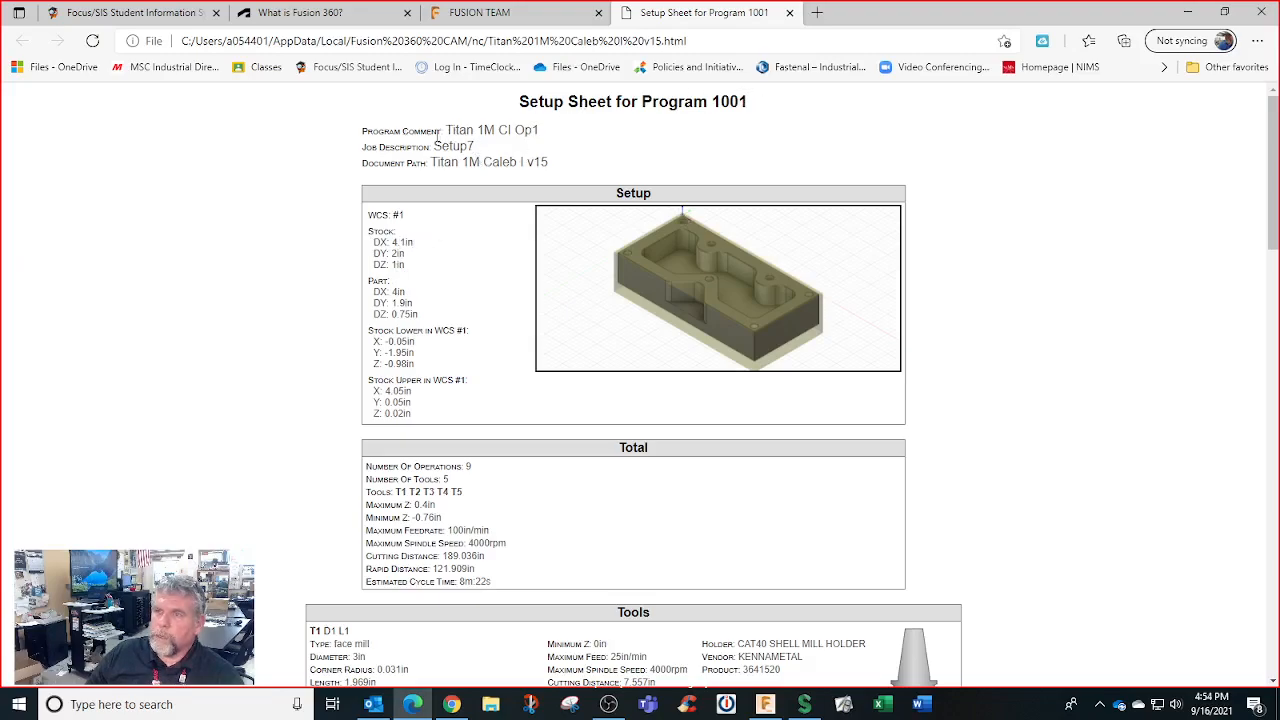
{"action": "scroll", "coordinate": [520, 157], "scroll_direction": "down", "scroll_amount": 2}
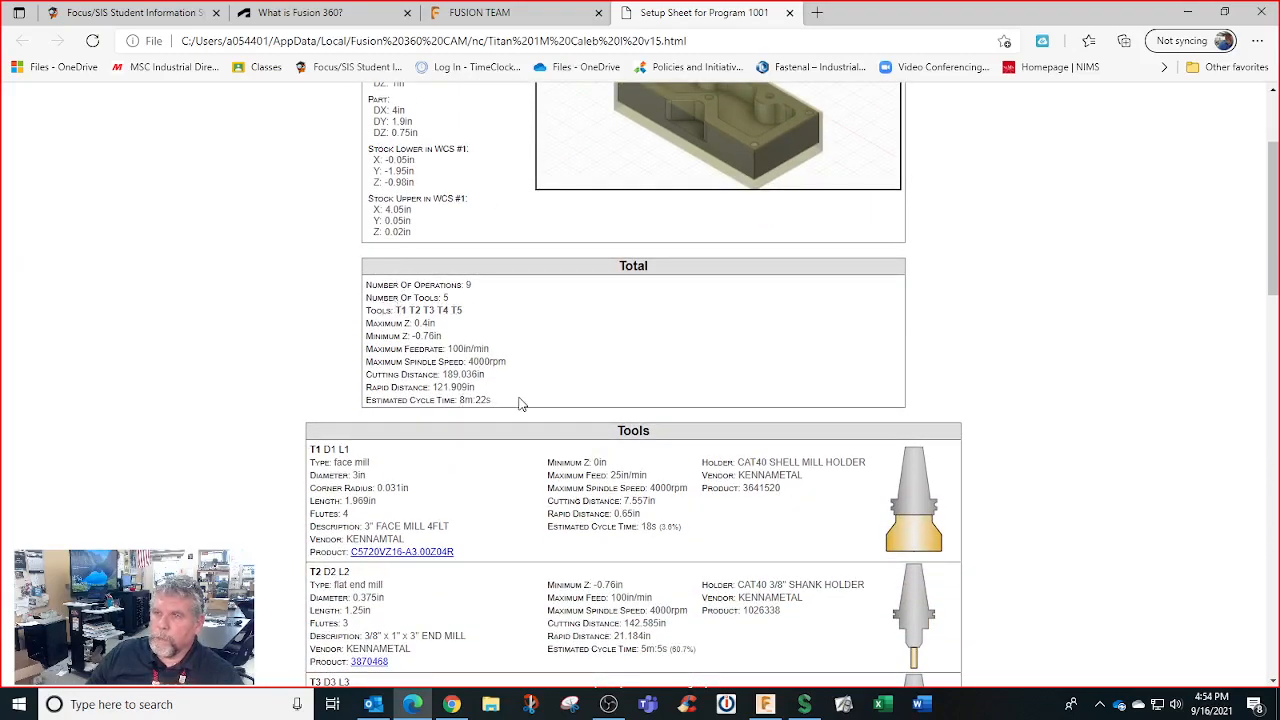
{"action": "scroll", "coordinate": [520, 403], "scroll_direction": "down", "scroll_amount": 2}
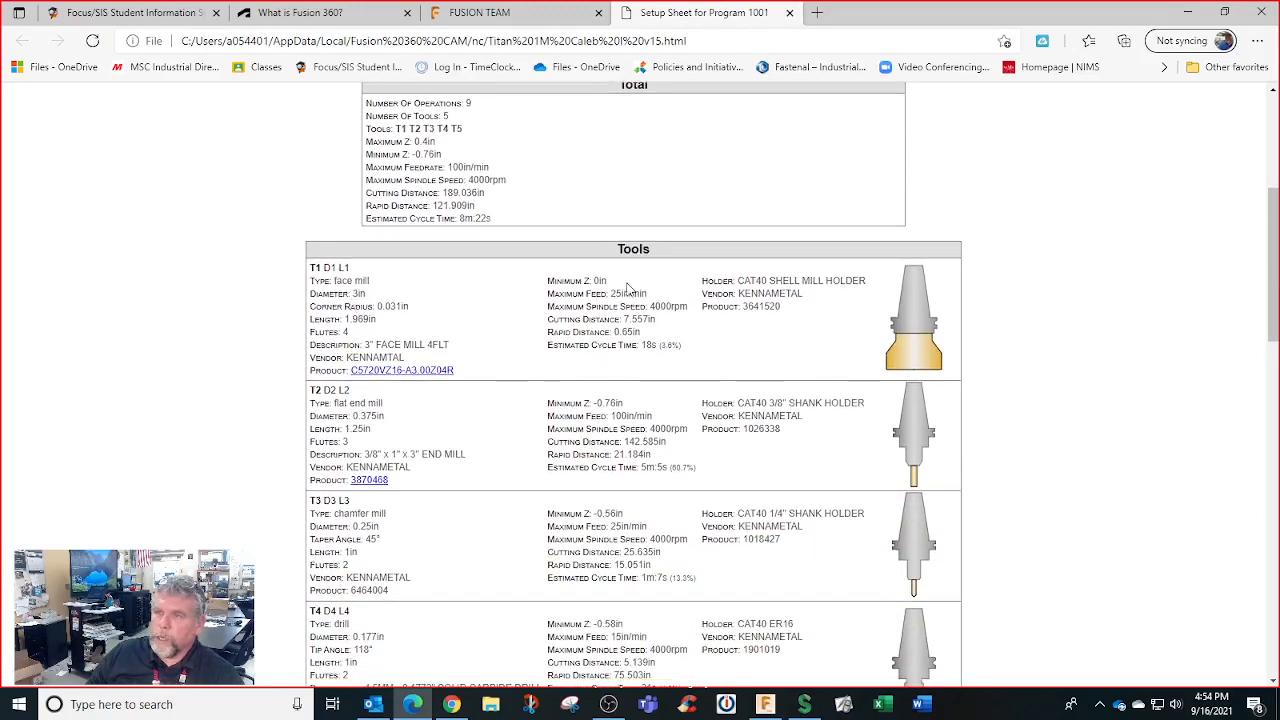
{"action": "scroll", "coordinate": [395, 300], "scroll_direction": "down", "scroll_amount": 2}
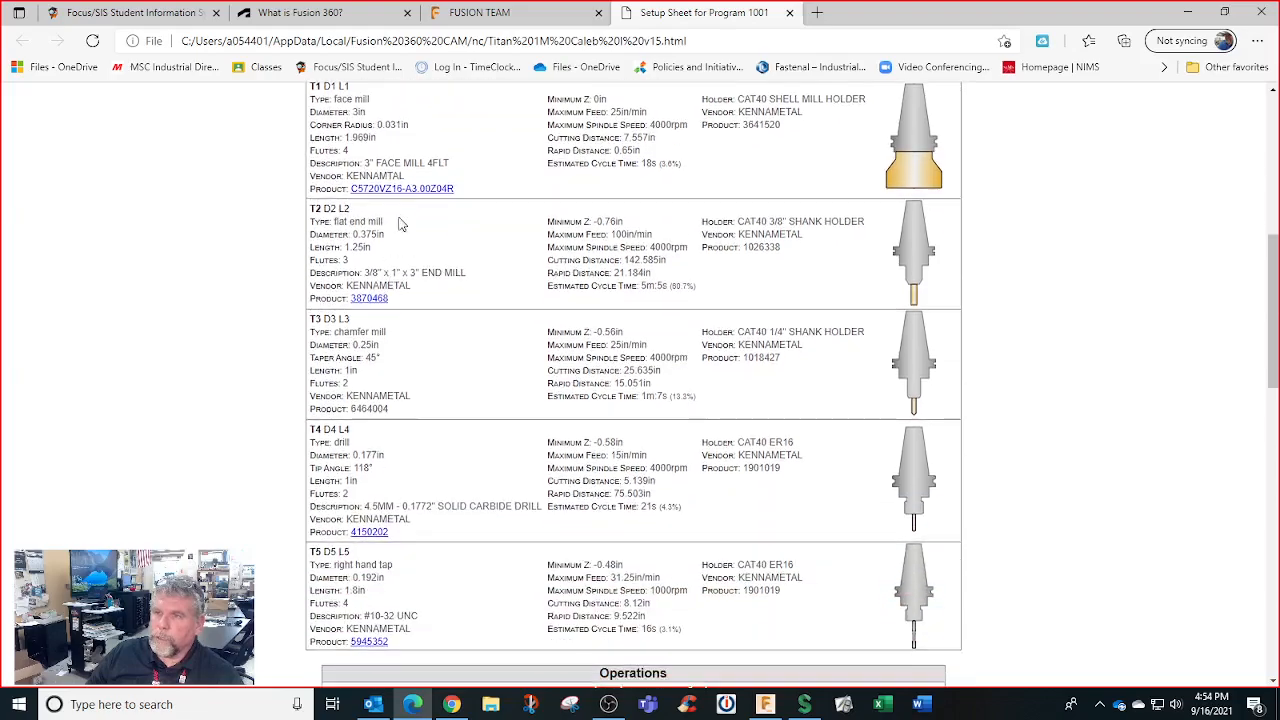
{"action": "scroll", "coordinate": [408, 305], "scroll_direction": "down", "scroll_amount": 1}
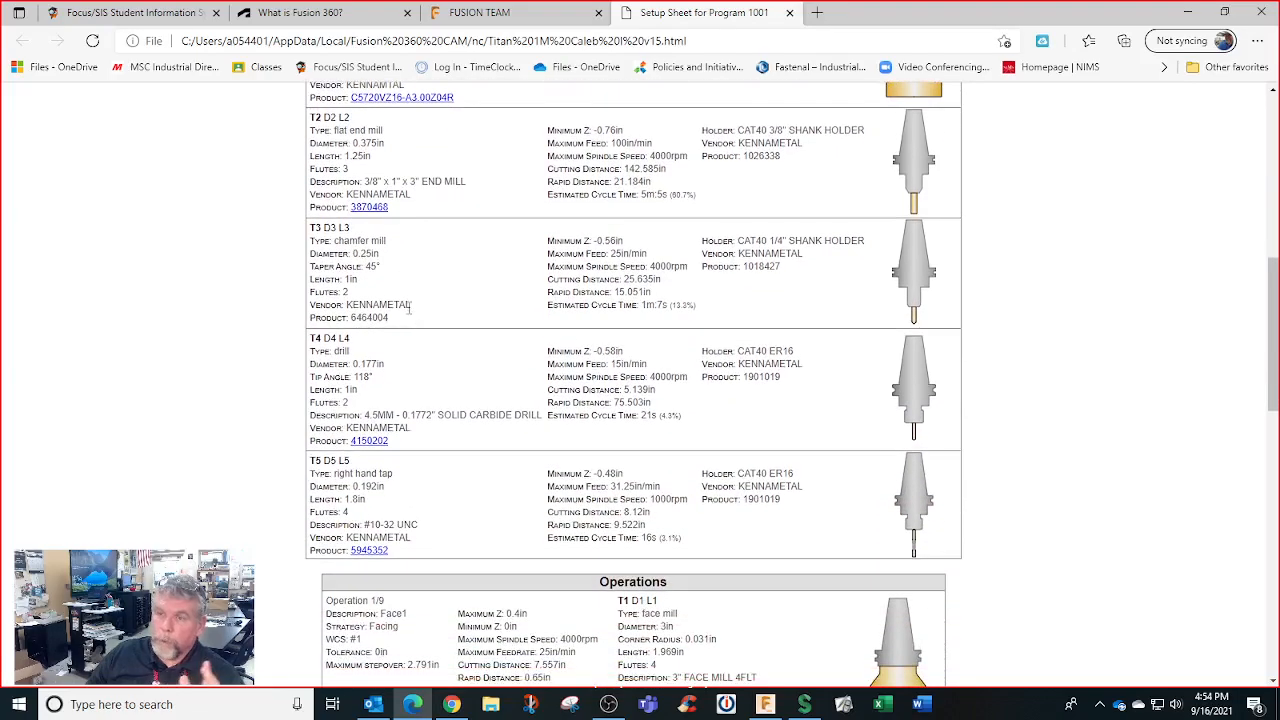
{"action": "scroll", "coordinate": [408, 307], "scroll_direction": "down", "scroll_amount": 1}
{"action": "scroll", "coordinate": [408, 307], "scroll_direction": "down", "scroll_amount": 4}
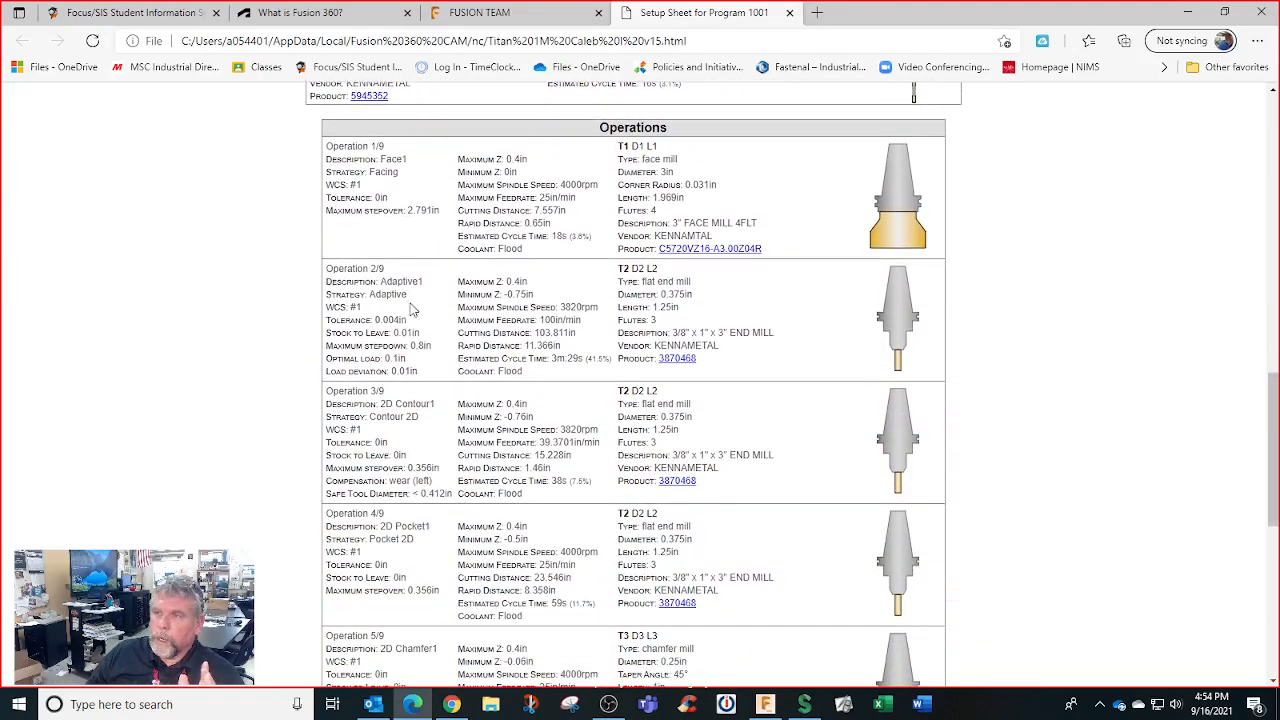
{"action": "scroll", "coordinate": [430, 248], "scroll_direction": "down", "scroll_amount": 5}
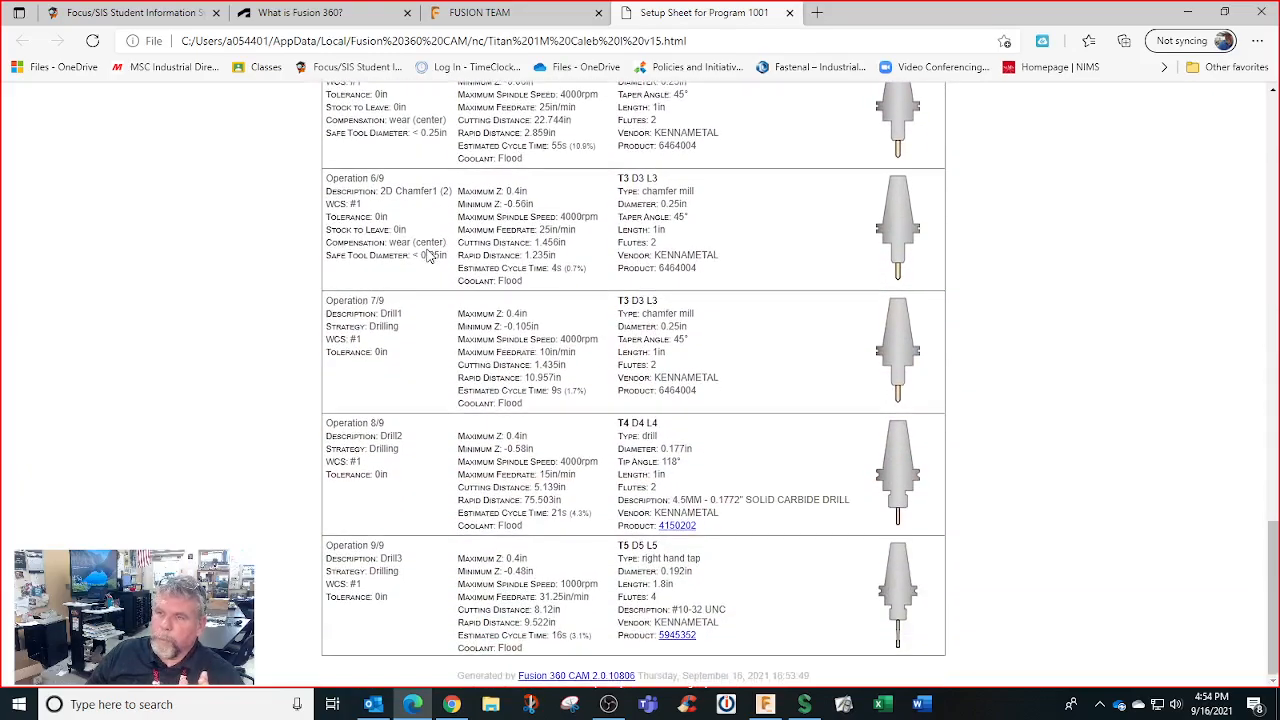
{"action": "scroll", "coordinate": [430, 255], "scroll_direction": "up", "scroll_amount": 9}
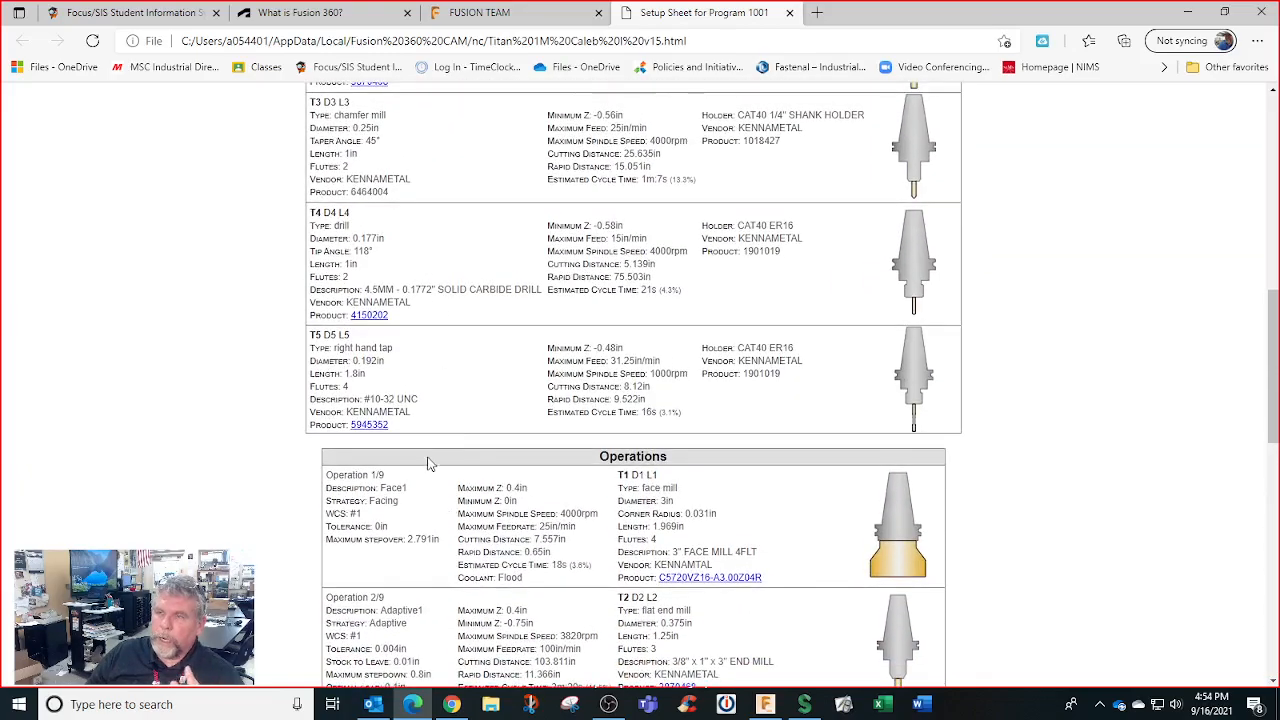
{"action": "scroll", "coordinate": [418, 449], "scroll_direction": "up", "scroll_amount": 3}
{"action": "scroll", "coordinate": [480, 503], "scroll_direction": "up", "scroll_amount": 3}
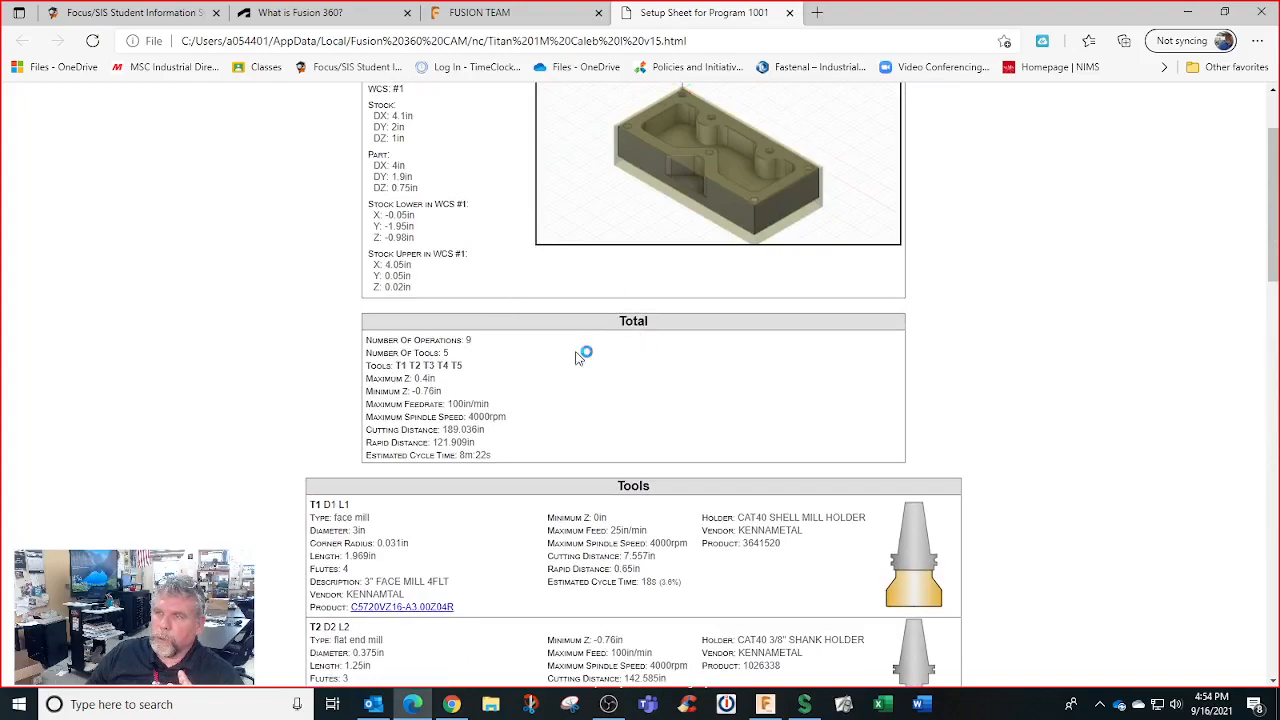
{"action": "scroll", "coordinate": [611, 360], "scroll_direction": "up", "scroll_amount": 2}
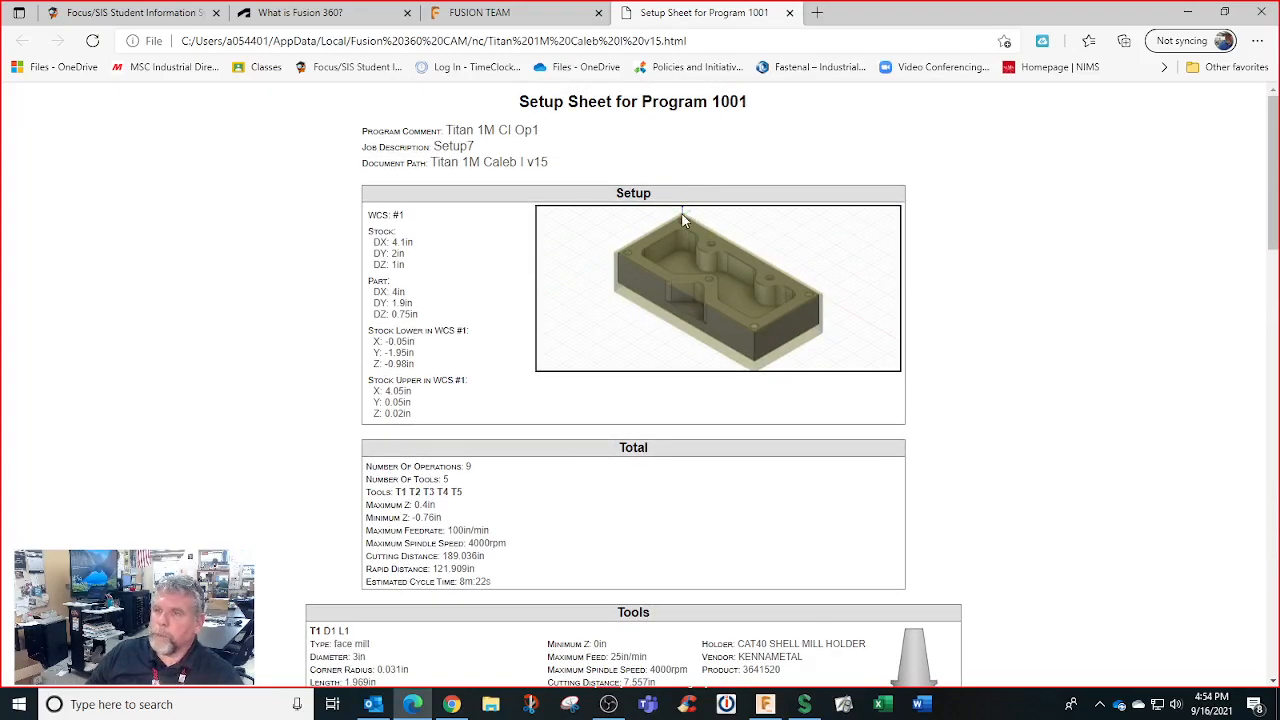
{"action": "scroll", "coordinate": [681, 212], "scroll_direction": "down", "scroll_amount": 2}
{"action": "scroll", "coordinate": [681, 212], "scroll_direction": "down", "scroll_amount": 2}
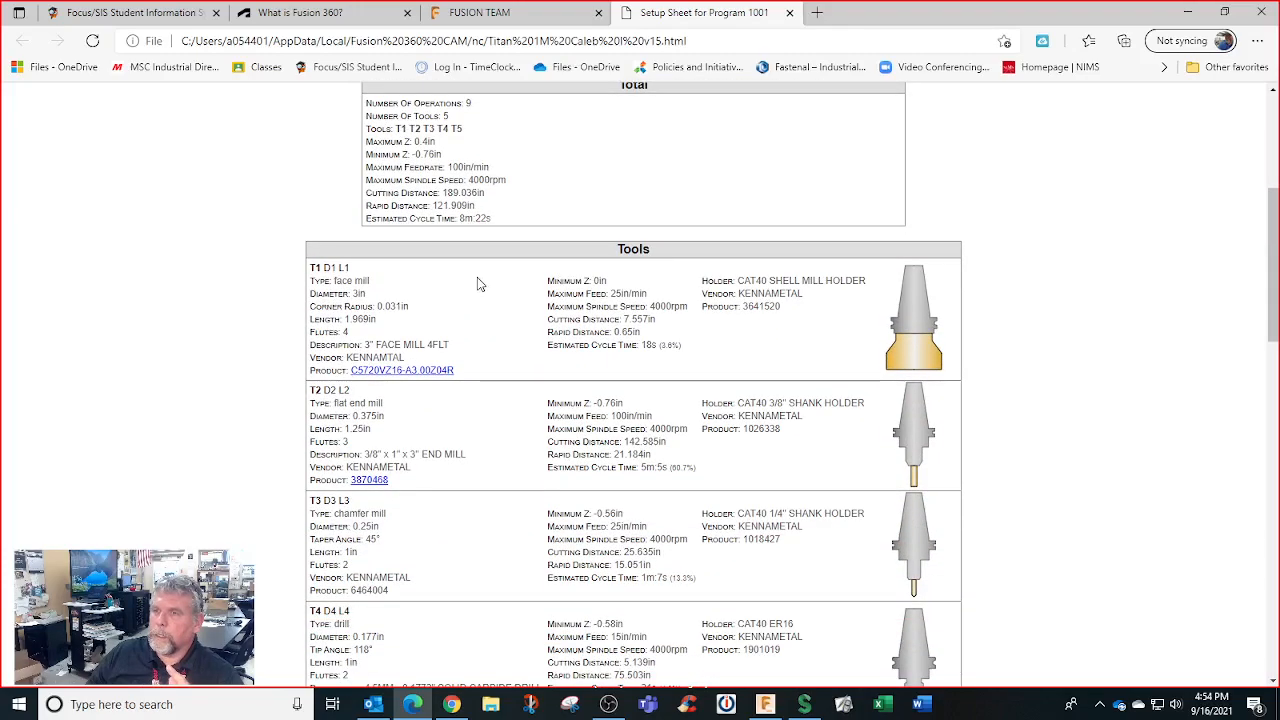
{"action": "scroll", "coordinate": [578, 216], "scroll_direction": "up", "scroll_amount": 4}
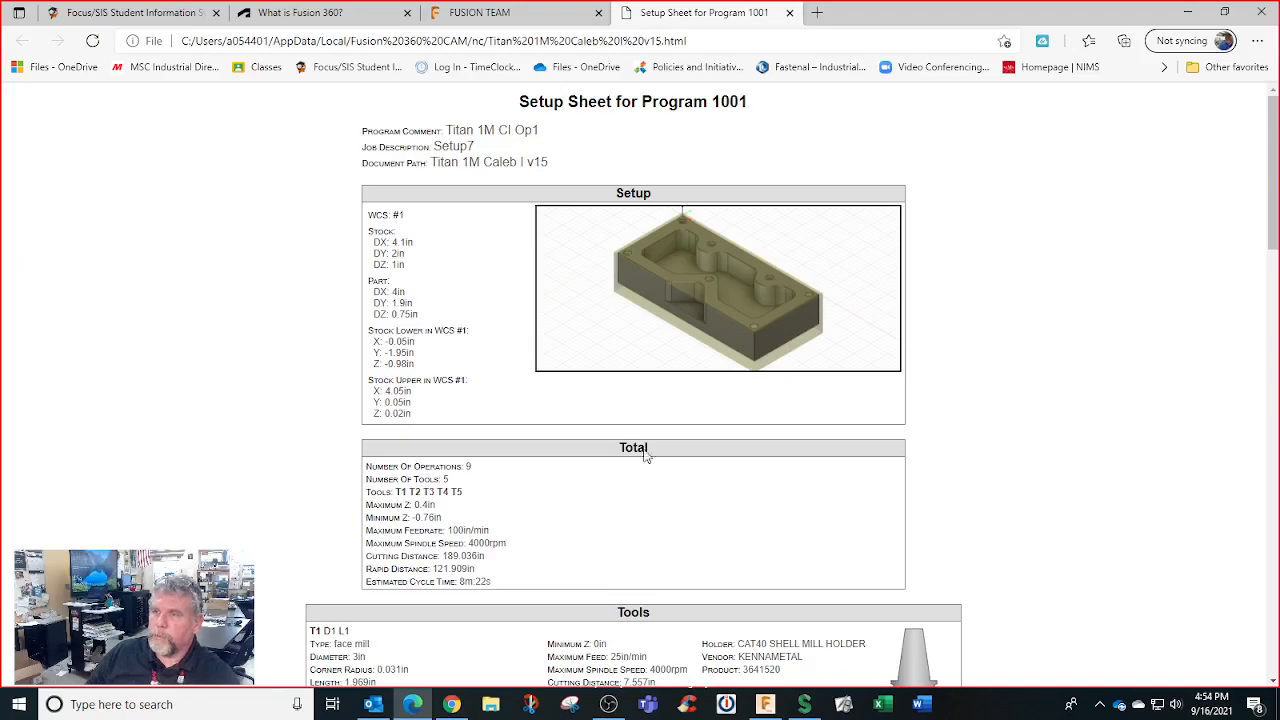
{"action": "left_click", "coordinate": [765, 704]}
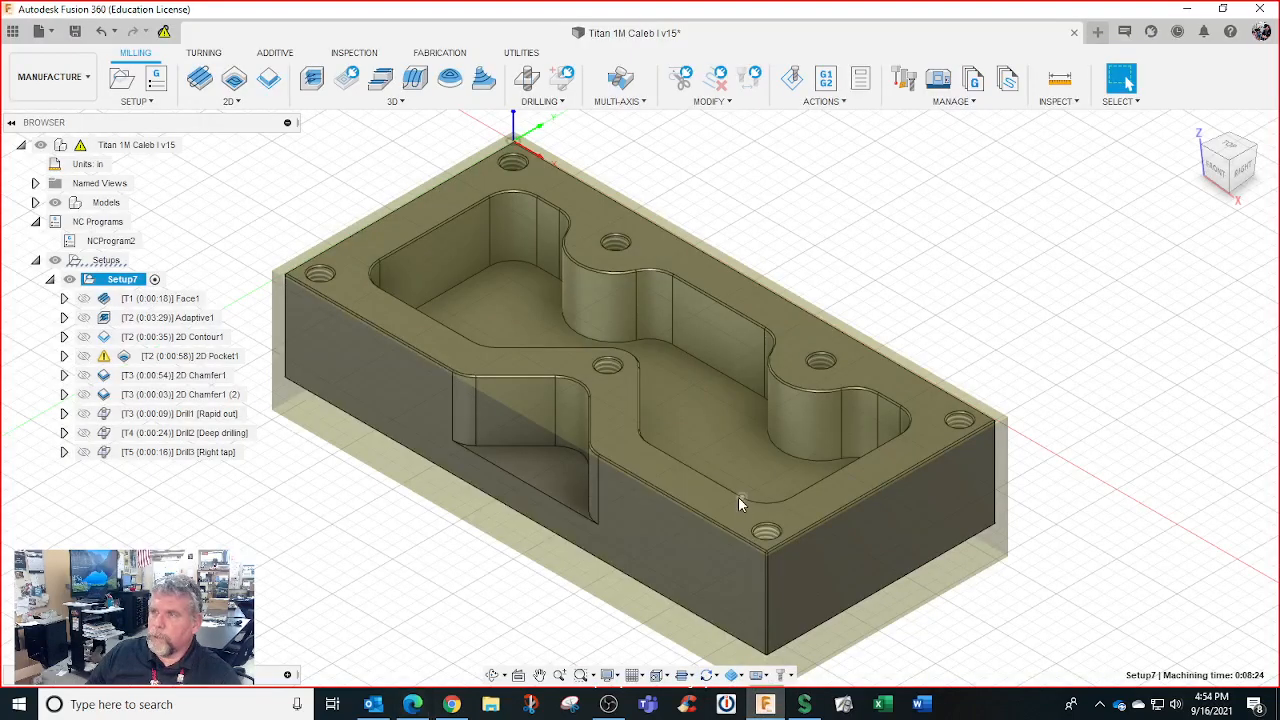
{"action": "left_click", "coordinate": [826, 84]}
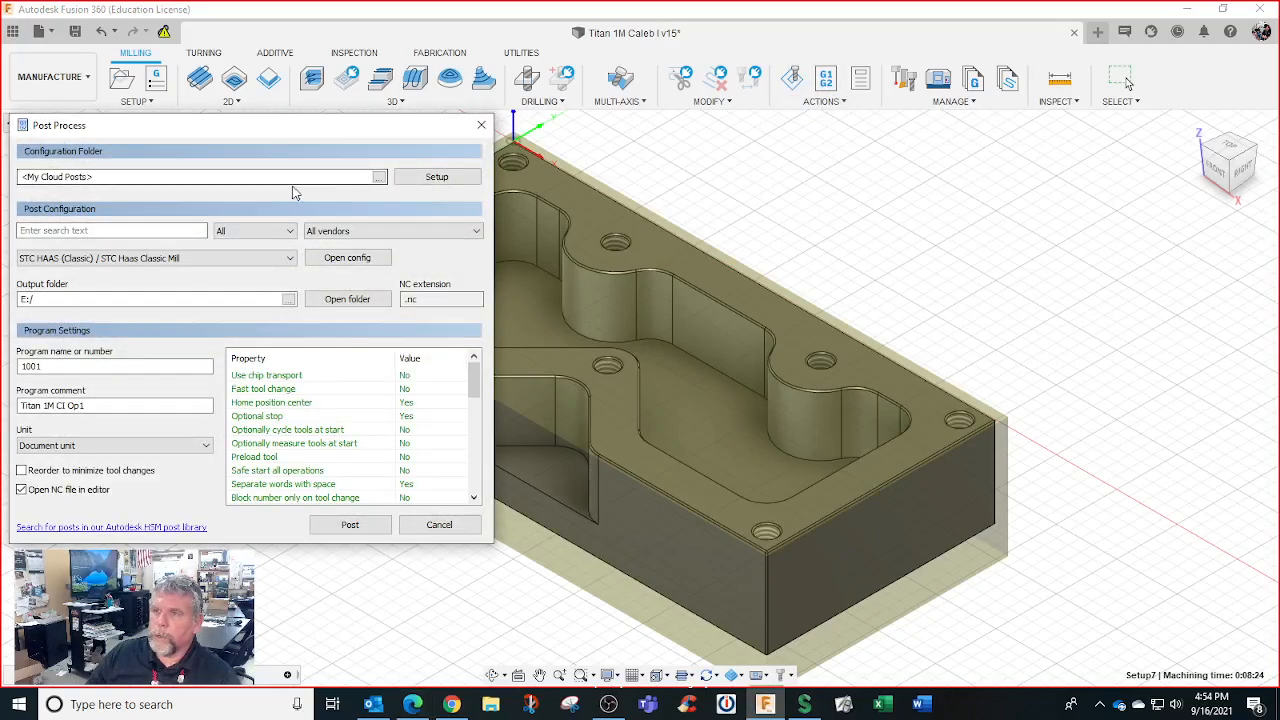
{"action": "left_click_drag", "start_coordinate": [314, 126], "coordinate": [826, 45]}
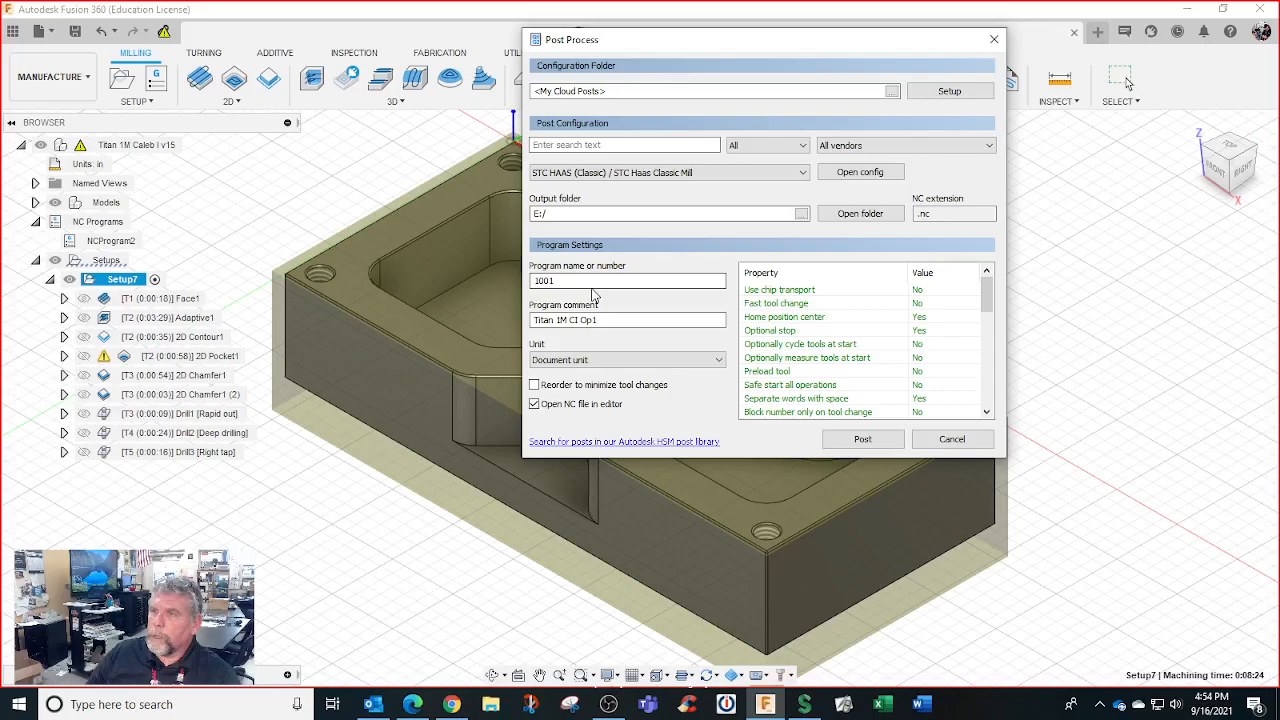
{"action": "left_click", "coordinate": [804, 173]}
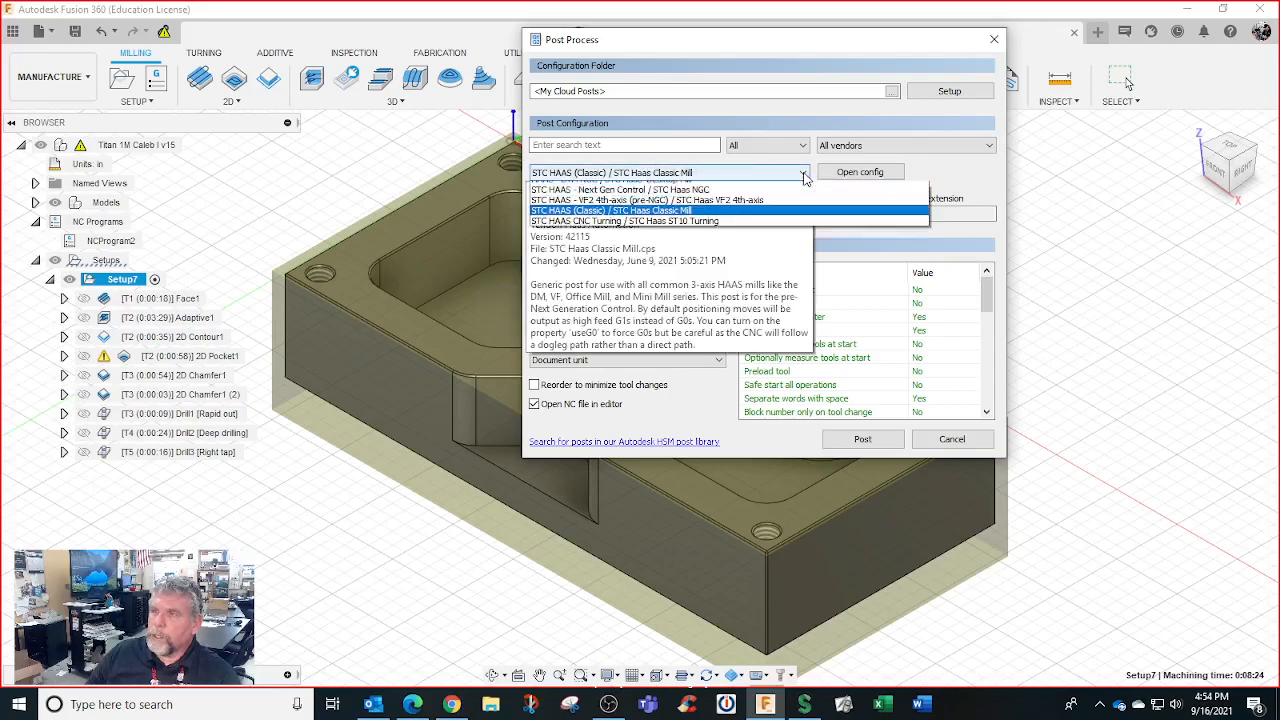
{"action": "left_click", "coordinate": [804, 173]}
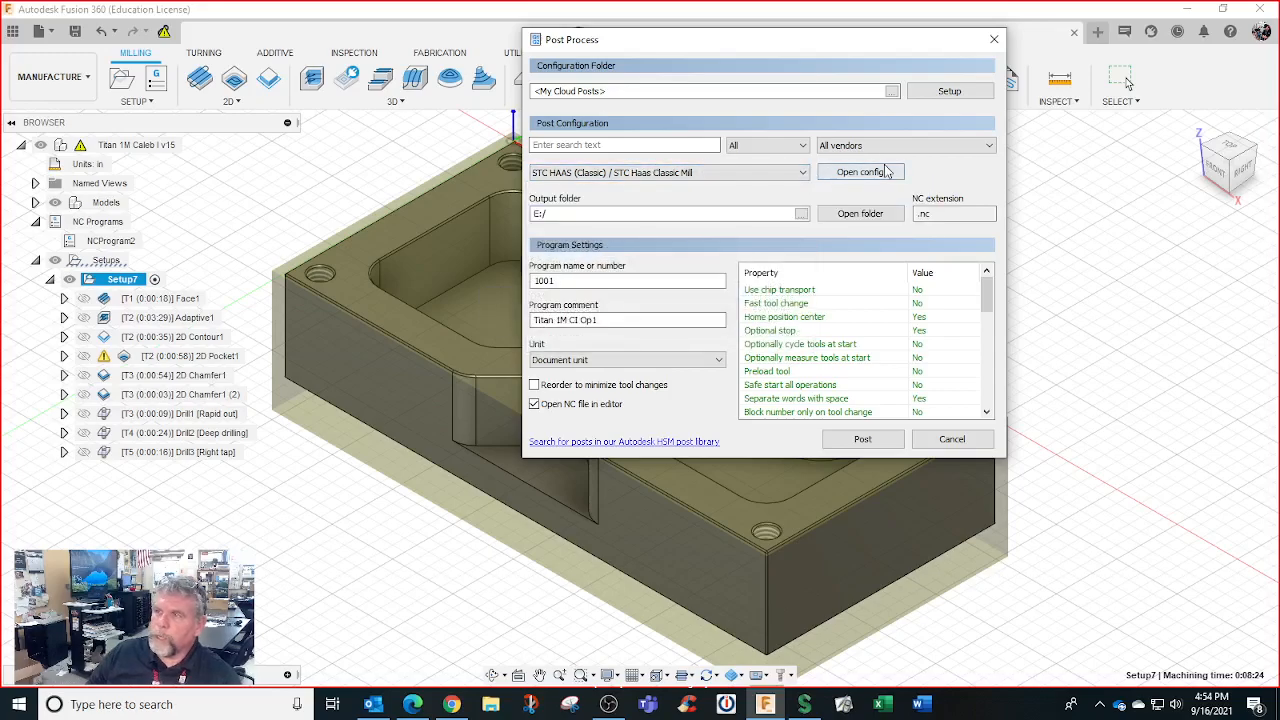
{"action": "left_click", "coordinate": [994, 39]}
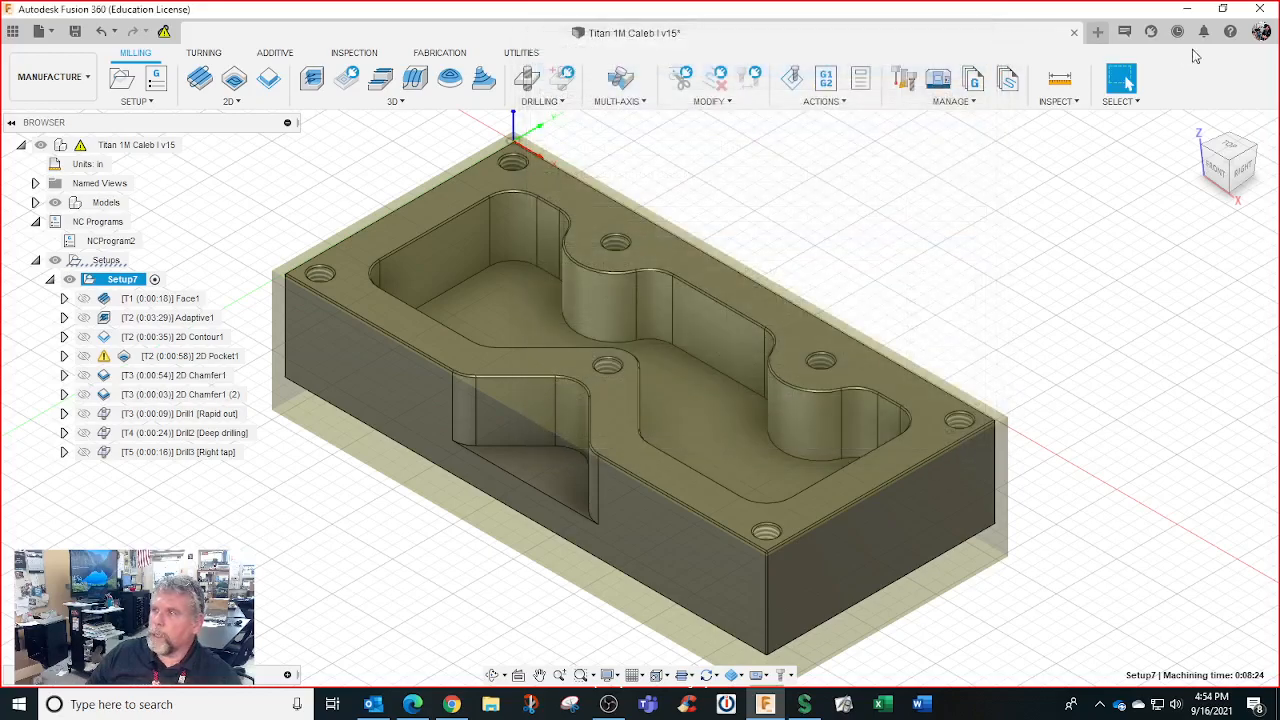
Open Preferences and keep Solidworks as the pan, zoom, orbit navigation scheme
{"action": "left_click", "coordinate": [1262, 31]}
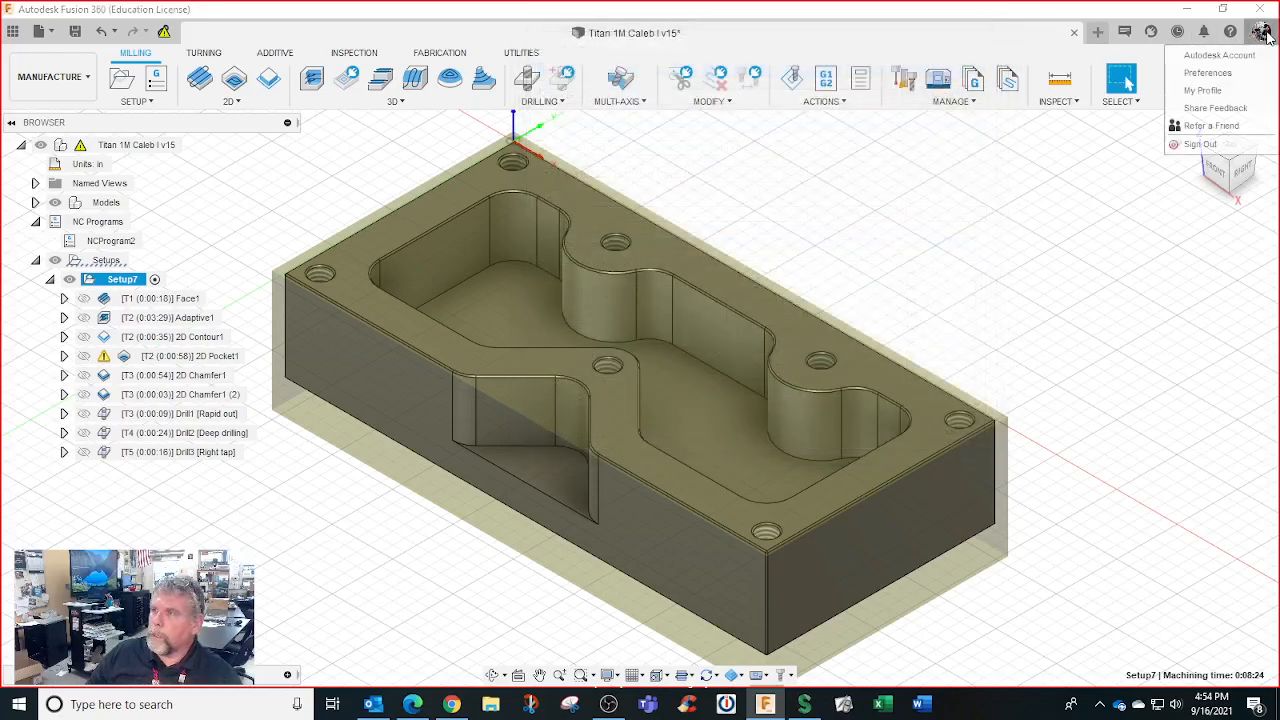
{"action": "left_click", "coordinate": [1224, 74]}
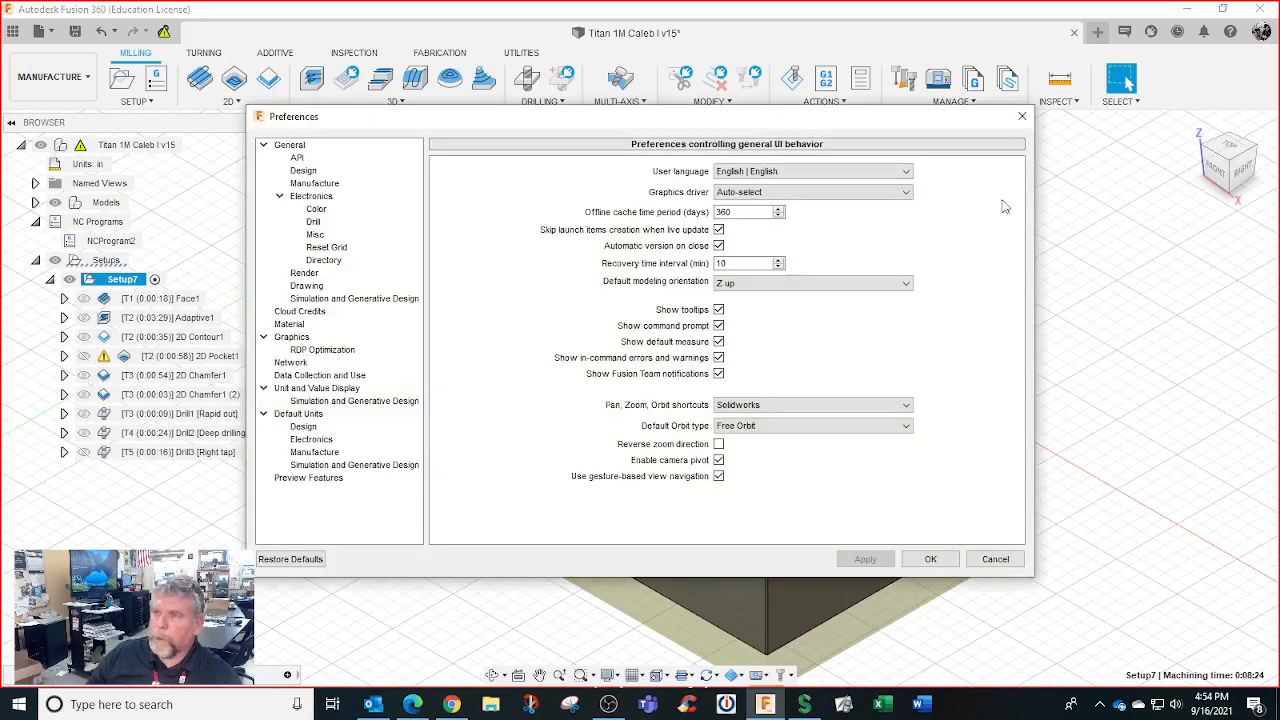
{"action": "left_click", "coordinate": [314, 183]}
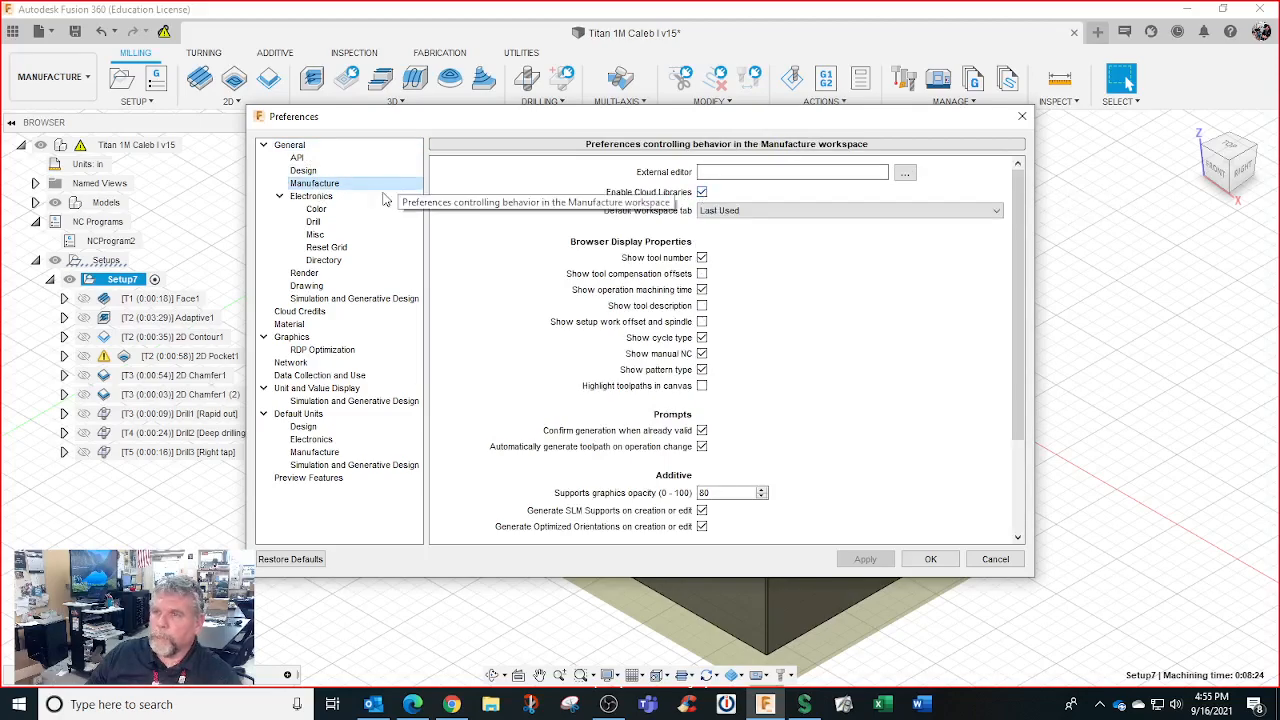
{"action": "left_click", "coordinate": [302, 146]}
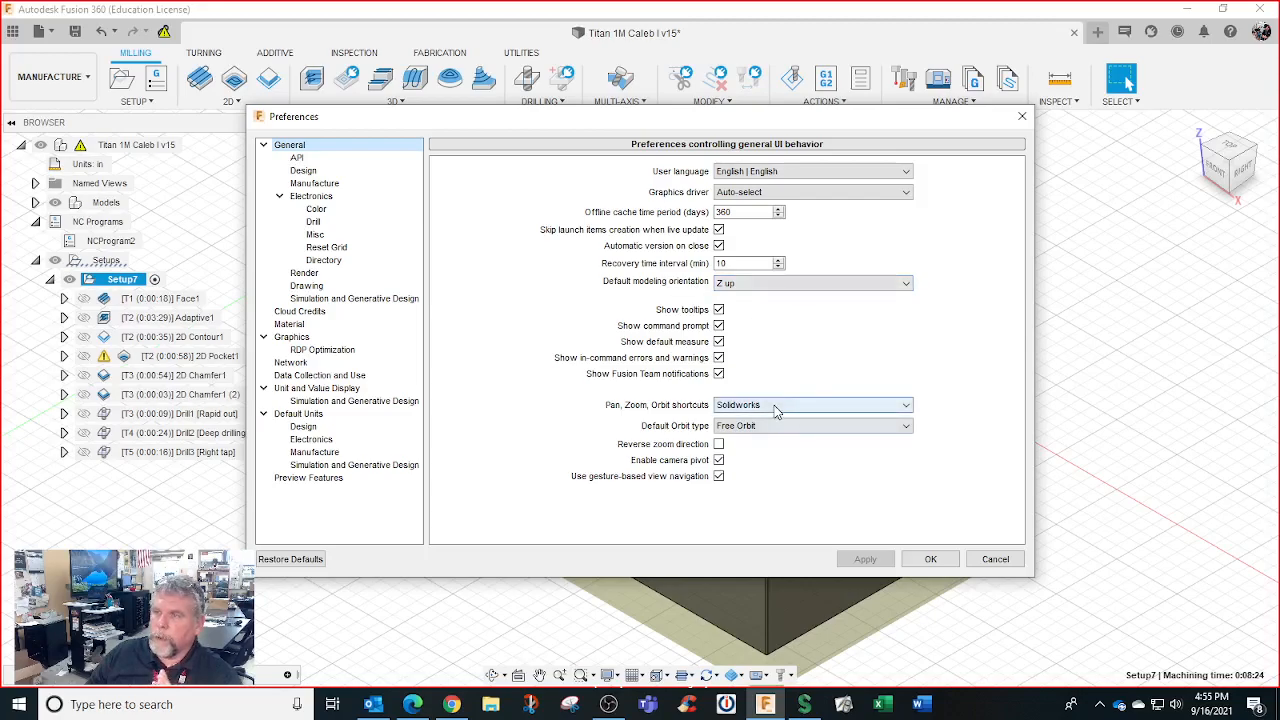
{"action": "left_click", "coordinate": [850, 405]}
{"action": "left_click", "coordinate": [755, 452]}
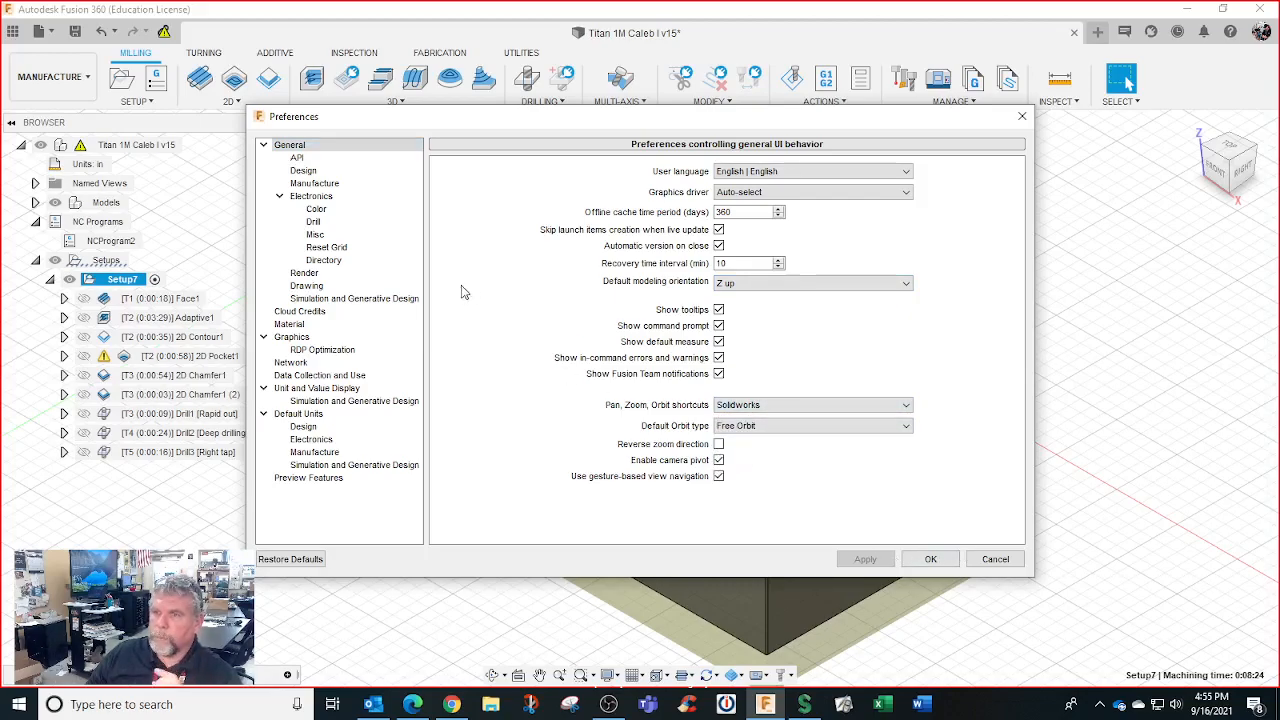
Review Manufacture, default Design and Manufacture units, and Preview Features, then cancel without changes
{"action": "left_click", "coordinate": [318, 184]}
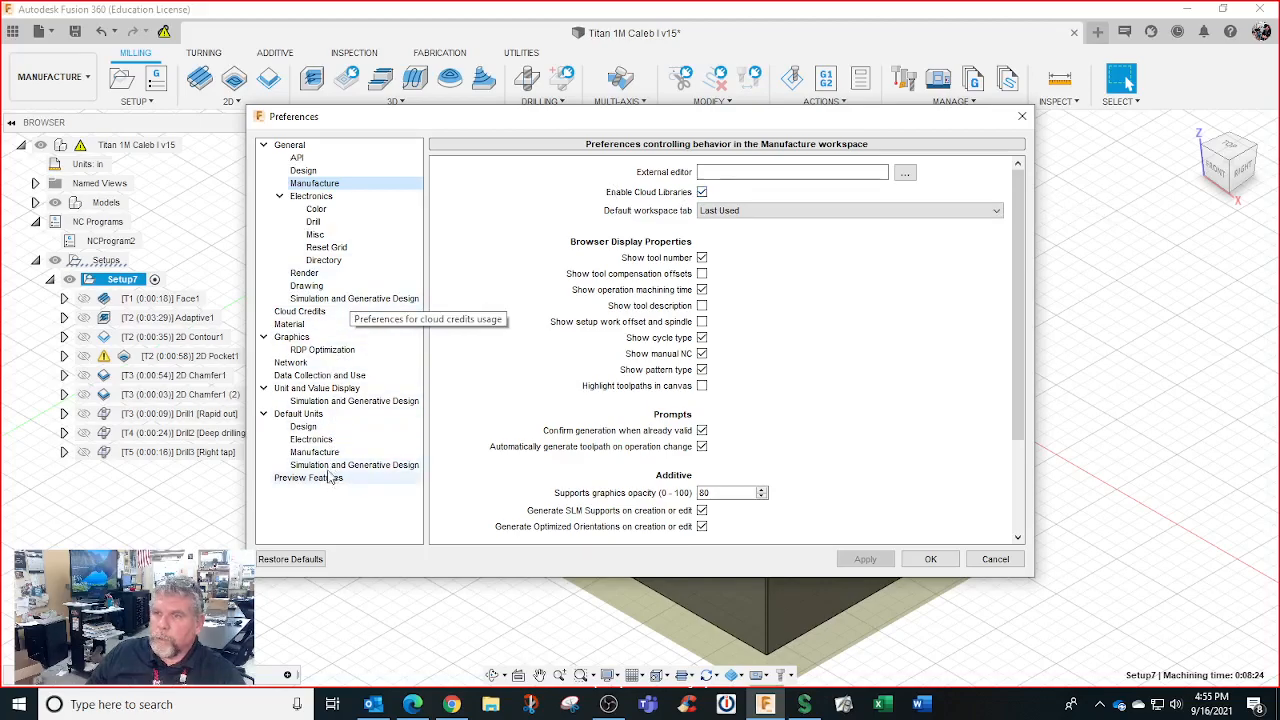
{"action": "left_click", "coordinate": [318, 428]}
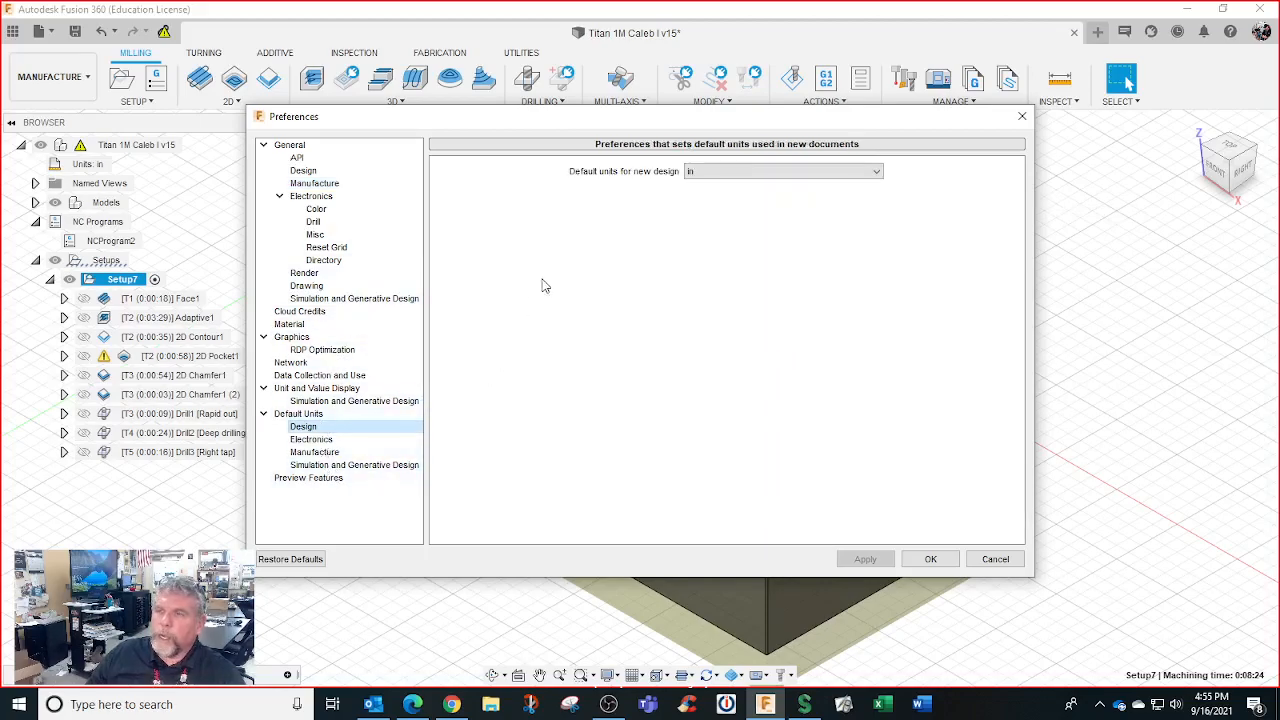
{"action": "left_click", "coordinate": [320, 452]}
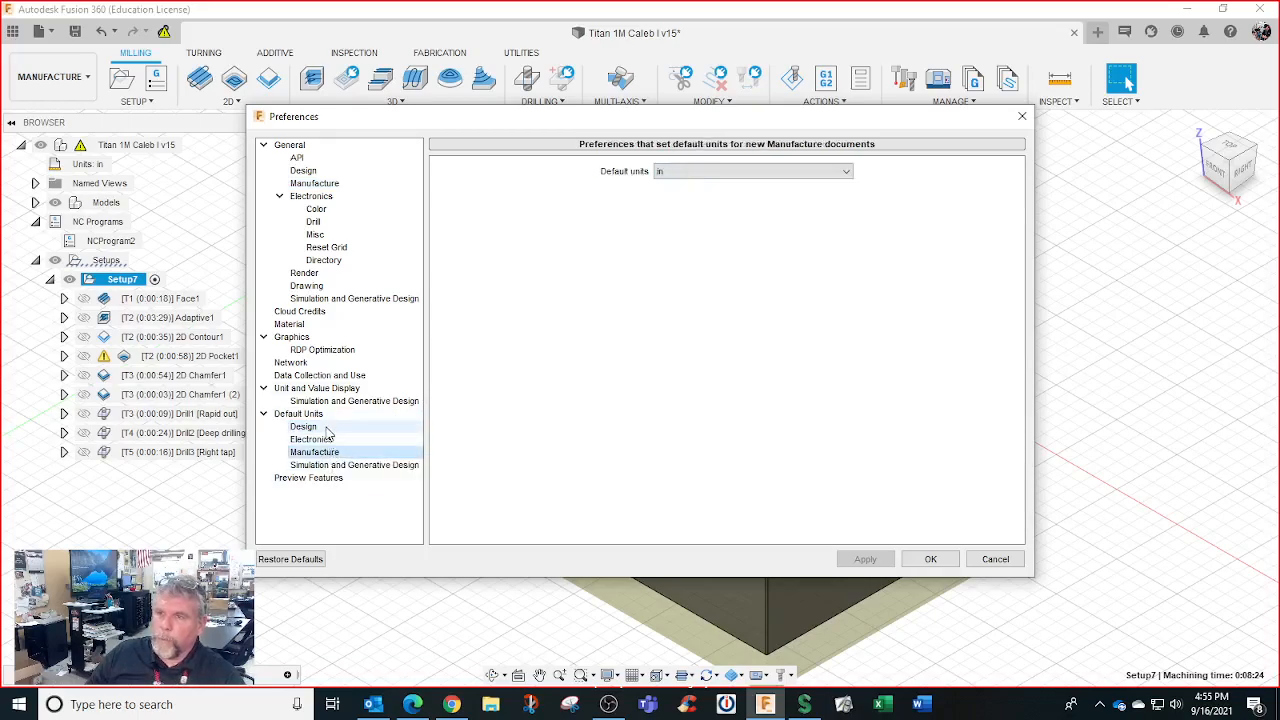
{"action": "left_click", "coordinate": [345, 478]}
{"action": "scroll", "coordinate": [580, 370], "scroll_direction": "down", "scroll_amount": 10}
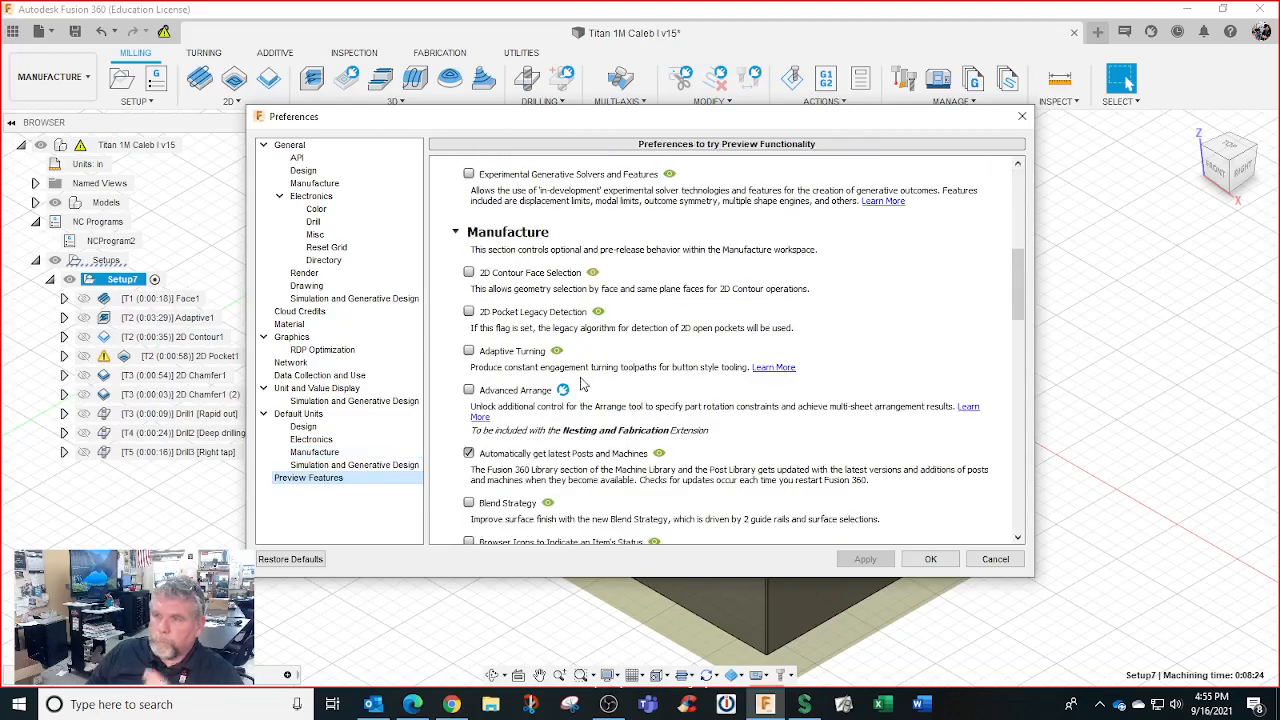
{"action": "scroll", "coordinate": [583, 383], "scroll_direction": "down", "scroll_amount": 5}
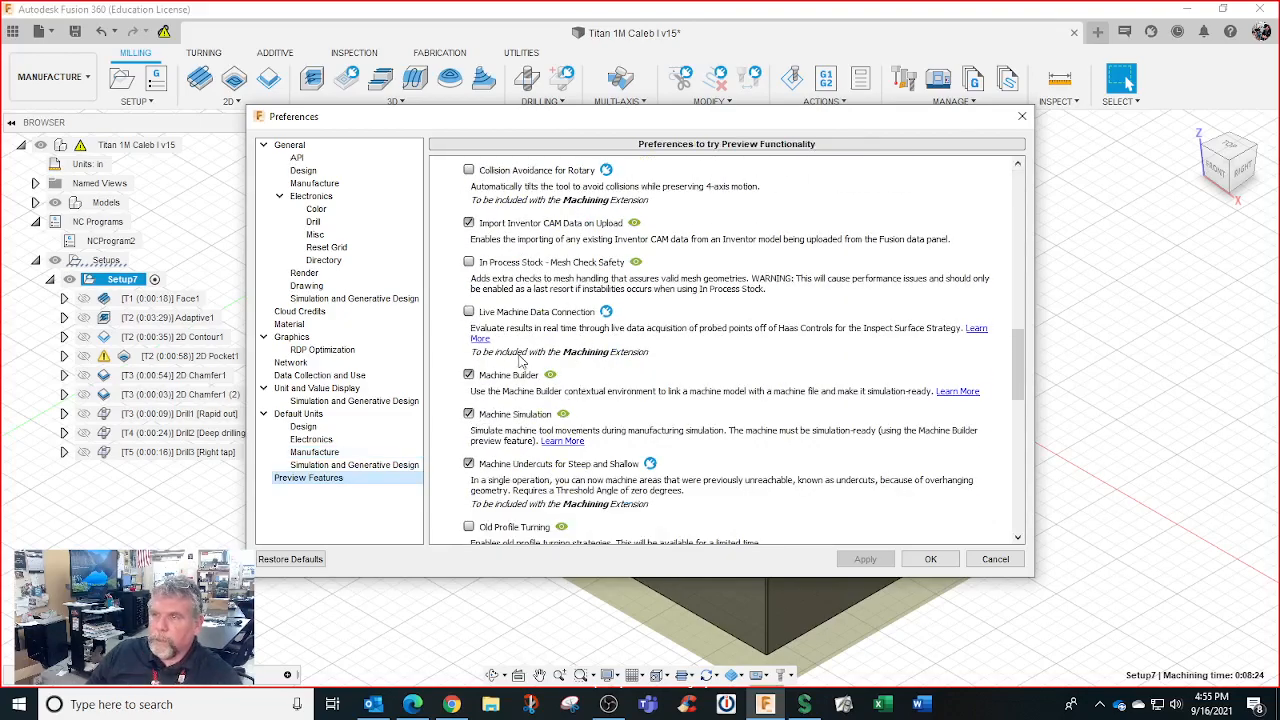
{"action": "scroll", "coordinate": [522, 364], "scroll_direction": "down", "scroll_amount": 5}
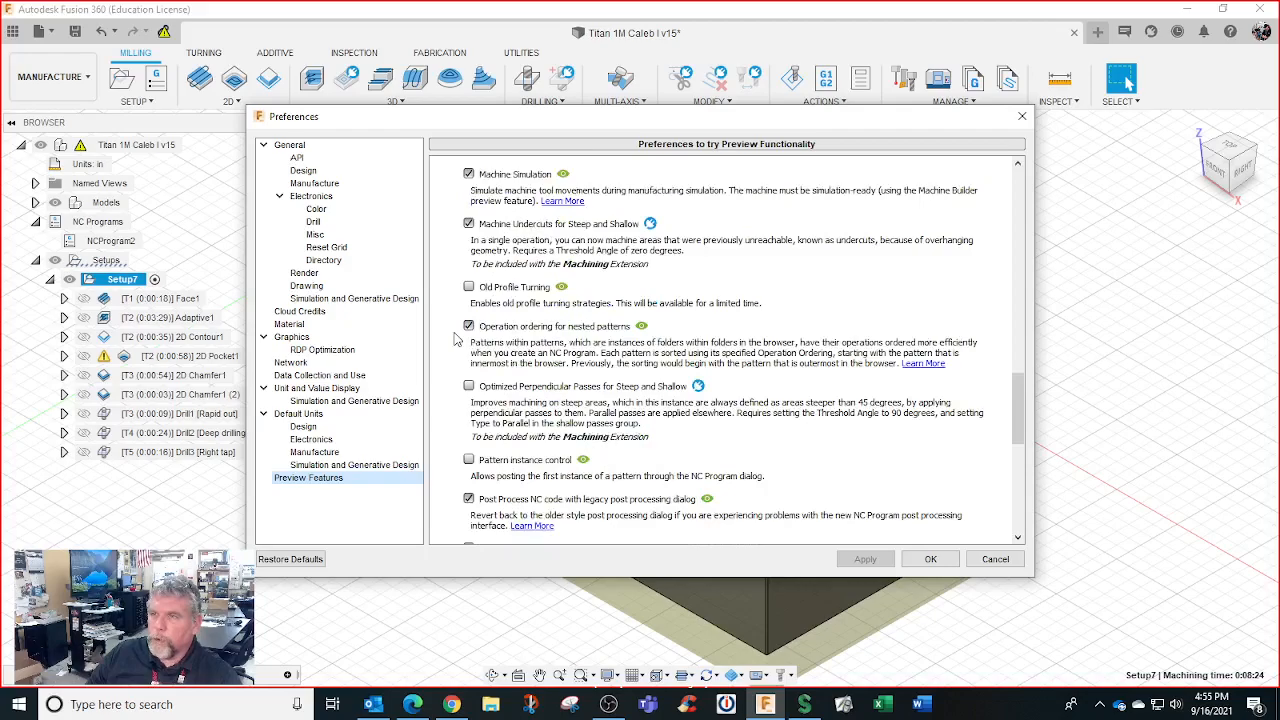
{"action": "scroll", "coordinate": [456, 340], "scroll_direction": "down", "scroll_amount": 2}
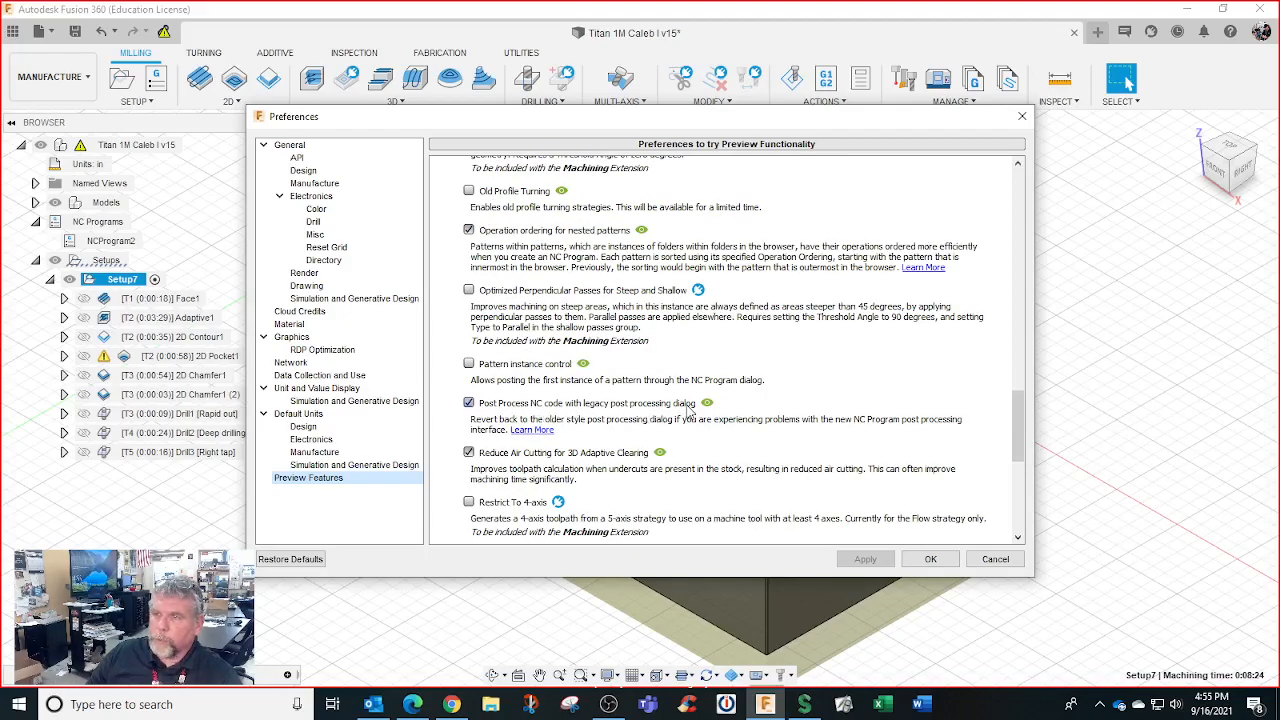
{"action": "left_click", "coordinate": [984, 560]}
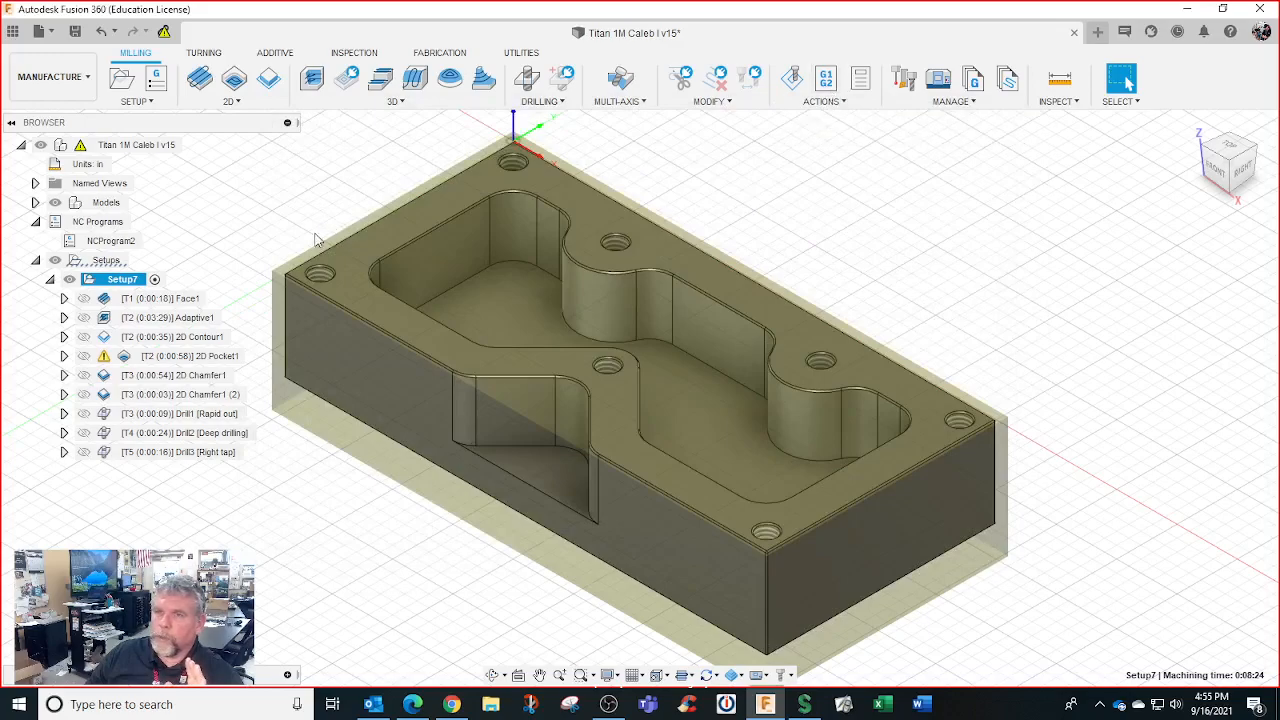
Preview 2D Contour1, then select Setup7 and start post-processing it
{"action": "left_click", "coordinate": [134, 281]}
{"action": "left_click", "coordinate": [148, 337]}
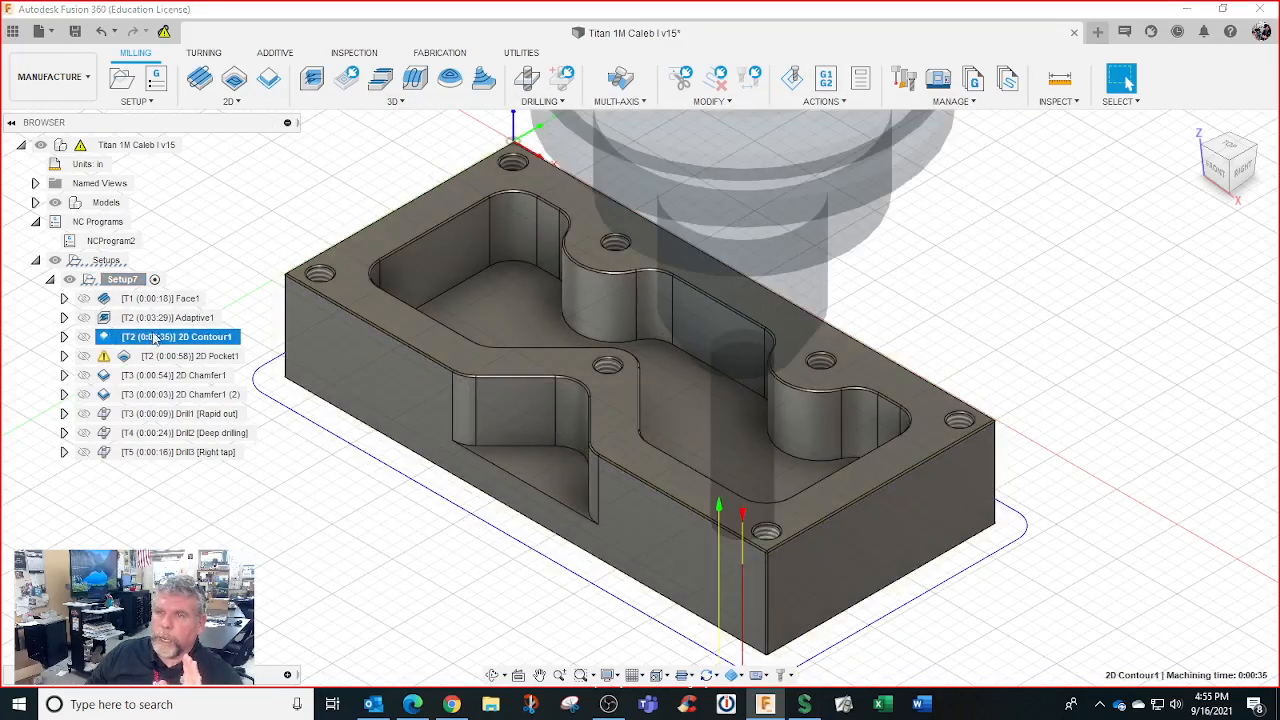
{"action": "left_click", "coordinate": [130, 281]}
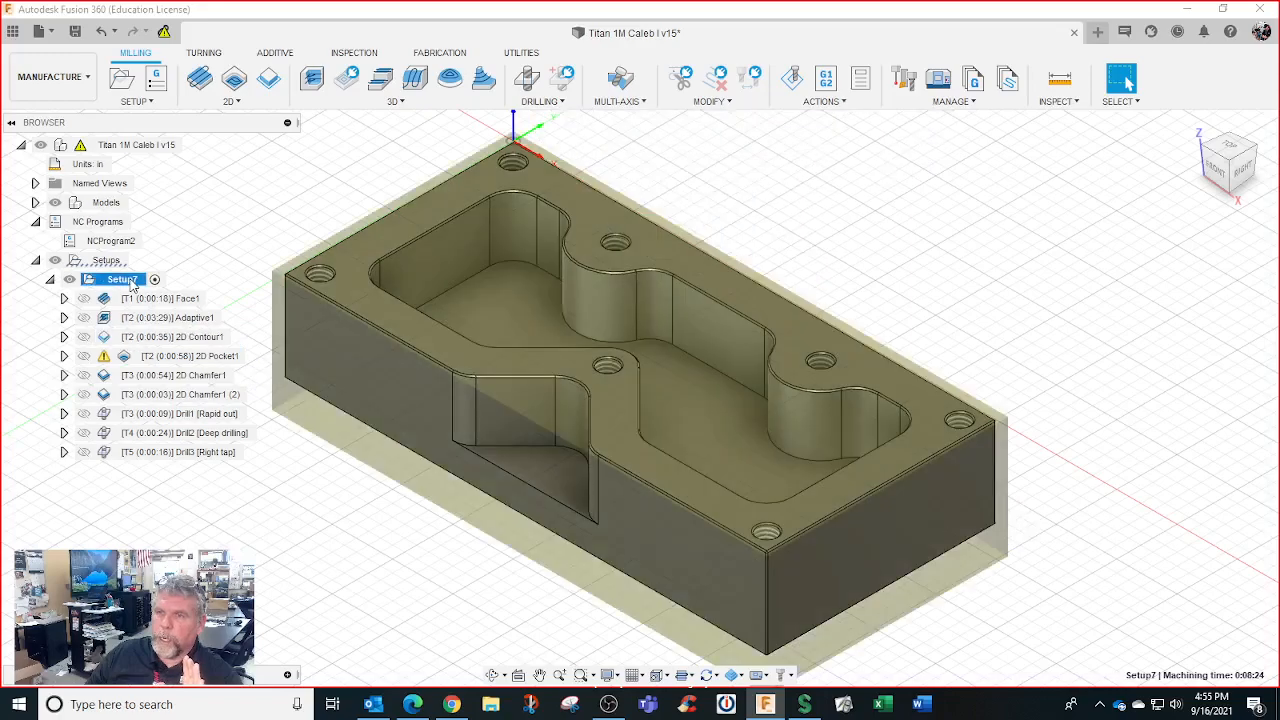
{"action": "right_click", "coordinate": [128, 283]}
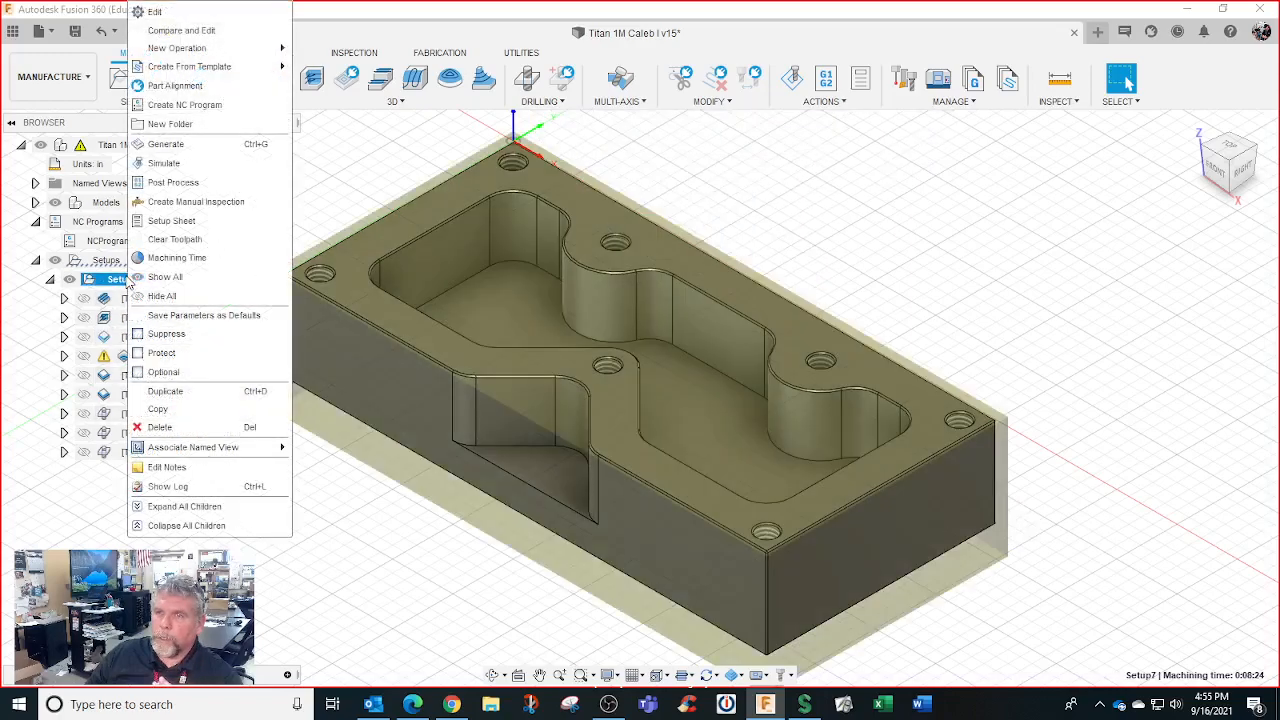
{"action": "left_click", "coordinate": [174, 184]}
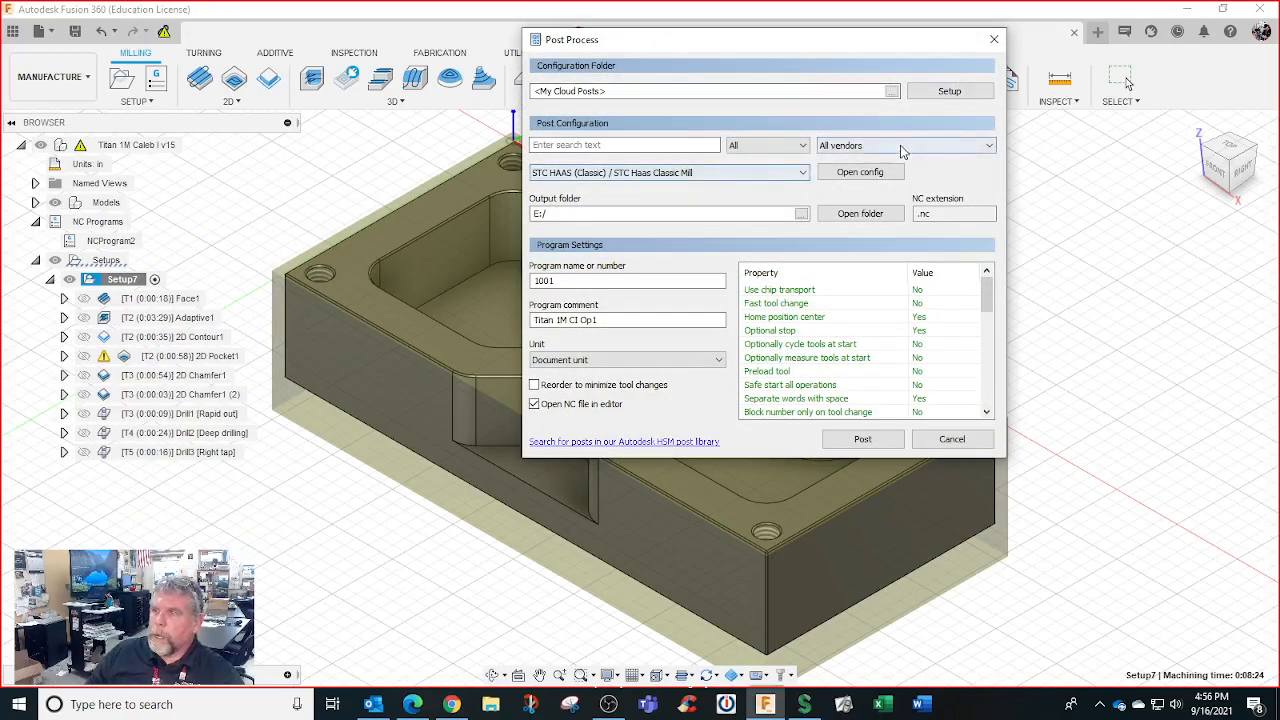
Choose the Intelitek post processor from the installed post library
{"action": "left_click", "coordinate": [965, 91]}
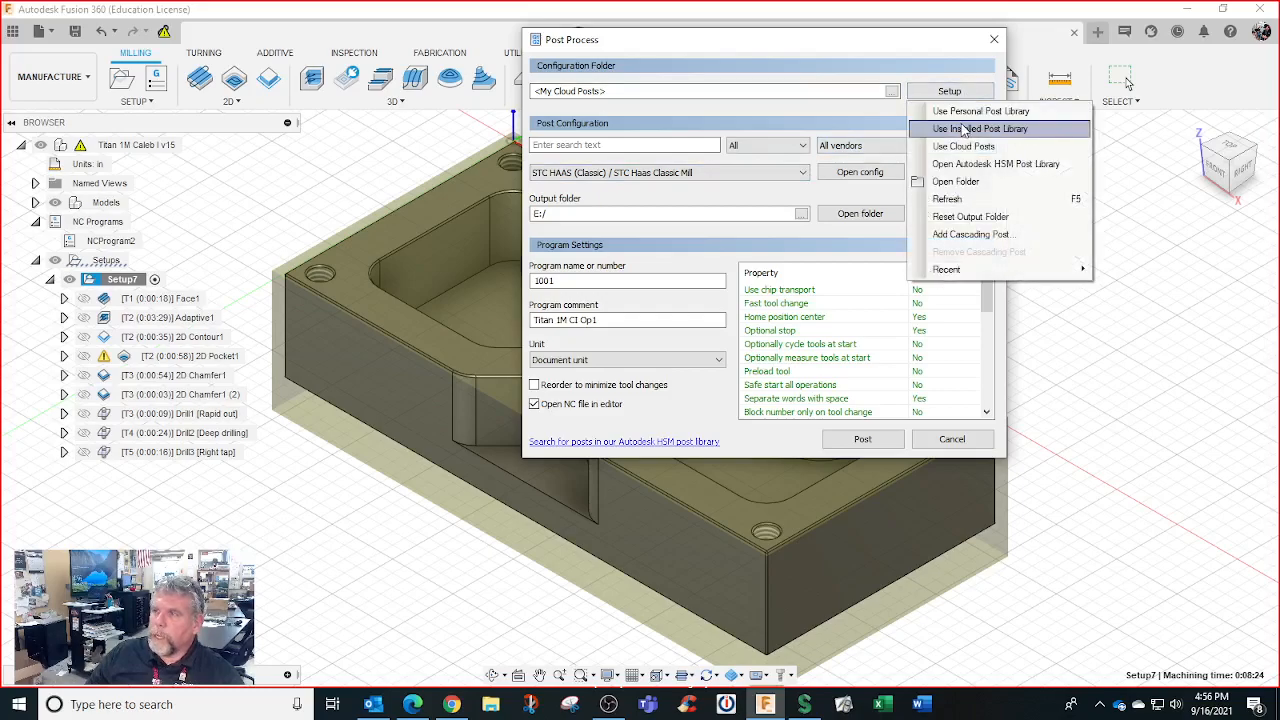
{"action": "left_click", "coordinate": [965, 130]}
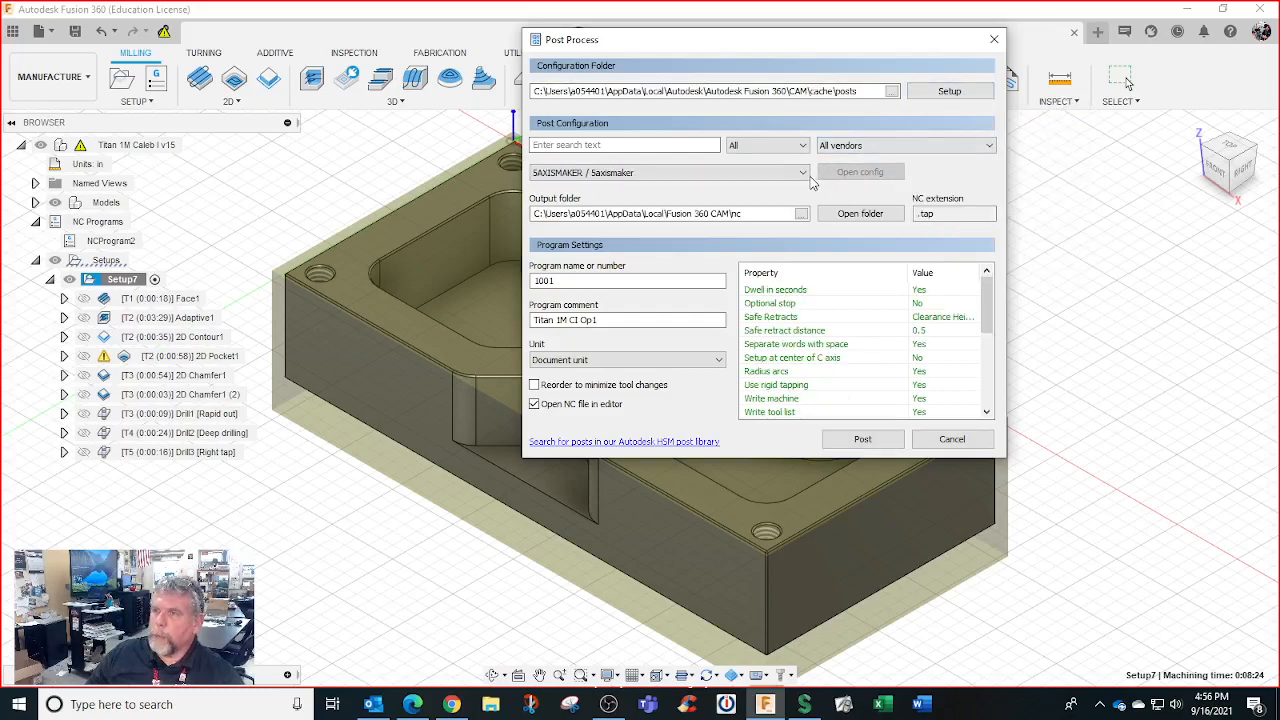
{"action": "left_click", "coordinate": [805, 174]}
{"action": "scroll", "coordinate": [765, 307], "scroll_direction": "down", "scroll_amount": 10}
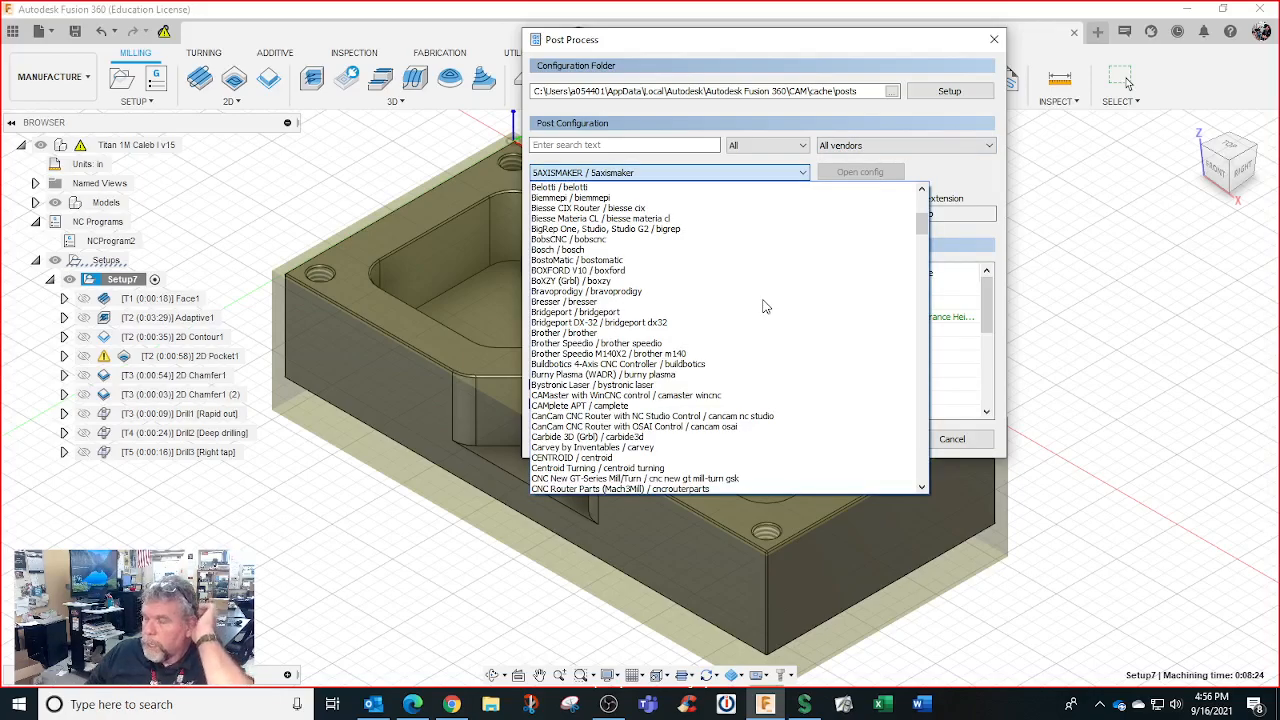
{"action": "scroll", "coordinate": [765, 307], "scroll_direction": "down", "scroll_amount": 15}
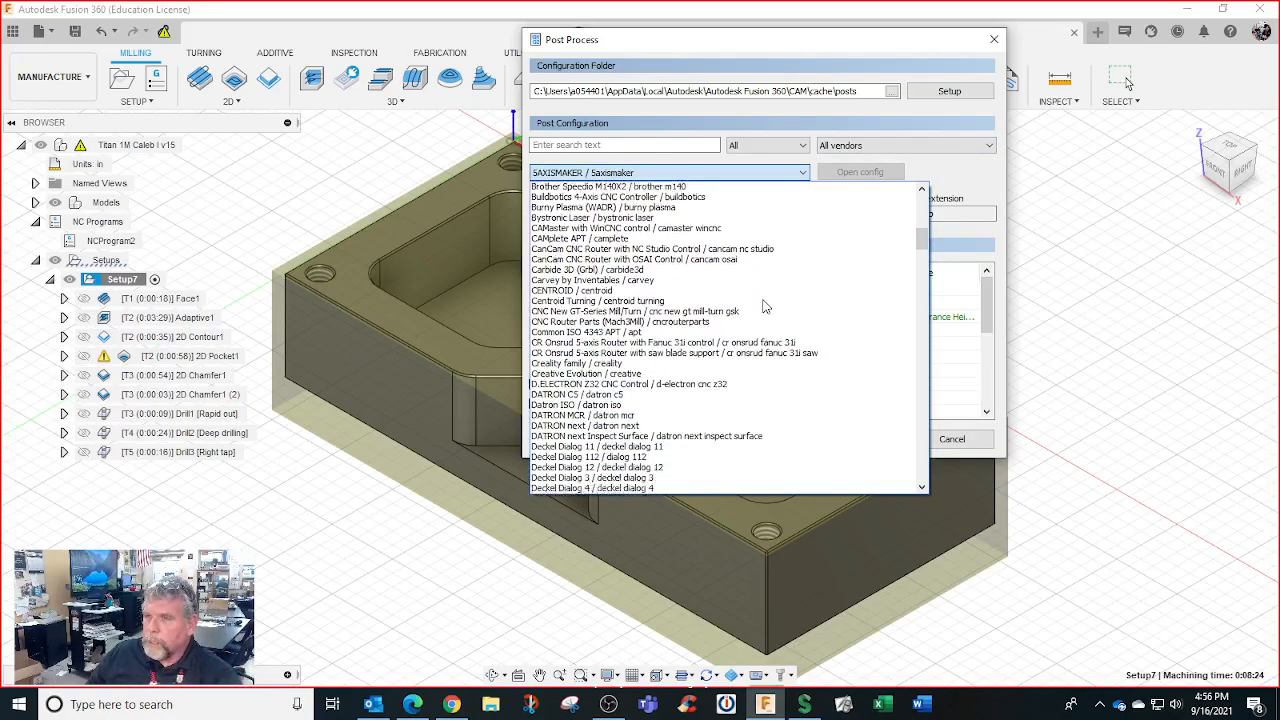
{"action": "scroll", "coordinate": [765, 307], "scroll_direction": "down", "scroll_amount": 13}
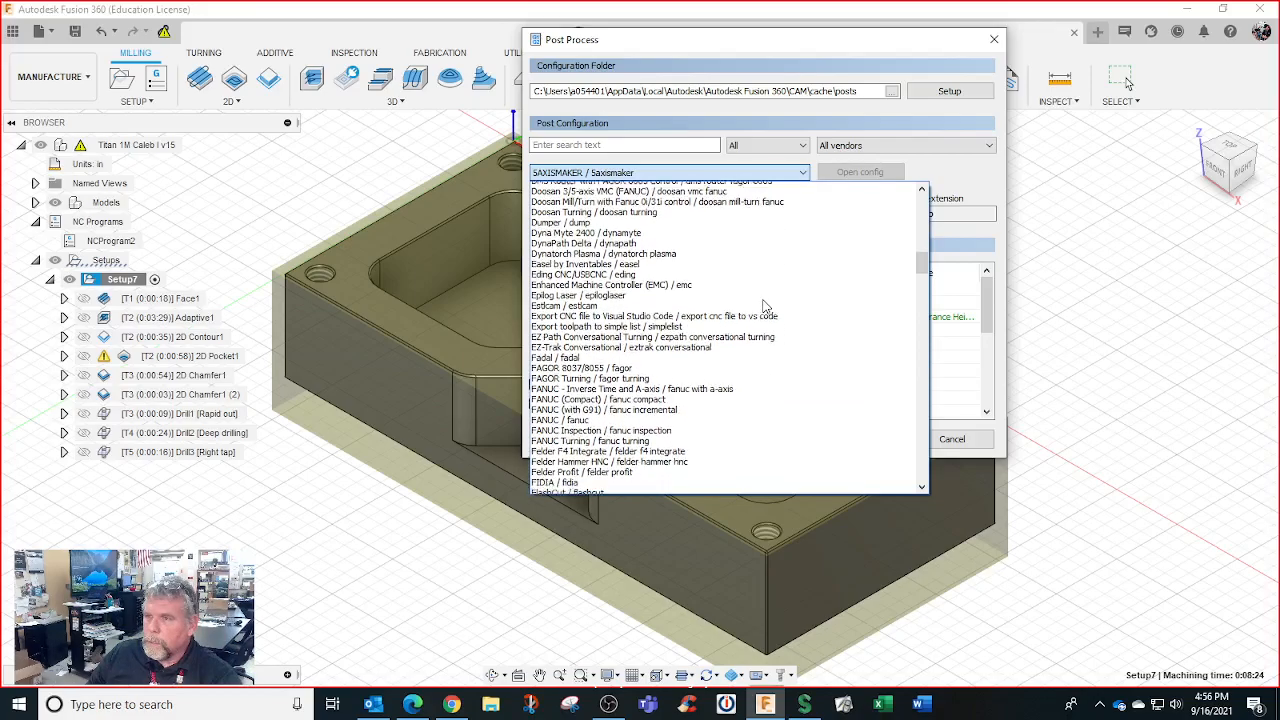
{"action": "scroll", "coordinate": [765, 307], "scroll_direction": "down", "scroll_amount": 15}
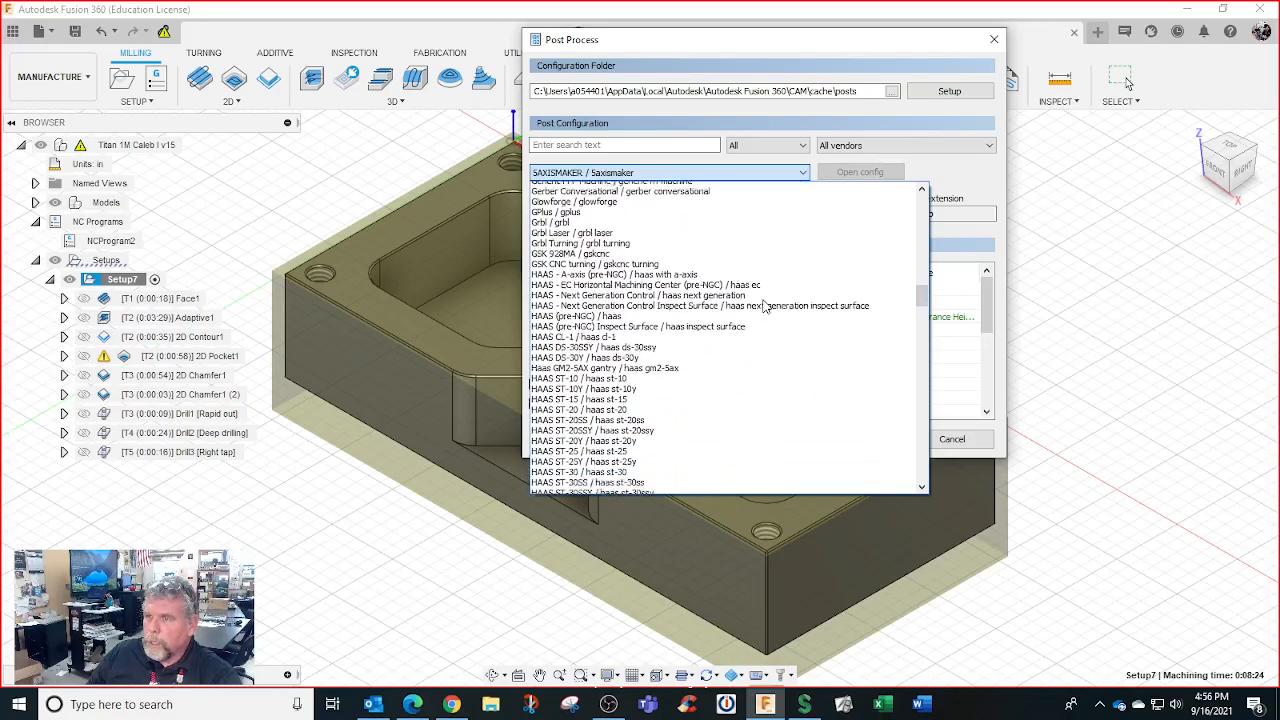
{"action": "scroll", "coordinate": [765, 307], "scroll_direction": "down", "scroll_amount": 5}
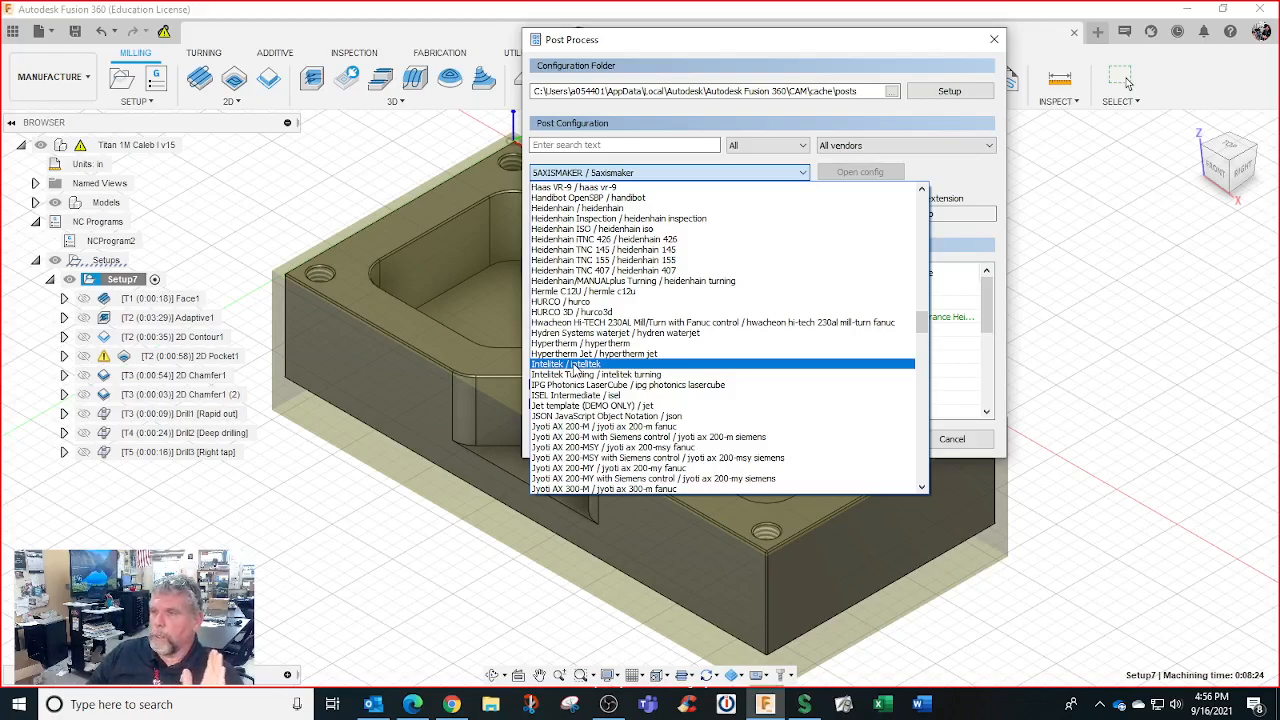
{"action": "left_click", "coordinate": [575, 366]}
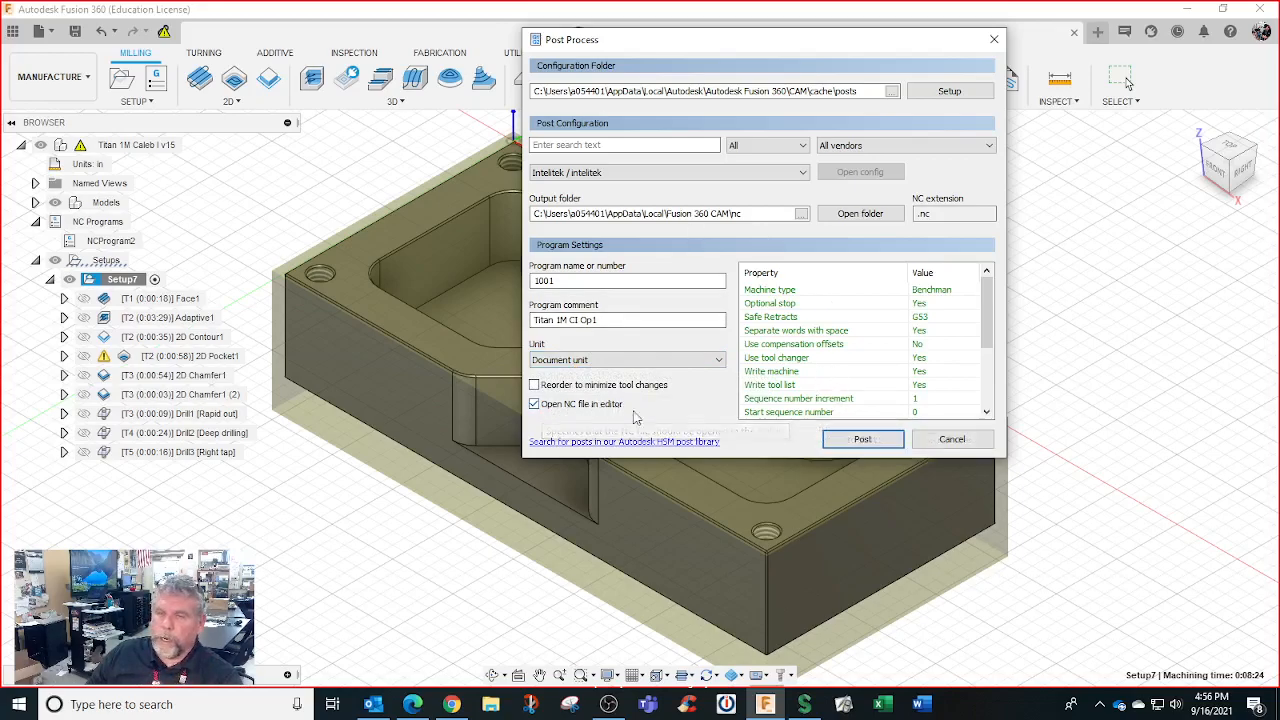
Change the post output folder to USB Drive (E:) and post Setup7's NC code there
{"action": "left_click", "coordinate": [874, 441]}
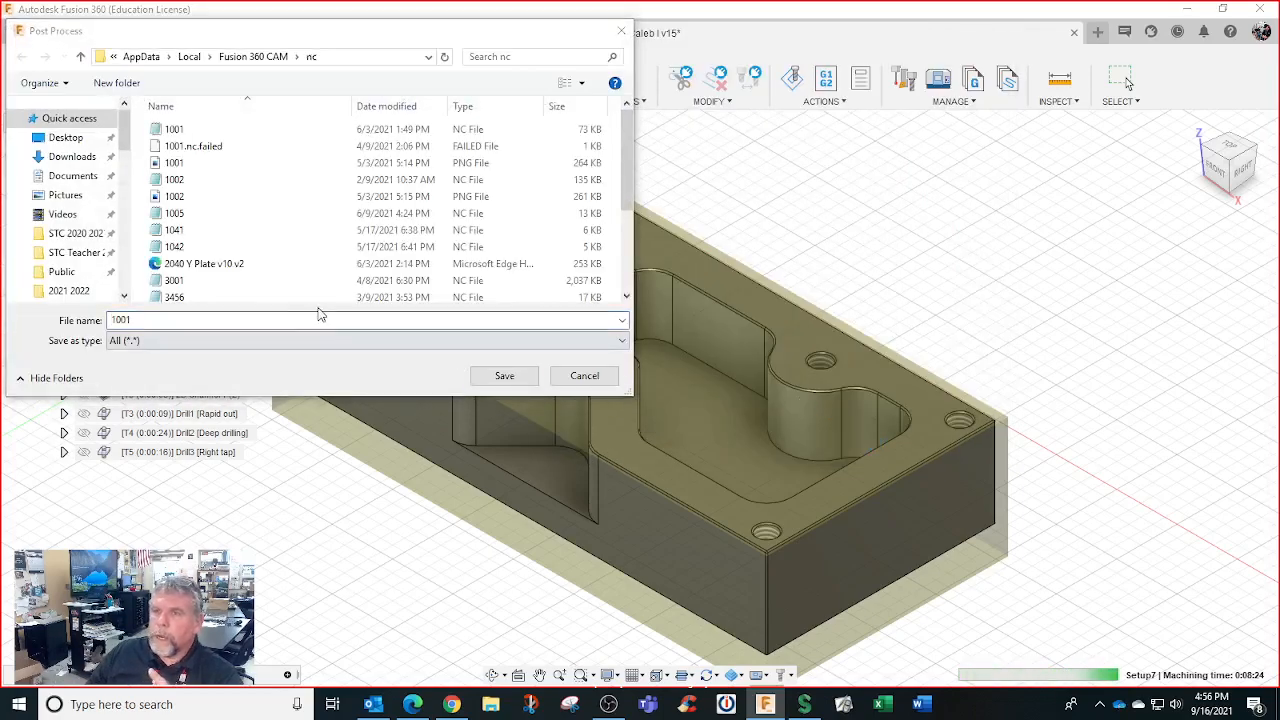
{"action": "left_click", "coordinate": [585, 377]}
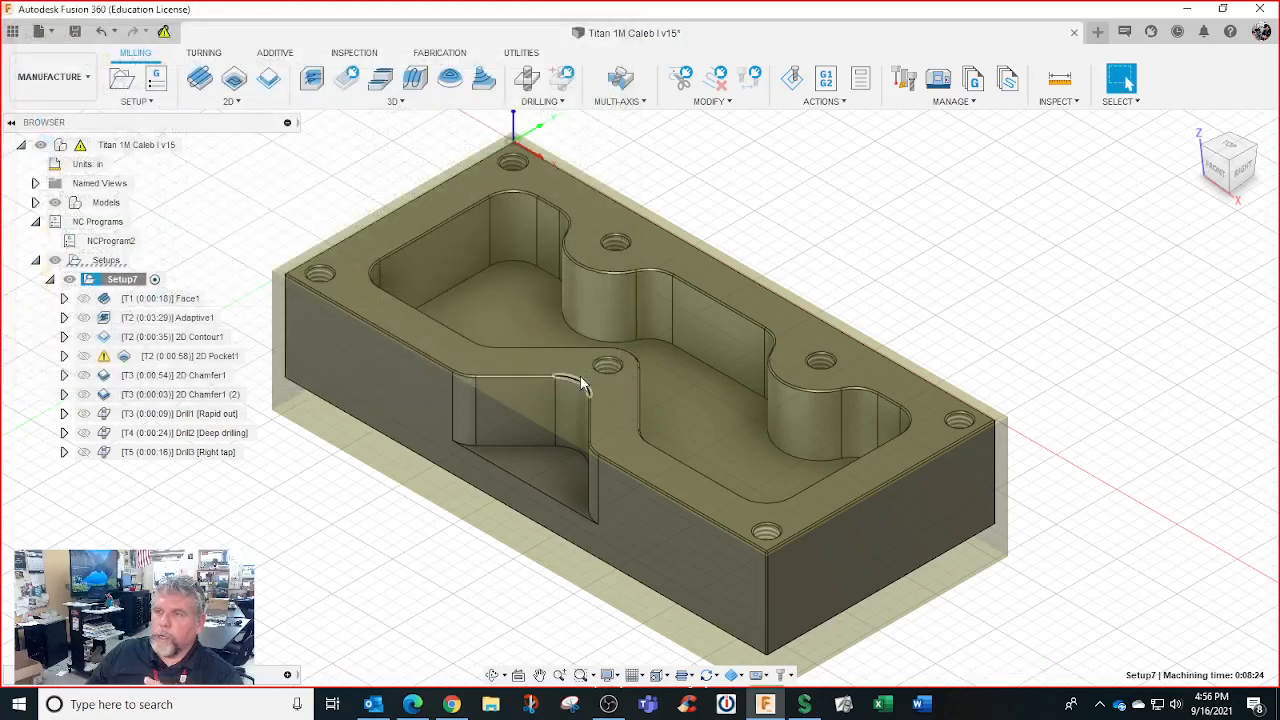
{"action": "left_click", "coordinate": [826, 80]}
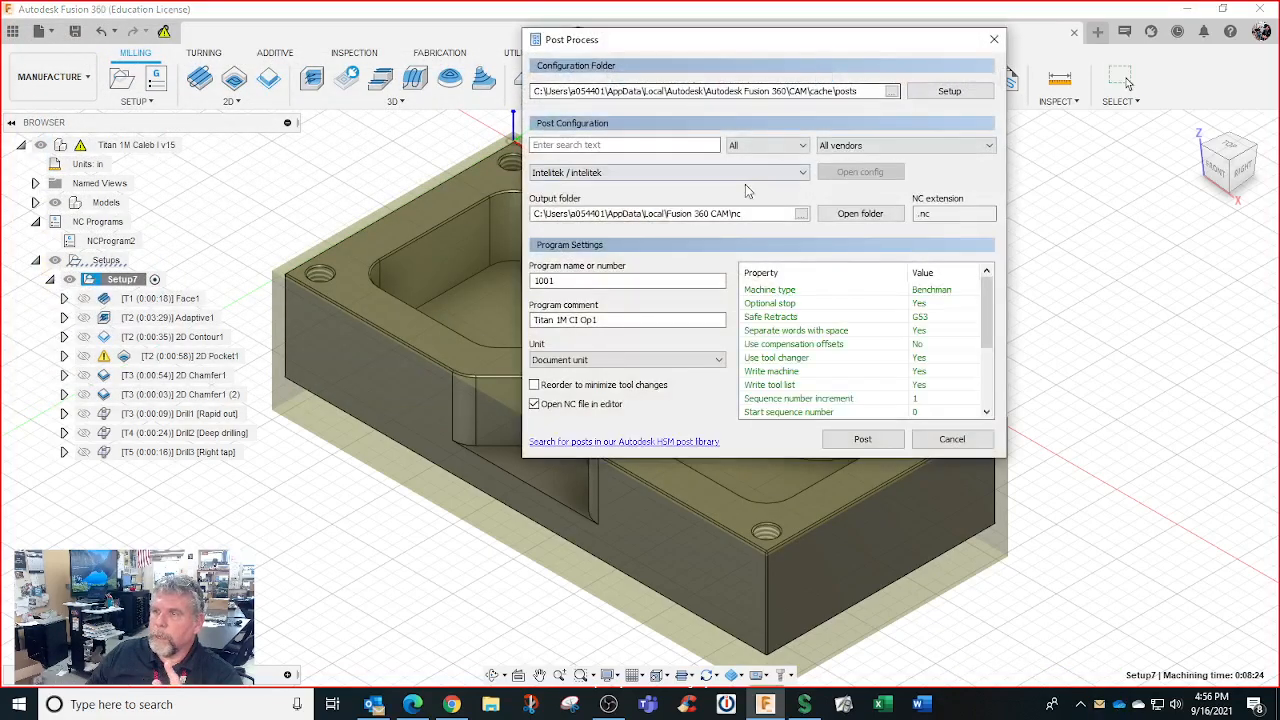
{"action": "left_click", "coordinate": [801, 214]}
{"action": "scroll", "coordinate": [647, 301], "scroll_direction": "down", "scroll_amount": 1}
{"action": "scroll", "coordinate": [613, 304], "scroll_direction": "down", "scroll_amount": 1}
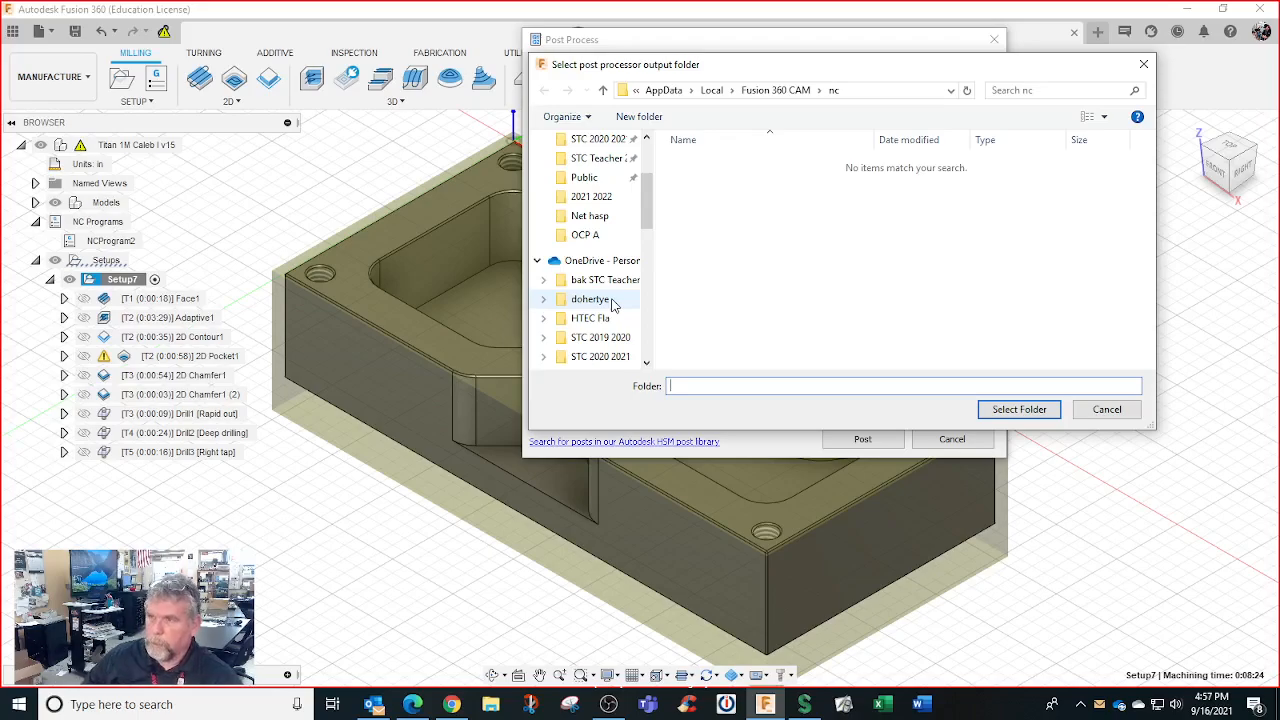
{"action": "scroll", "coordinate": [613, 304], "scroll_direction": "down", "scroll_amount": 15}
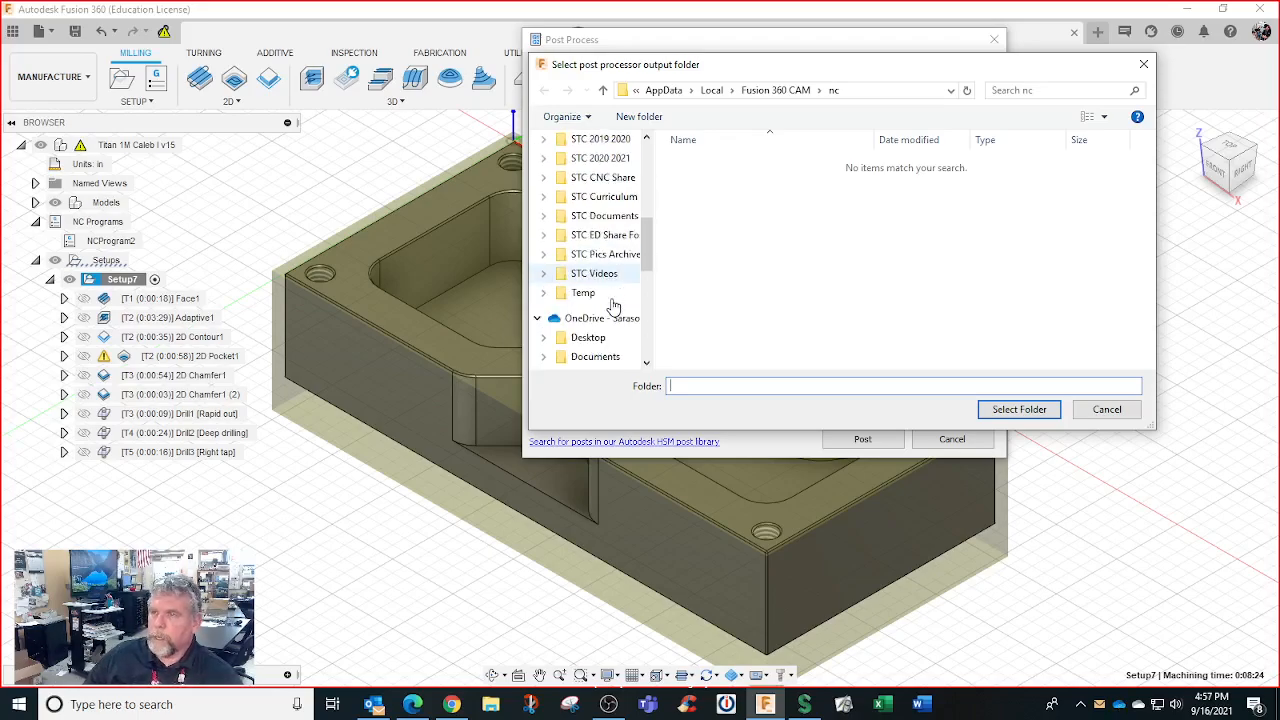
{"action": "scroll", "coordinate": [613, 304], "scroll_direction": "down", "scroll_amount": 3}
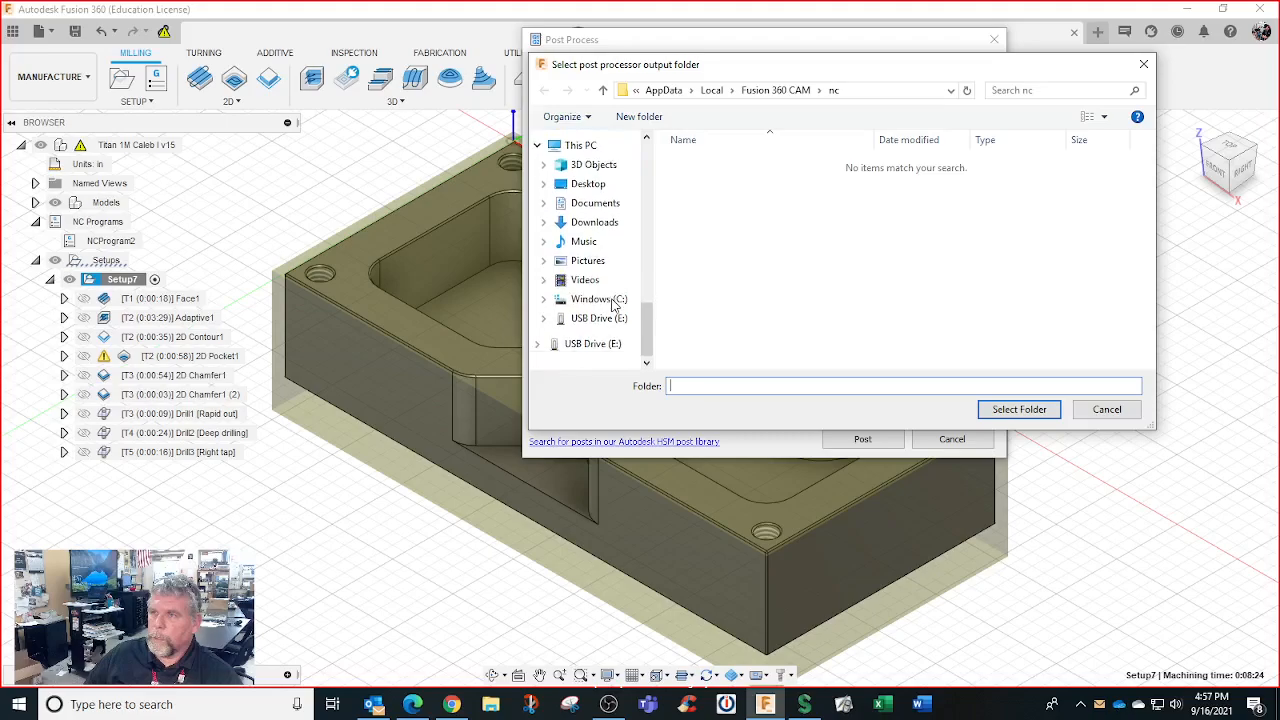
{"action": "left_click", "coordinate": [605, 320]}
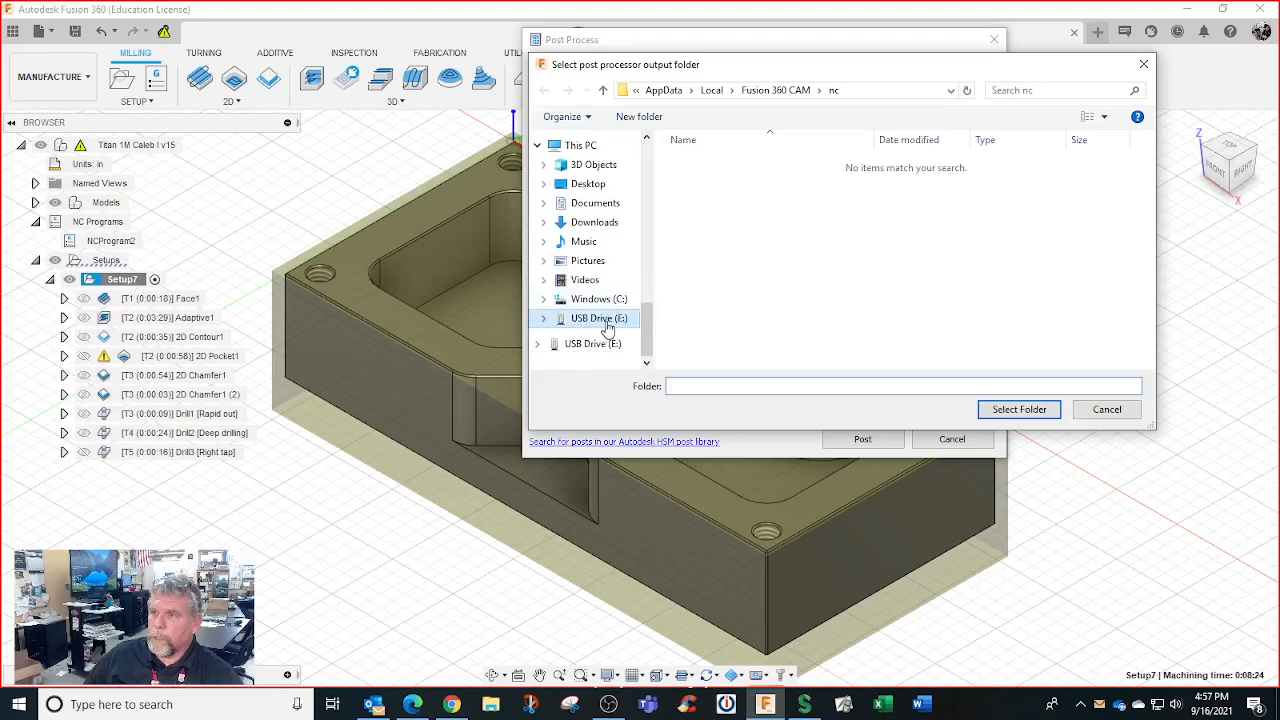
{"action": "left_click", "coordinate": [1019, 410]}
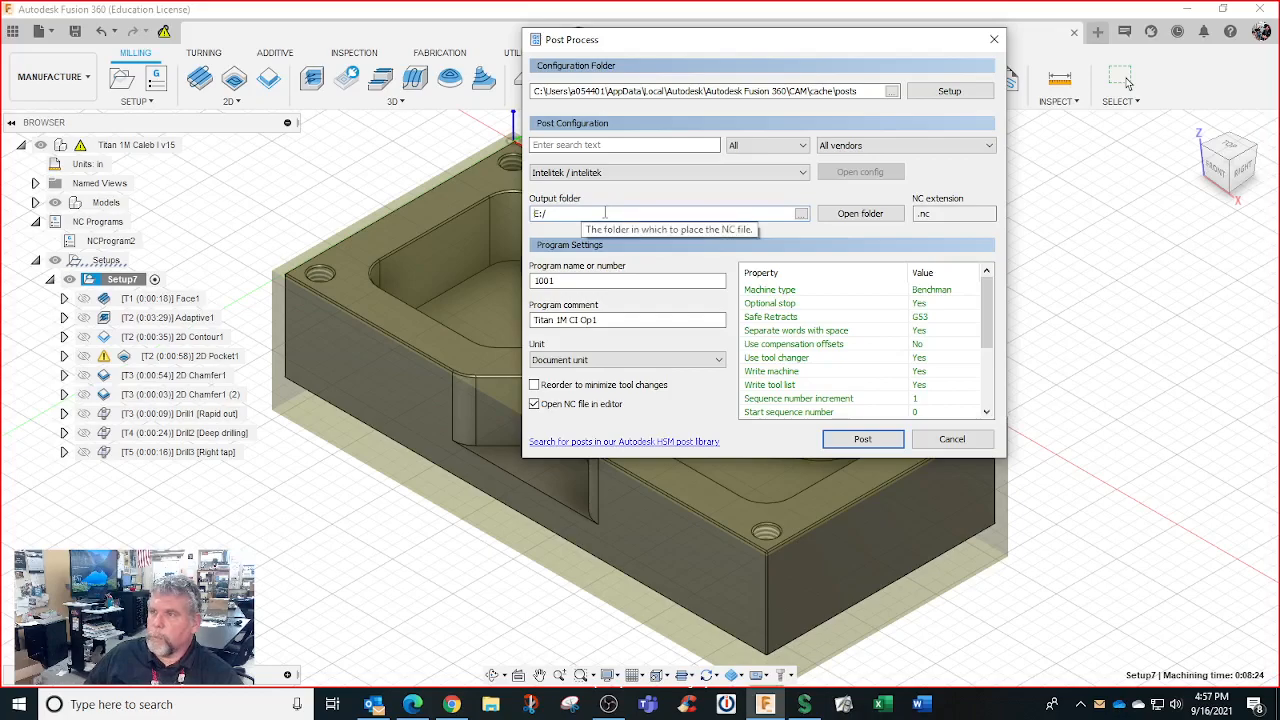
{"action": "left_click", "coordinate": [863, 439]}
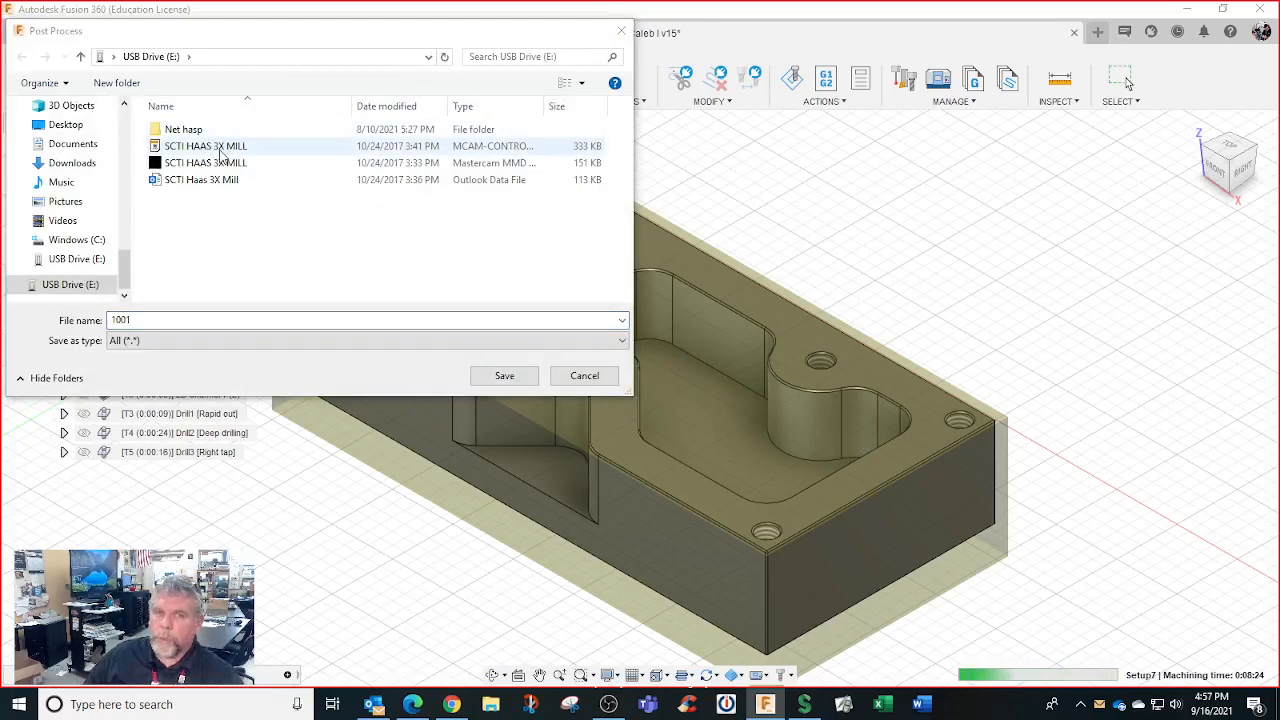
Save NC file 1001 to the USB drive and post-process Setup7 into the code editor
{"action": "left_click", "coordinate": [506, 377]}
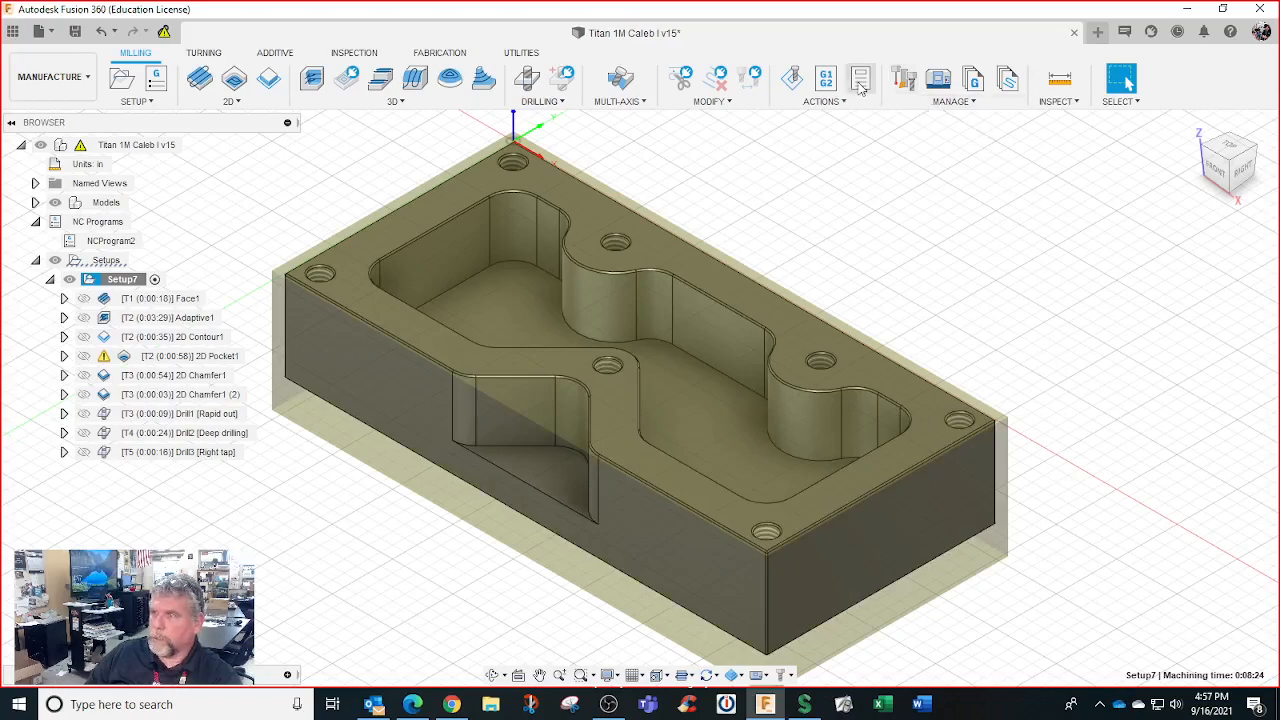
{"action": "left_click", "coordinate": [826, 84]}
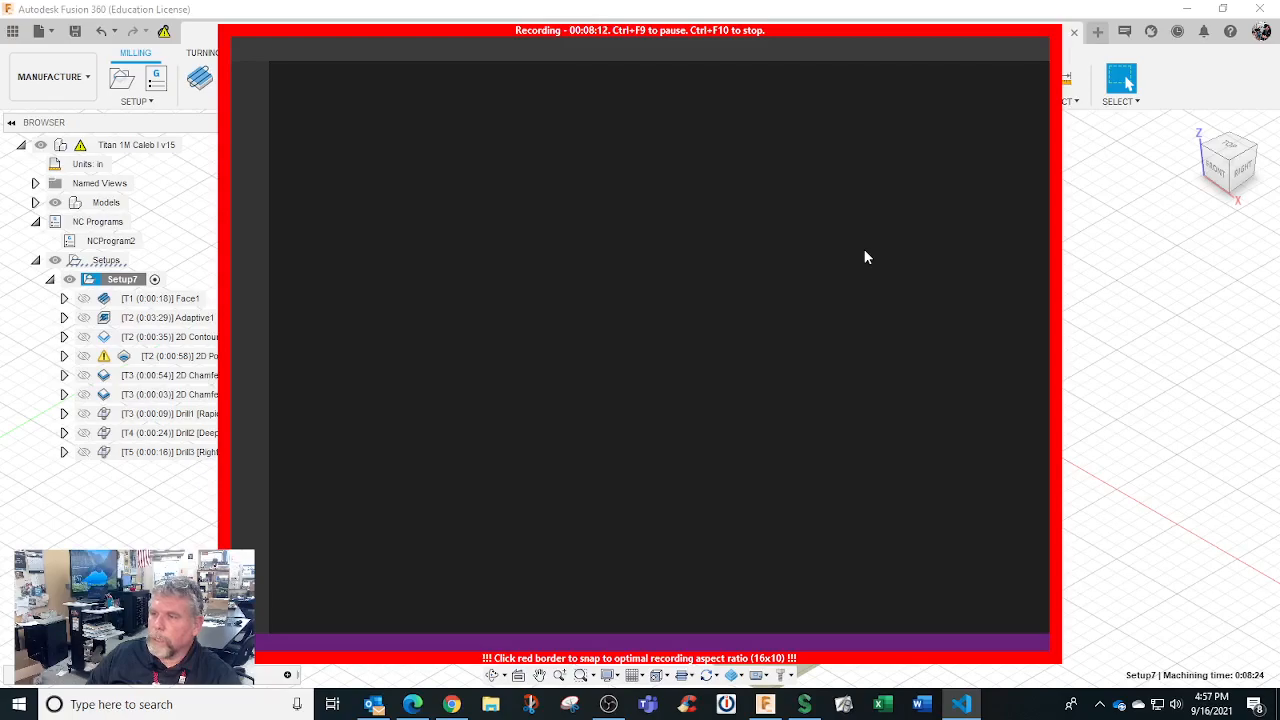
Show the 1001.nc tab in VS Code and scroll through its G-code lines
{"action": "mouse_move", "coordinate": [961, 708]}
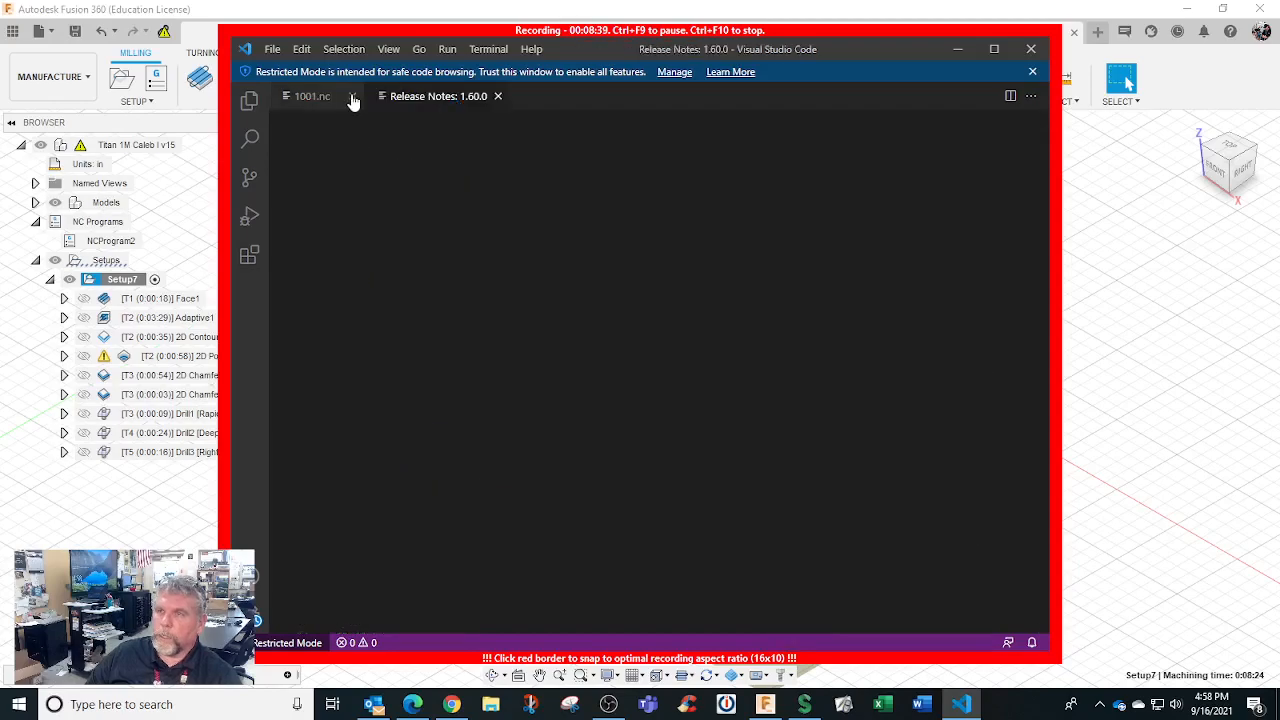
{"action": "left_click", "coordinate": [320, 97]}
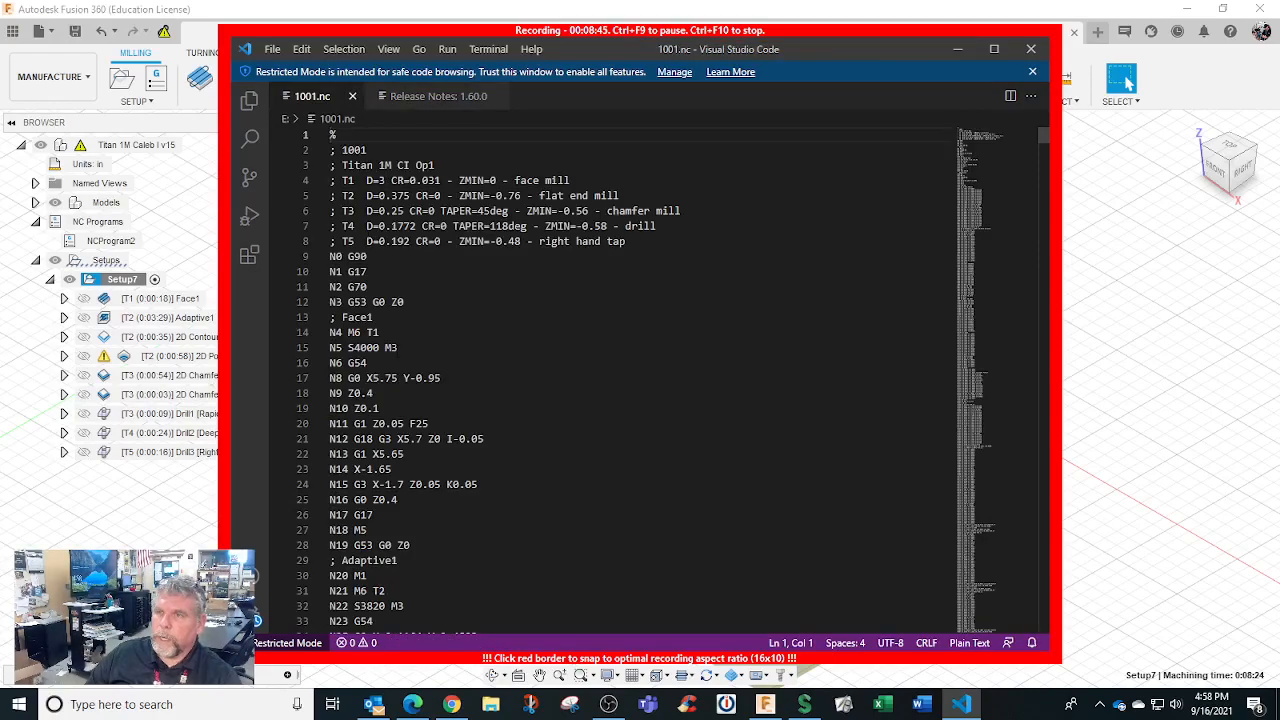
{"action": "scroll", "coordinate": [640, 380], "scroll_direction": "down", "scroll_amount": 7}
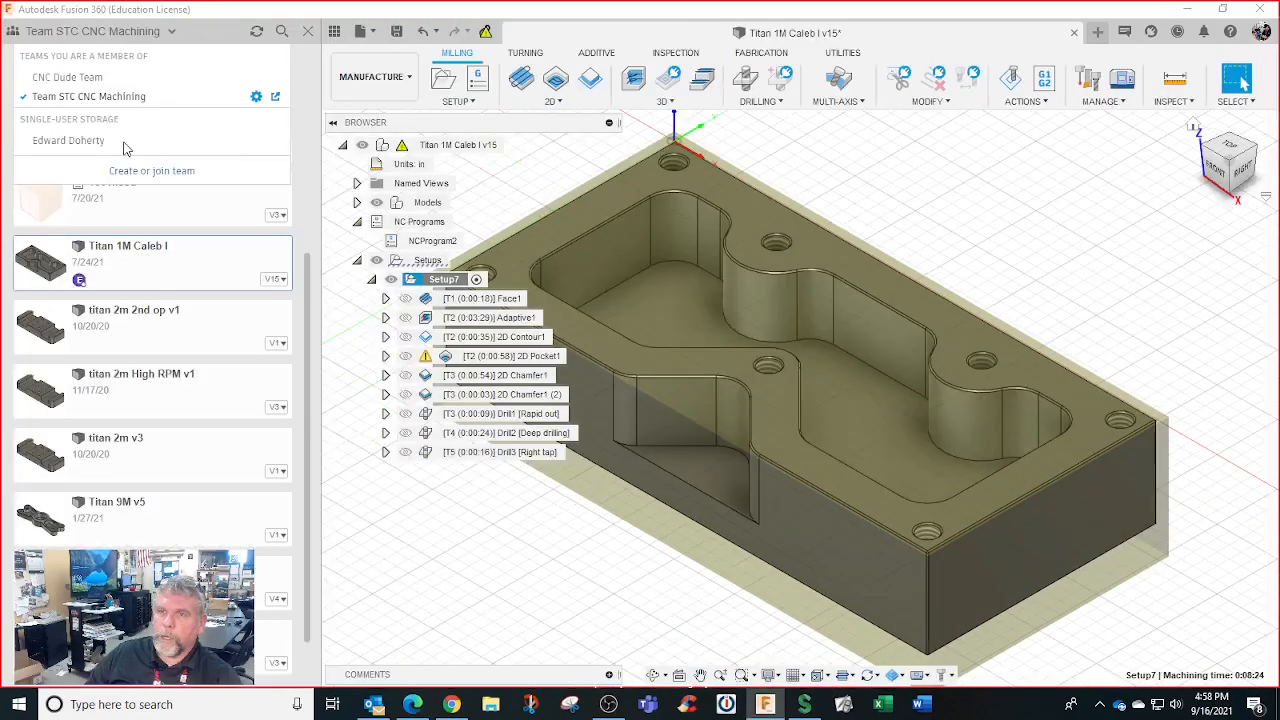
Switch to personal single-user storage and show All Projects
{"action": "left_click", "coordinate": [100, 143]}
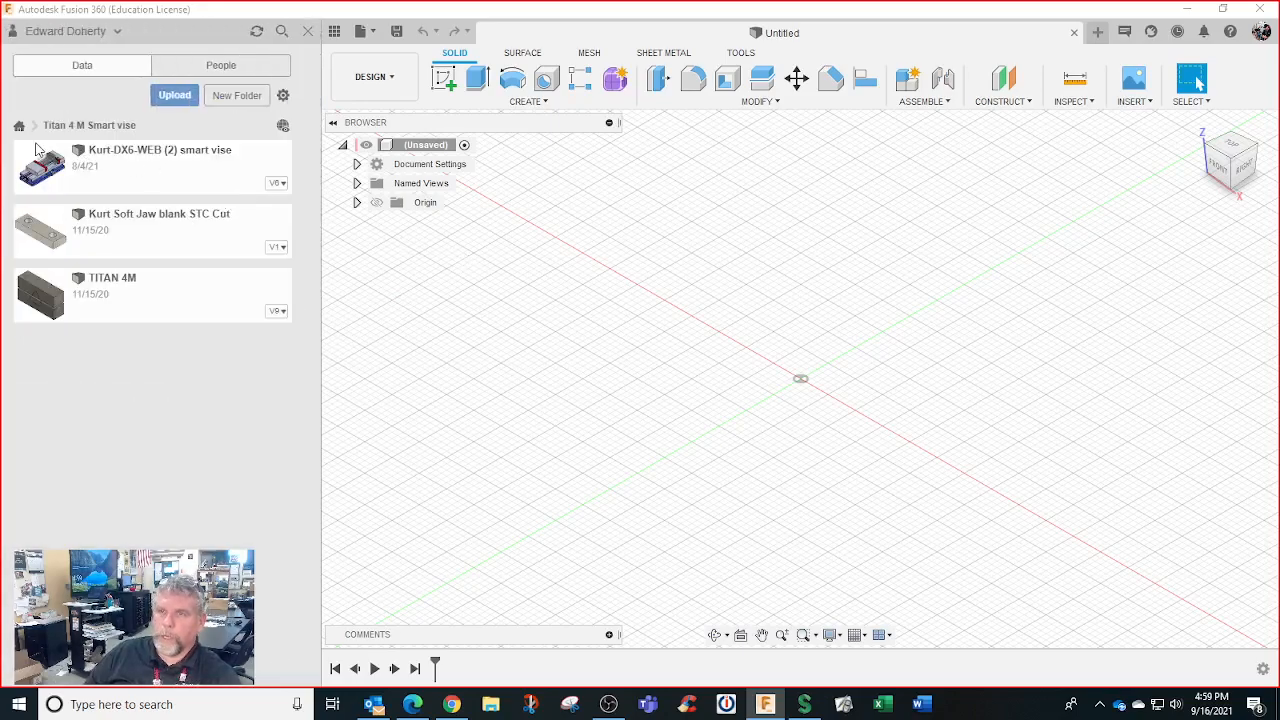
{"action": "left_click", "coordinate": [19, 126]}
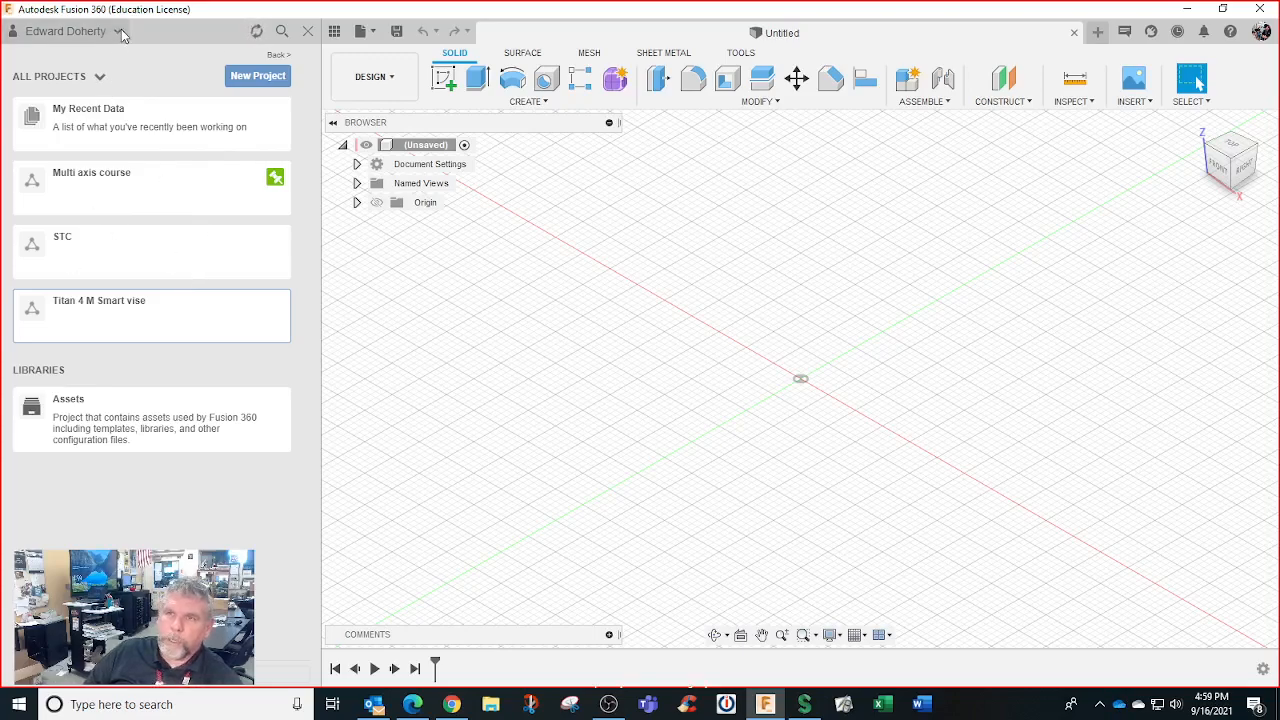
Browse the Assets library's CAMPosts and CAMTools folders, then bring up the team list
{"action": "left_click", "coordinate": [129, 428]}
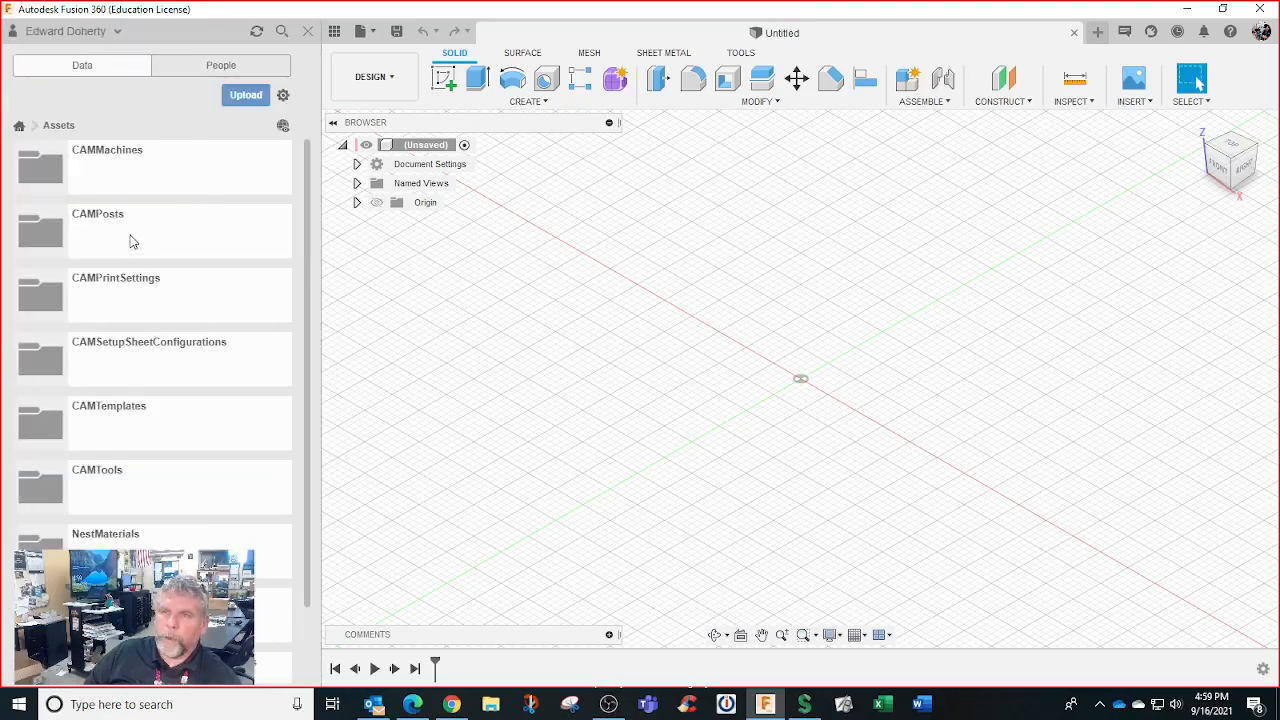
{"action": "left_click", "coordinate": [129, 241]}
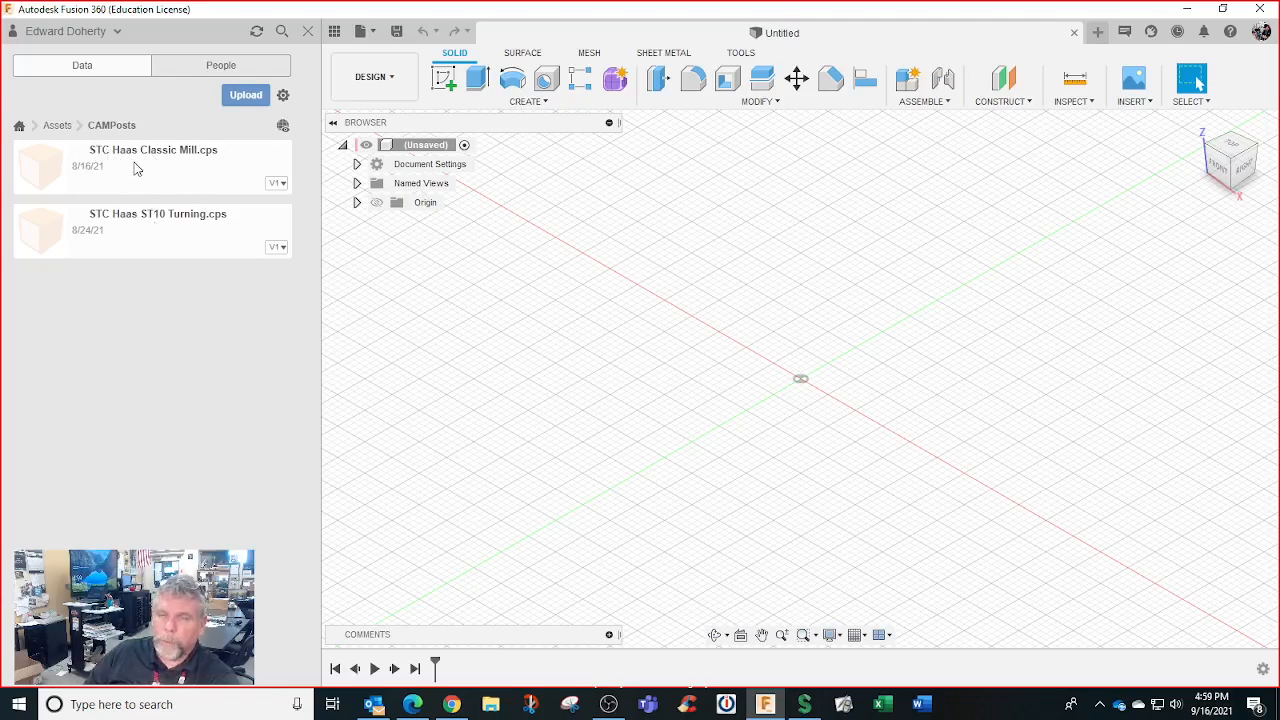
{"action": "left_click", "coordinate": [63, 128]}
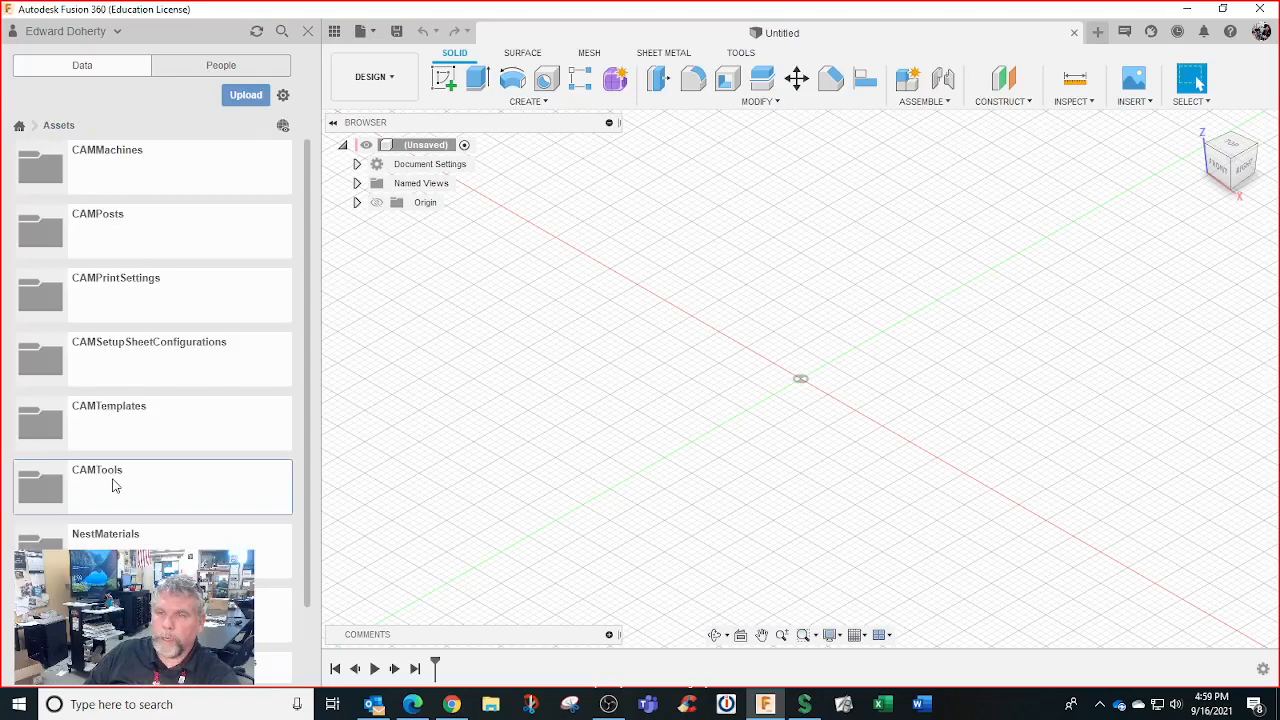
{"action": "left_click", "coordinate": [115, 485]}
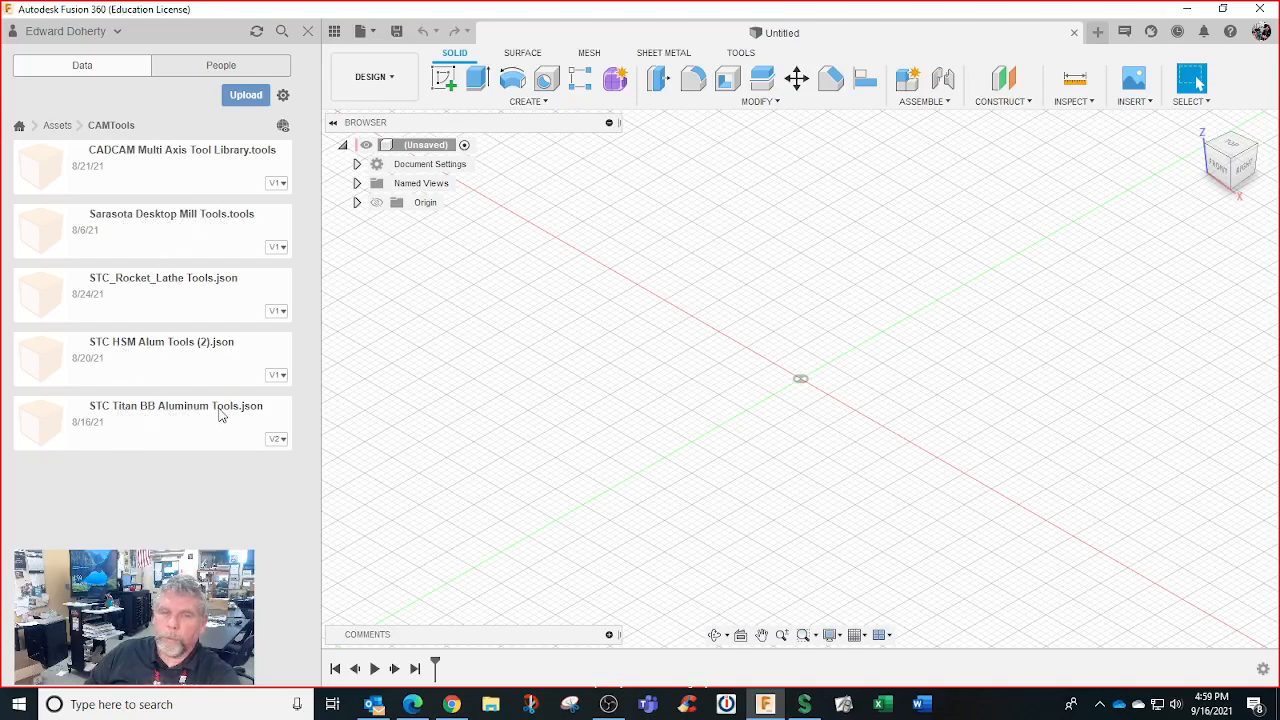
{"action": "left_click", "coordinate": [57, 125]}
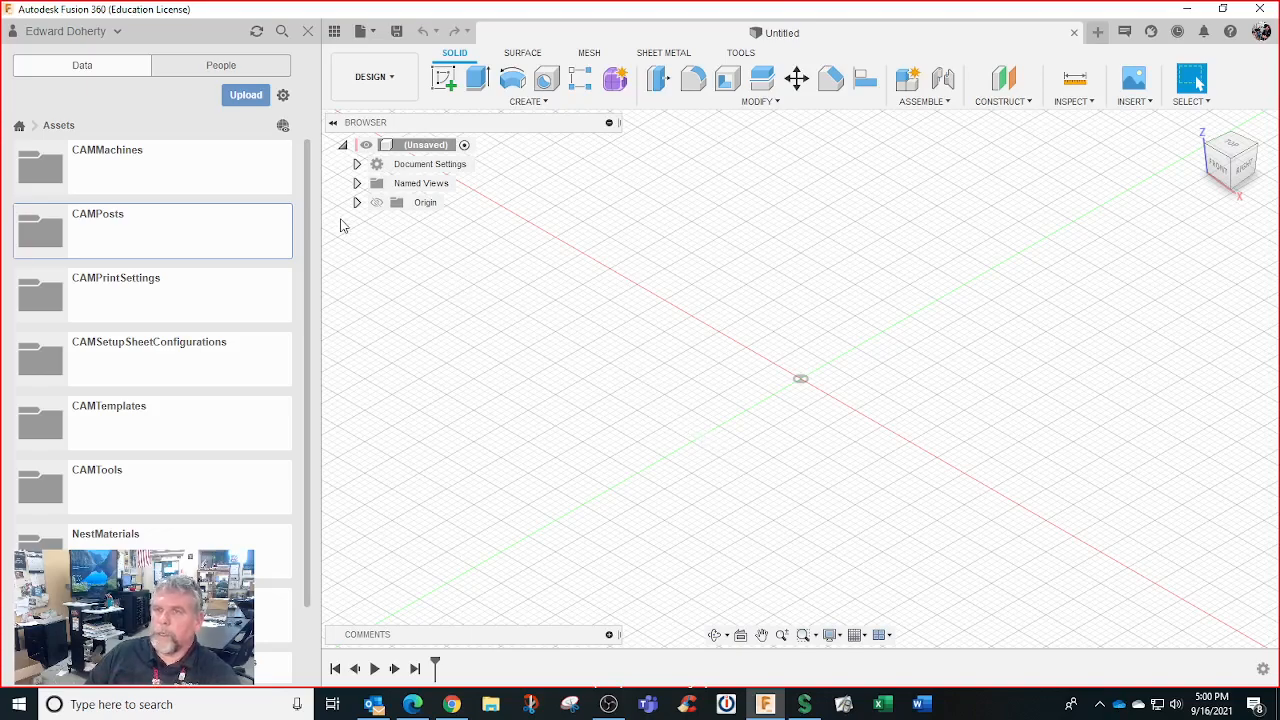
{"action": "left_click", "coordinate": [117, 32]}
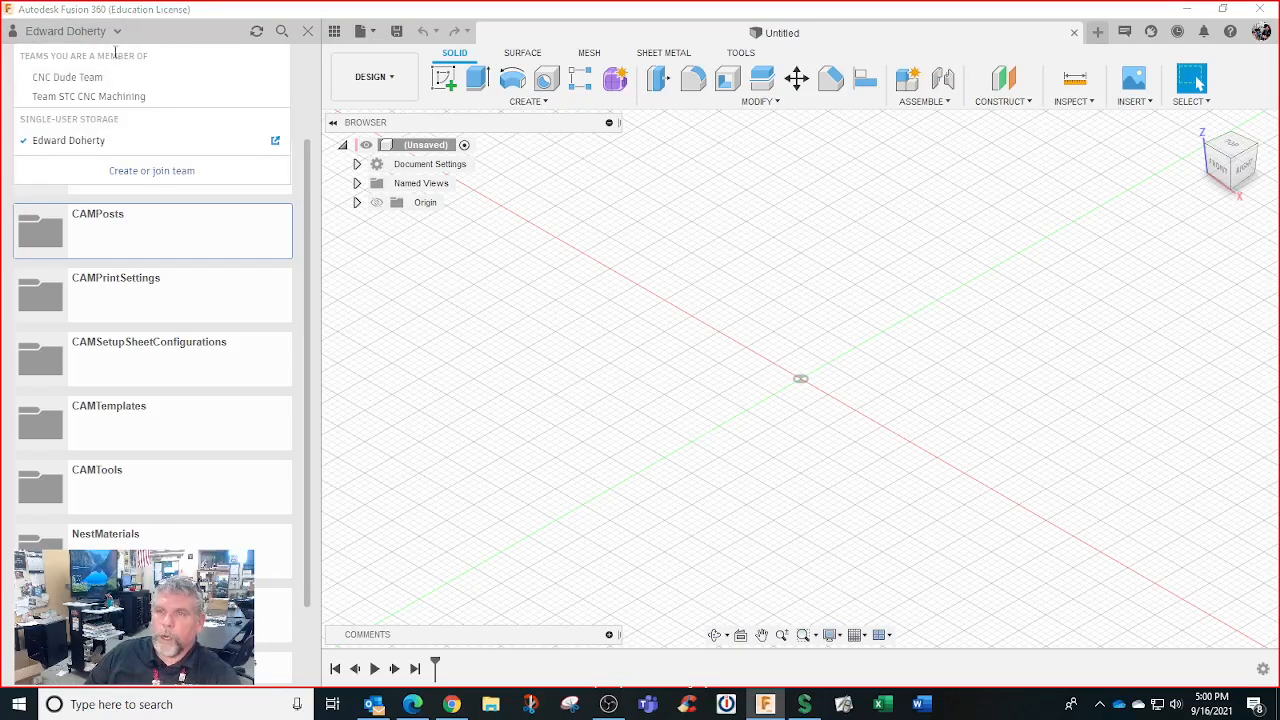
Open the STC project, dismiss the insert error, and open the Titan 1M ED design
{"action": "left_click", "coordinate": [111, 143]}
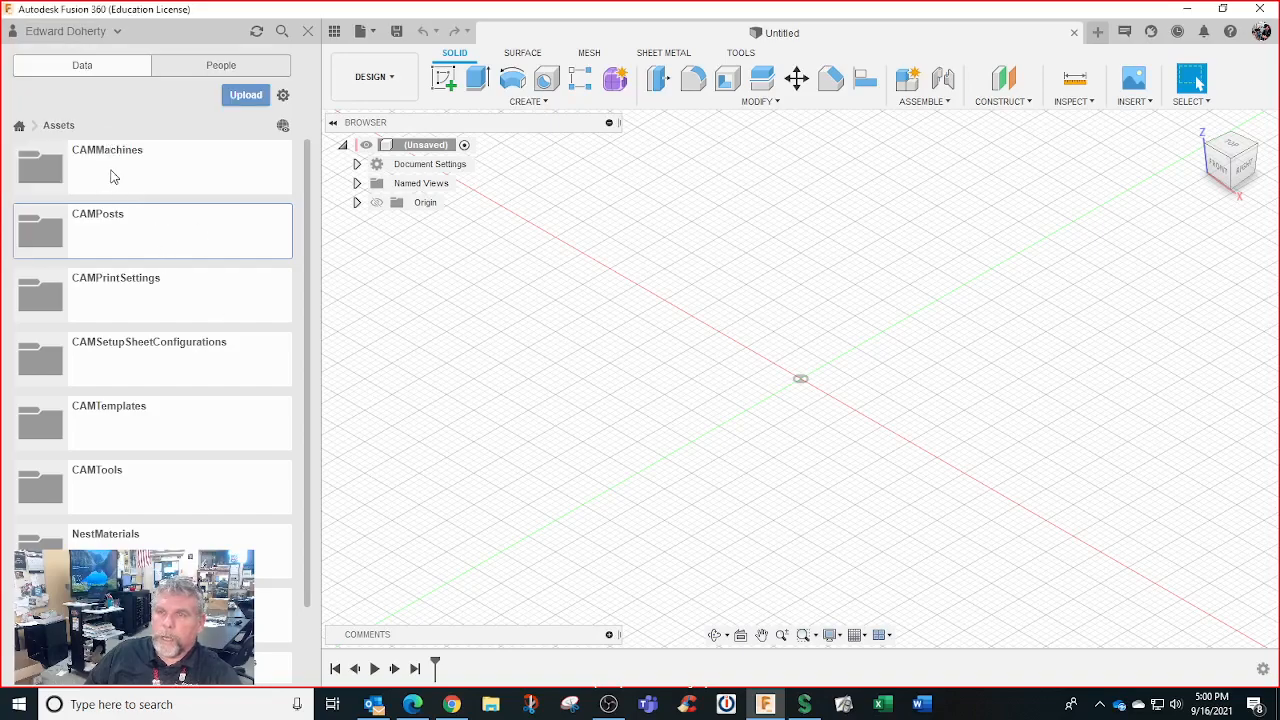
{"action": "left_click", "coordinate": [19, 126]}
{"action": "left_click", "coordinate": [133, 254]}
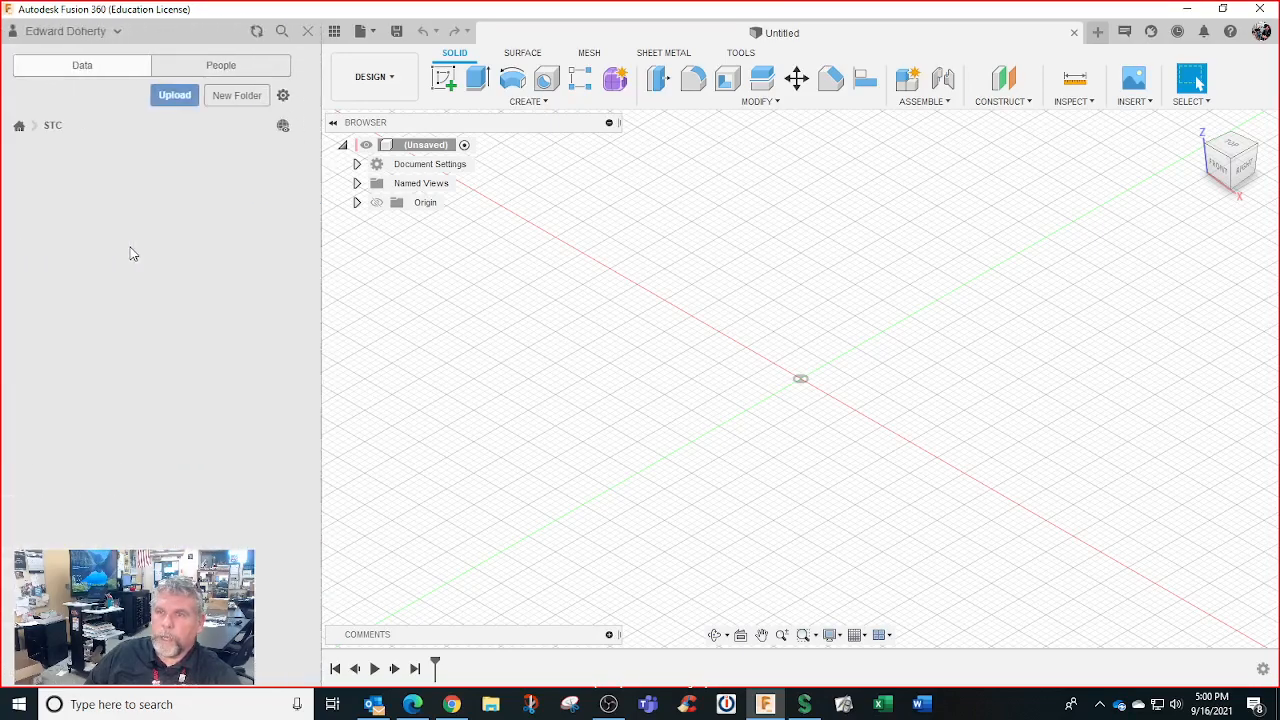
{"action": "left_click_drag", "start_coordinate": [164, 306], "coordinate": [440, 300]}
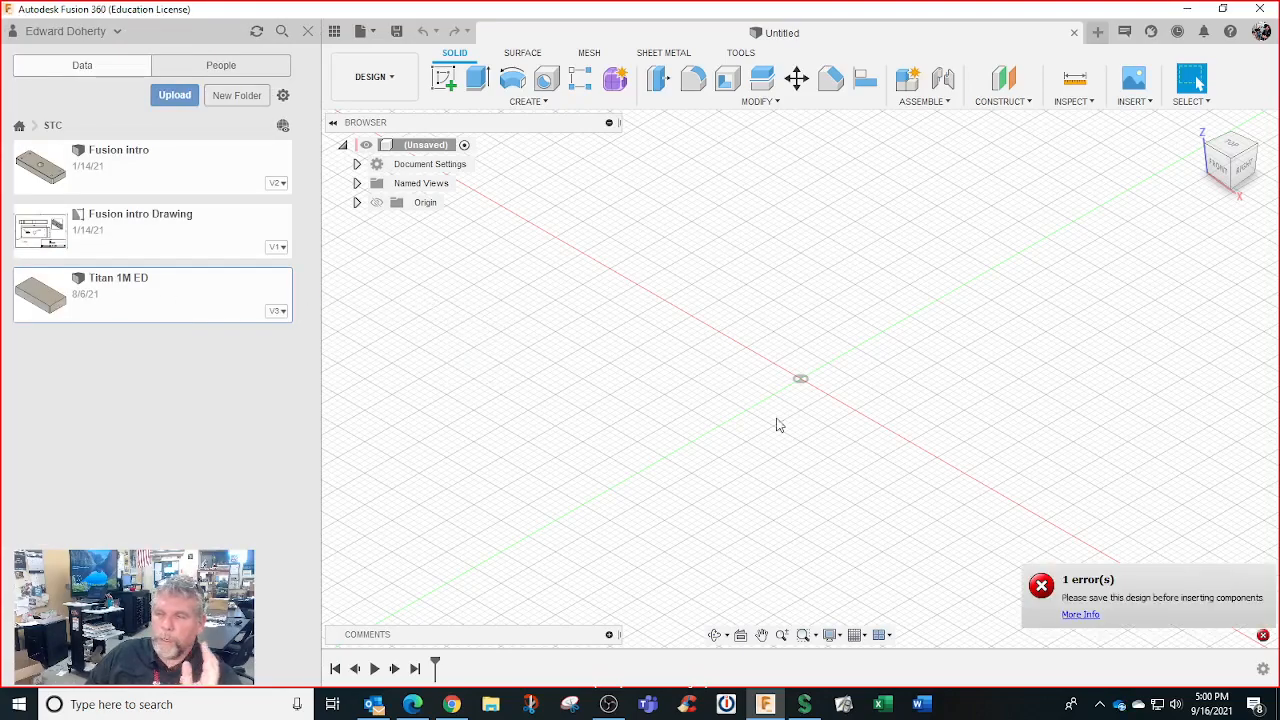
{"action": "left_click", "coordinate": [1263, 637]}
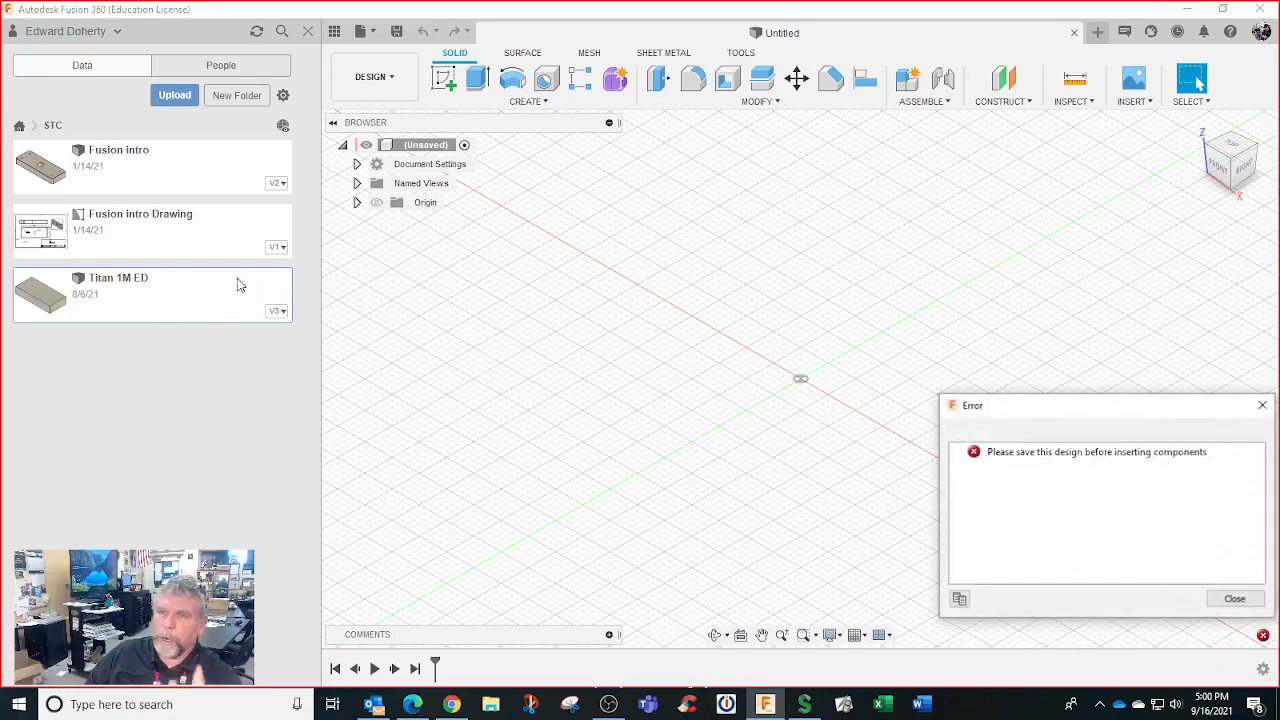
{"action": "left_click", "coordinate": [1260, 408]}
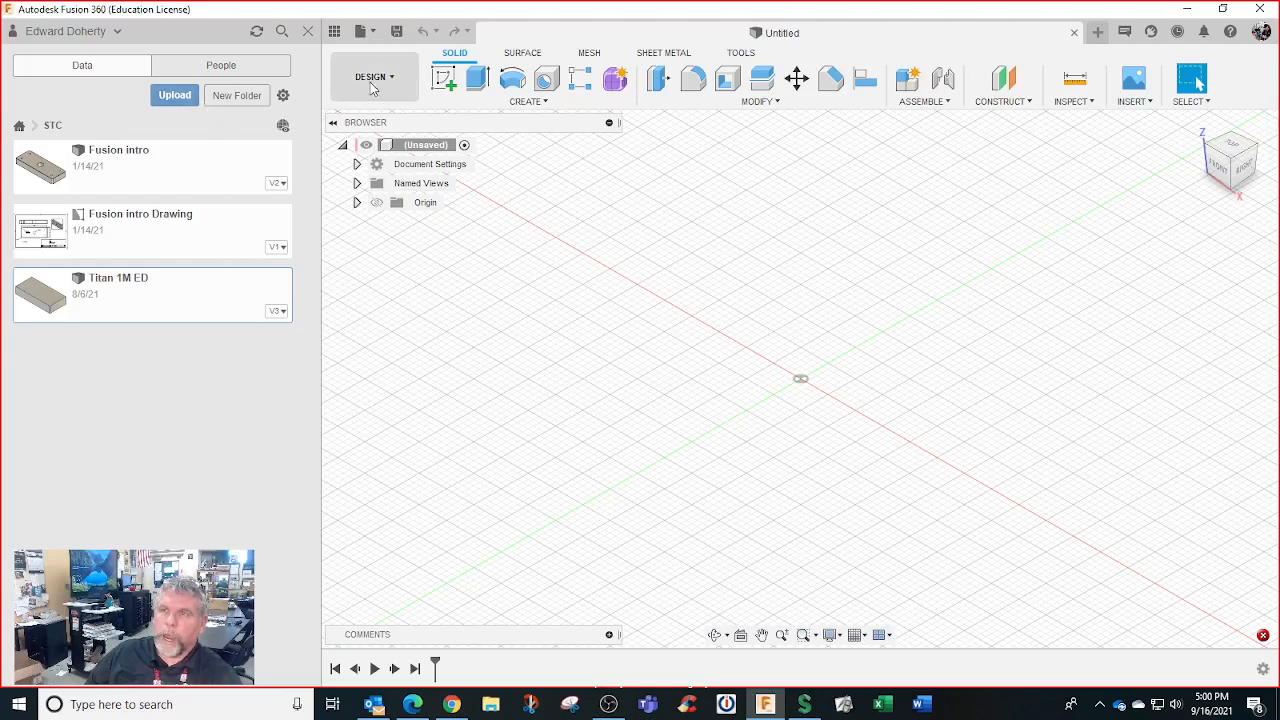
{"action": "double_click", "coordinate": [206, 284]}
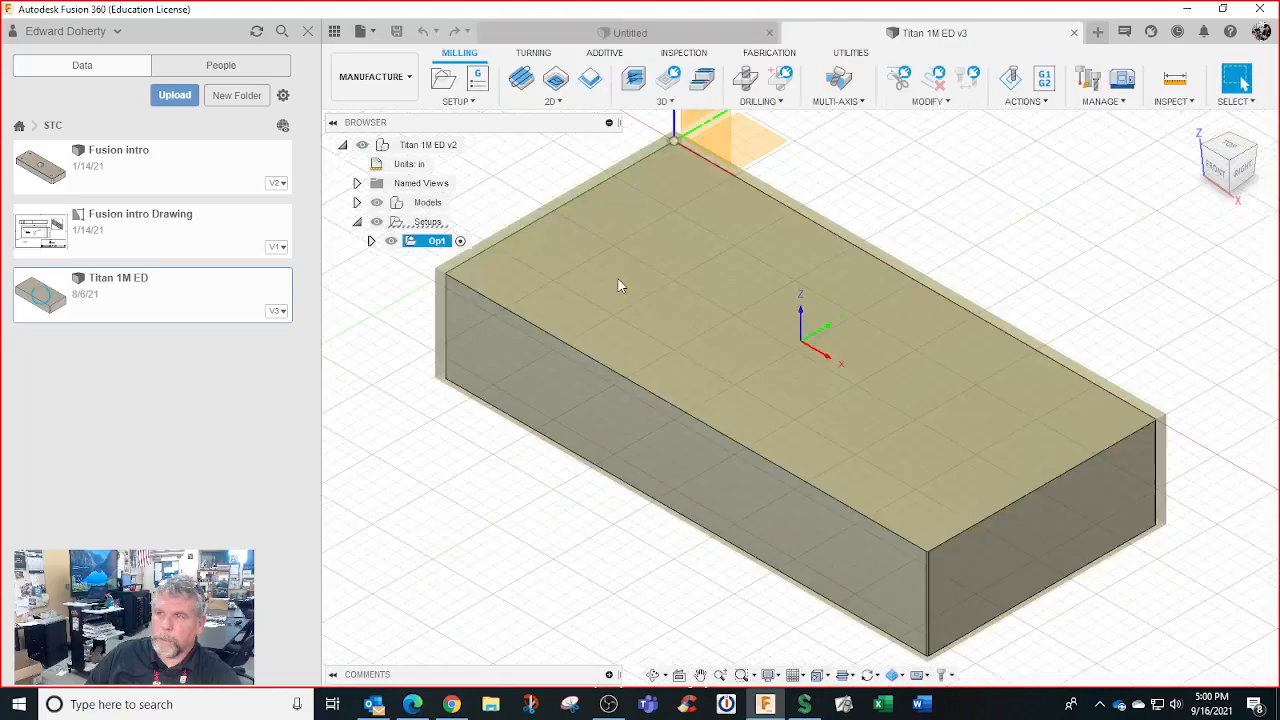
Start Export and then Save As, cancelling both dialogs
{"action": "left_click", "coordinate": [362, 31]}
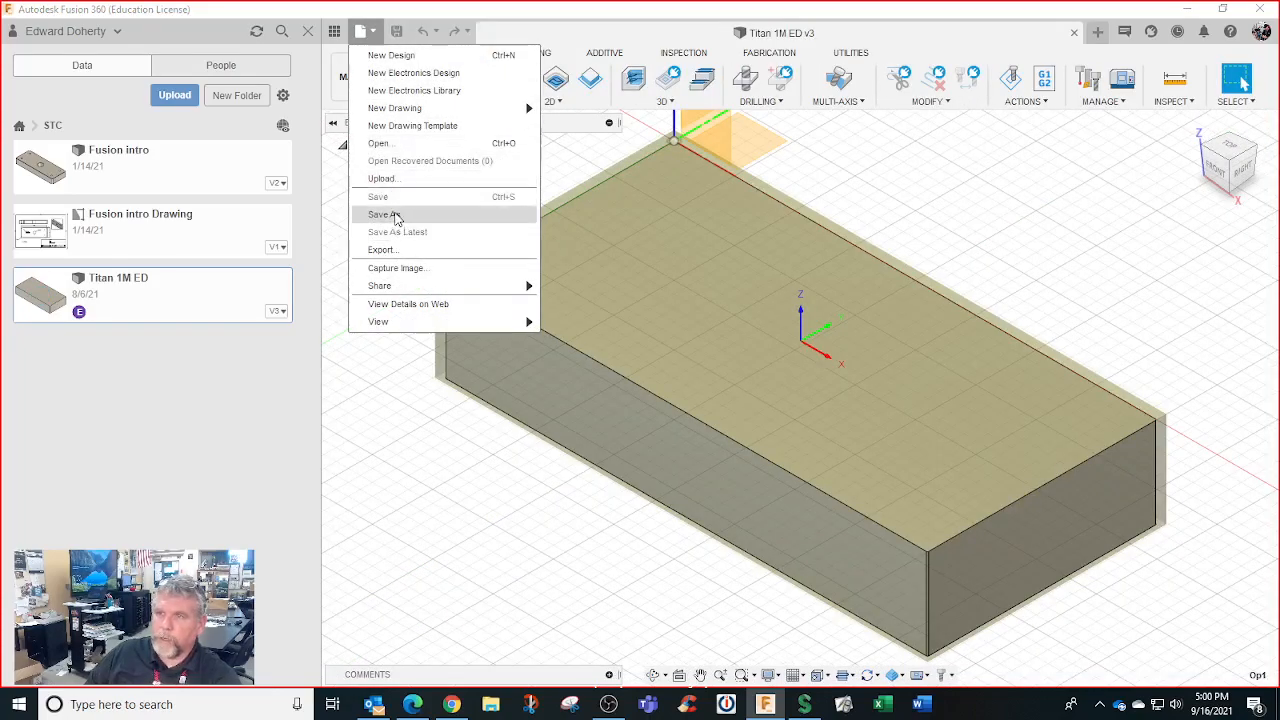
{"action": "left_click", "coordinate": [390, 249]}
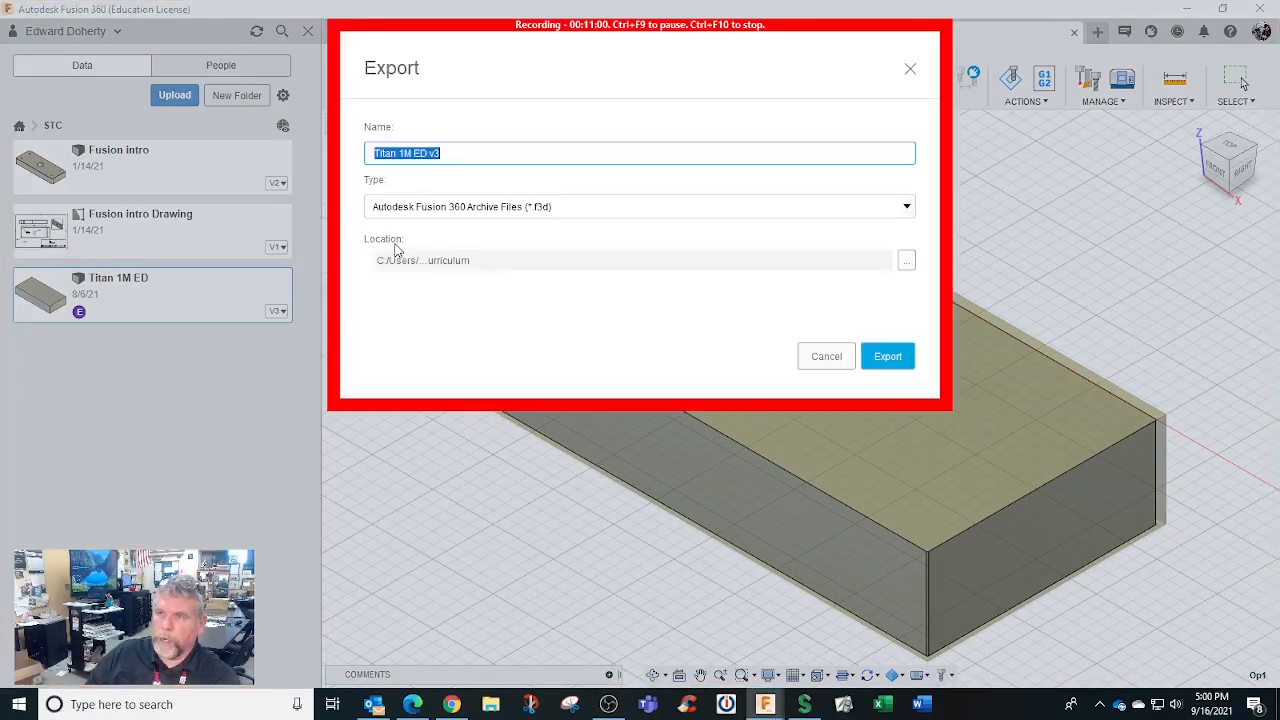
{"action": "left_click", "coordinate": [834, 358]}
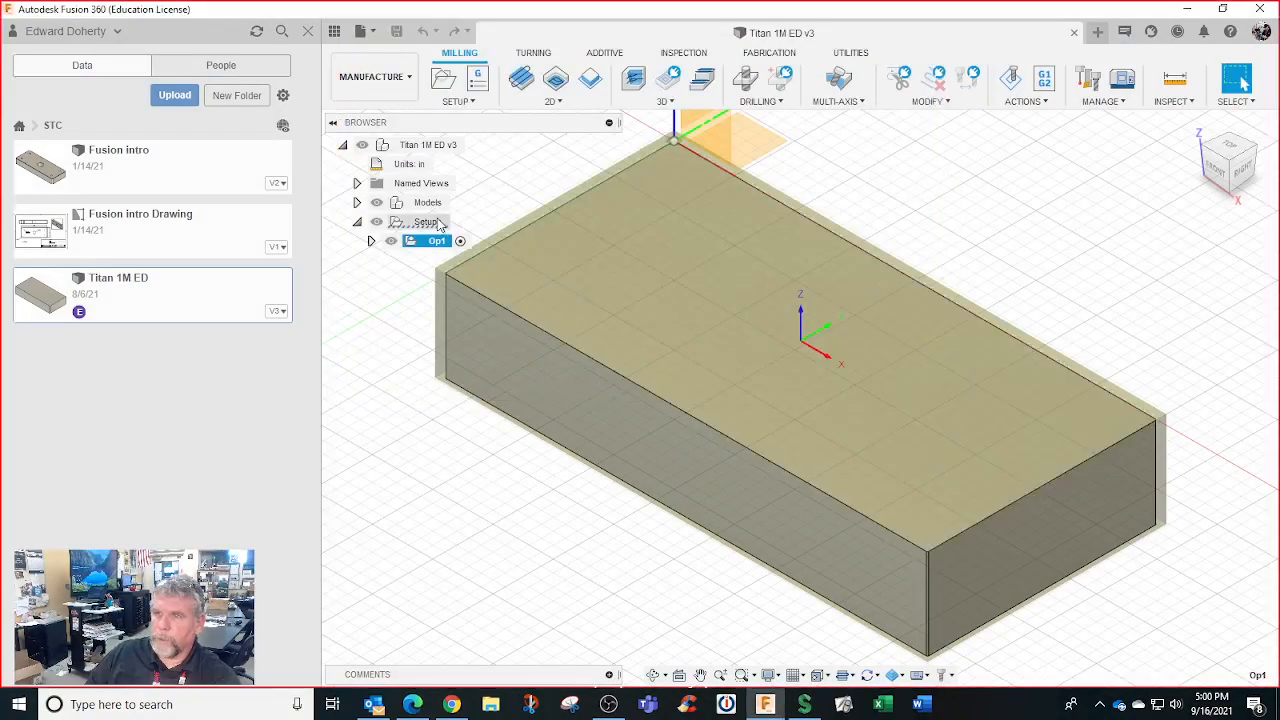
{"action": "left_click", "coordinate": [360, 31]}
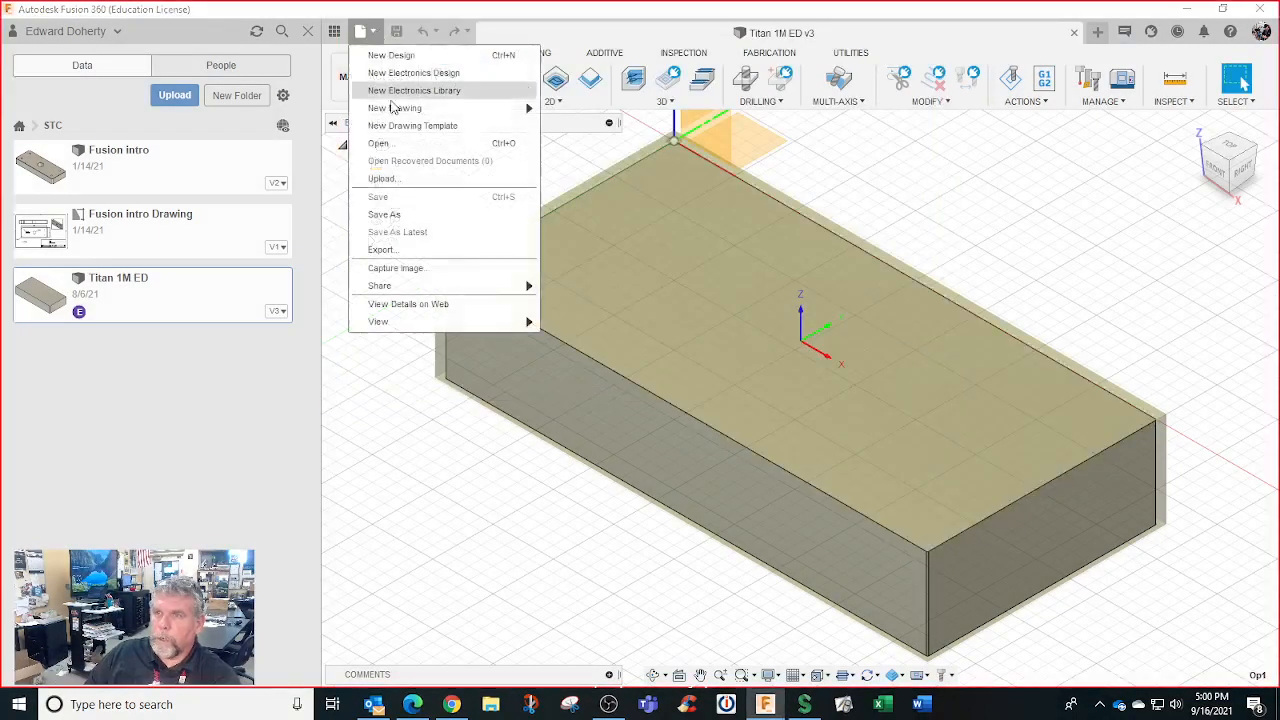
{"action": "left_click", "coordinate": [414, 213]}
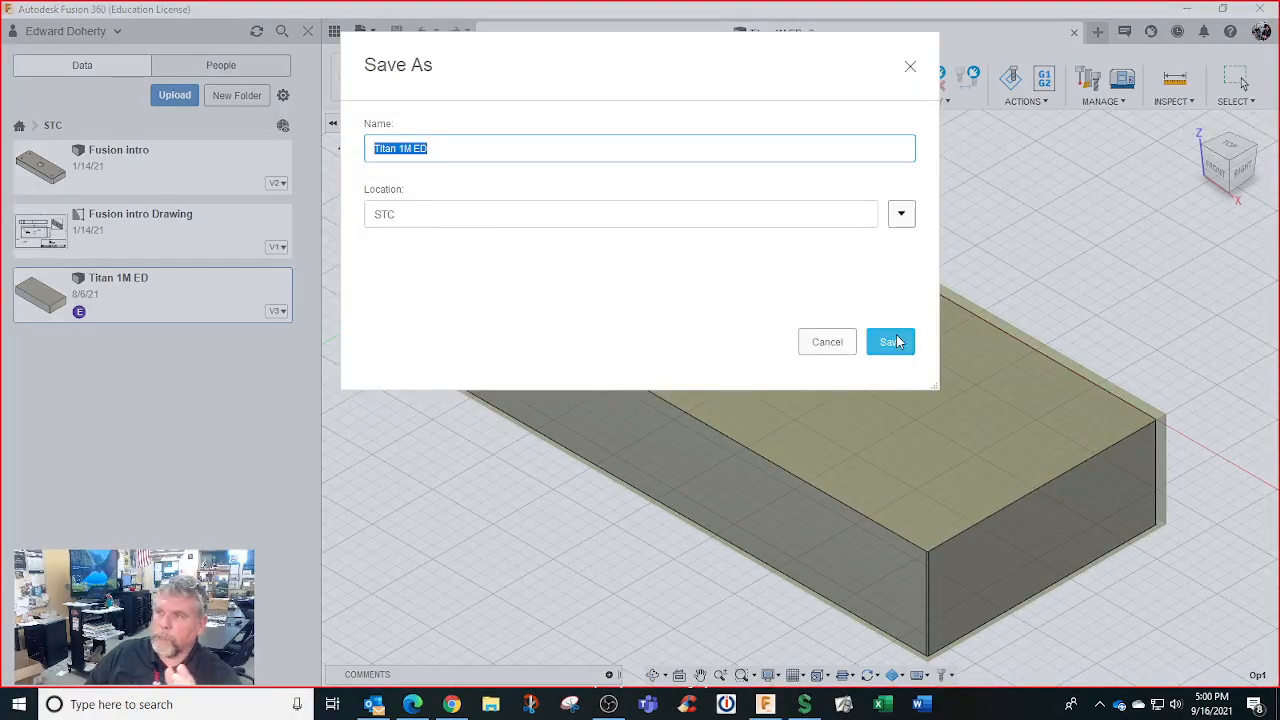
{"action": "left_click", "coordinate": [901, 213]}
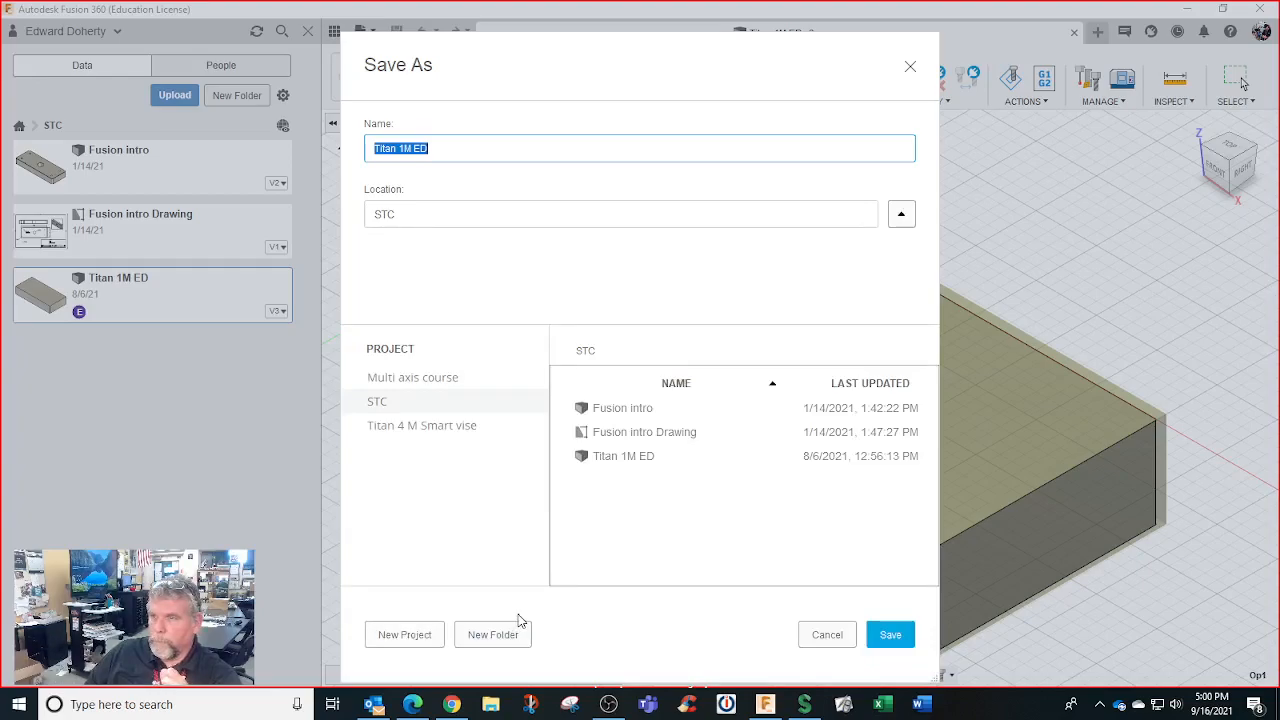
{"action": "left_click", "coordinate": [830, 635]}
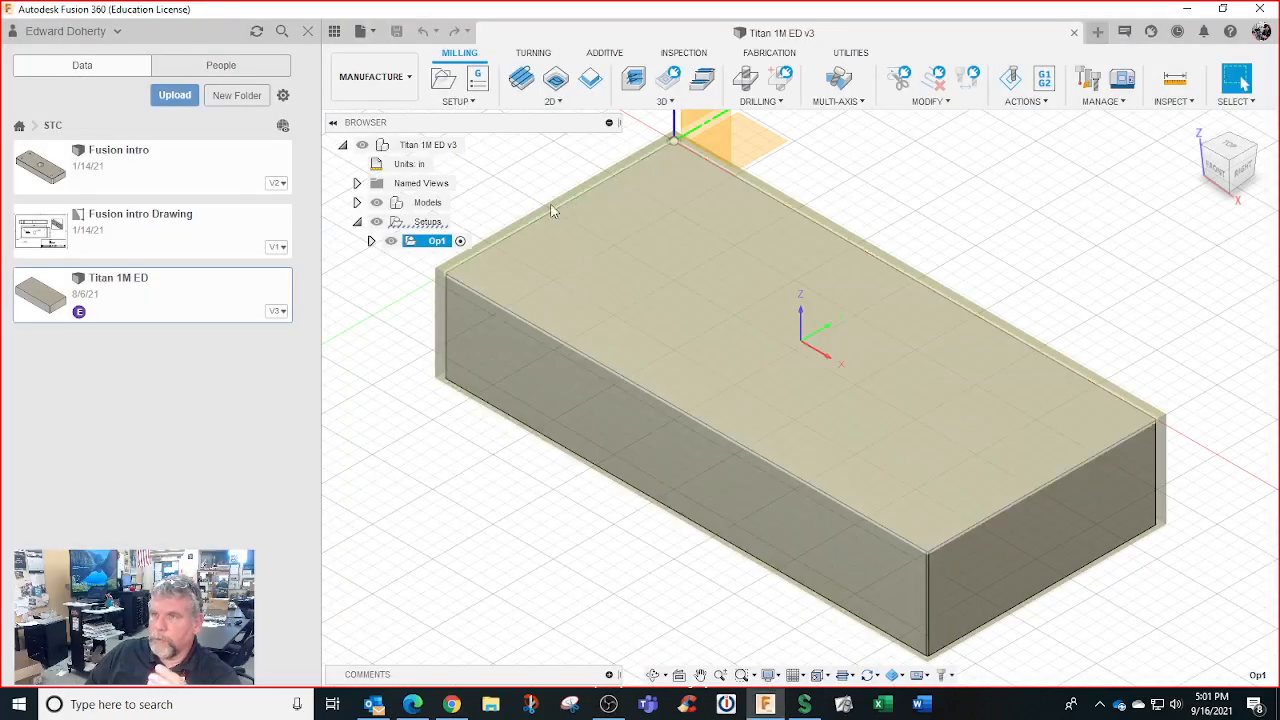
Export Titan 1M ED v3 as a Fusion 360 Archive (*.f3d) file
{"action": "left_click", "coordinate": [412, 78]}
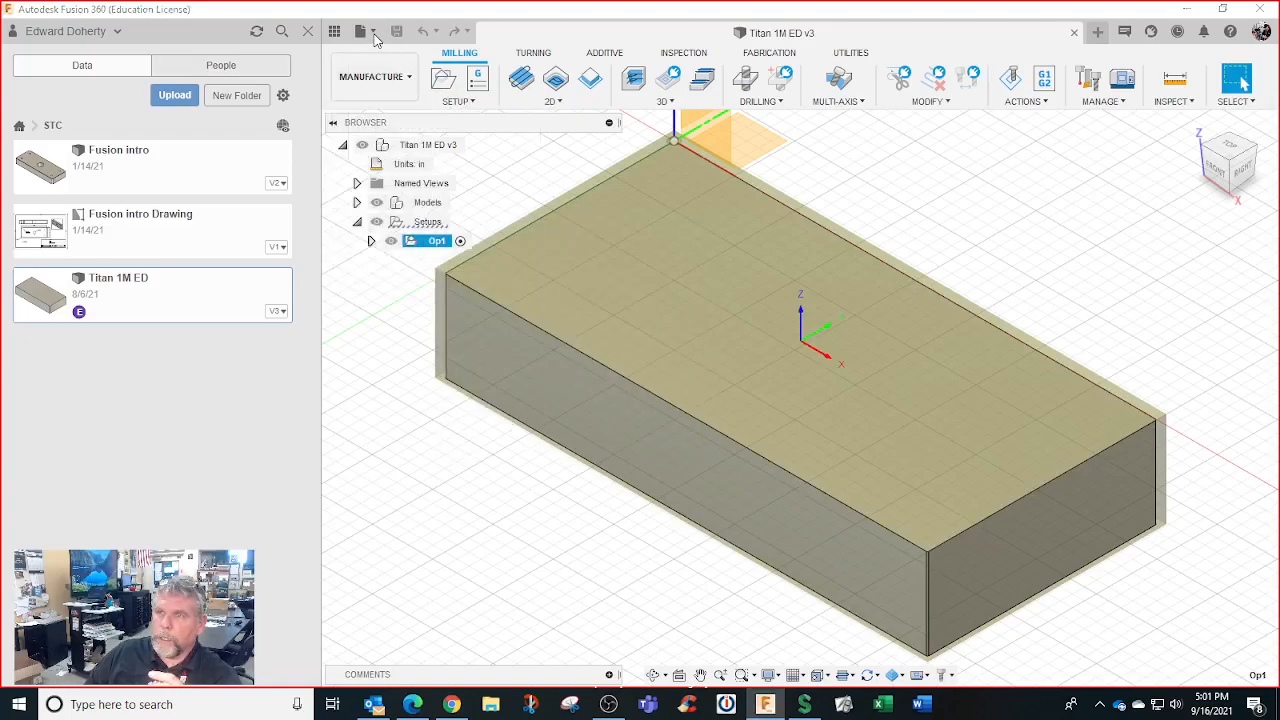
{"action": "left_click", "coordinate": [375, 38]}
{"action": "left_click", "coordinate": [398, 248]}
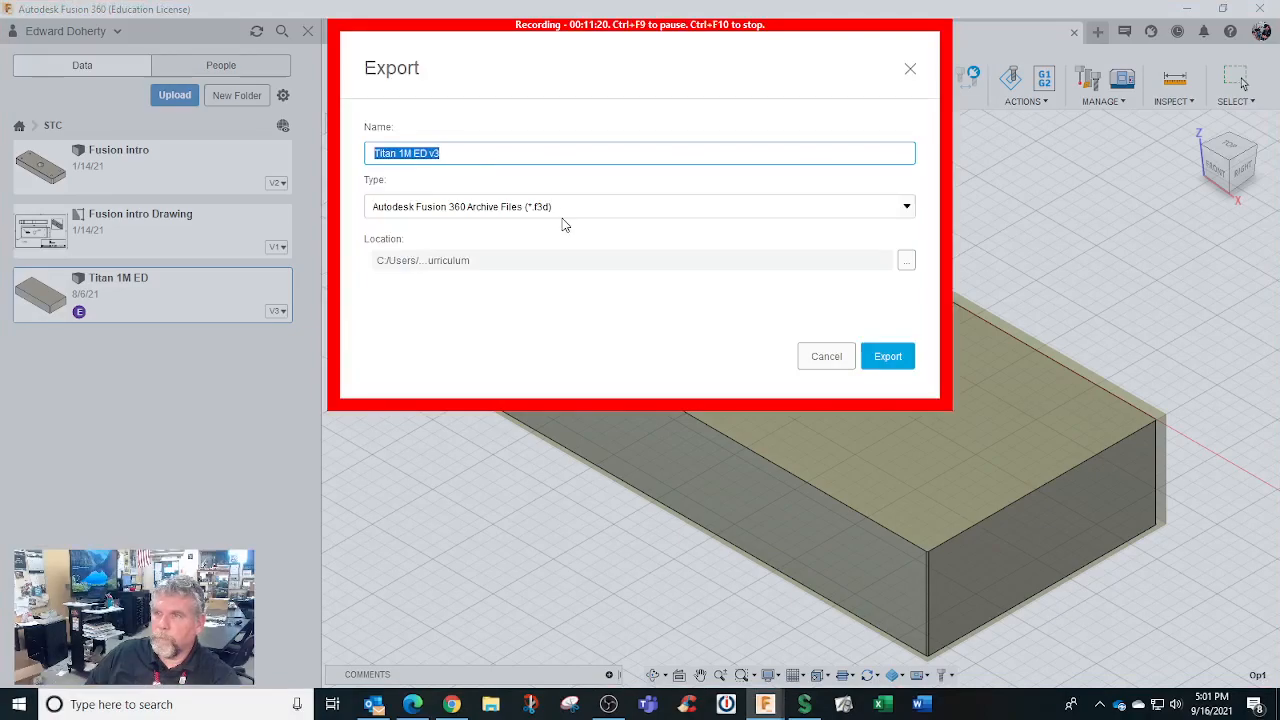
{"action": "left_click", "coordinate": [893, 357]}
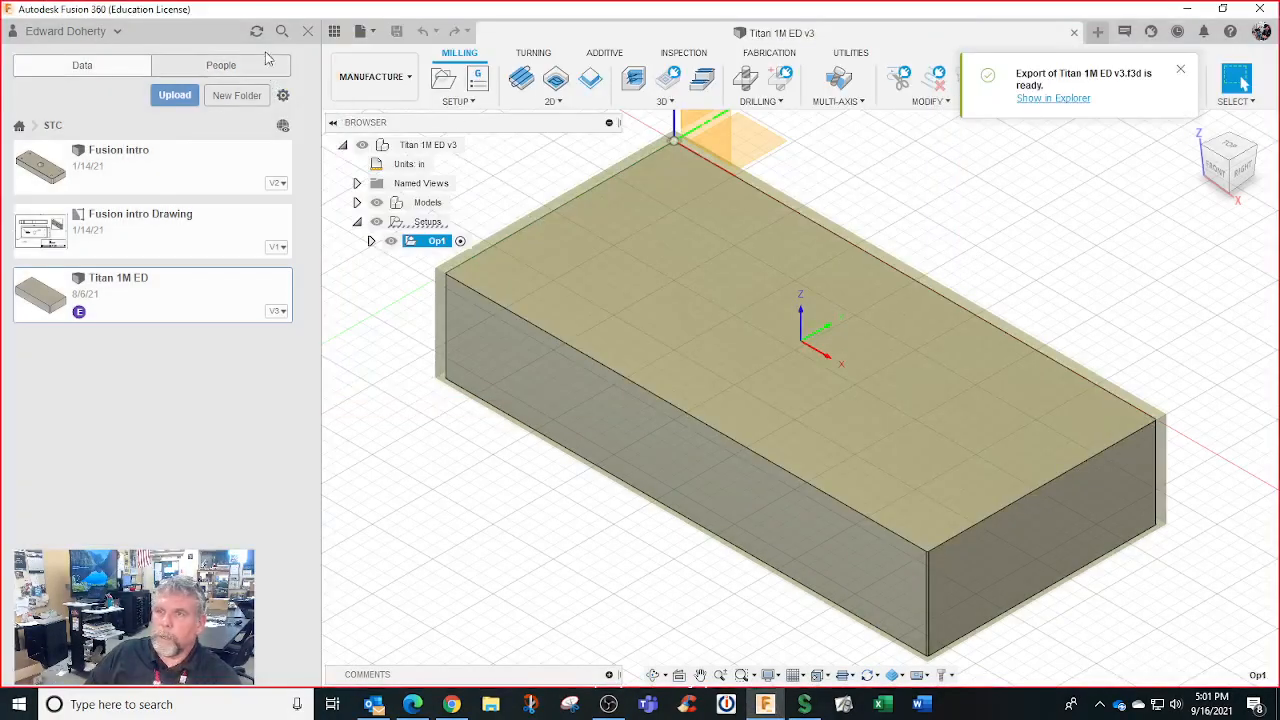
Switch team hub and open the personal folder in STC CNC Tech 2020 2021
{"action": "left_click", "coordinate": [113, 31]}
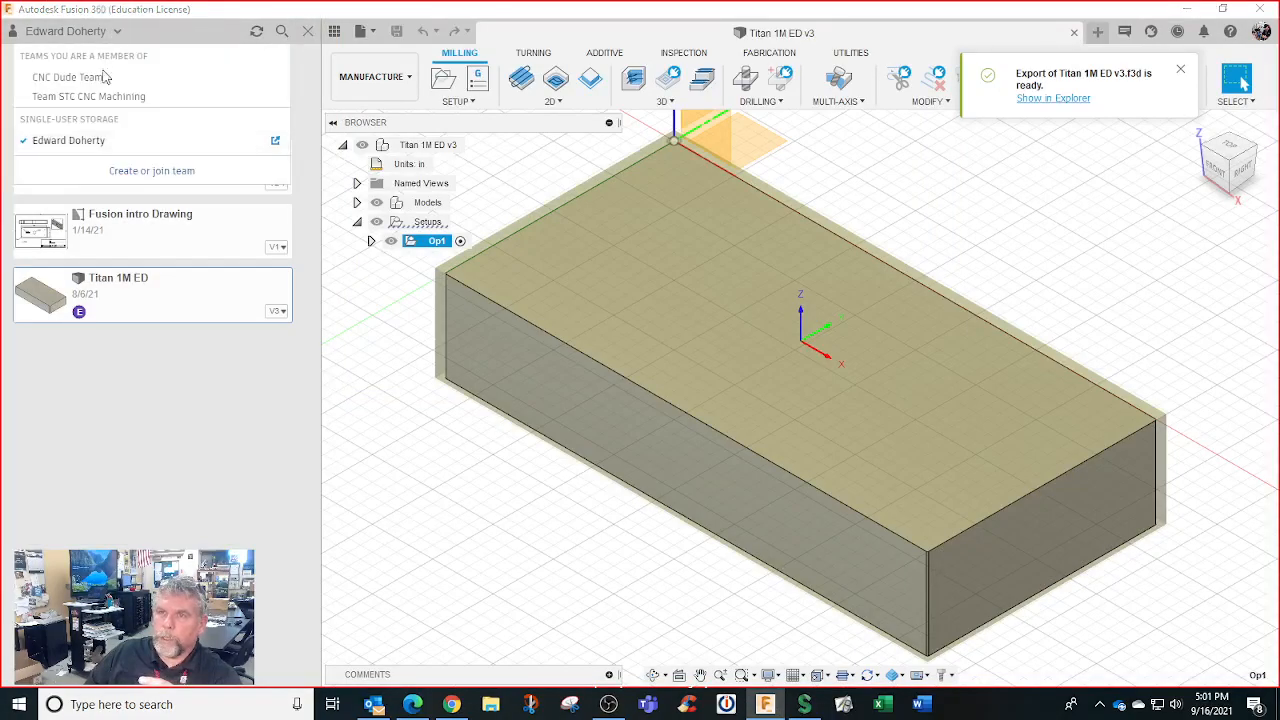
{"action": "left_click", "coordinate": [98, 94]}
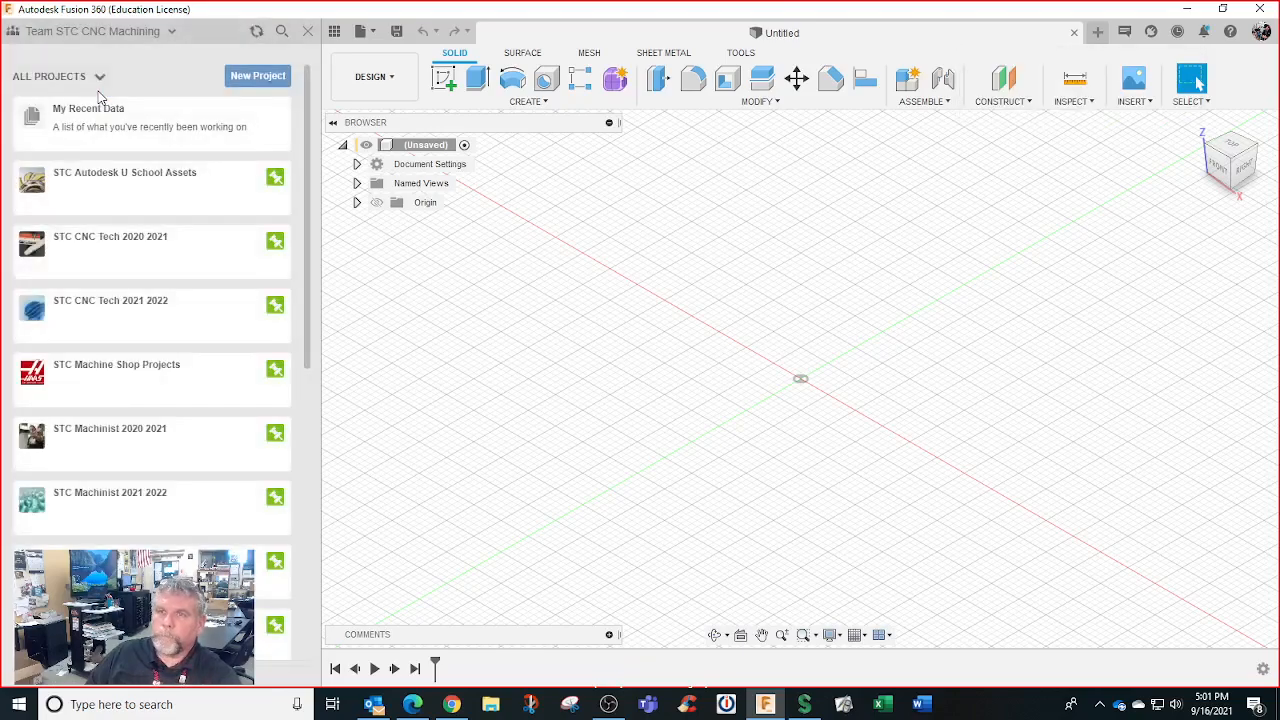
{"action": "left_click", "coordinate": [169, 240]}
{"action": "scroll", "coordinate": [191, 429], "scroll_direction": "down", "scroll_amount": 1}
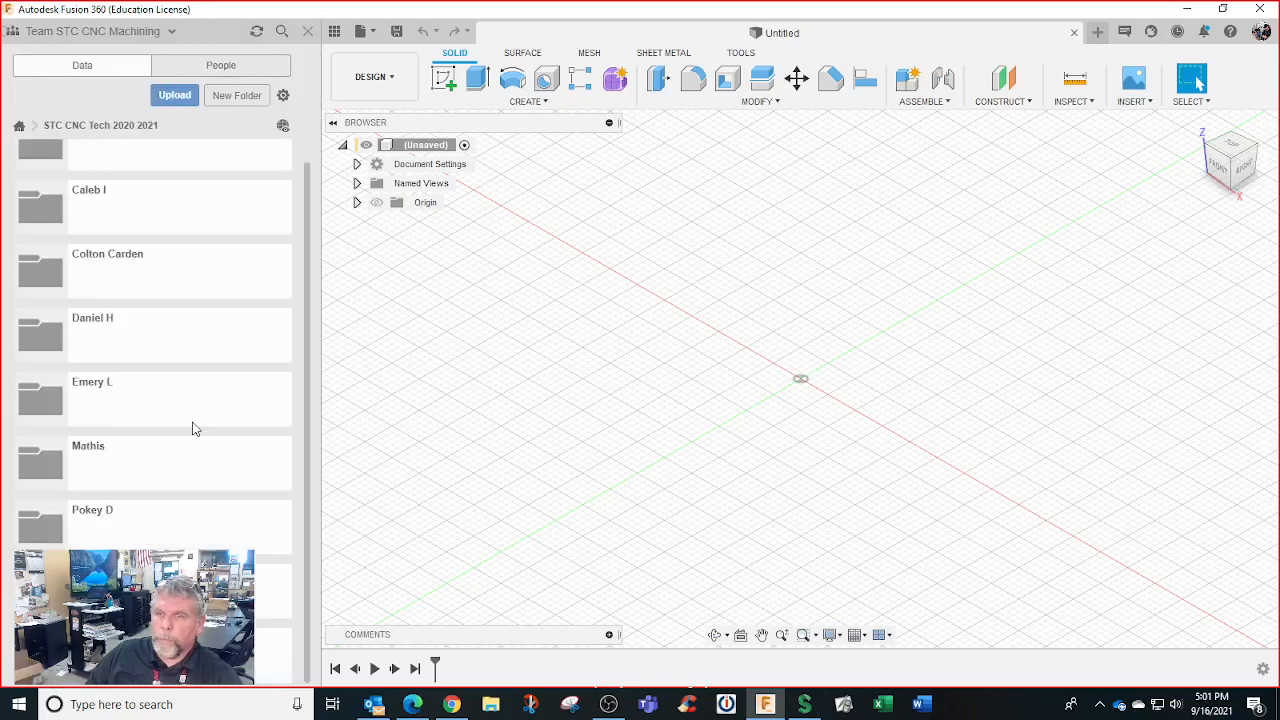
{"action": "left_click", "coordinate": [180, 523]}
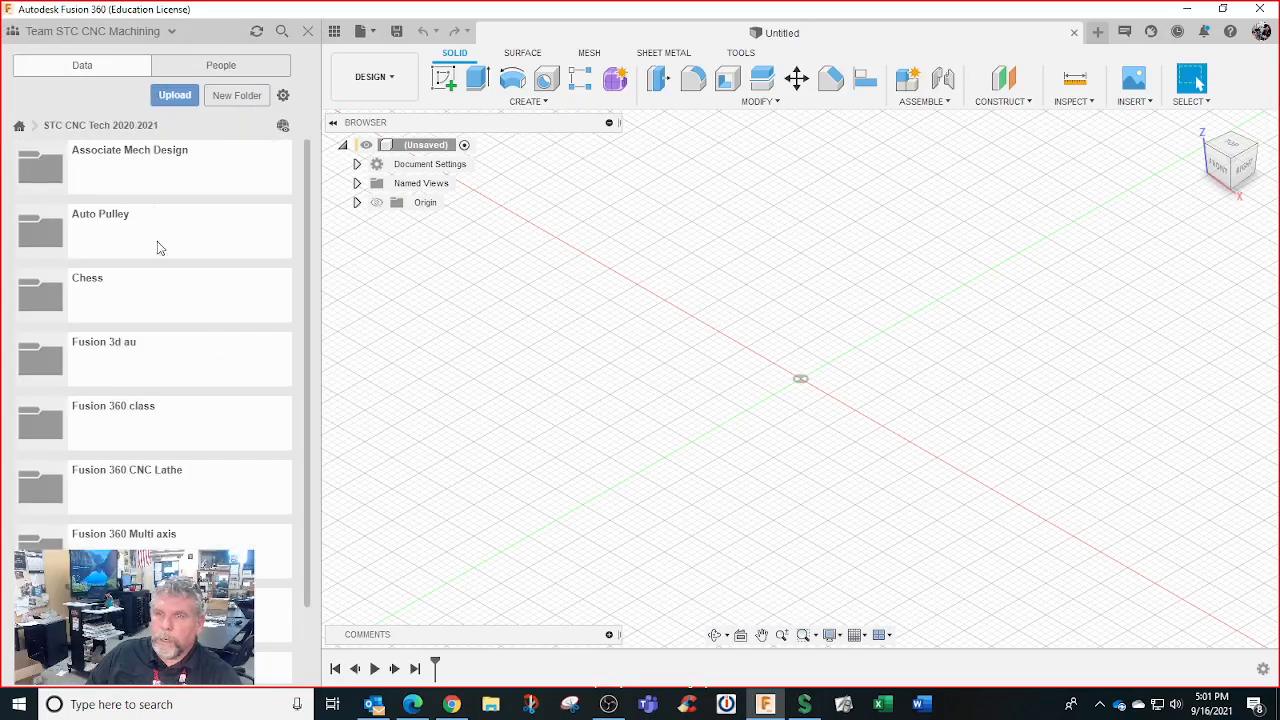
Create a new folder named 'upload' there and open it
{"action": "left_click", "coordinate": [234, 96]}
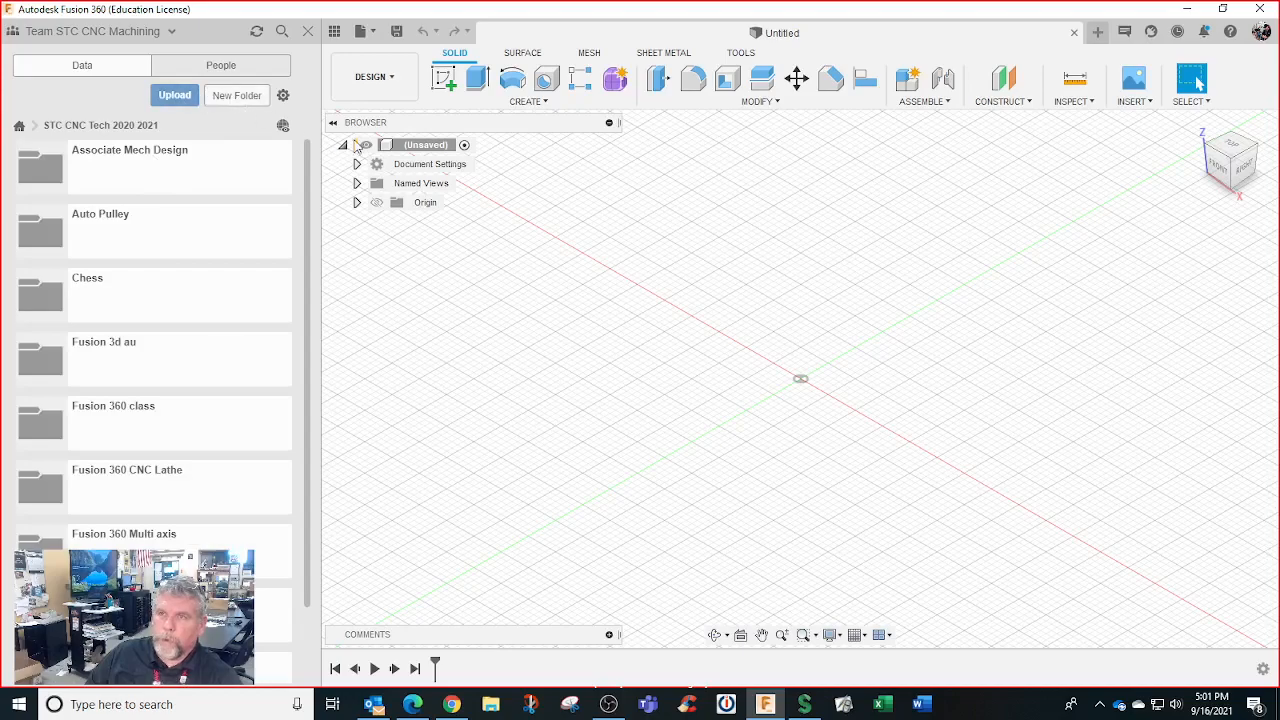
{"action": "type", "text": "upl"}
{"action": "type", "text": "d"}
{"action": "key", "text": "Return"}
{"action": "scroll", "coordinate": [111, 165], "scroll_direction": "down", "scroll_amount": 3}
{"action": "left_click", "coordinate": [111, 165]}
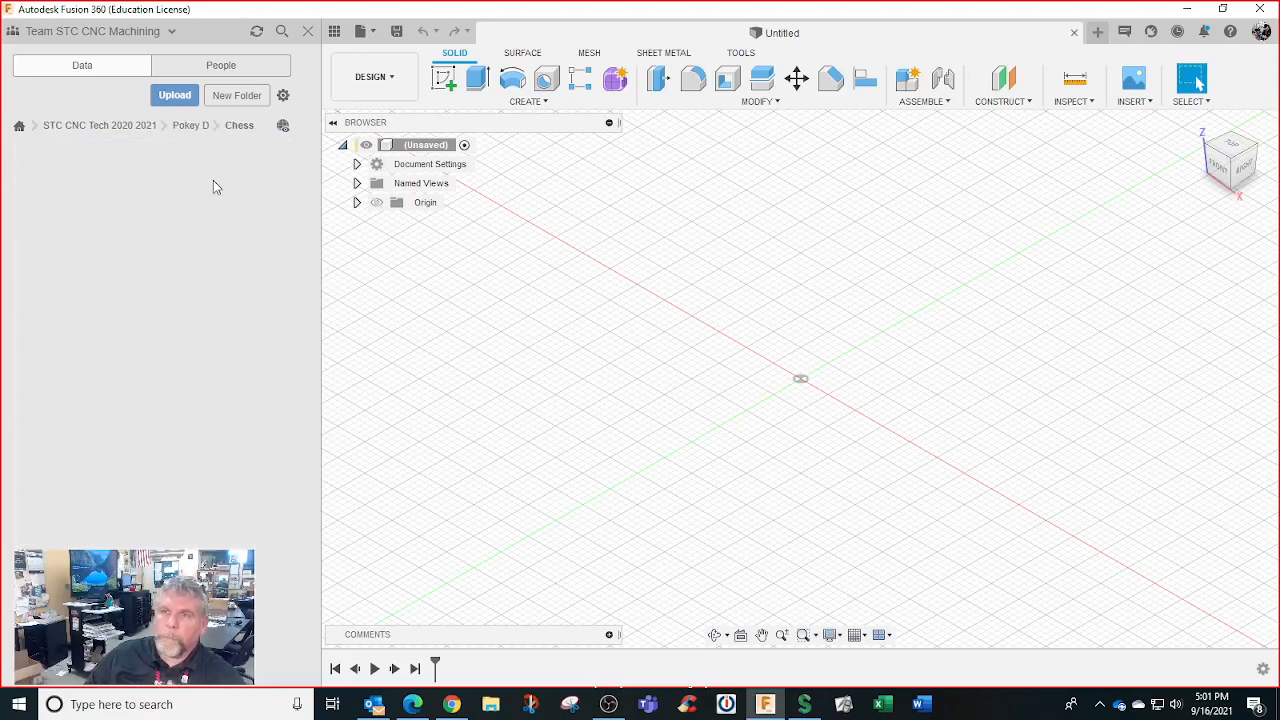
{"action": "left_click", "coordinate": [185, 128]}
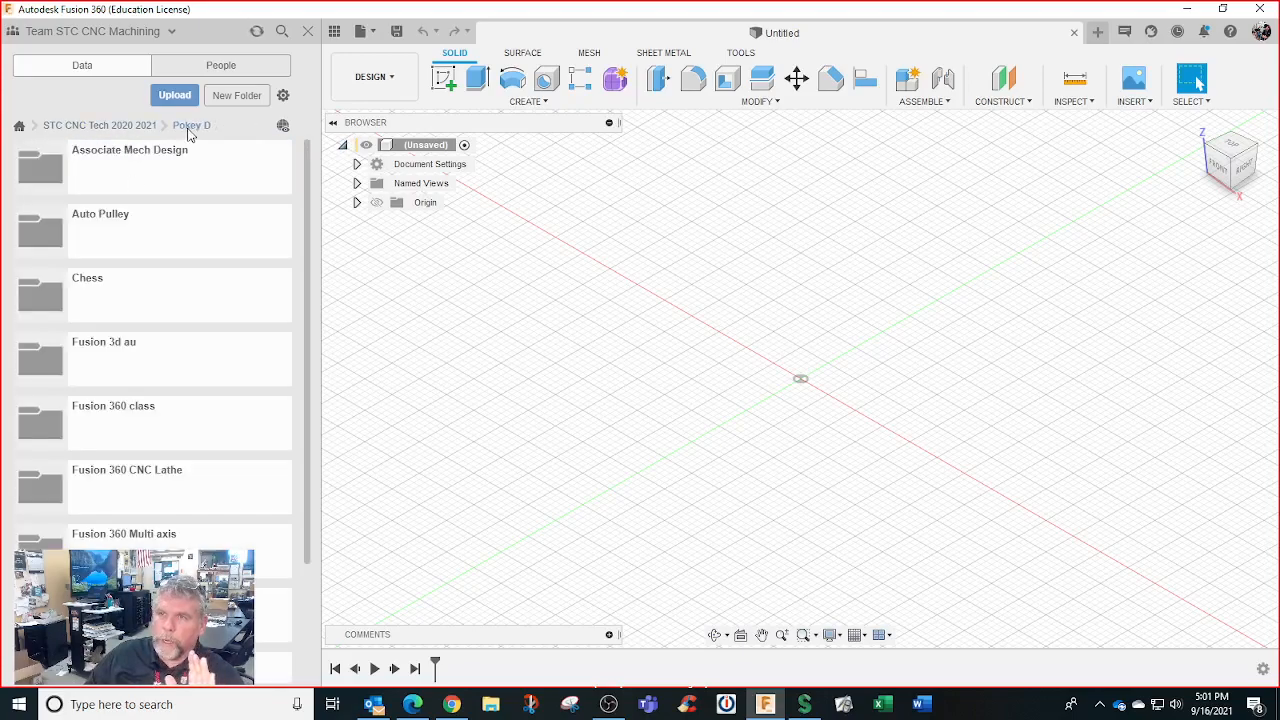
{"action": "scroll", "coordinate": [183, 272], "scroll_direction": "down", "scroll_amount": 3}
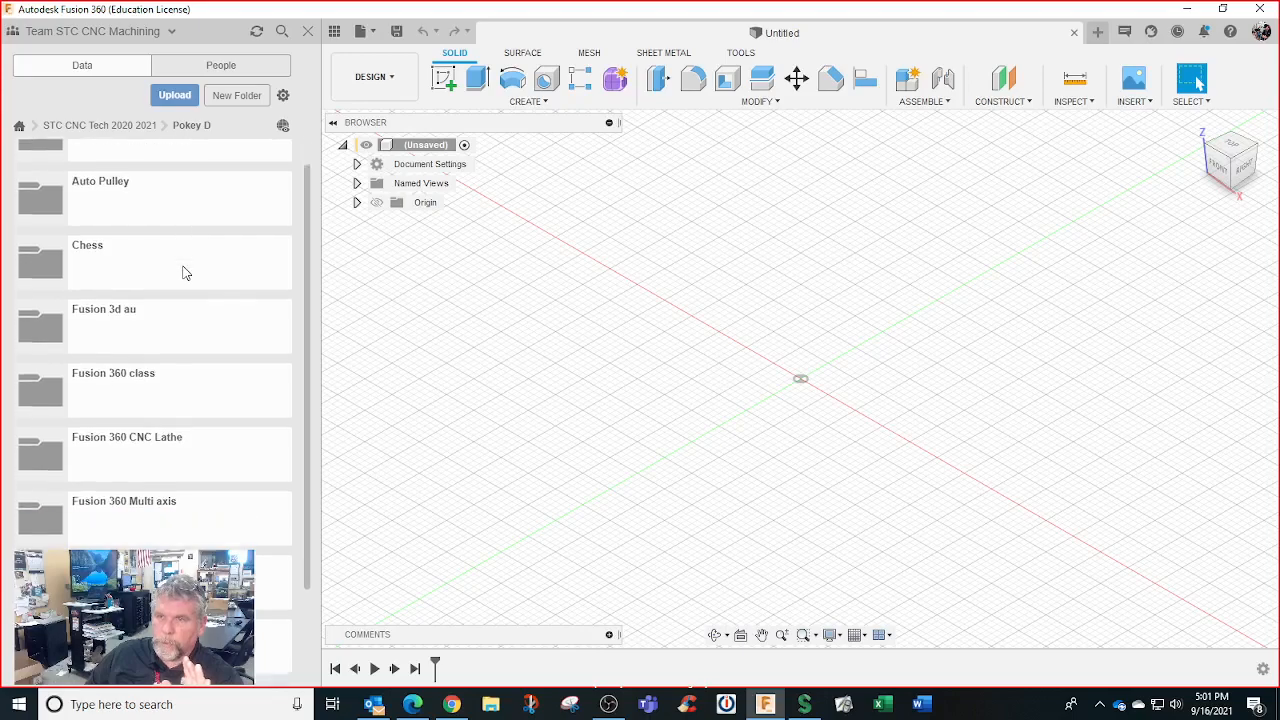
{"action": "left_click", "coordinate": [150, 660]}
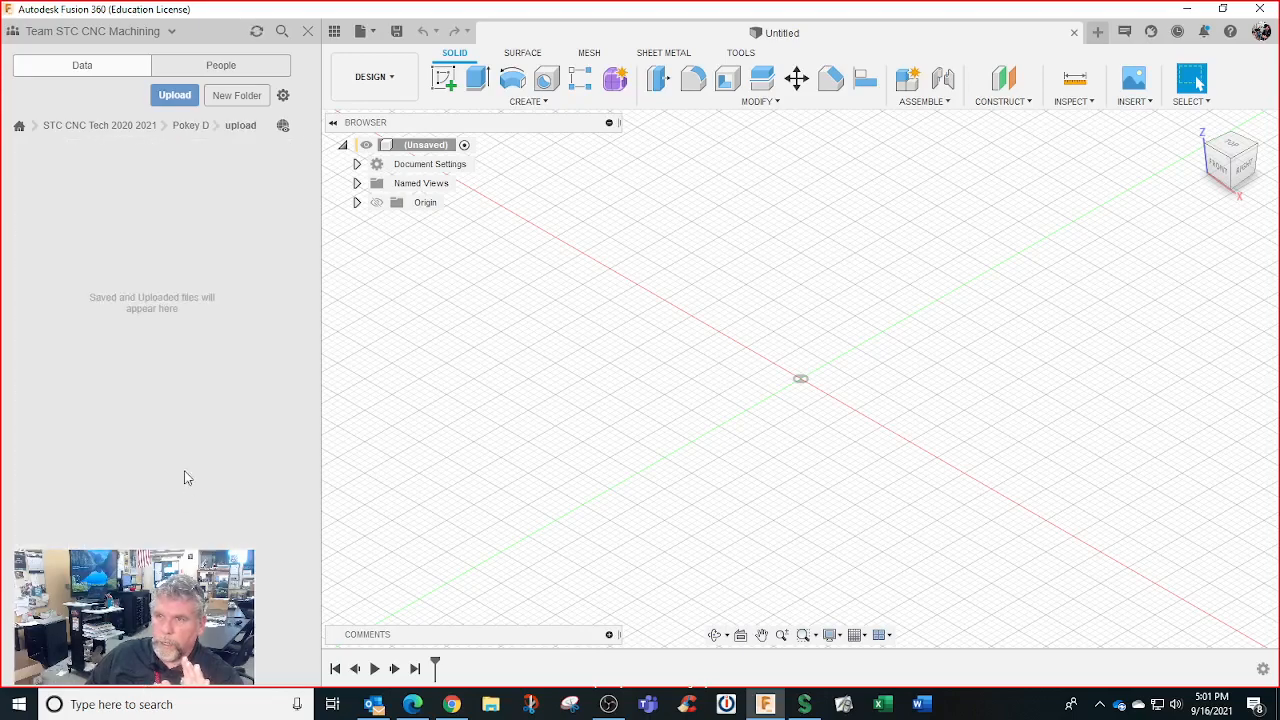
Upload the Titan 1M ED v3 file into the 'upload' folder
{"action": "left_click", "coordinate": [175, 96]}
{"action": "left_click", "coordinate": [414, 325]}
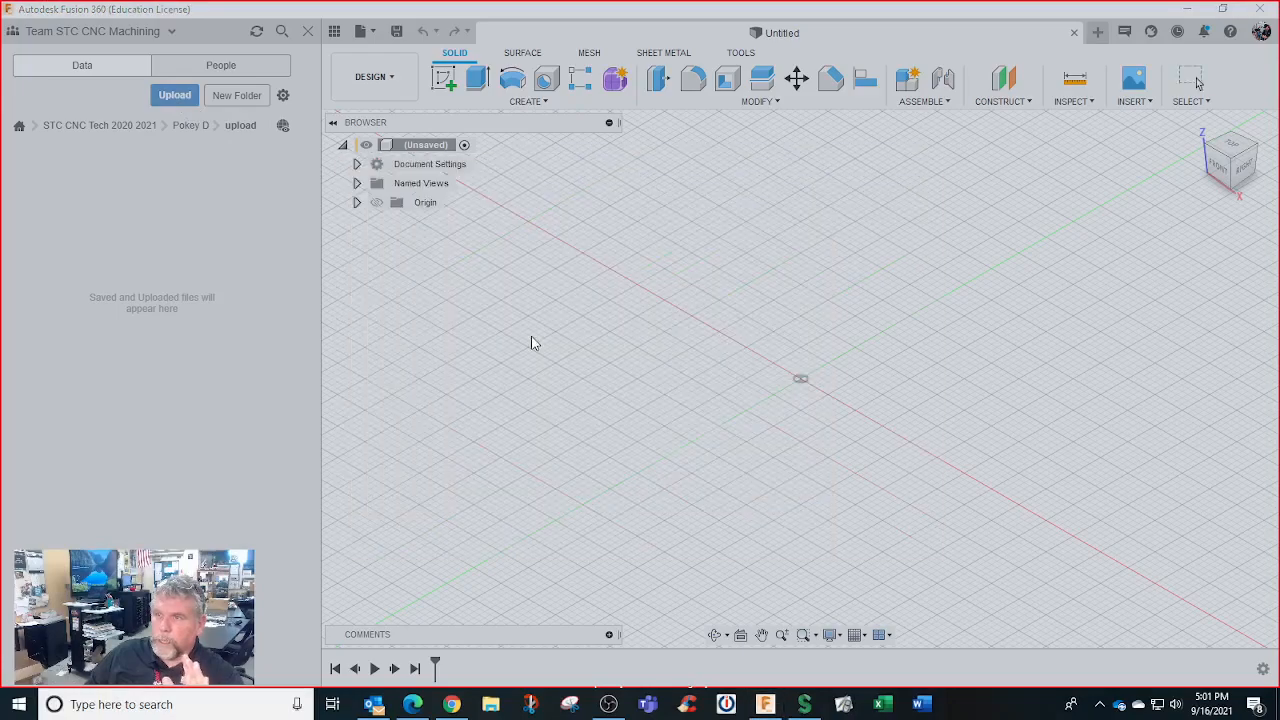
{"action": "left_click", "coordinate": [206, 182]}
{"action": "left_click", "coordinate": [504, 375]}
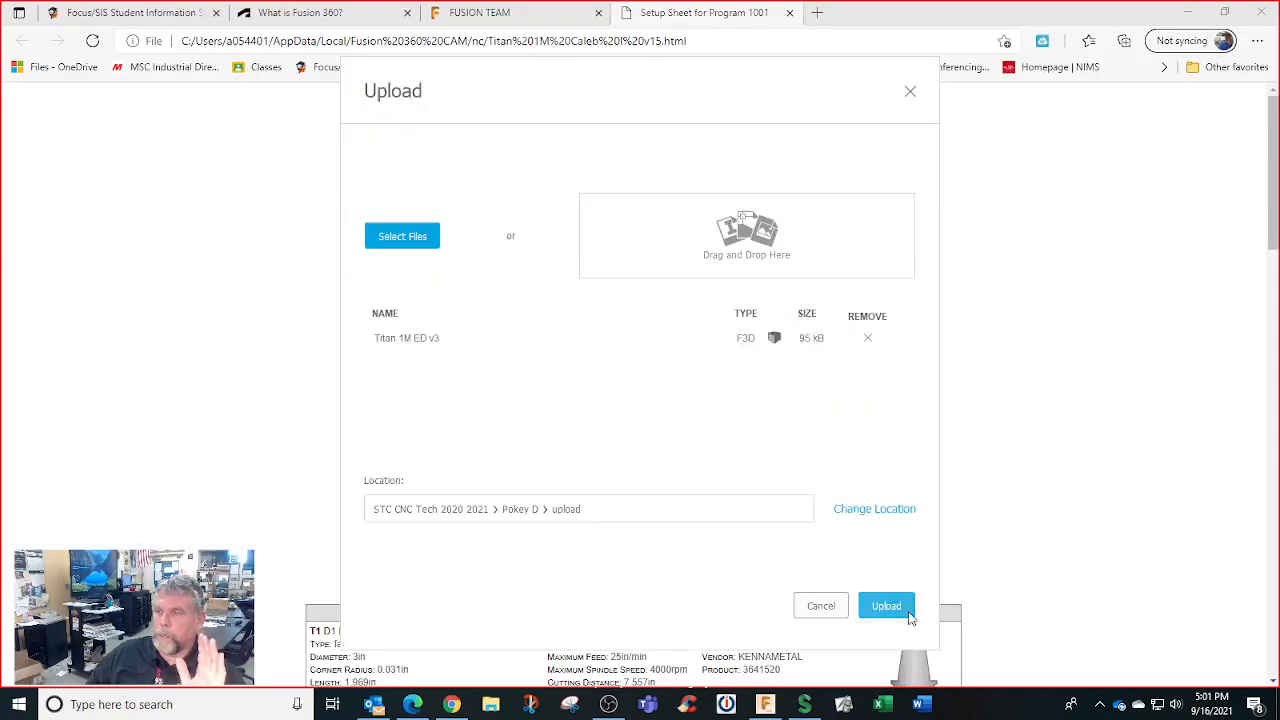
{"action": "left_click", "coordinate": [889, 606]}
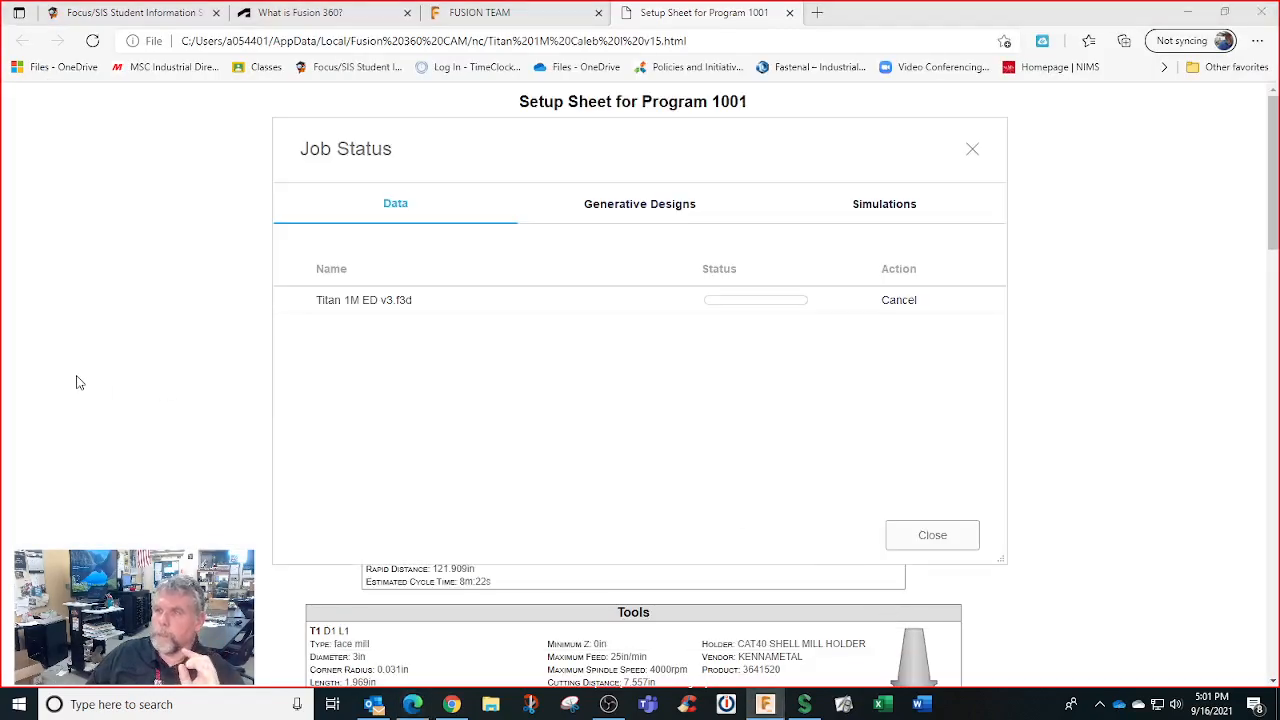
Close the setup sheet, Fusion Team and getting-started web pages and dismiss the completed Job Status
{"action": "left_click", "coordinate": [790, 12]}
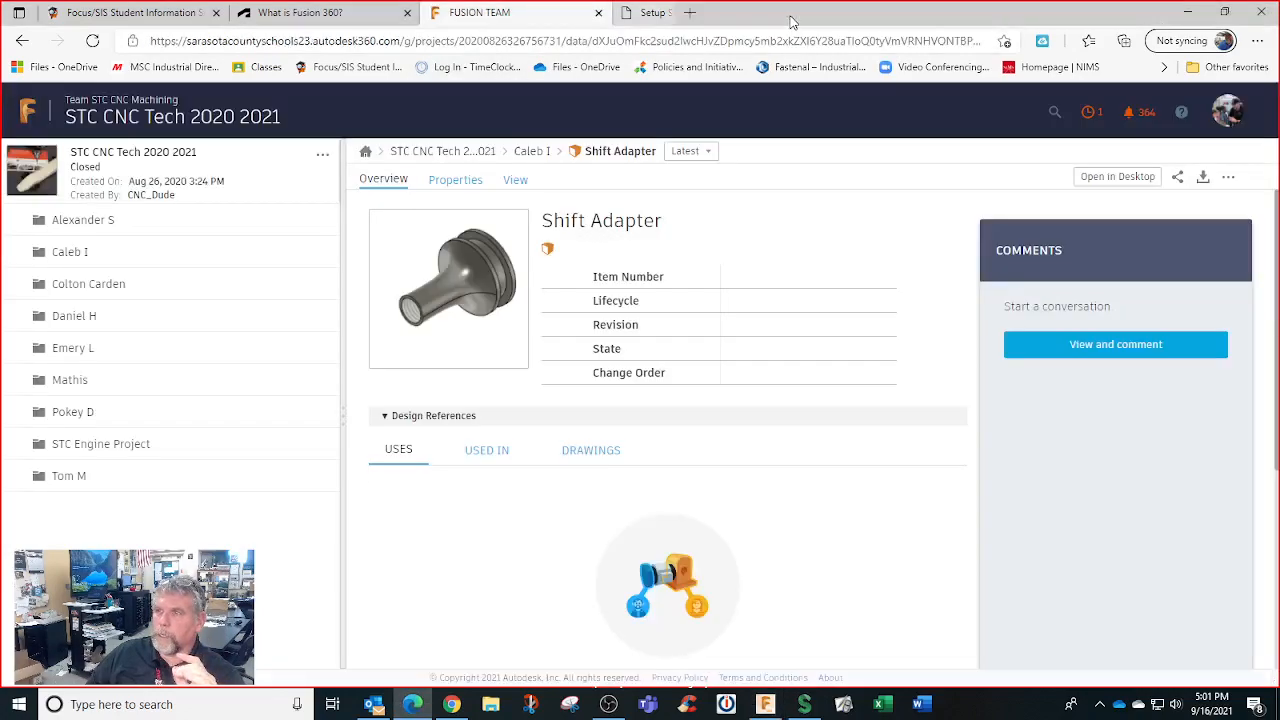
{"action": "left_click", "coordinate": [598, 12]}
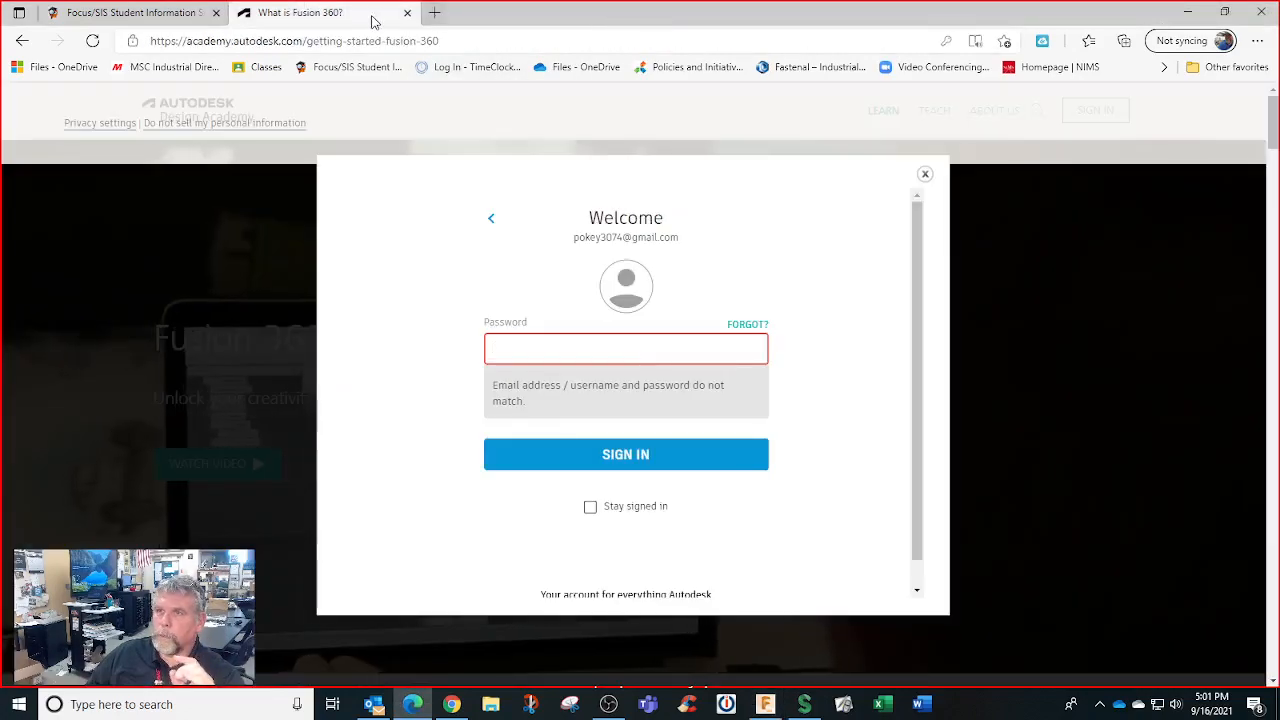
{"action": "left_click", "coordinate": [407, 12]}
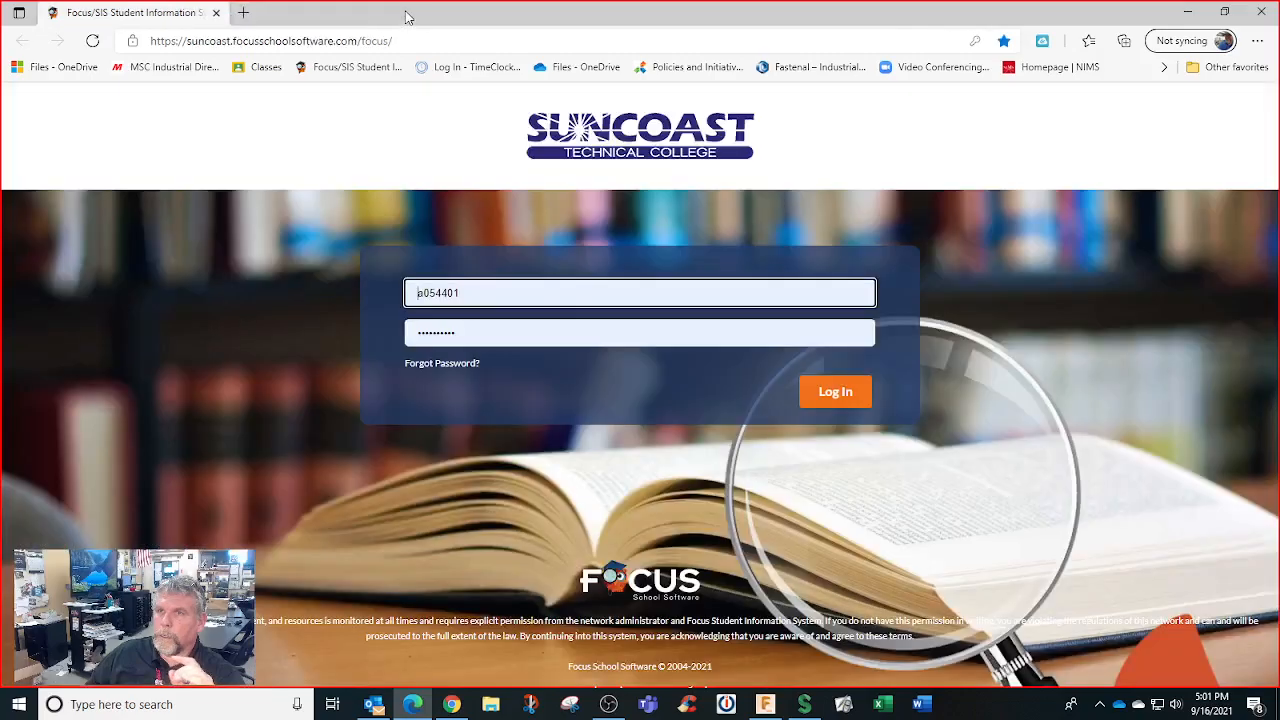
{"action": "left_click", "coordinate": [765, 704]}
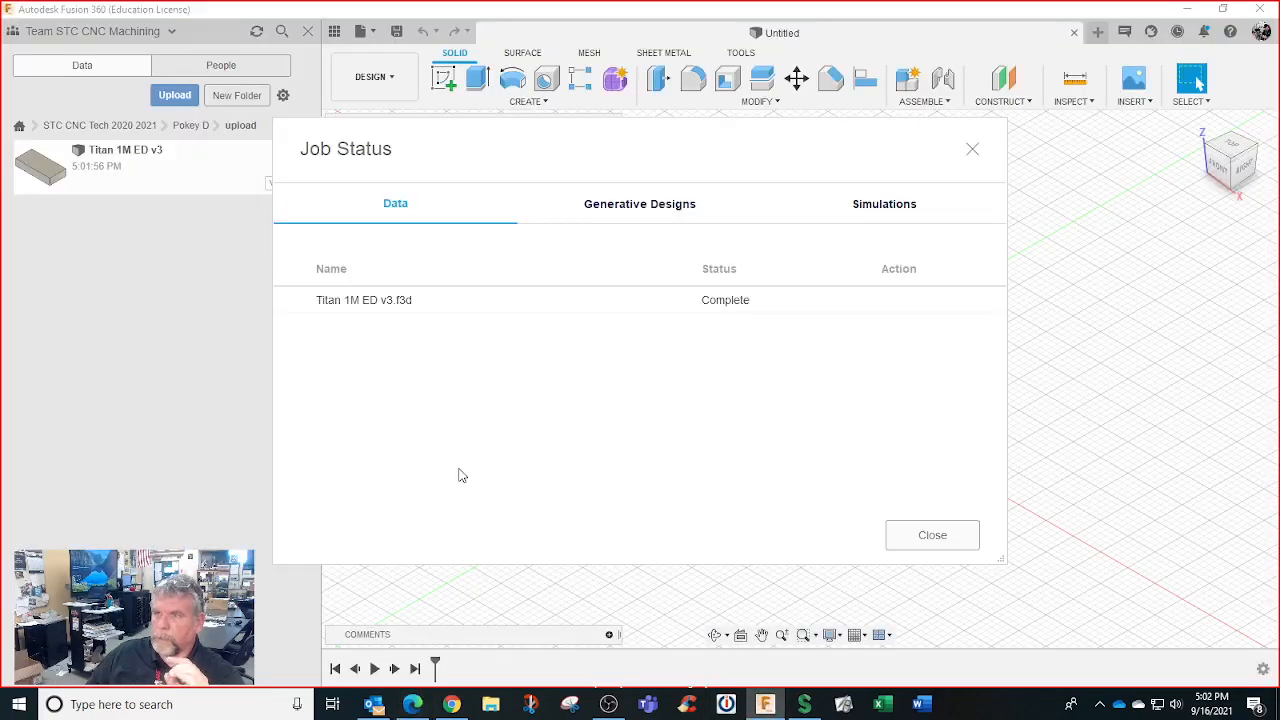
{"action": "left_click", "coordinate": [930, 534]}
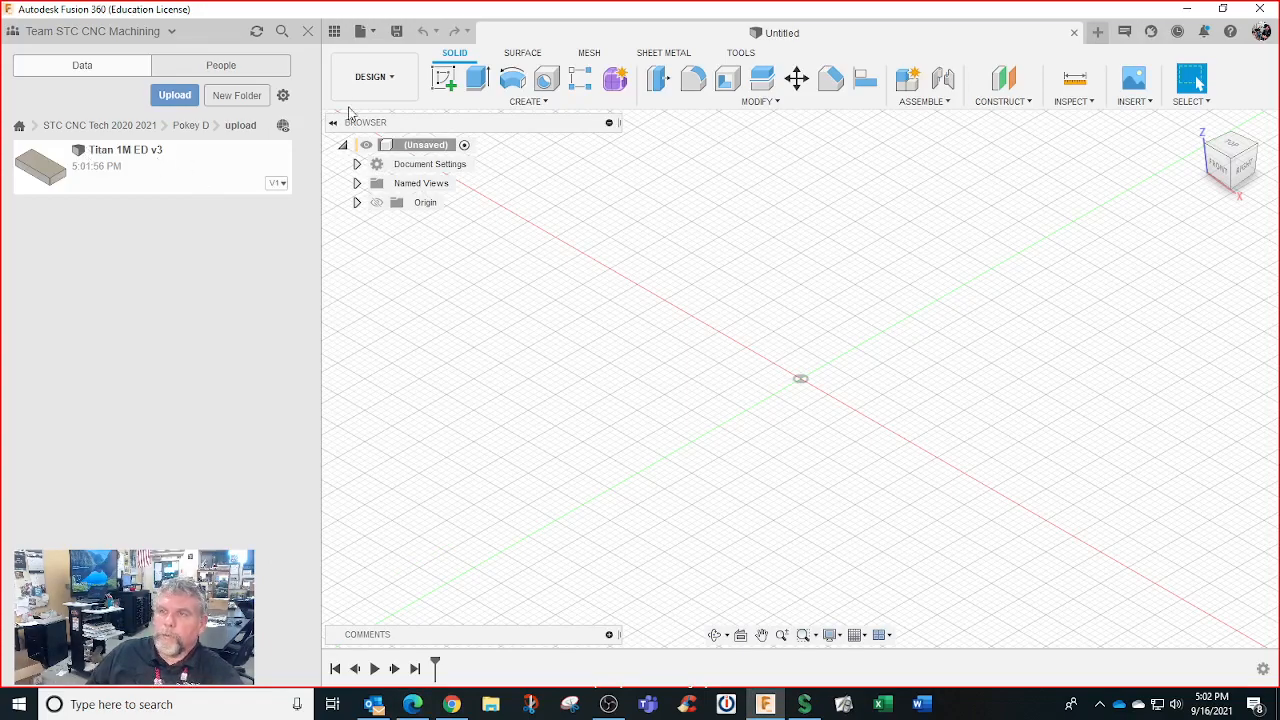
Switch to the MANUFACTURE workspace and open the uploaded Titan 1M ED v3 from the Data Panel
{"action": "left_click", "coordinate": [385, 77]}
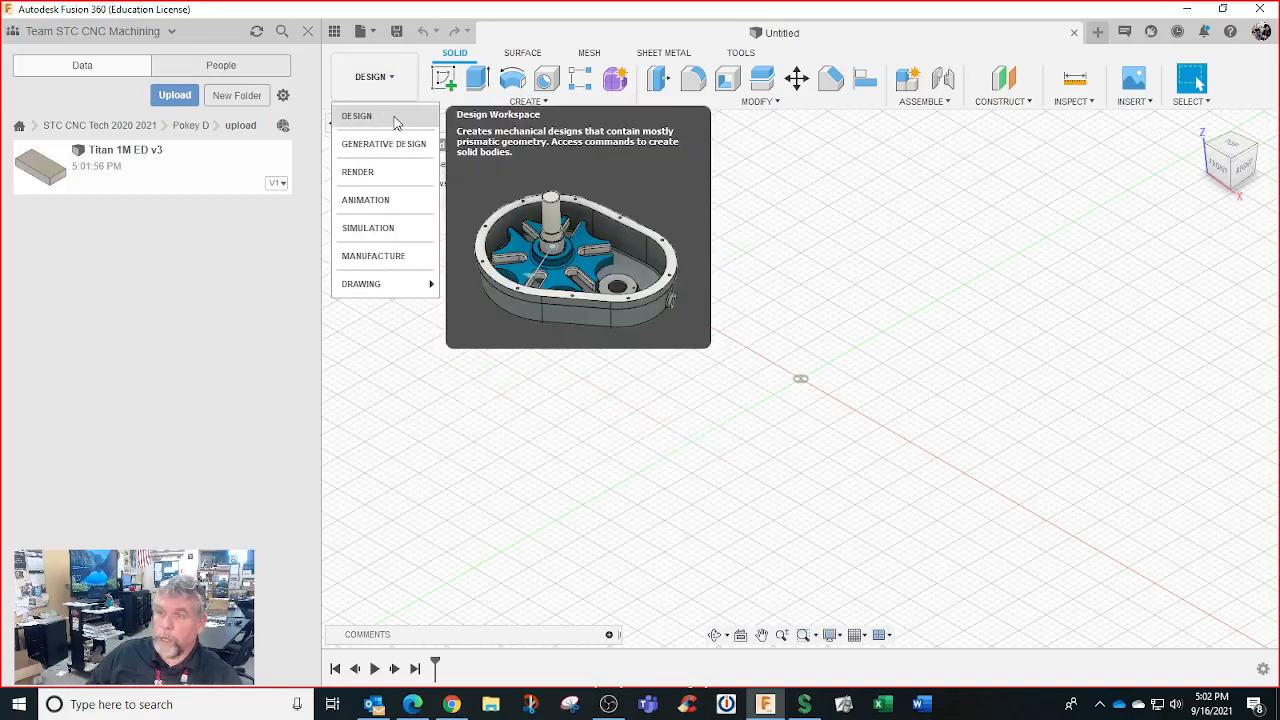
{"action": "left_click", "coordinate": [397, 257]}
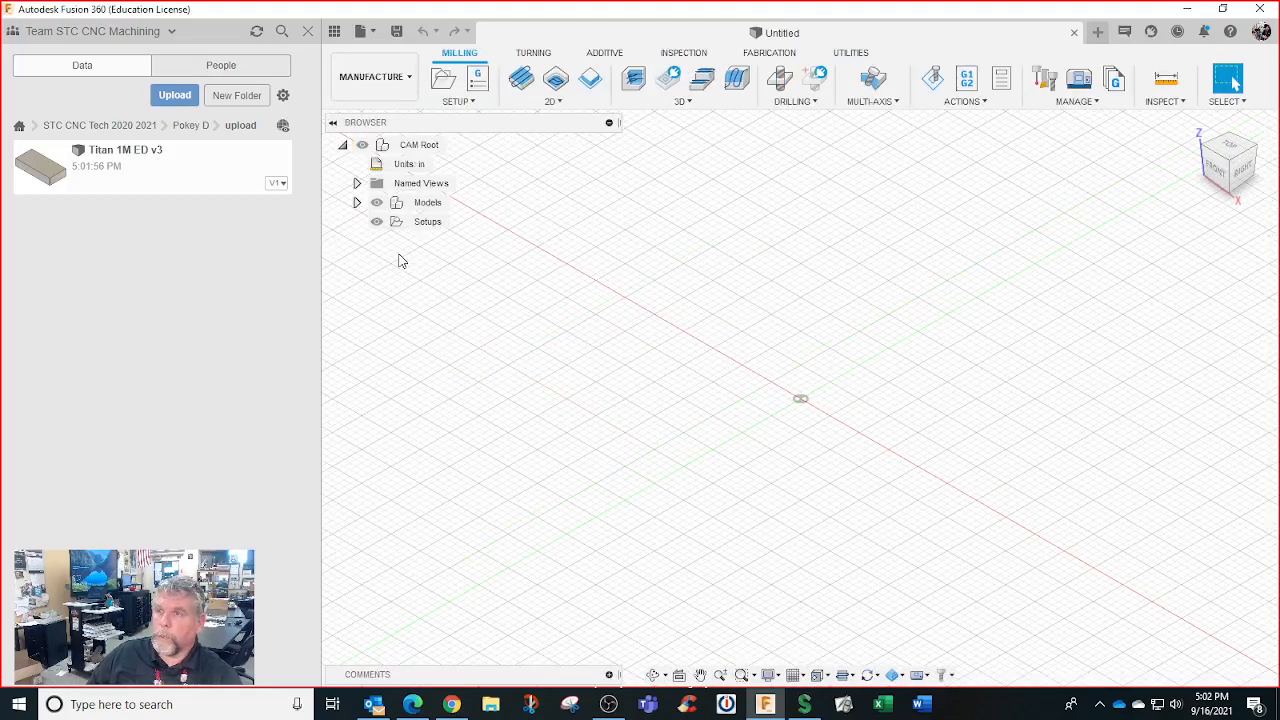
{"action": "left_click", "coordinate": [334, 31]}
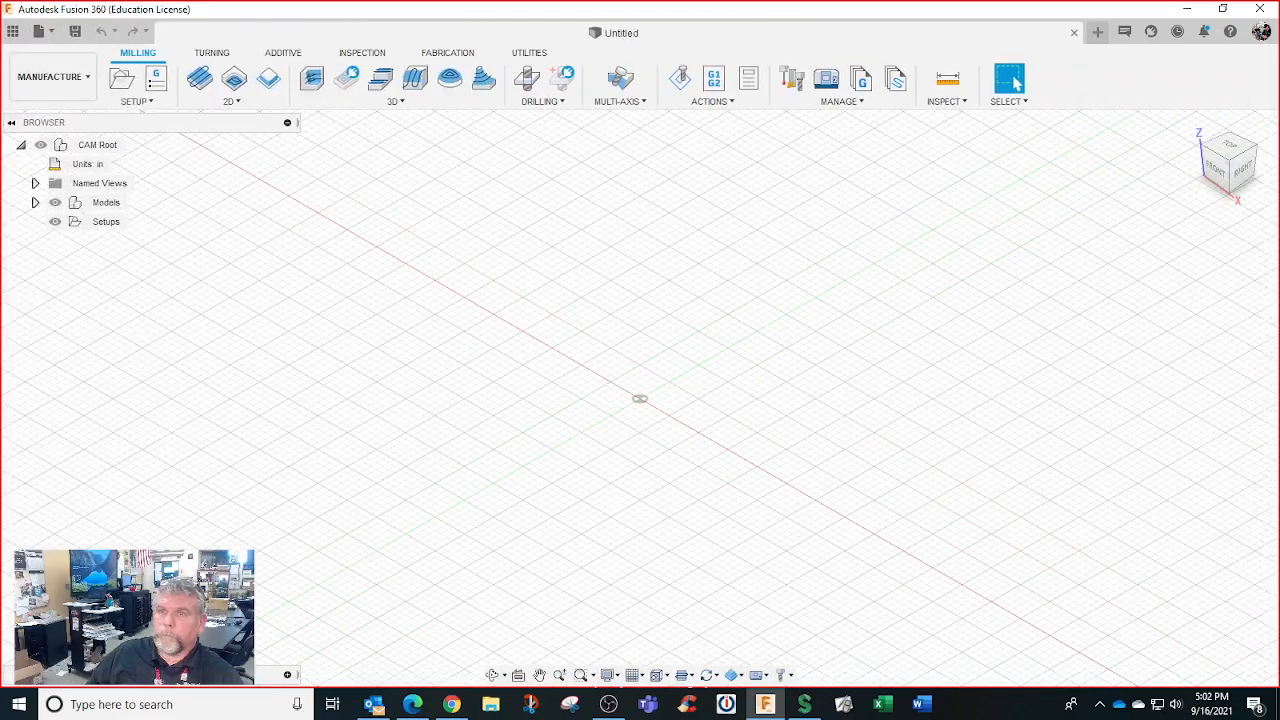
{"action": "left_click", "coordinate": [13, 31]}
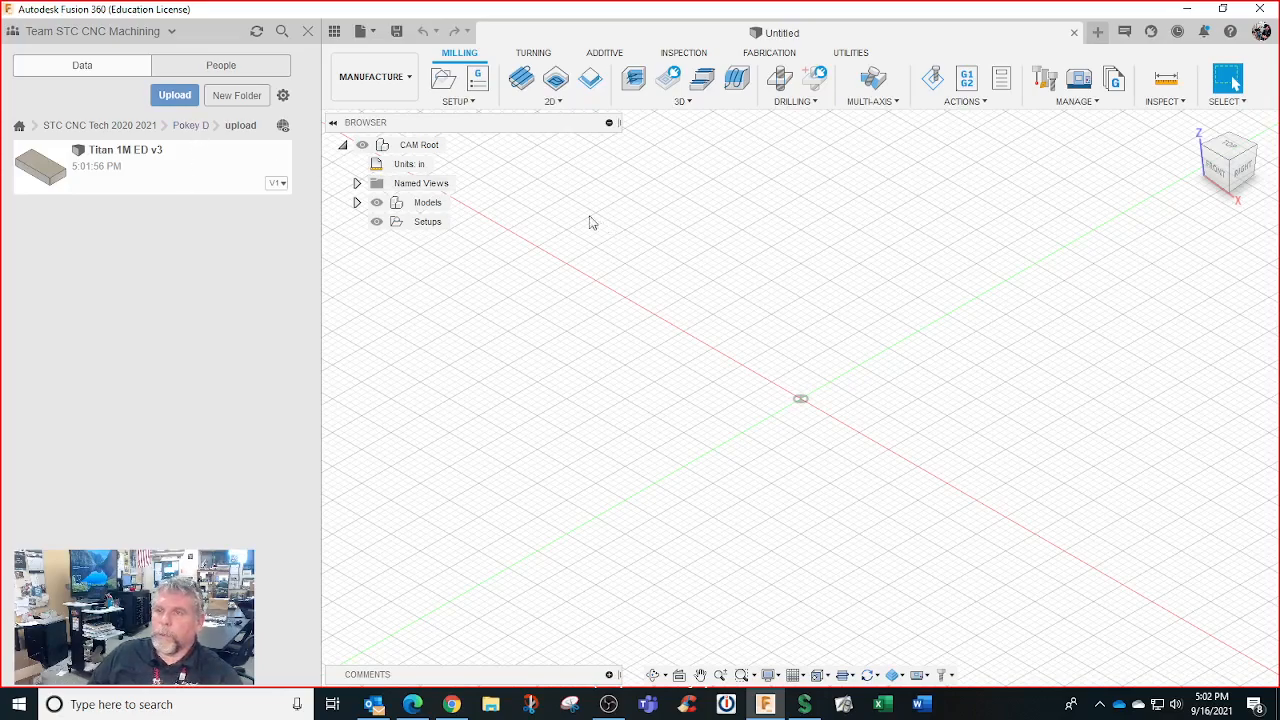
{"action": "double_click", "coordinate": [217, 183]}
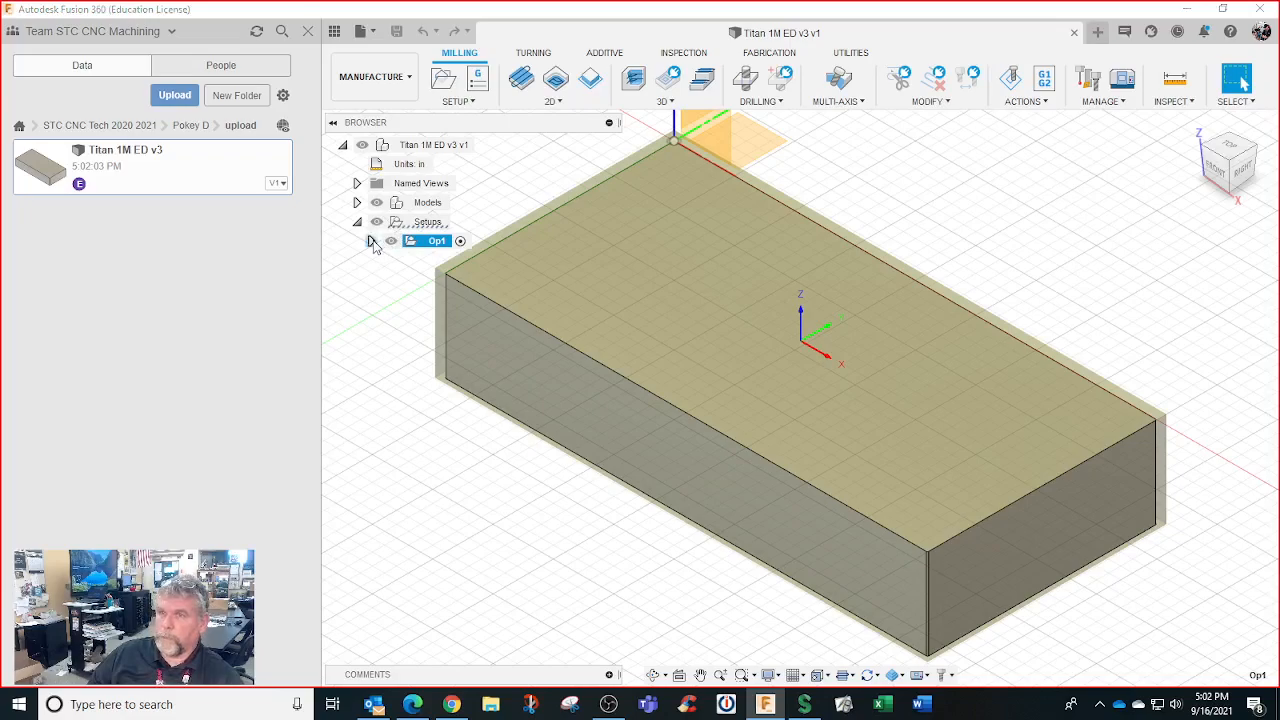
Start a new 2D Face toolpath for Op1 and bring up its tool selection
{"action": "left_click", "coordinate": [558, 102]}
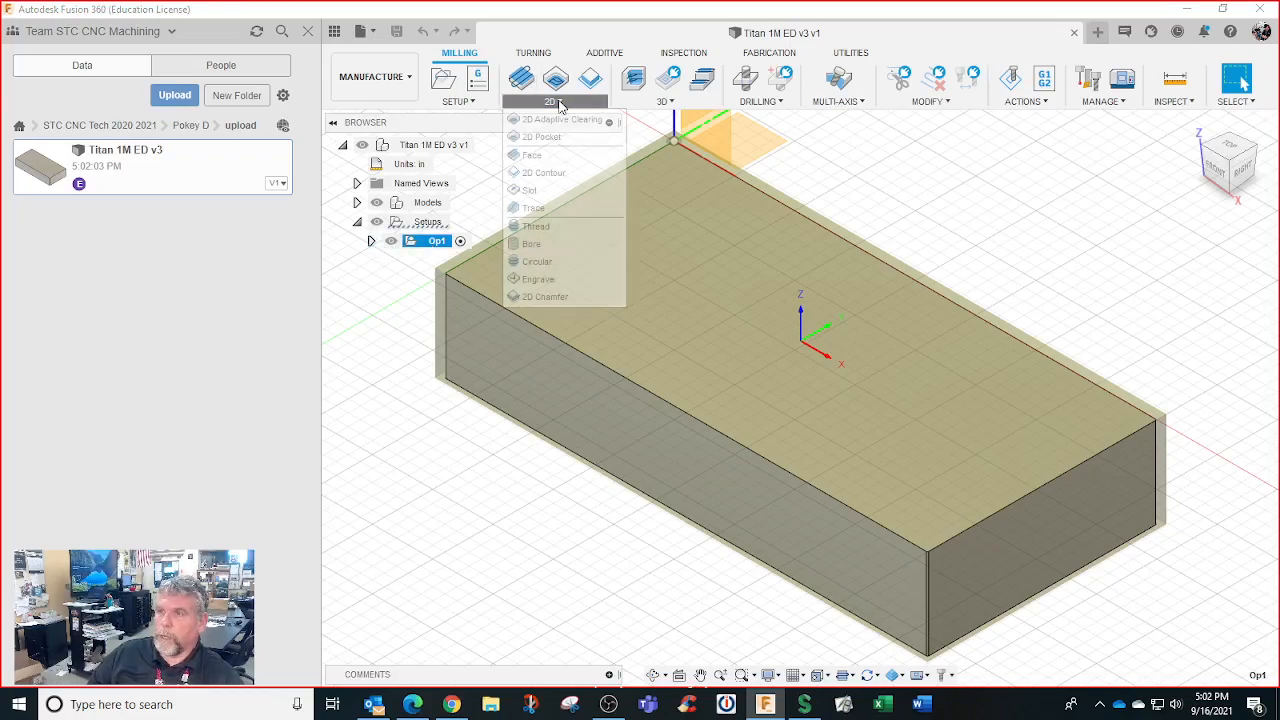
{"action": "left_click", "coordinate": [531, 155]}
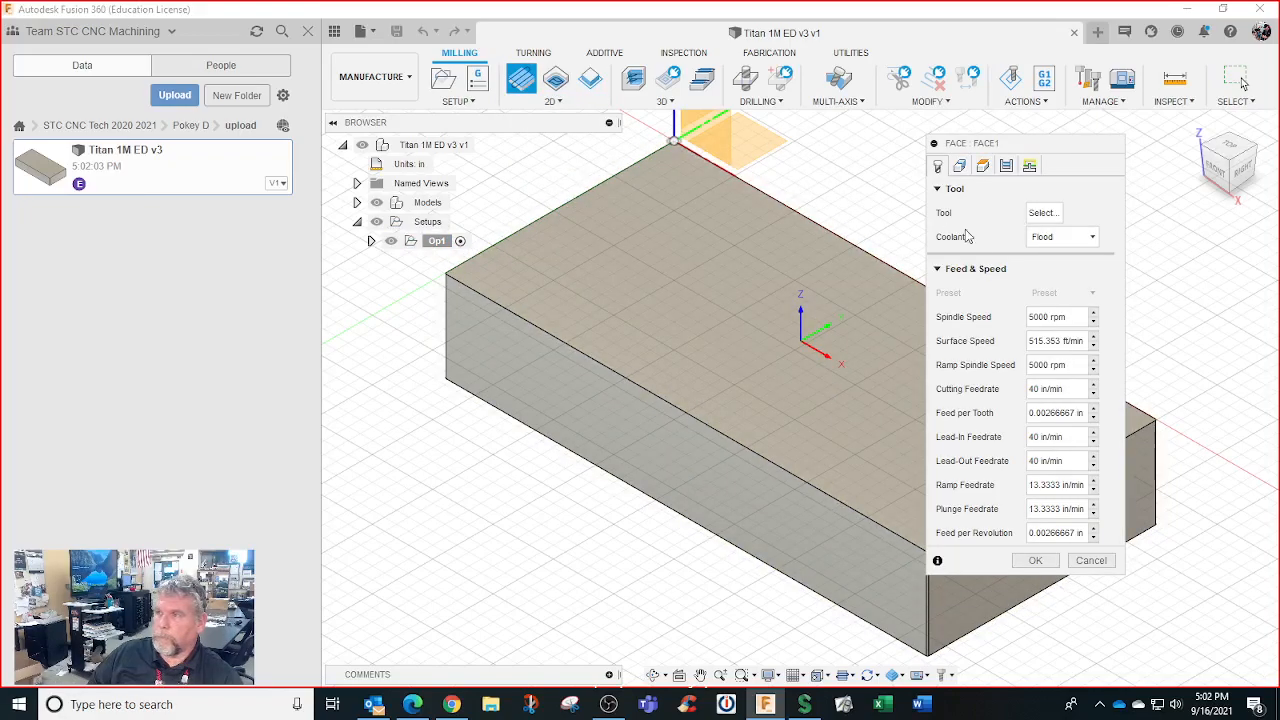
{"action": "left_click", "coordinate": [1042, 214]}
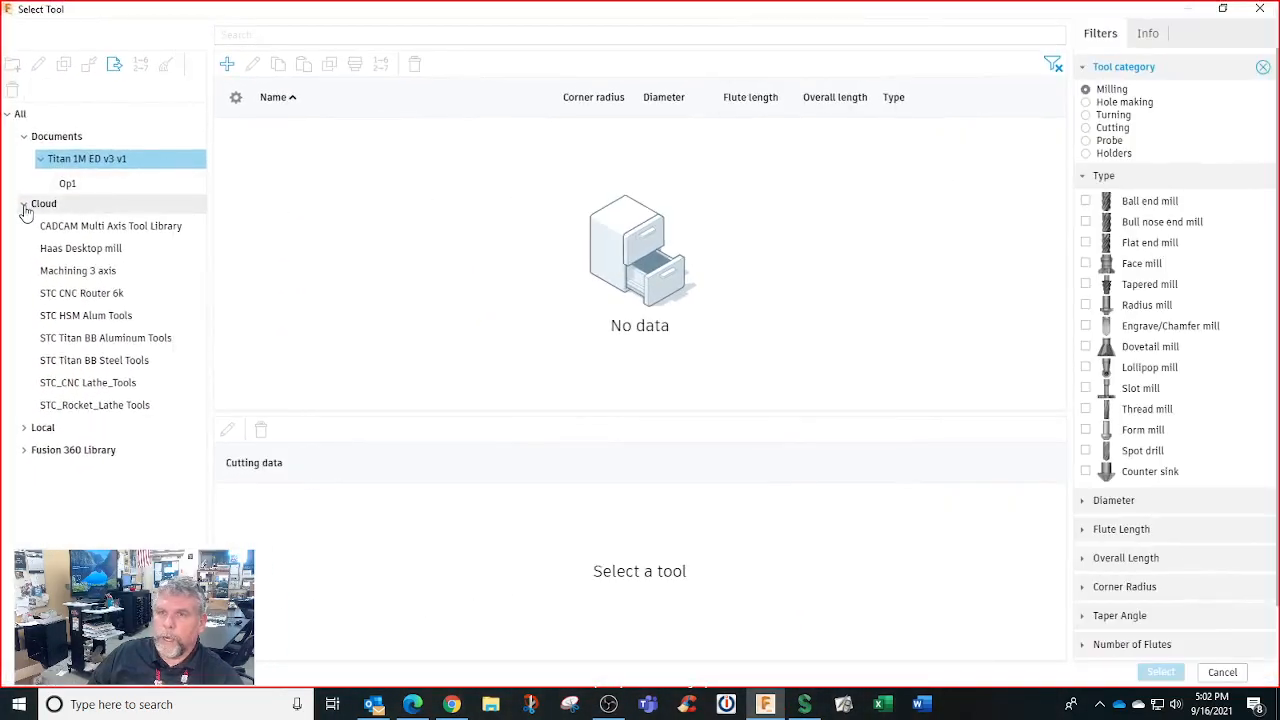
Filter to the cloud Haas Desktop mill library and inspect the quarter-inch flat, ball and chamfer mills
{"action": "left_click", "coordinate": [24, 205]}
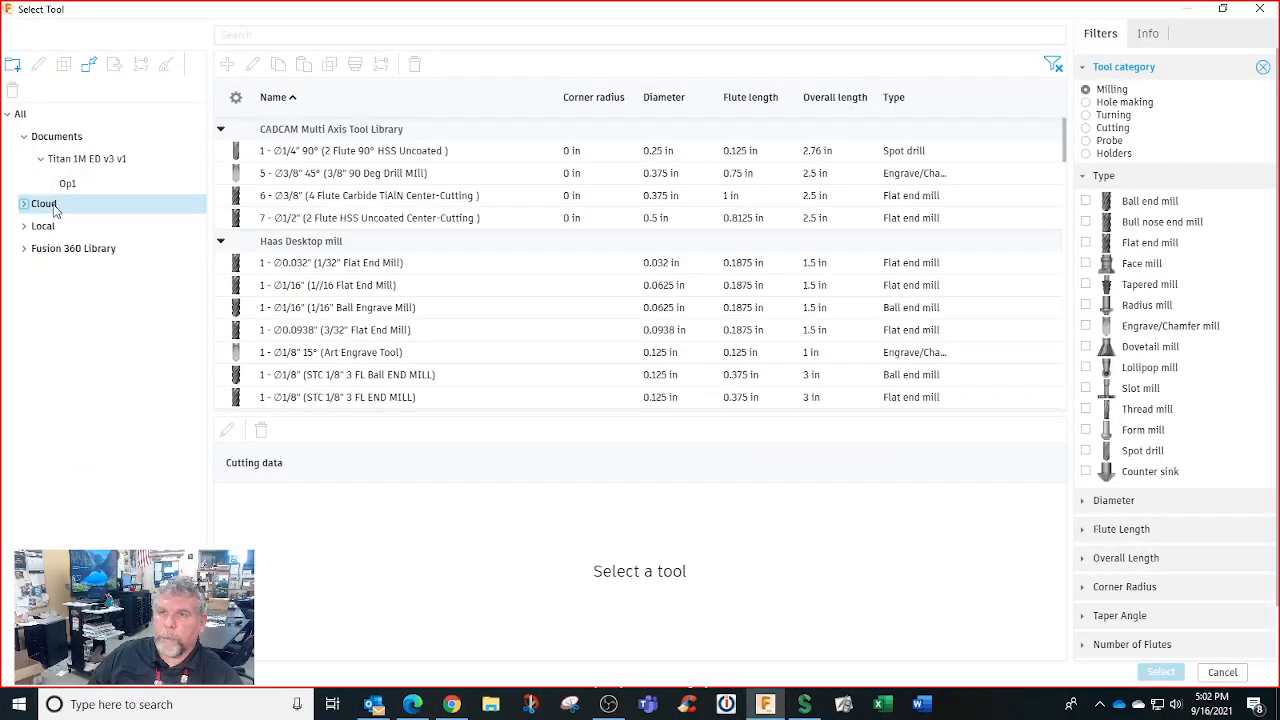
{"action": "left_click", "coordinate": [24, 203]}
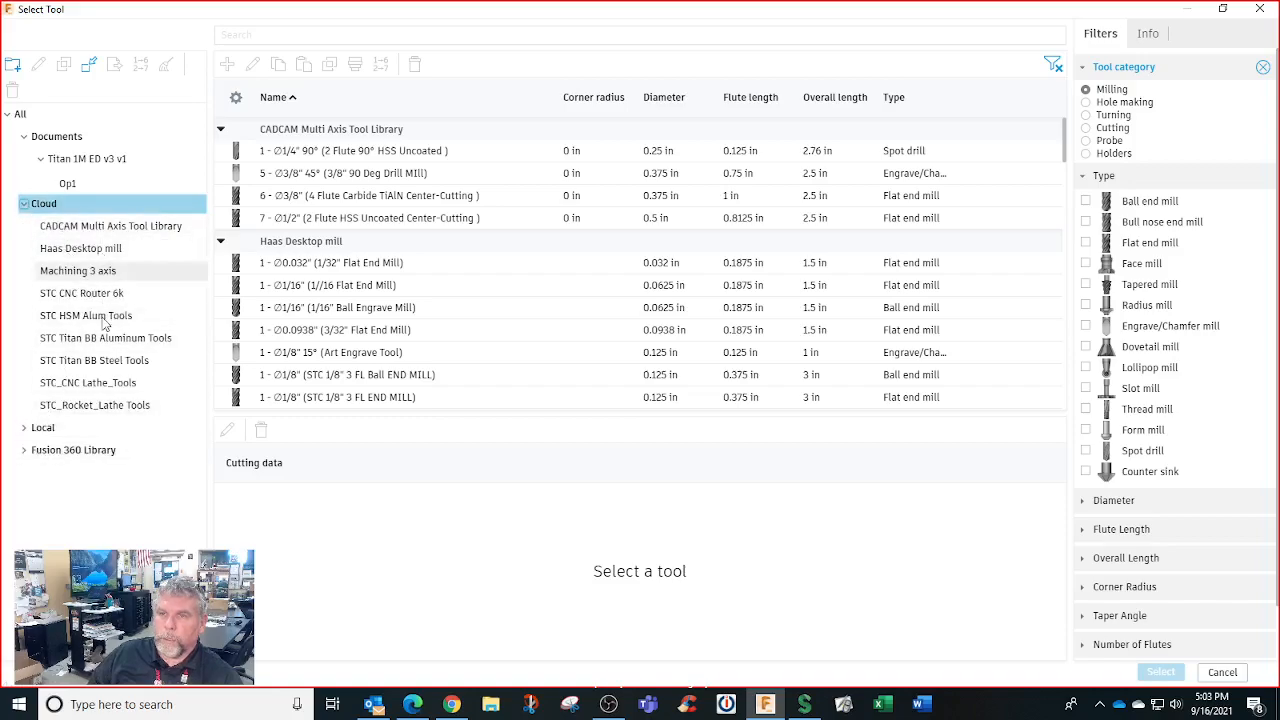
{"action": "left_click", "coordinate": [115, 255]}
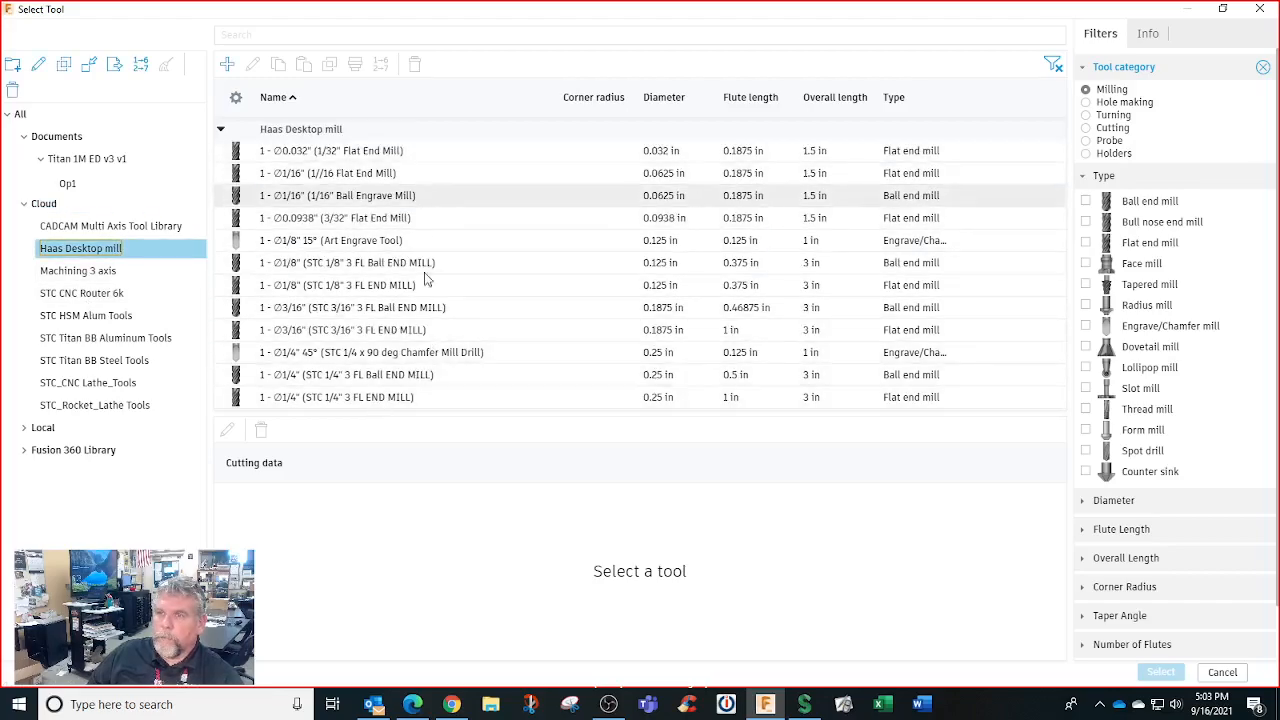
{"action": "left_click", "coordinate": [407, 398]}
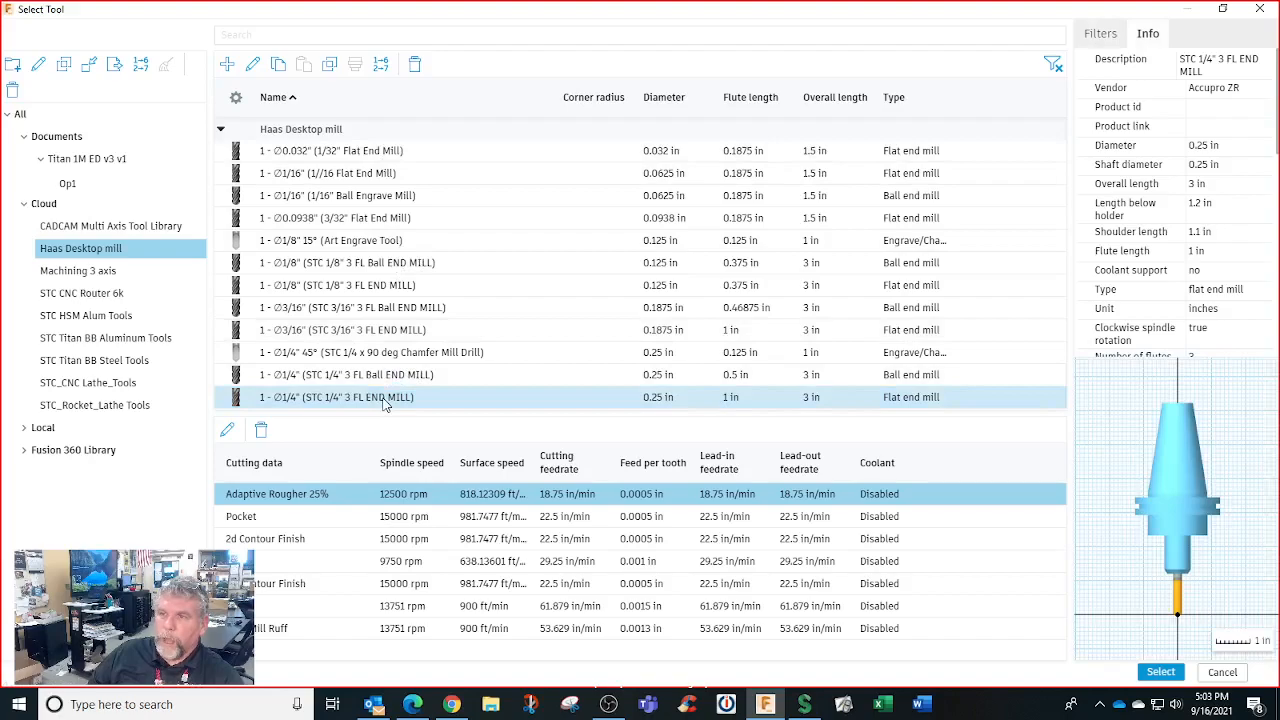
{"action": "left_click", "coordinate": [407, 378]}
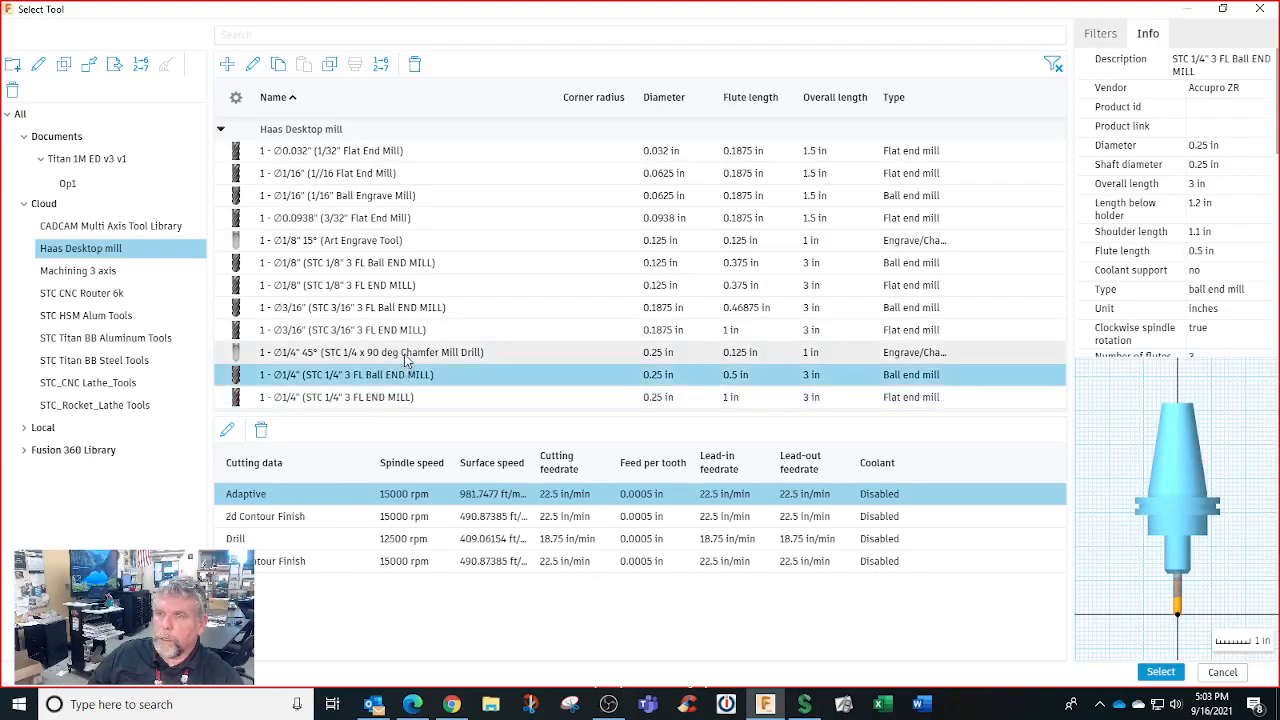
{"action": "left_click", "coordinate": [406, 356]}
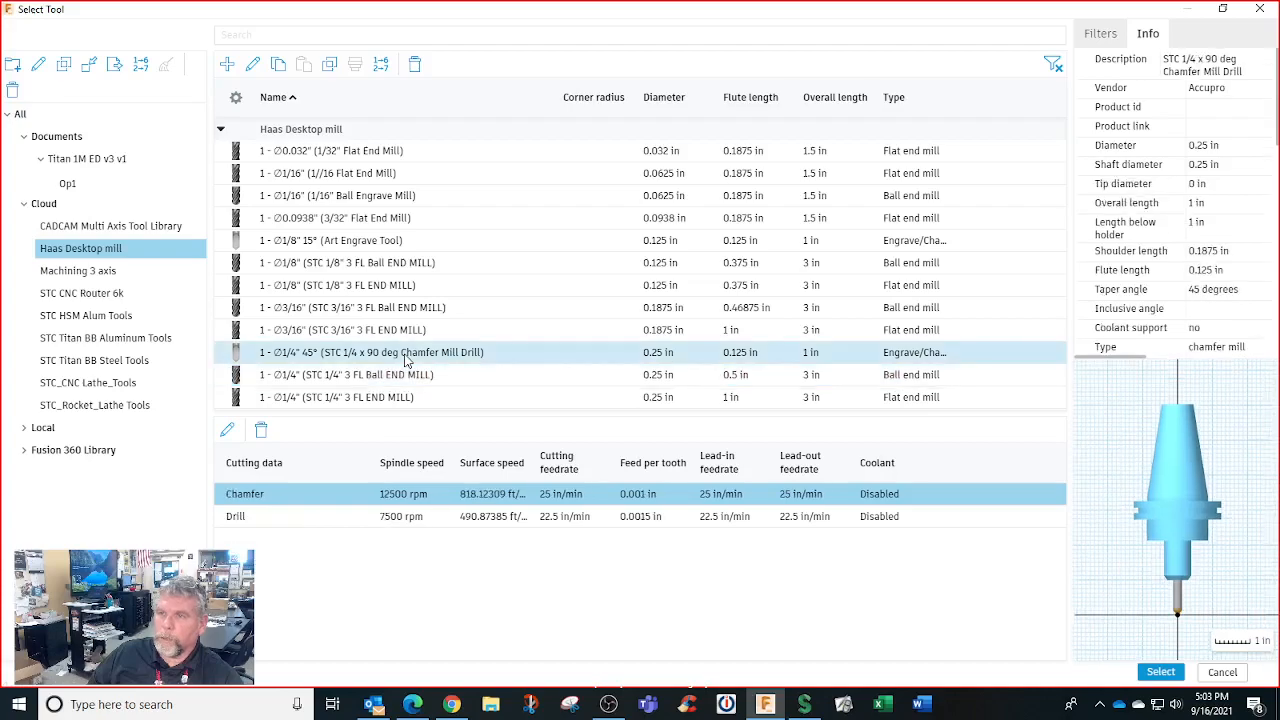
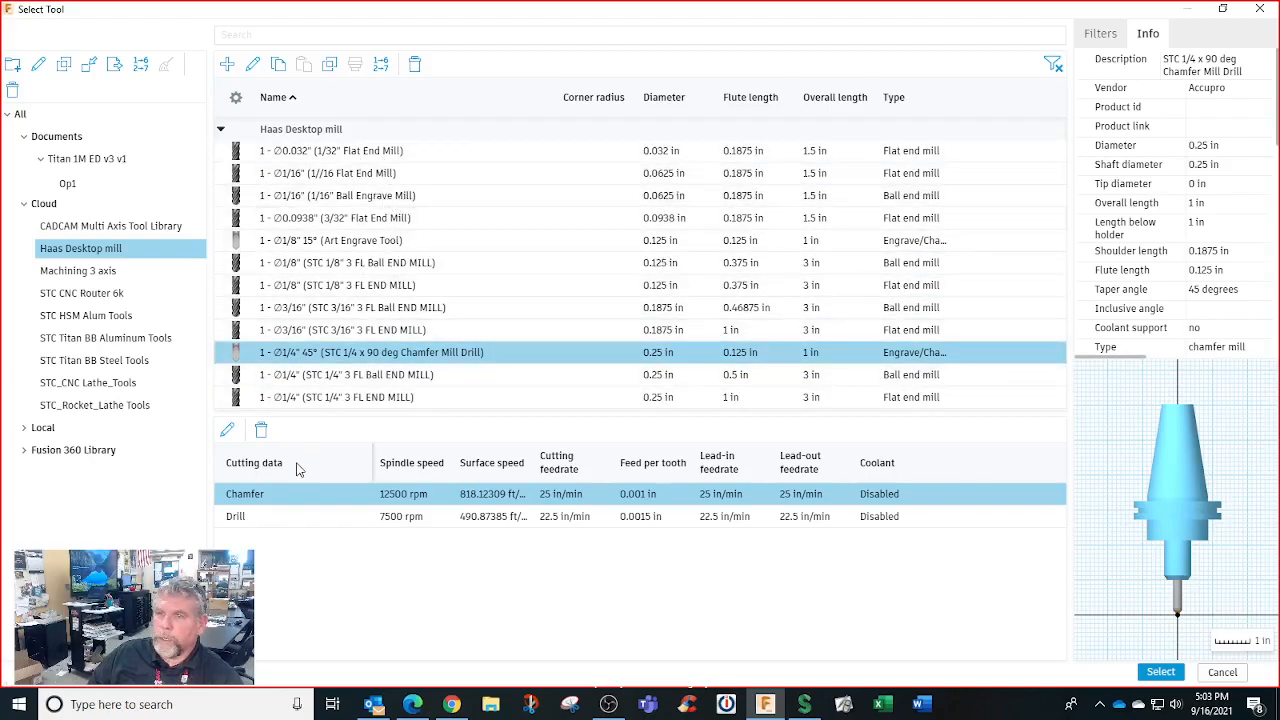
Use the STC 1/4" 3 FL flat end mill with its Face preset (13751 rpm, 61.8794 in/min)
{"action": "left_click", "coordinate": [296, 518]}
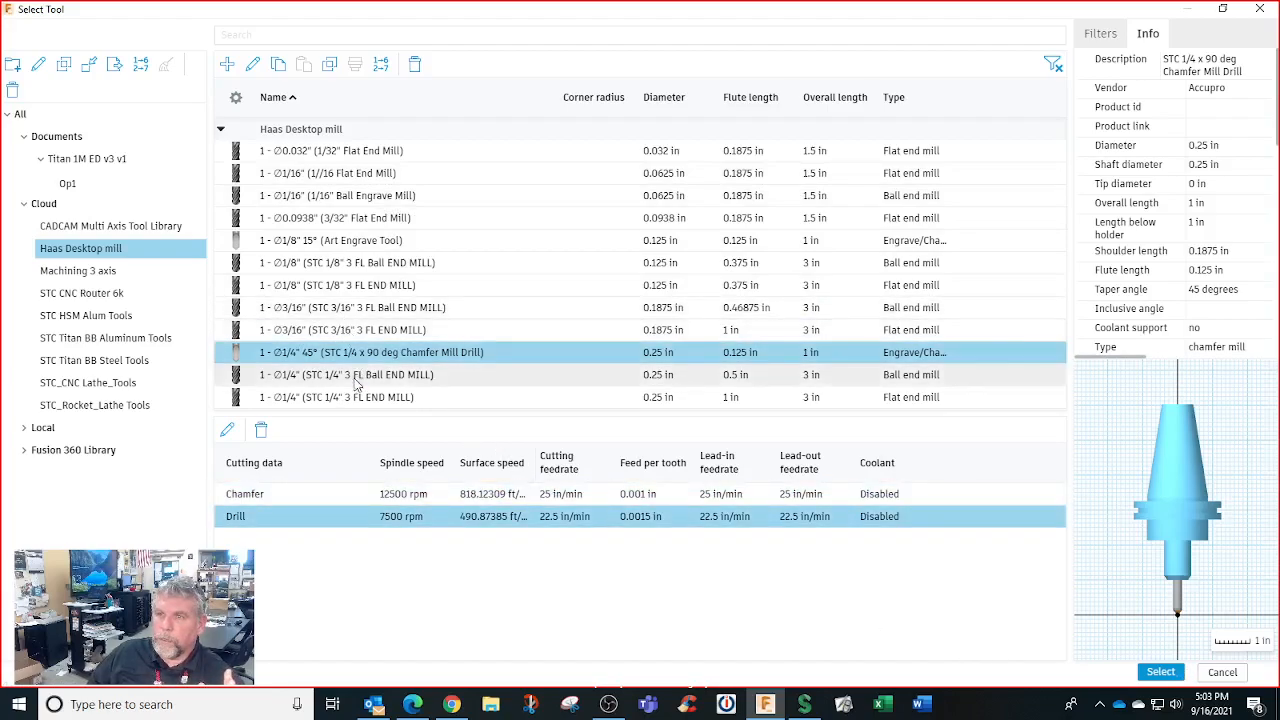
{"action": "left_click", "coordinate": [355, 399]}
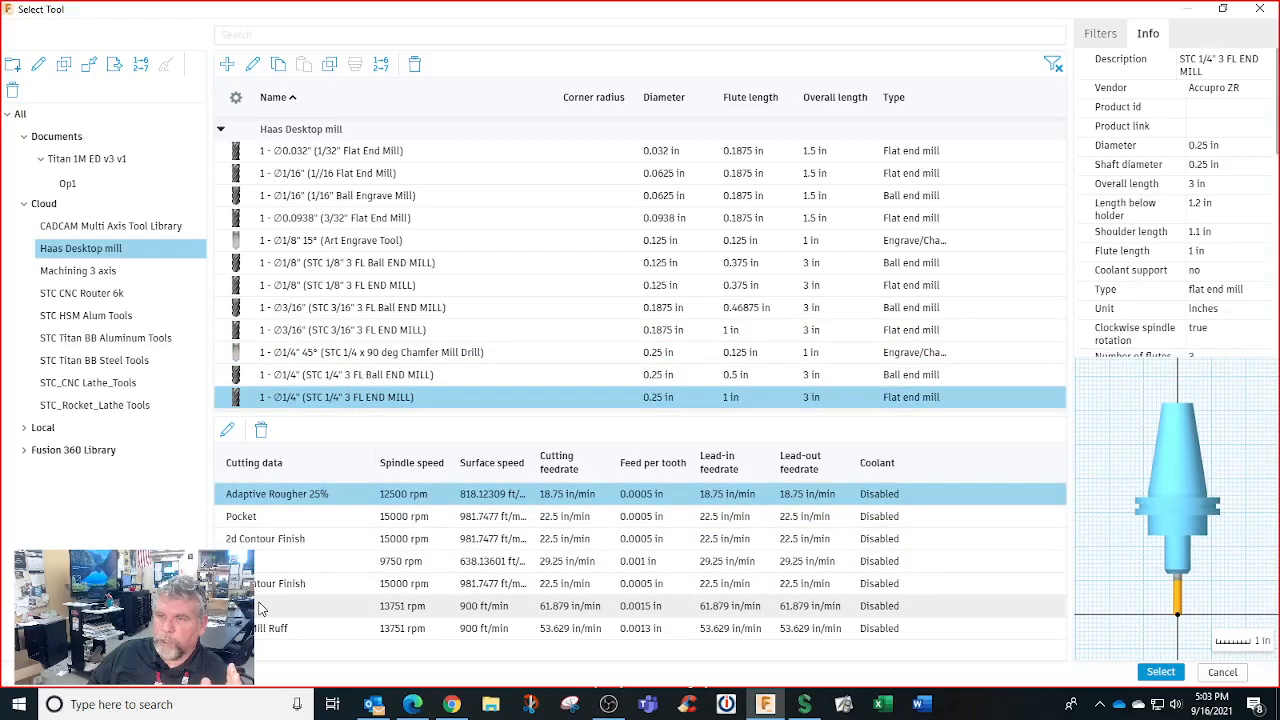
{"action": "left_click", "coordinate": [260, 606]}
{"action": "left_click", "coordinate": [1158, 673]}
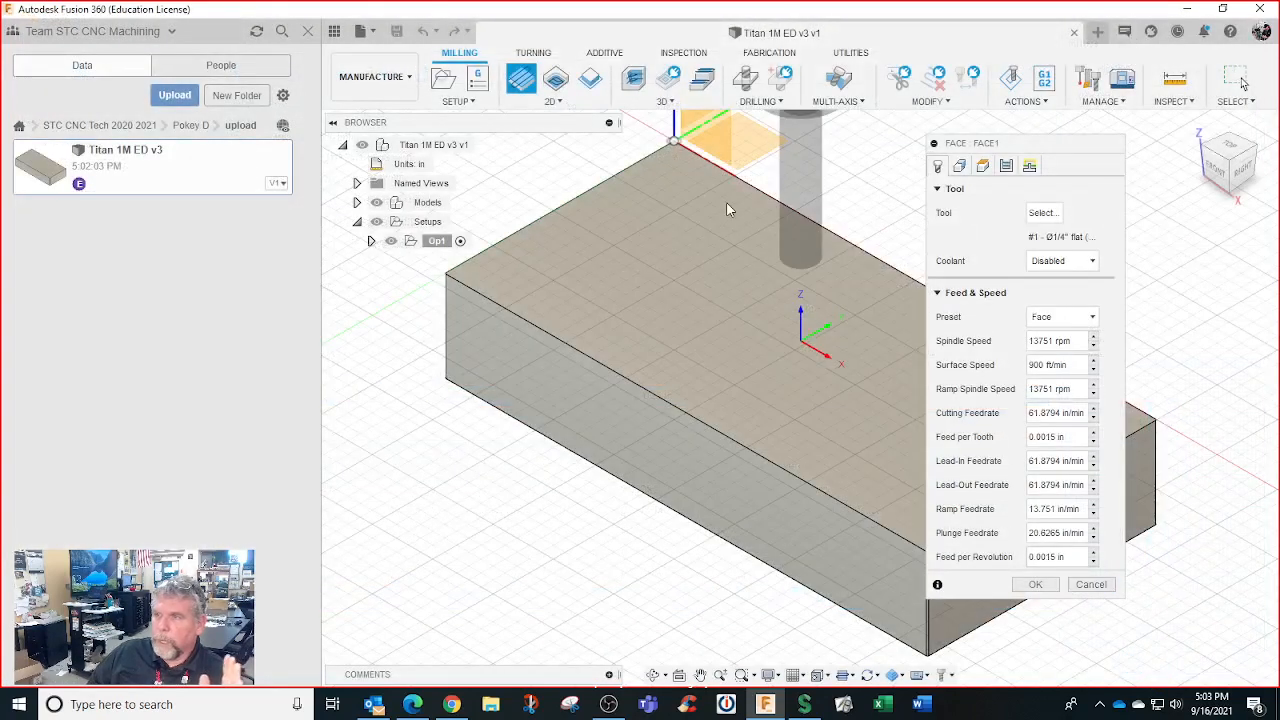
Review geometry, heights and passes, enable Extend Before Retract, and accept to generate Face1
{"action": "left_click", "coordinate": [959, 167]}
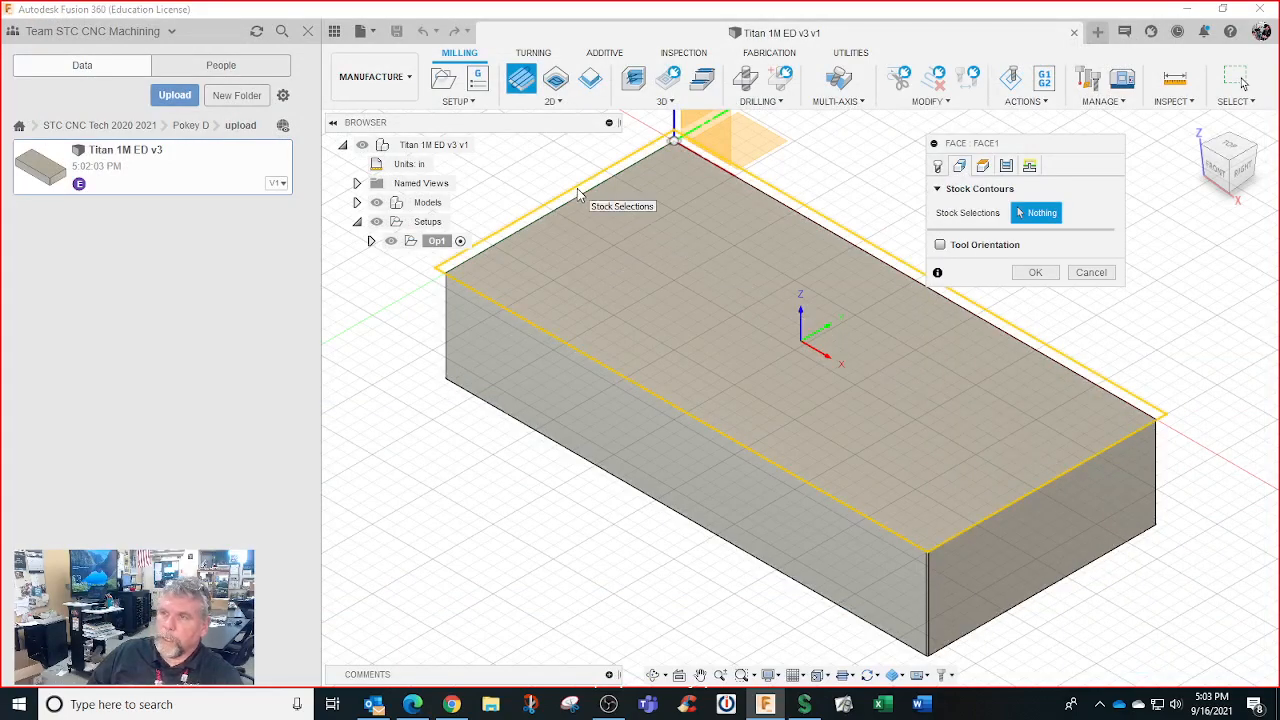
{"action": "left_click", "coordinate": [983, 167]}
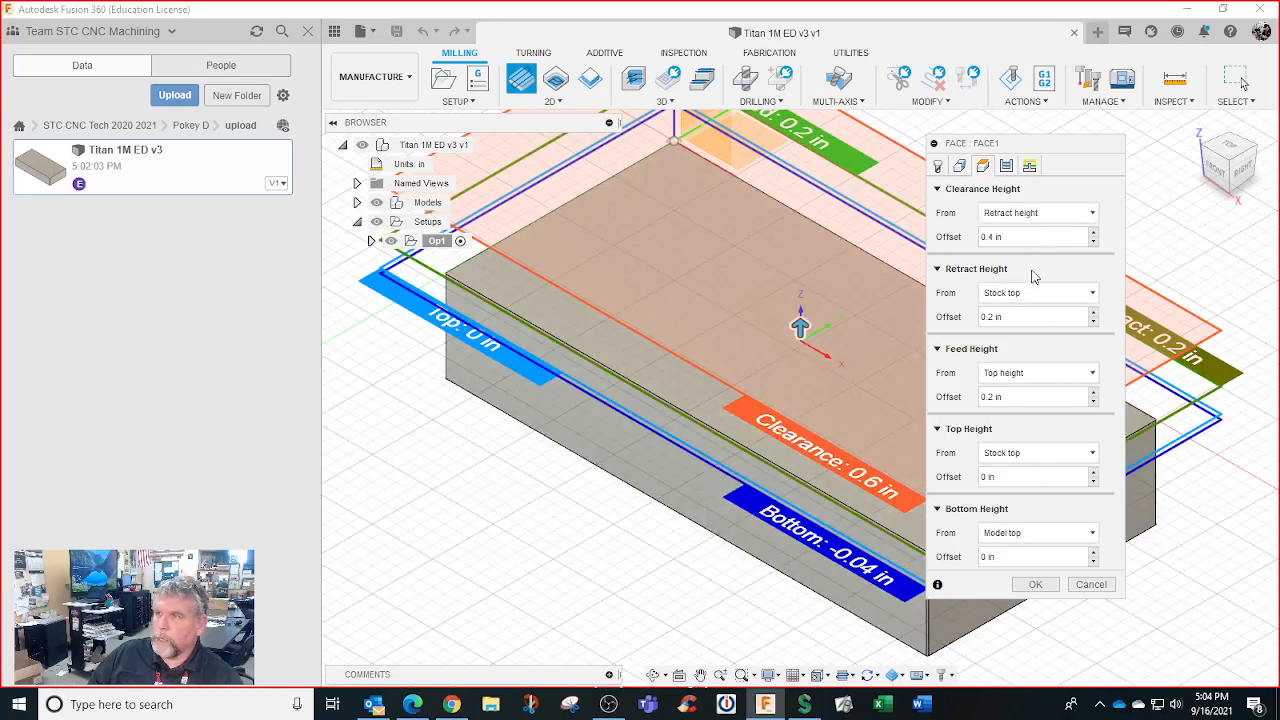
{"action": "left_click", "coordinate": [1006, 167]}
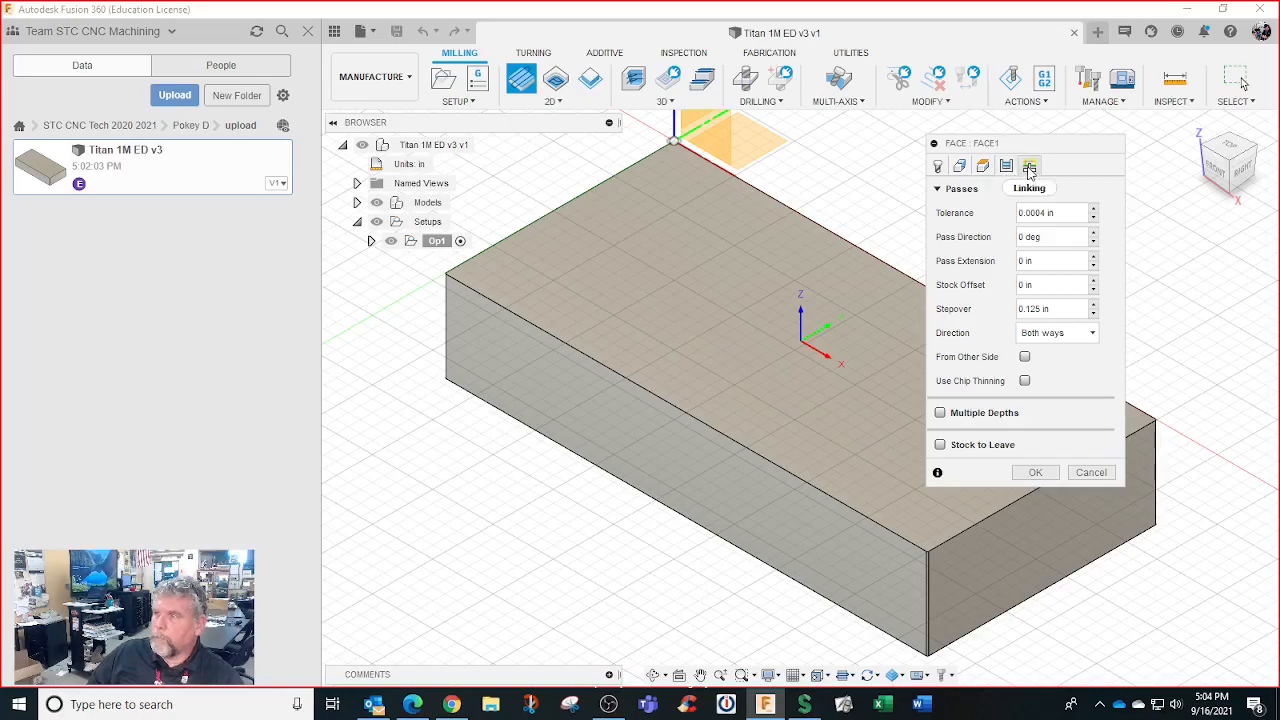
{"action": "left_click", "coordinate": [1030, 168]}
{"action": "left_click", "coordinate": [1036, 309]}
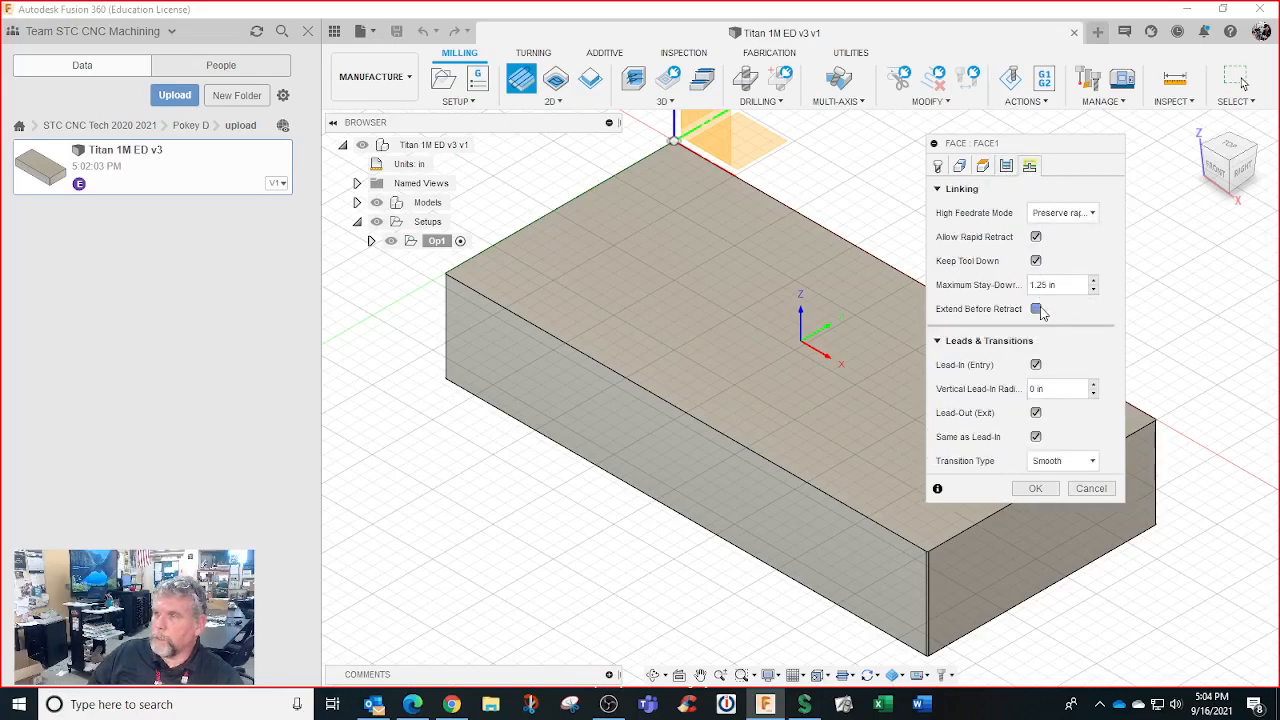
{"action": "left_click", "coordinate": [1035, 489]}
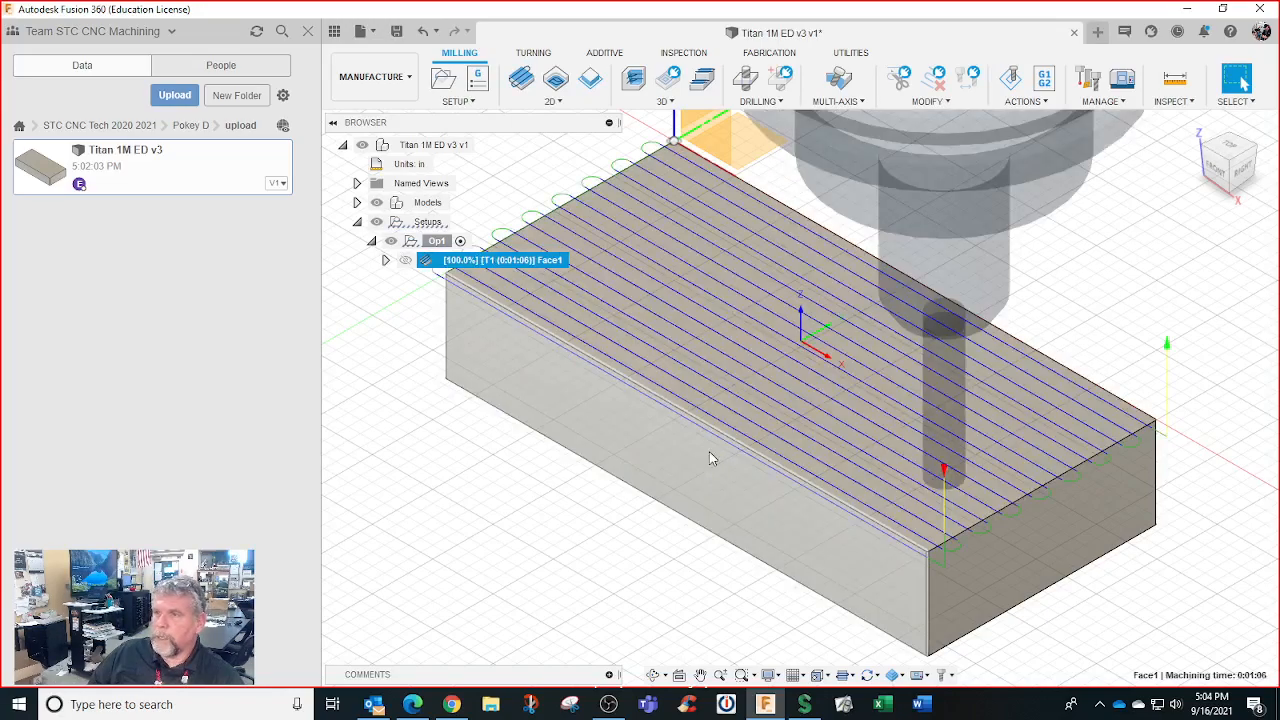
{"action": "scroll", "coordinate": [710, 458], "scroll_direction": "up", "scroll_amount": 1}
{"action": "scroll", "coordinate": [710, 458], "scroll_direction": "down", "scroll_amount": 3}
{"action": "middle_click_drag", "start_coordinate": [709, 458], "coordinate": [773, 460], "text": "shift"}
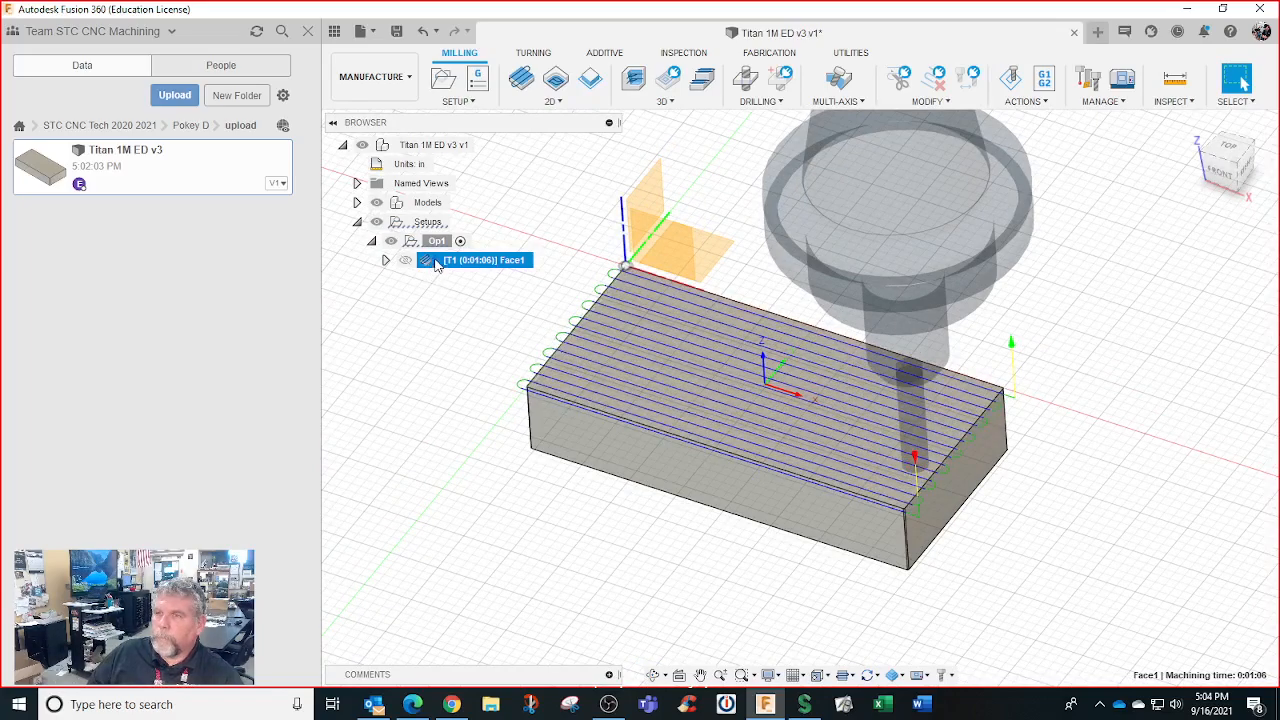
Create 2D Contour1 with the 2d Contour Finish preset (15000 rpm) chaining the block's bottom edge
{"action": "left_click", "coordinate": [560, 104]}
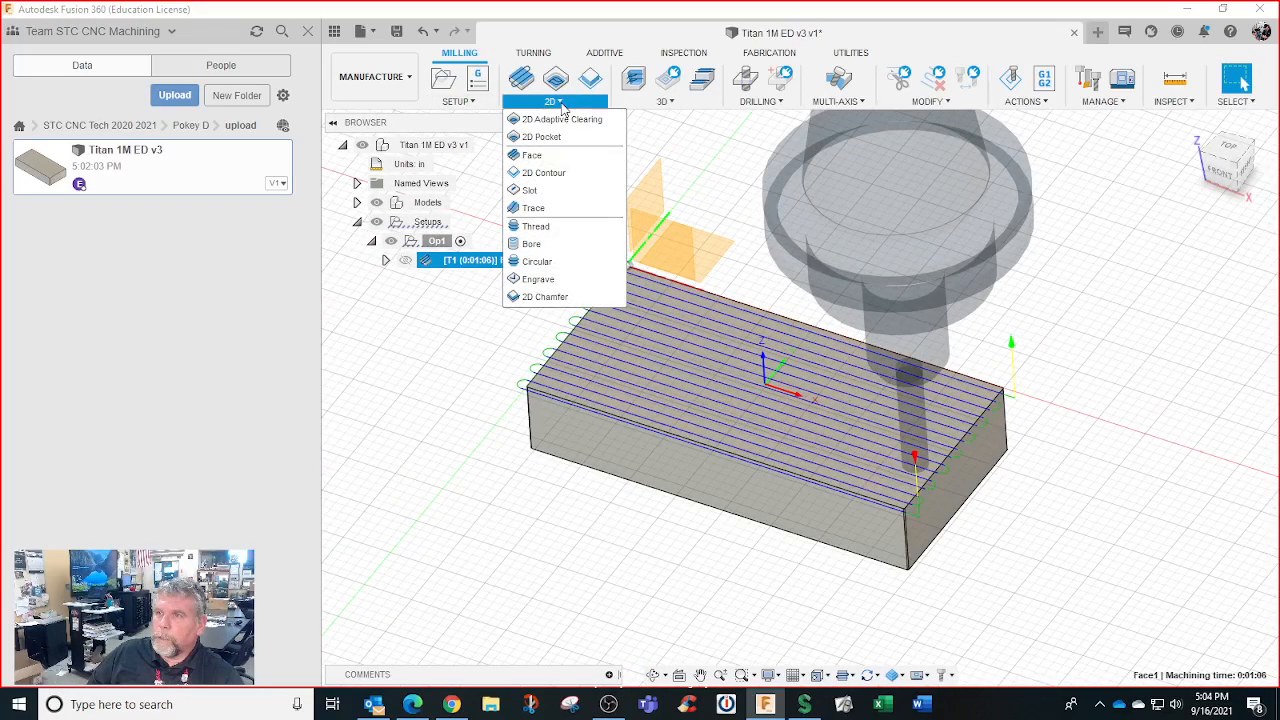
{"action": "left_click", "coordinate": [537, 172]}
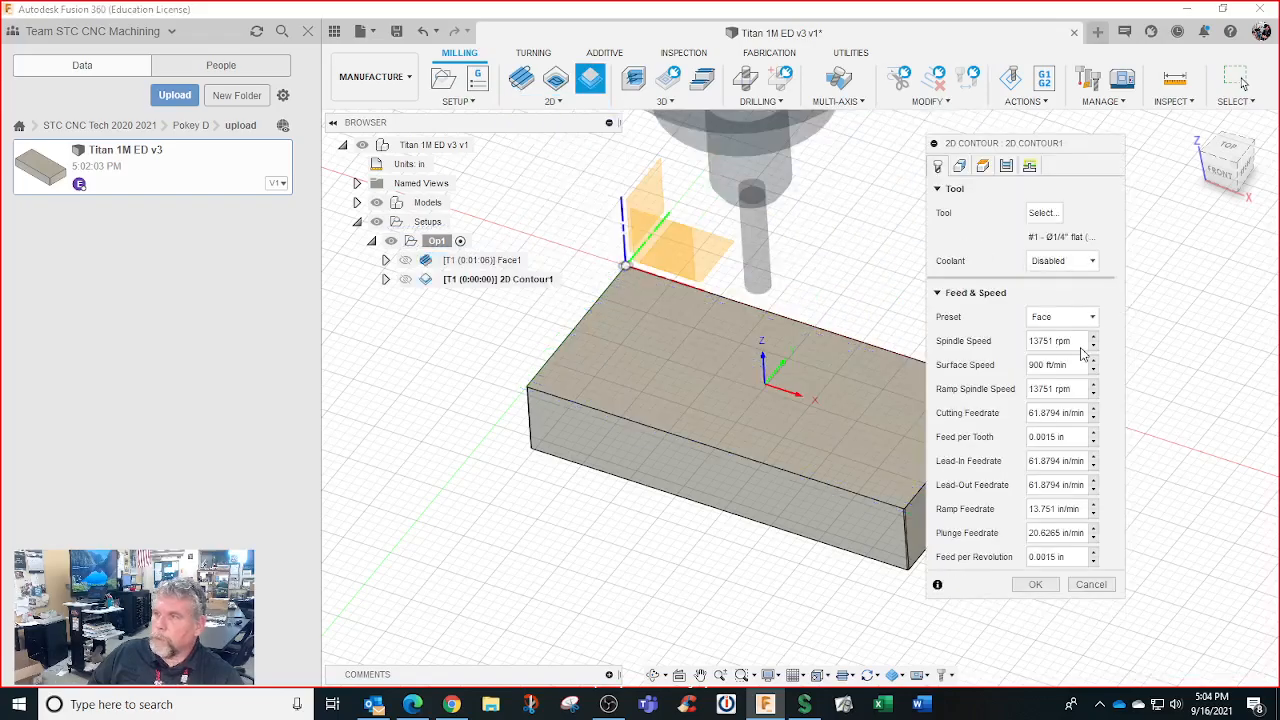
{"action": "left_click", "coordinate": [1068, 317]}
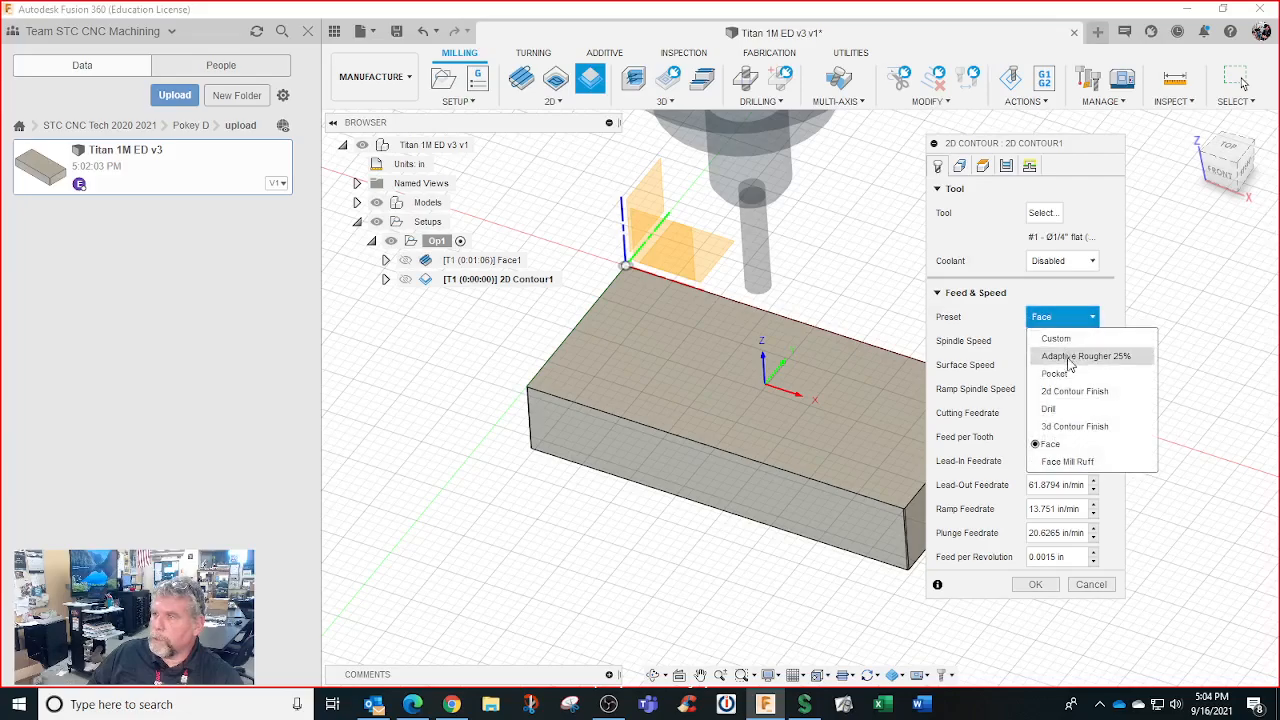
{"action": "left_click", "coordinate": [1068, 391]}
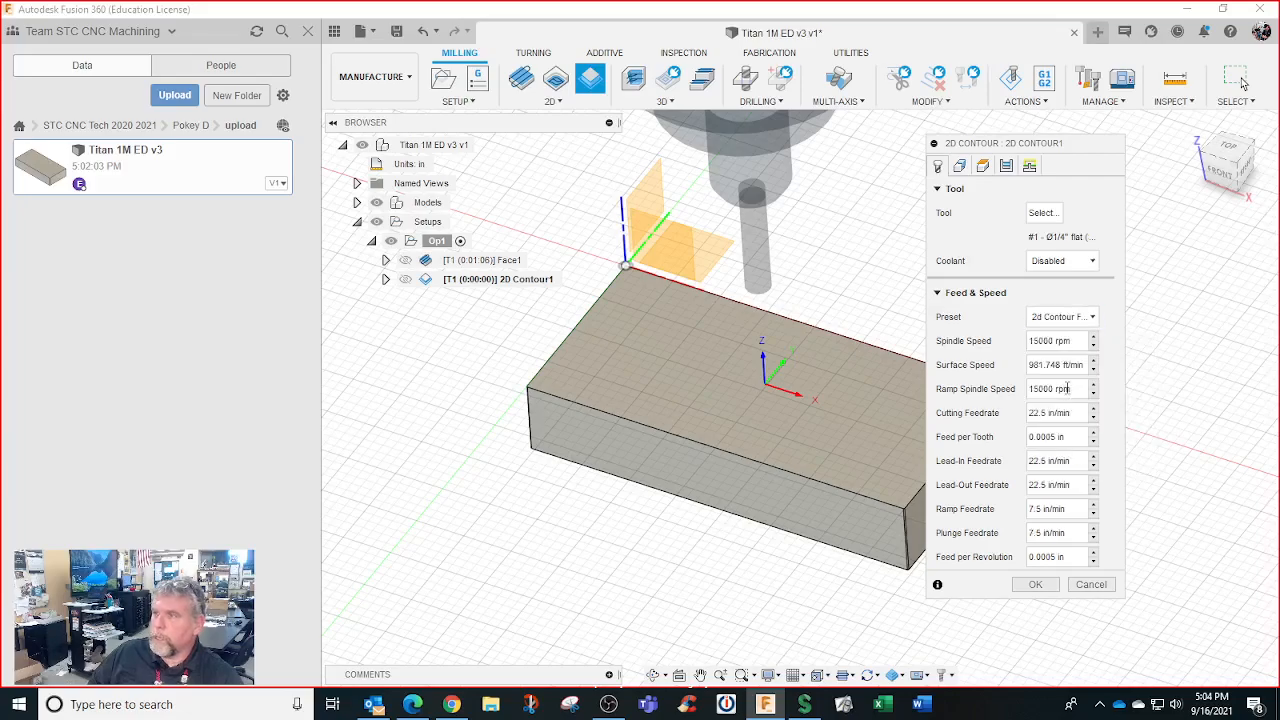
{"action": "left_click", "coordinate": [959, 166]}
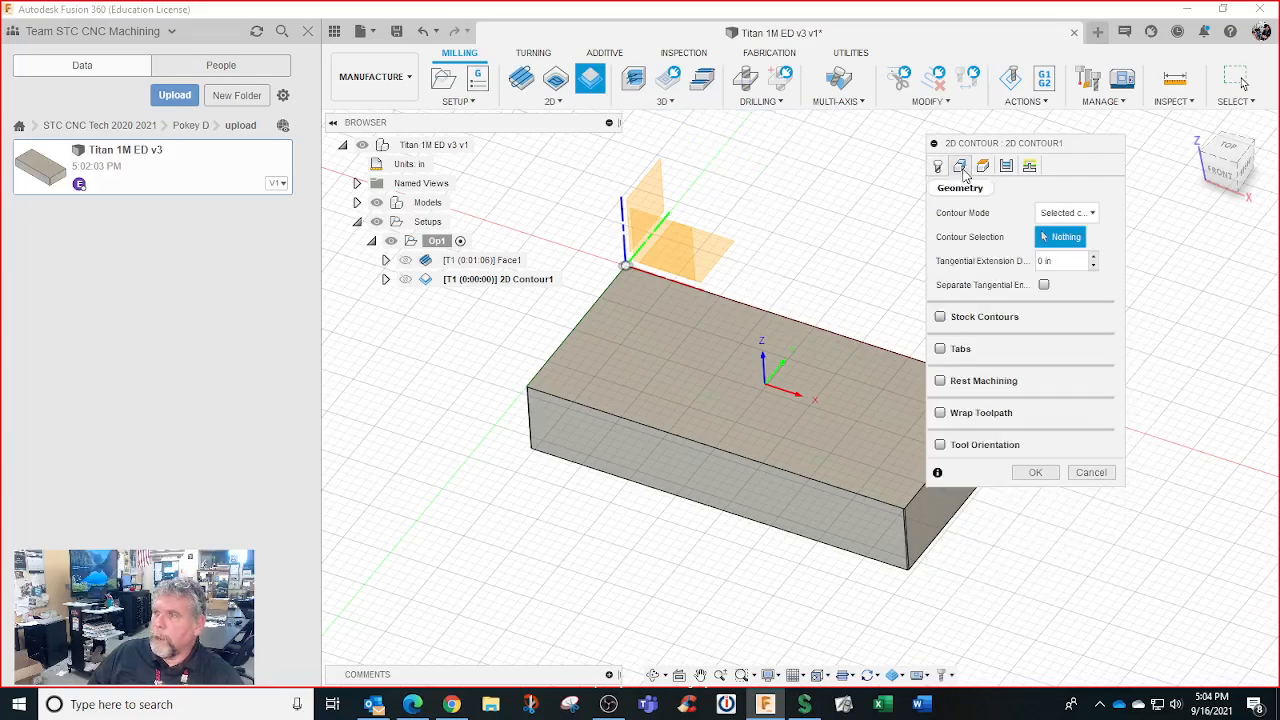
{"action": "left_click", "coordinate": [666, 494]}
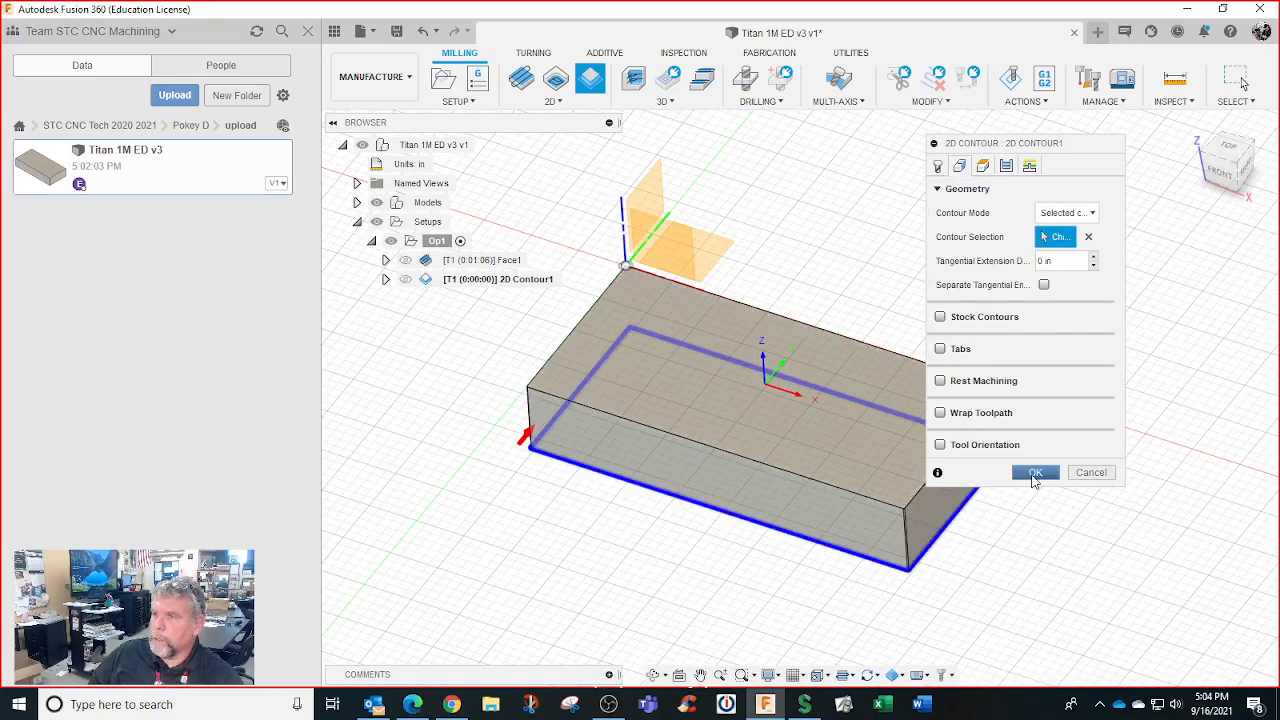
{"action": "left_click", "coordinate": [1035, 472]}
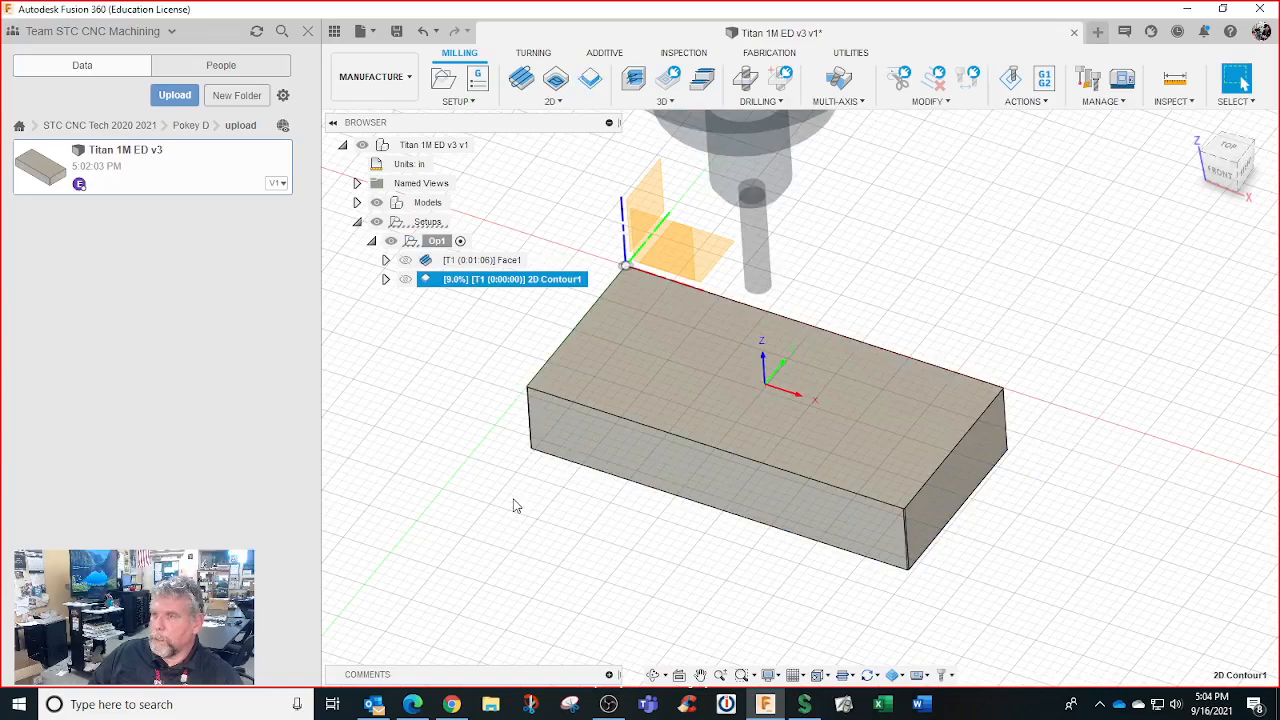
{"action": "left_click", "coordinate": [437, 241]}
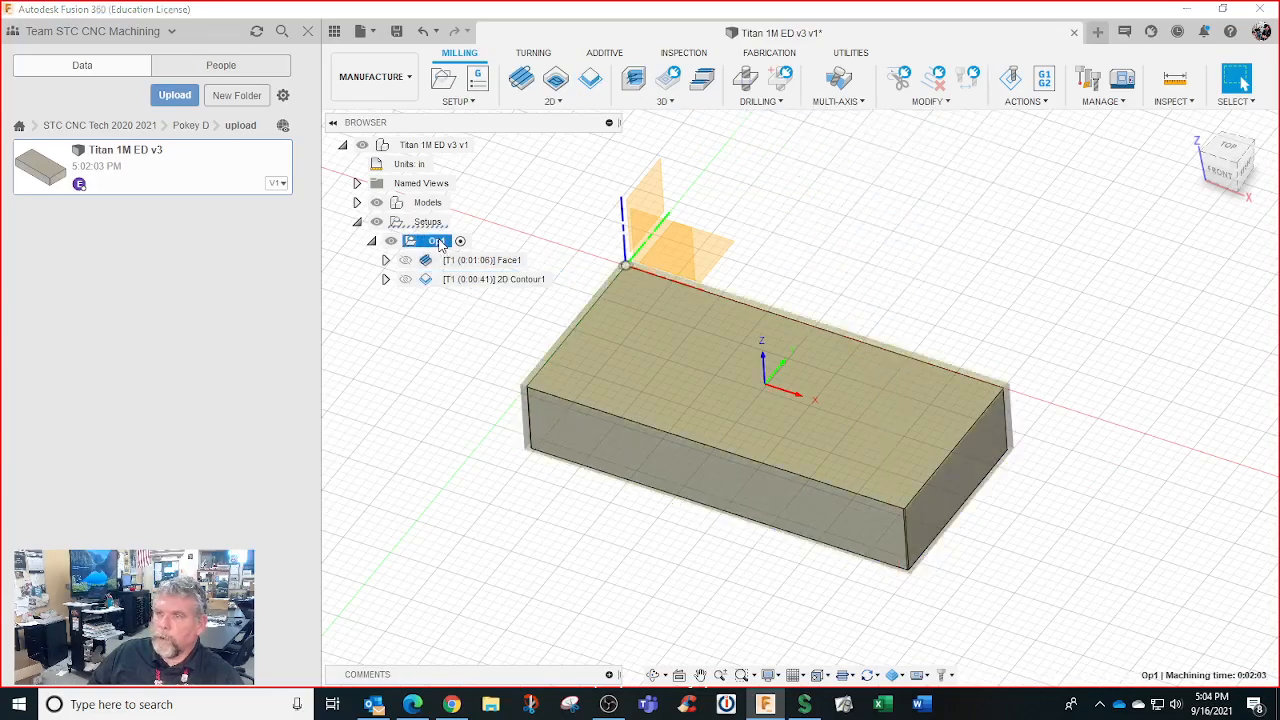
{"action": "right_click", "coordinate": [440, 245]}
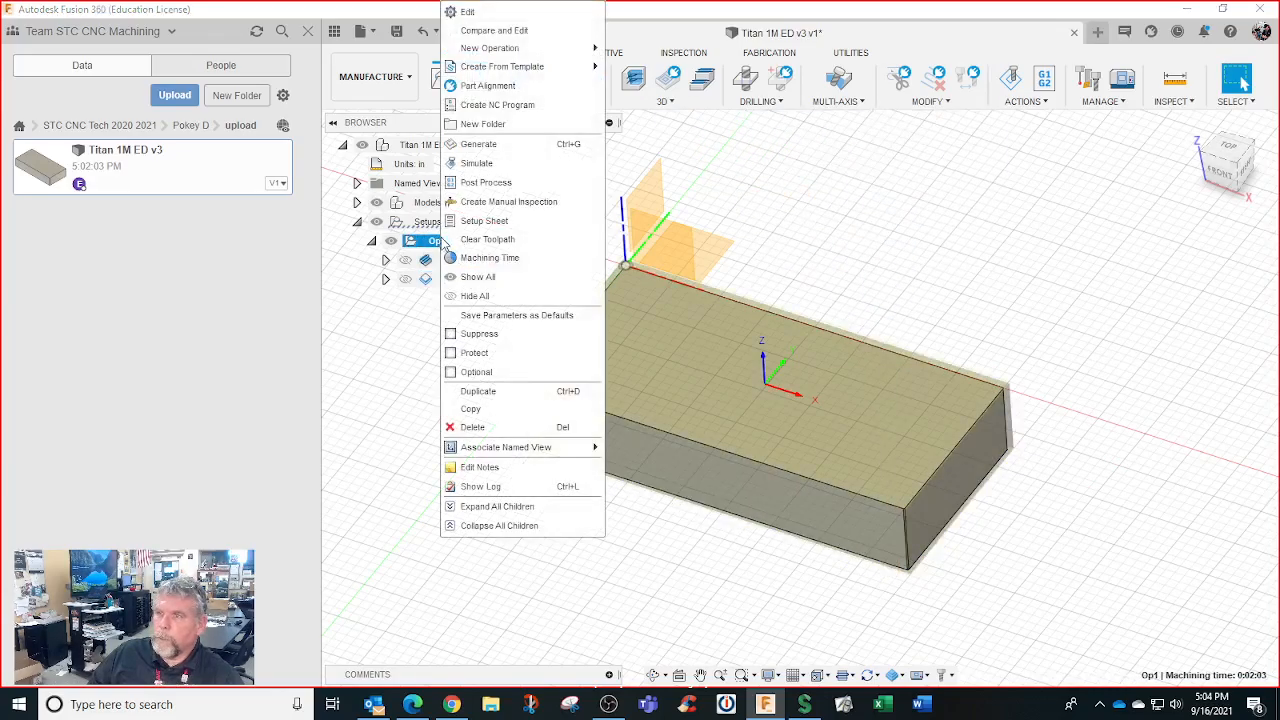
{"action": "left_click", "coordinate": [483, 168]}
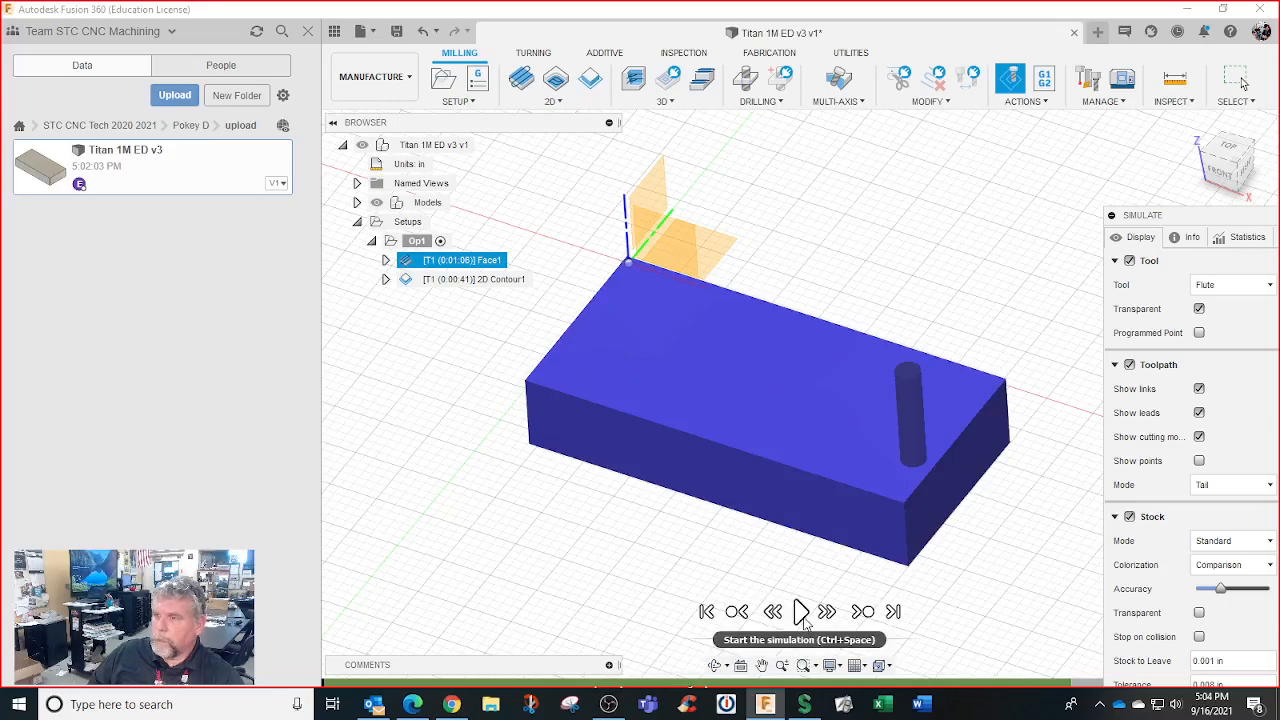
{"action": "left_click", "coordinate": [803, 618]}
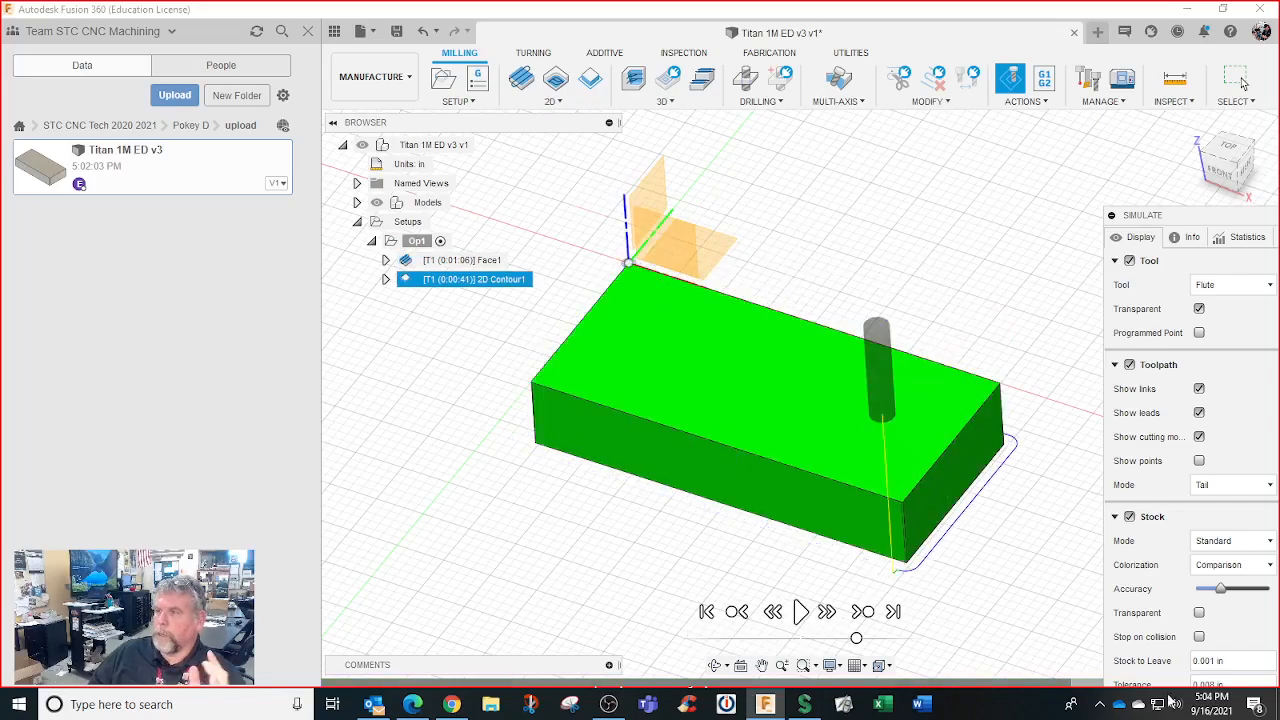
{"action": "left_click_drag", "start_coordinate": [1161, 215], "coordinate": [1115, 165]}
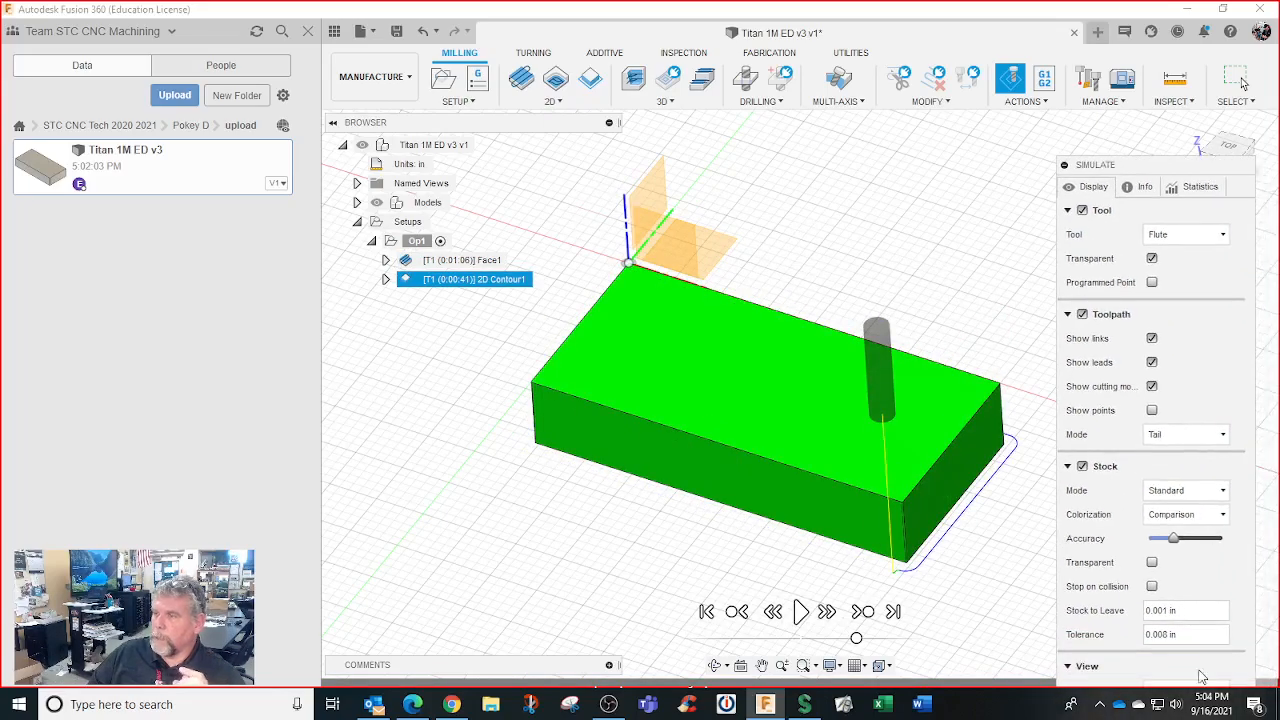
{"action": "left_click", "coordinate": [1068, 212]}
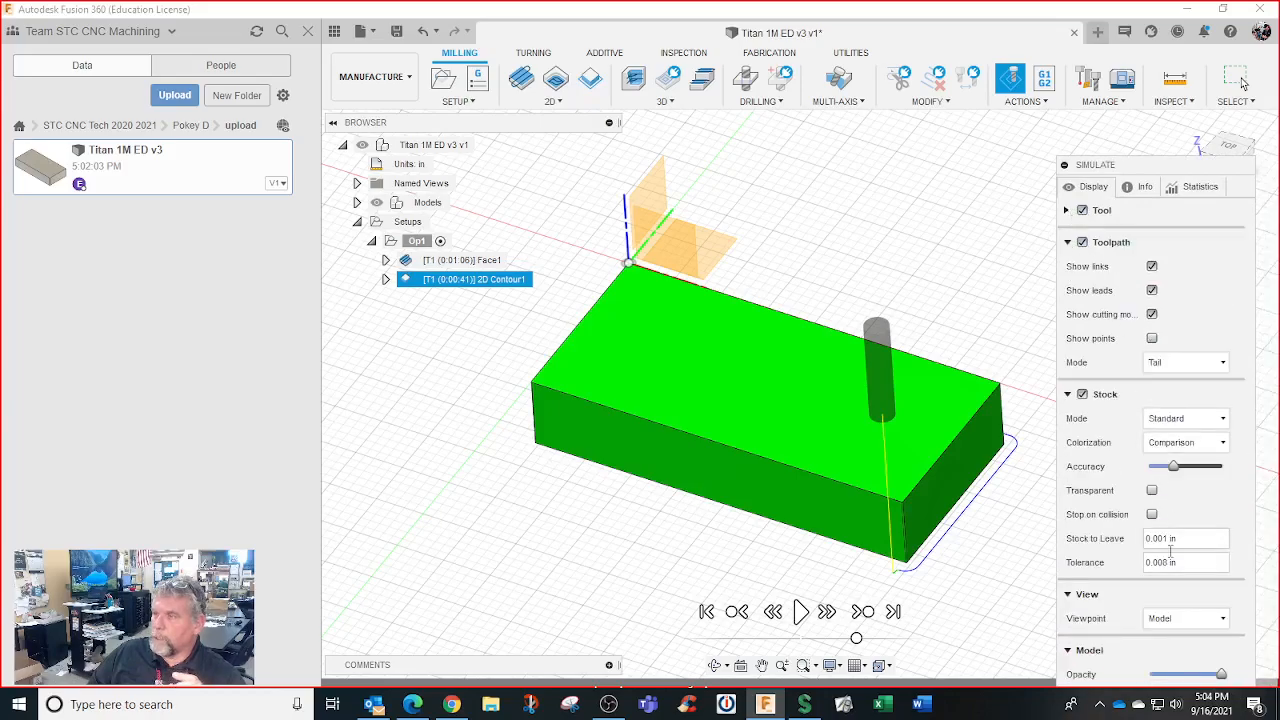
{"action": "left_click", "coordinate": [1068, 395]}
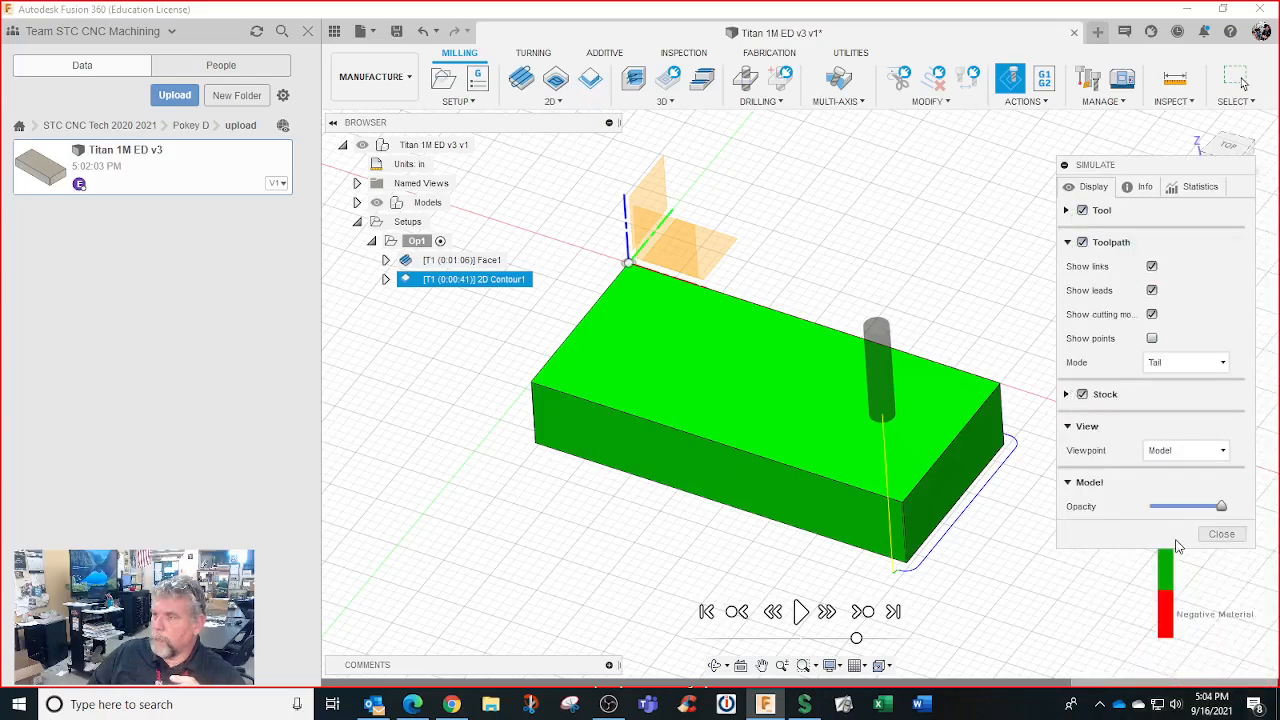
{"action": "left_click", "coordinate": [1214, 541]}
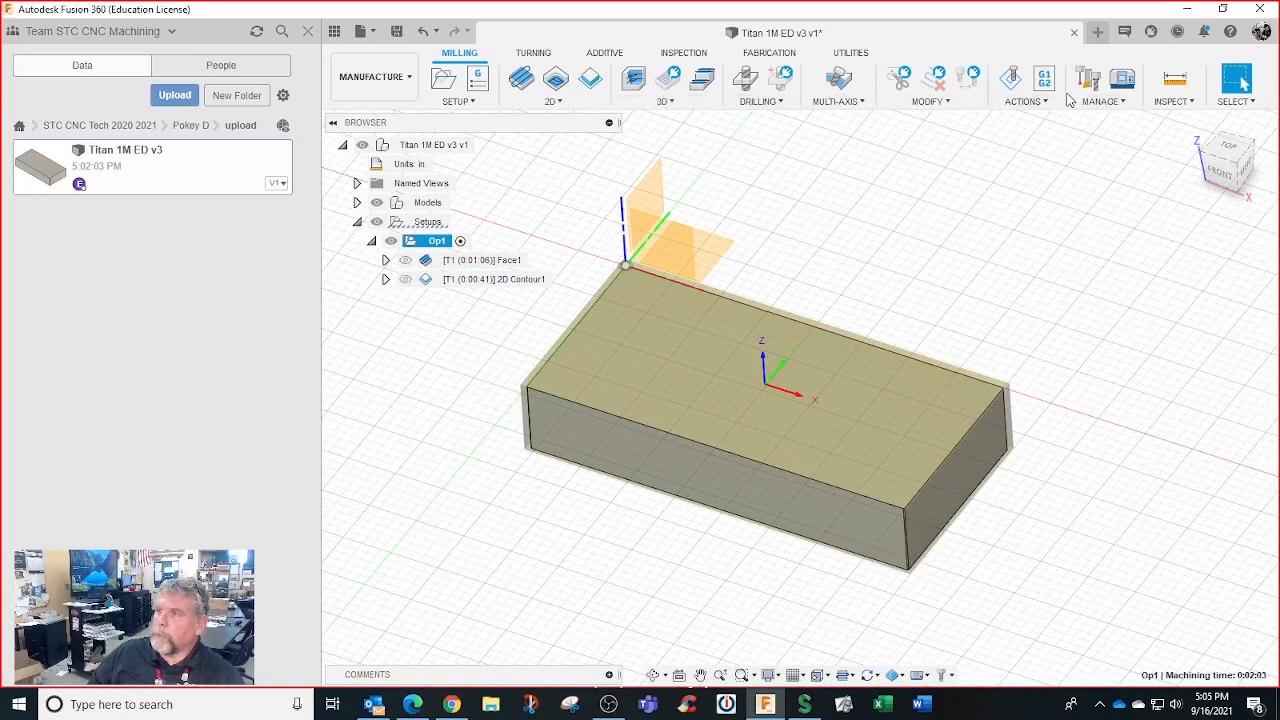
Generate the Op1 setup sheet for program 1001 into the default nc output folder
{"action": "left_click", "coordinate": [308, 35]}
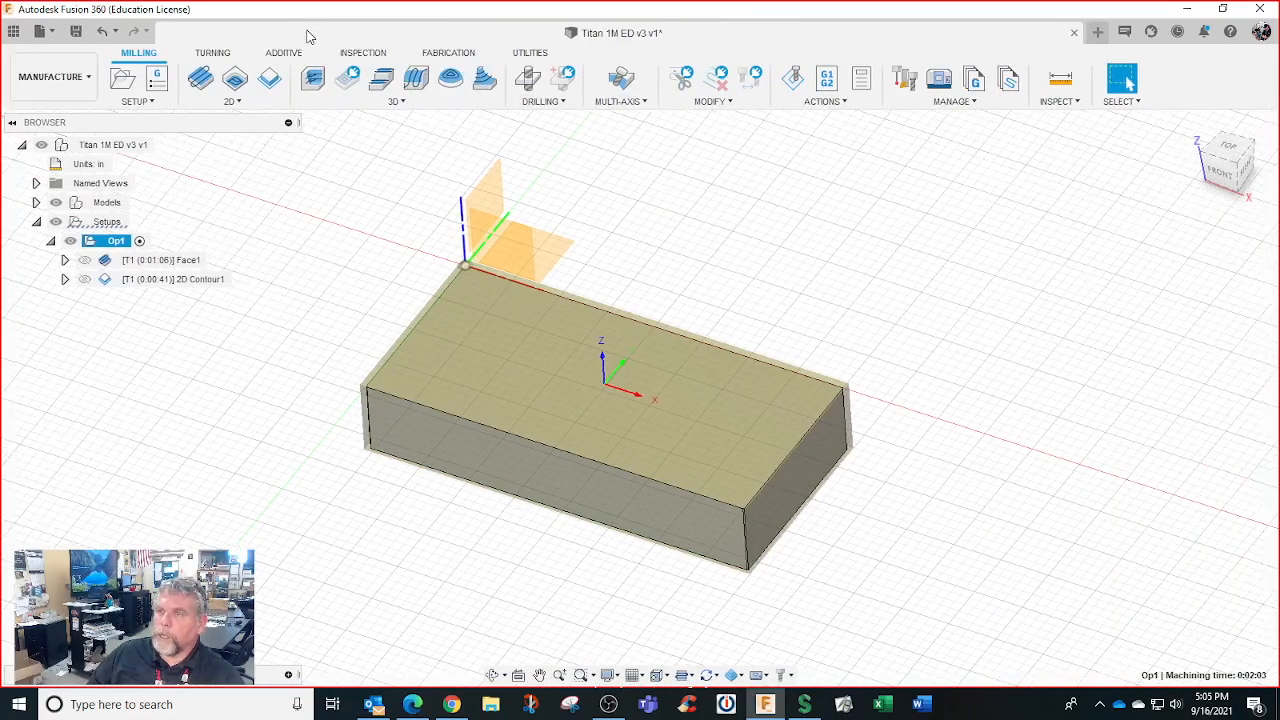
{"action": "left_click", "coordinate": [862, 82]}
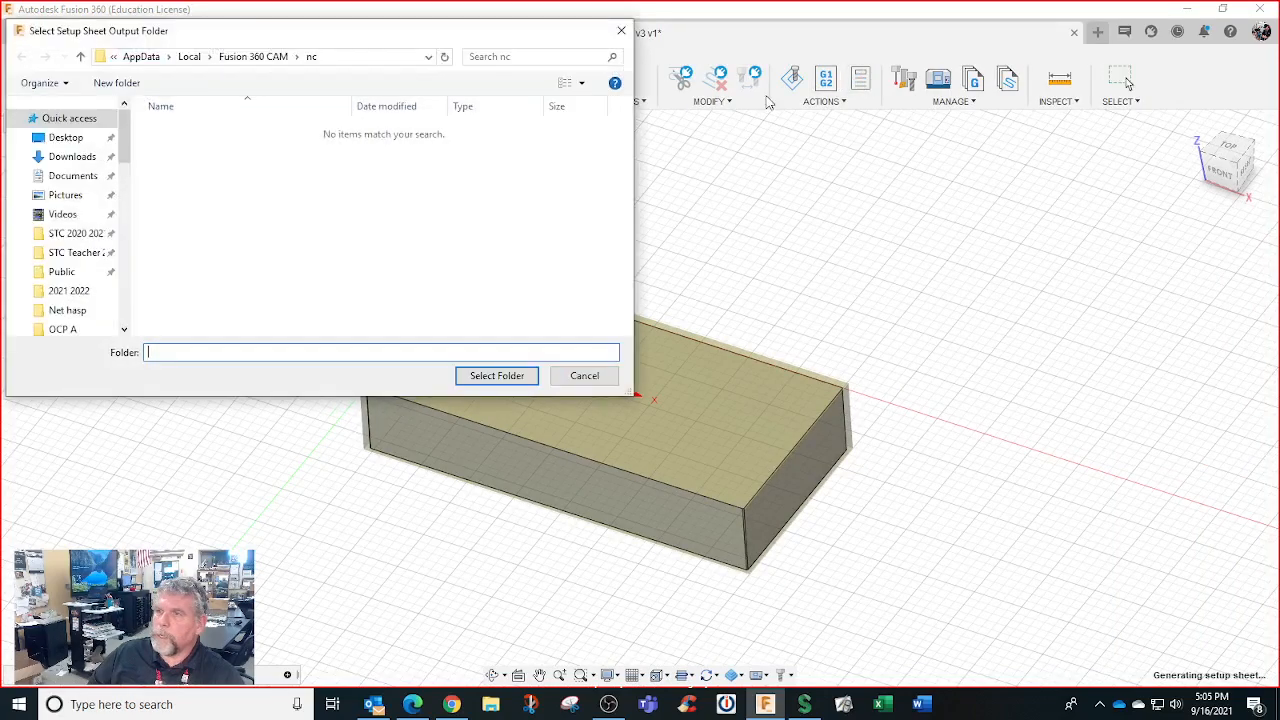
{"action": "left_click", "coordinate": [492, 374]}
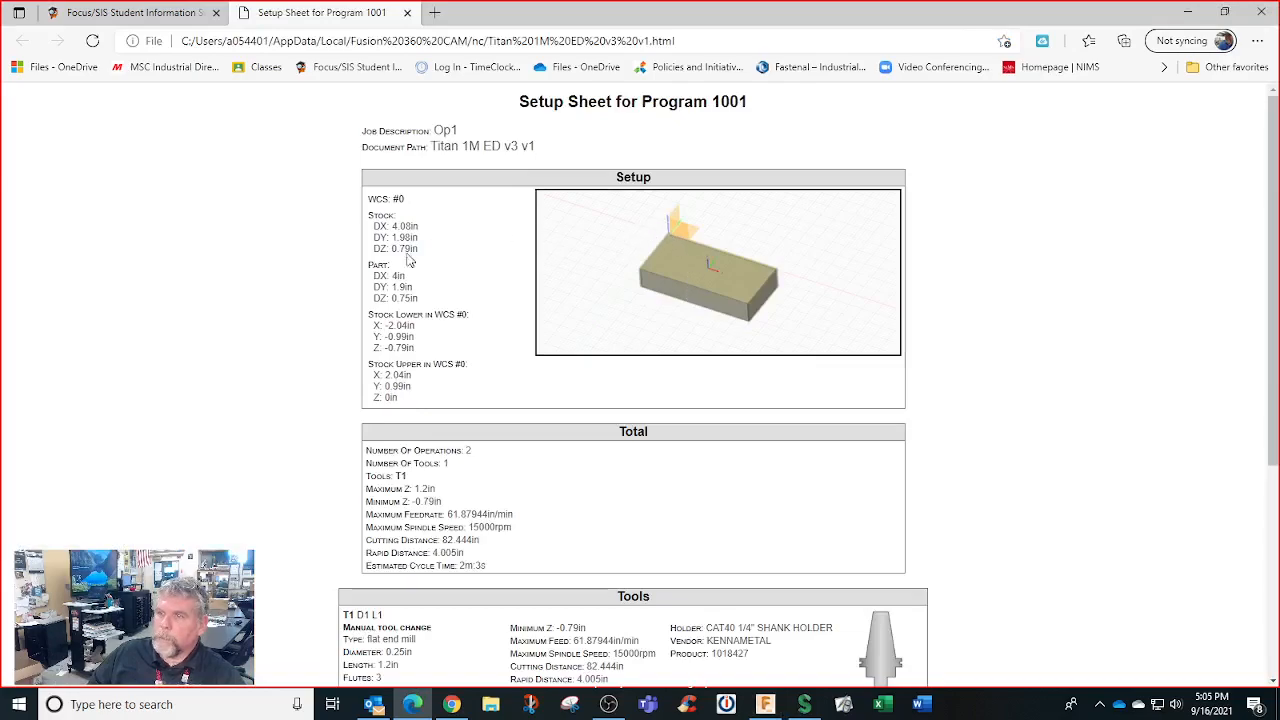
Scroll through the setup sheet's stock, tool and operation details, then minimize Edge
{"action": "scroll", "coordinate": [500, 314], "scroll_direction": "down", "scroll_amount": 3}
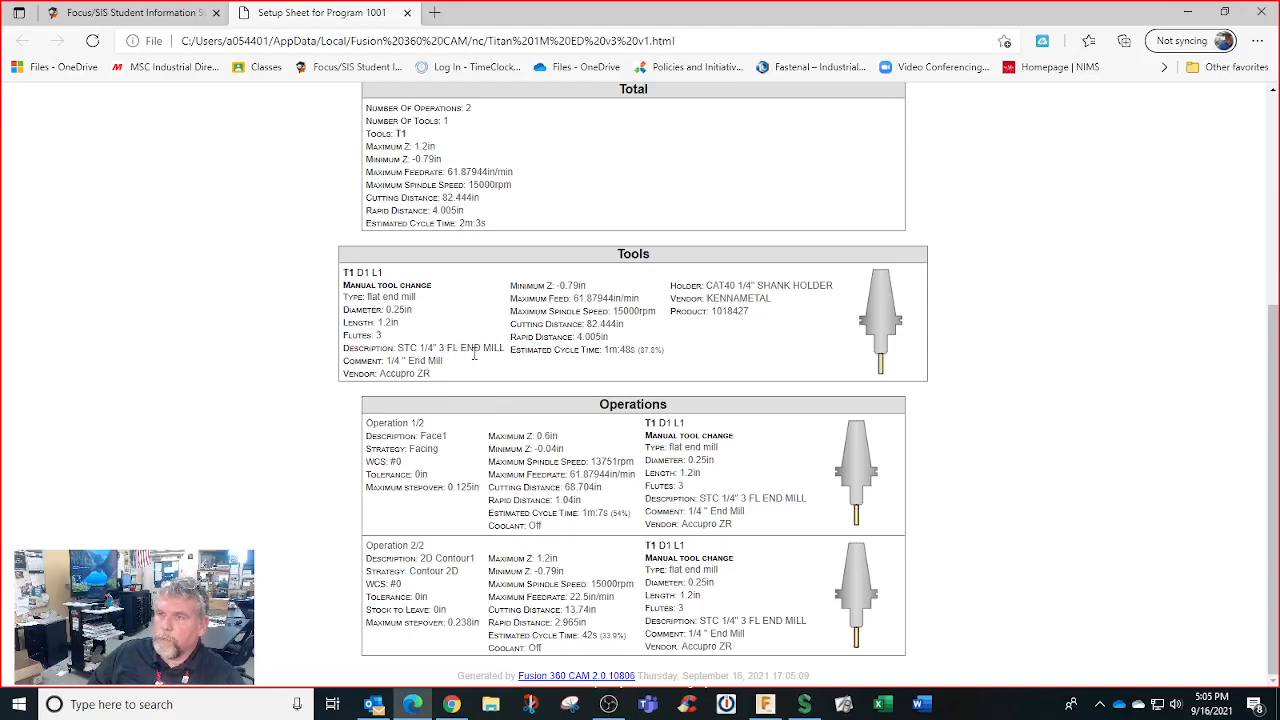
{"action": "scroll", "coordinate": [485, 352], "scroll_direction": "up", "scroll_amount": 4}
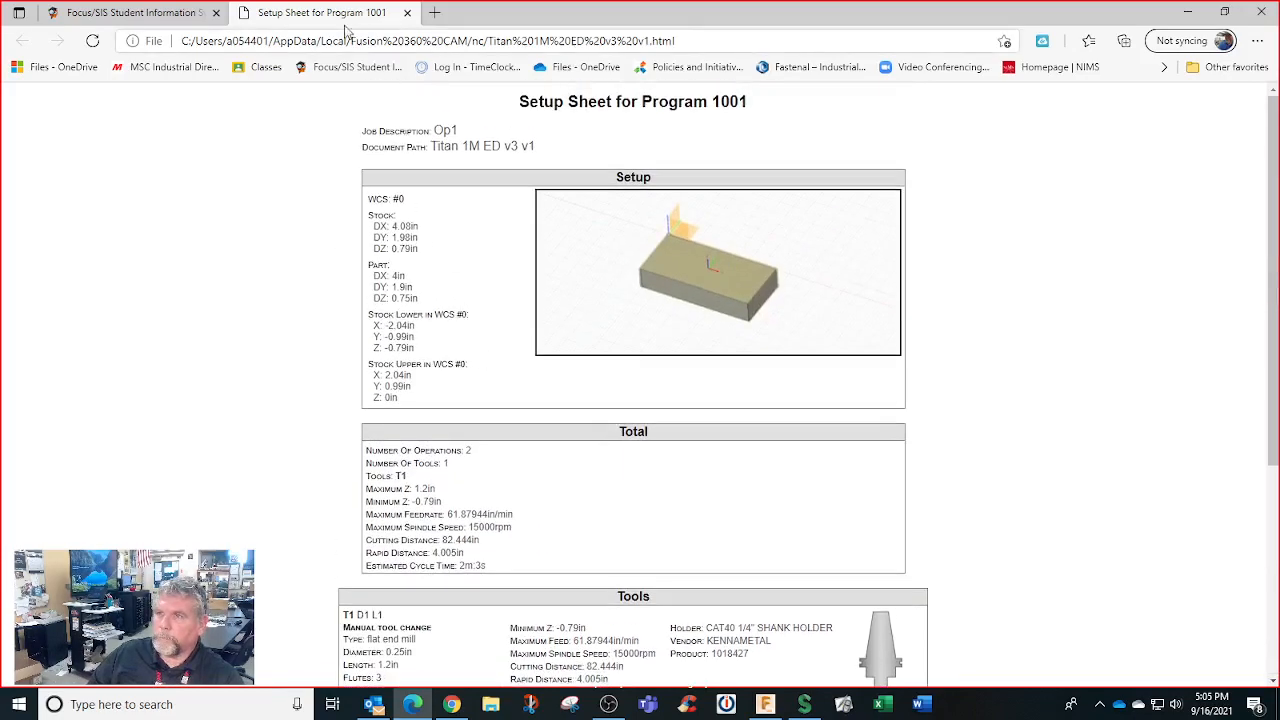
{"action": "left_click", "coordinate": [170, 14]}
{"action": "left_click", "coordinate": [282, 14]}
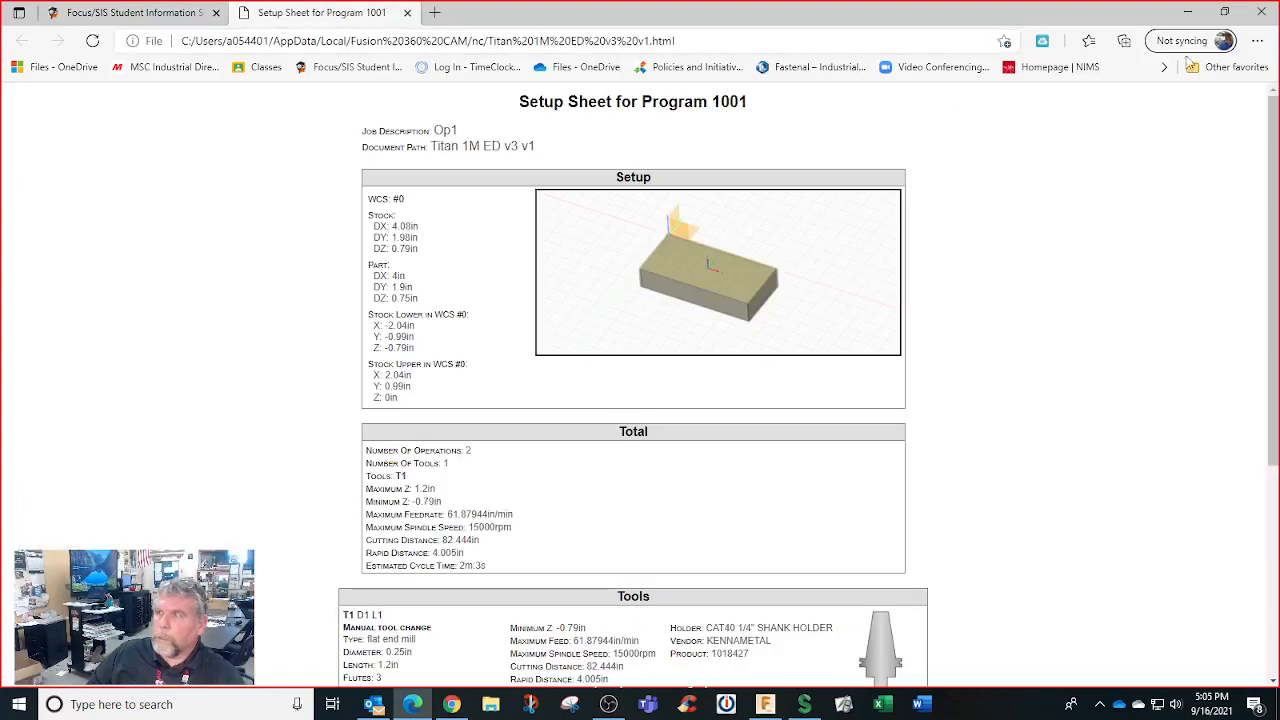
{"action": "left_click", "coordinate": [1189, 13]}
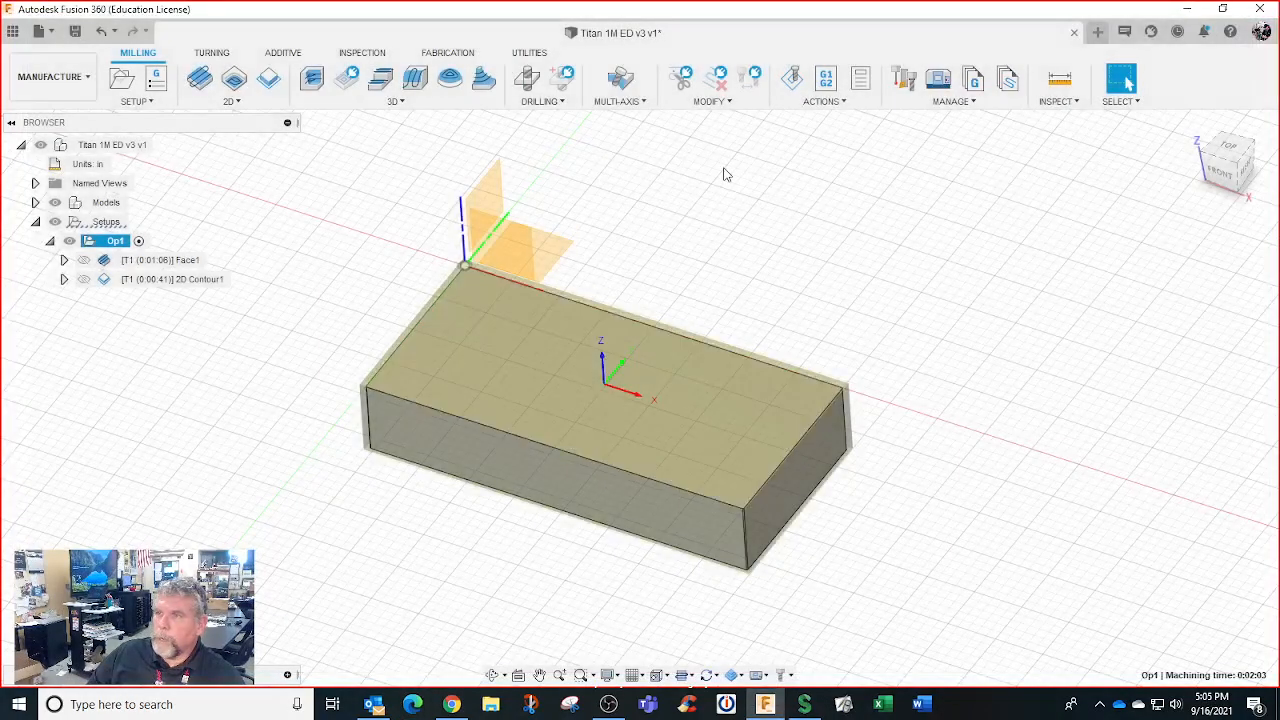
Post Op1 as 1001.nc on USB Drive (E:), replacing the existing file
{"action": "left_click", "coordinate": [825, 79]}
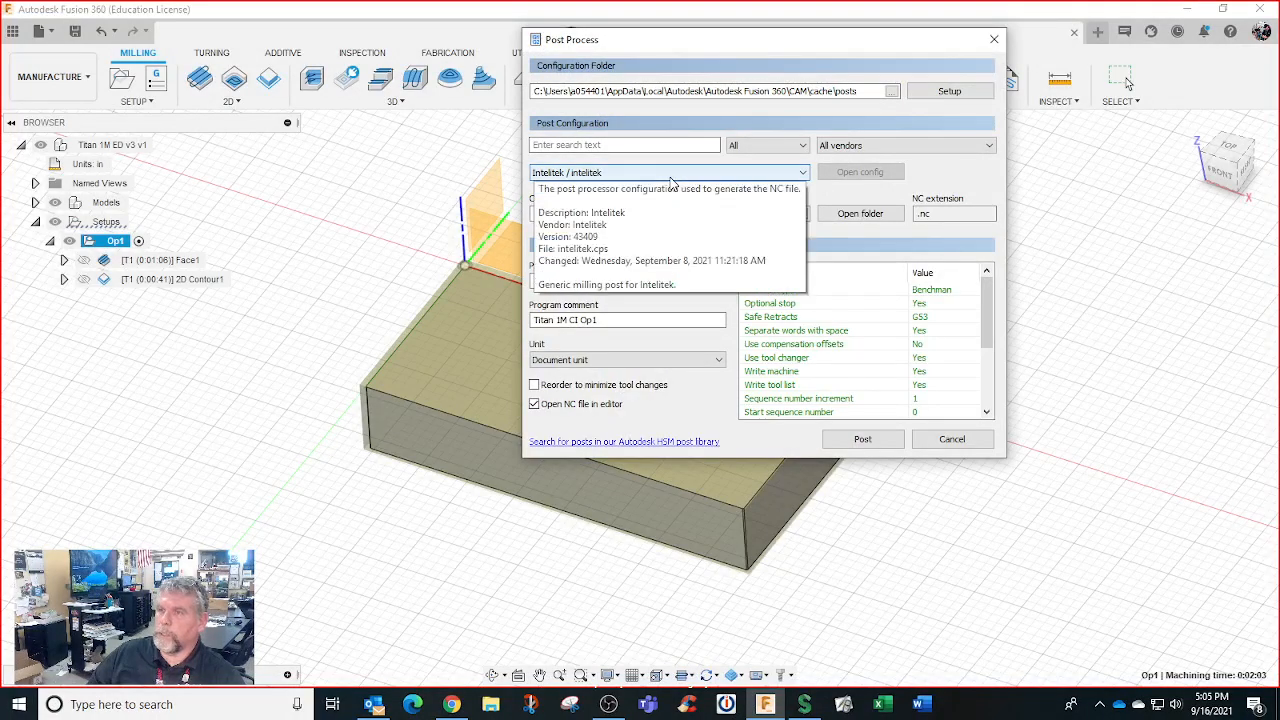
{"action": "left_click", "coordinate": [862, 444]}
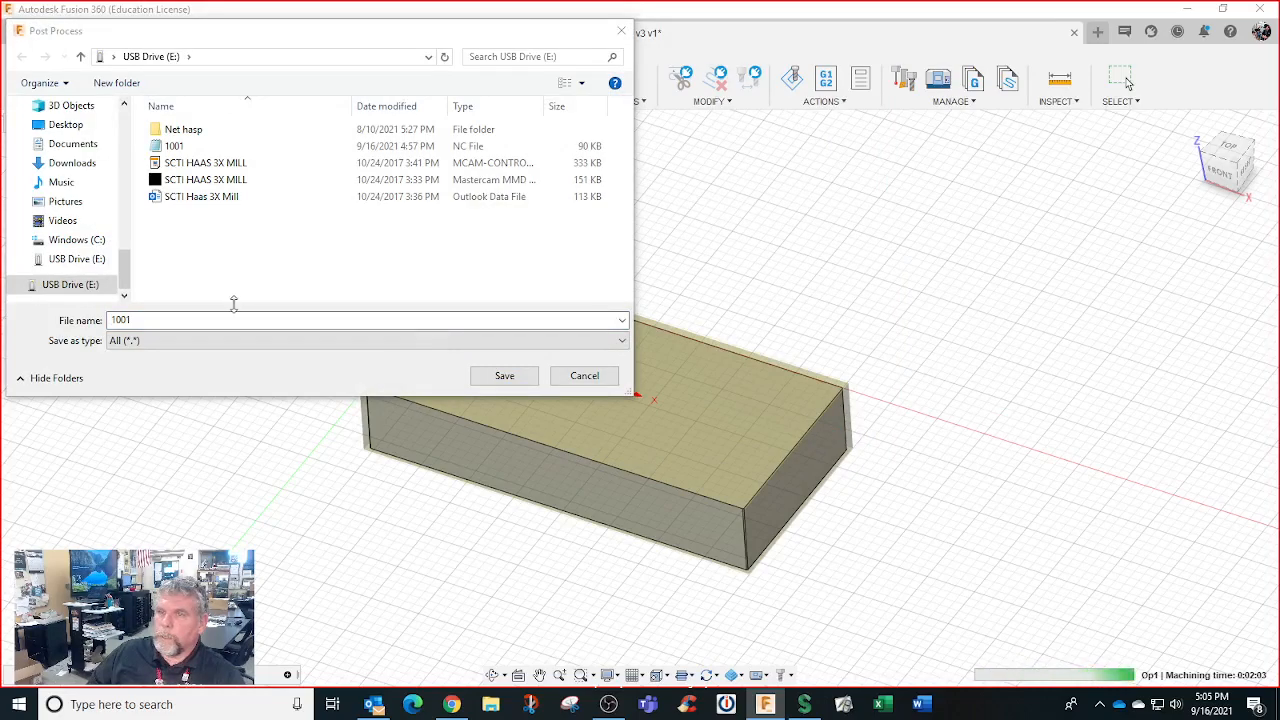
{"action": "left_click", "coordinate": [519, 381]}
{"action": "left_click", "coordinate": [678, 352]}
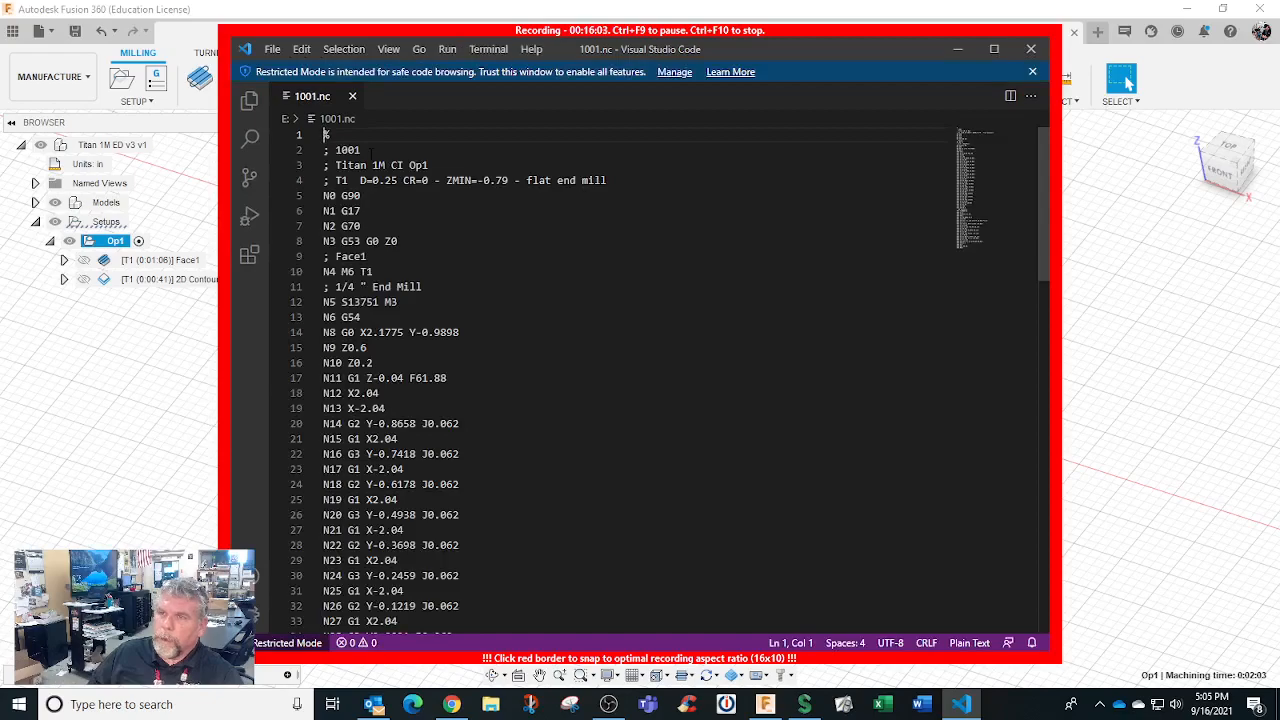
Highlight the program comment, tool description, Face1 comment, M6 T1 tool change and spindle start
{"action": "left_click_drag", "start_coordinate": [336, 165], "coordinate": [429, 165]}
{"action": "left_click_drag", "start_coordinate": [336, 180], "coordinate": [606, 180]}
{"action": "left_click", "coordinate": [400, 209]}
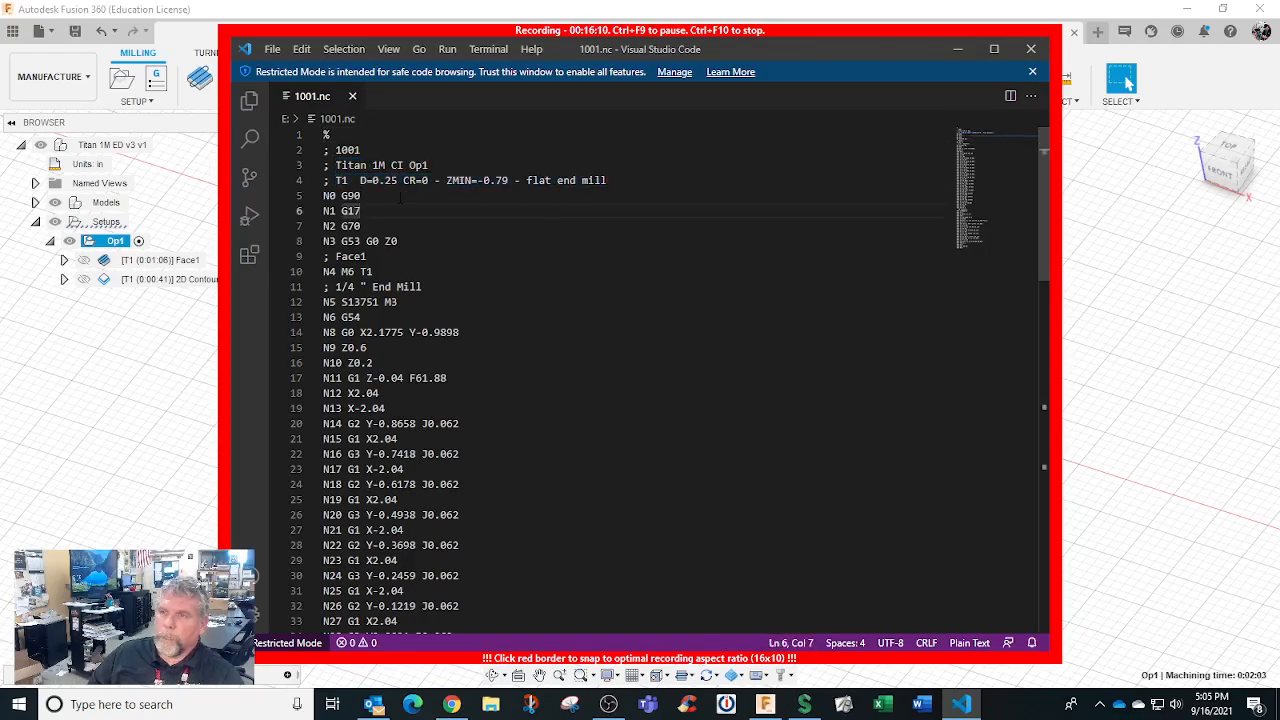
{"action": "double_click", "coordinate": [360, 256]}
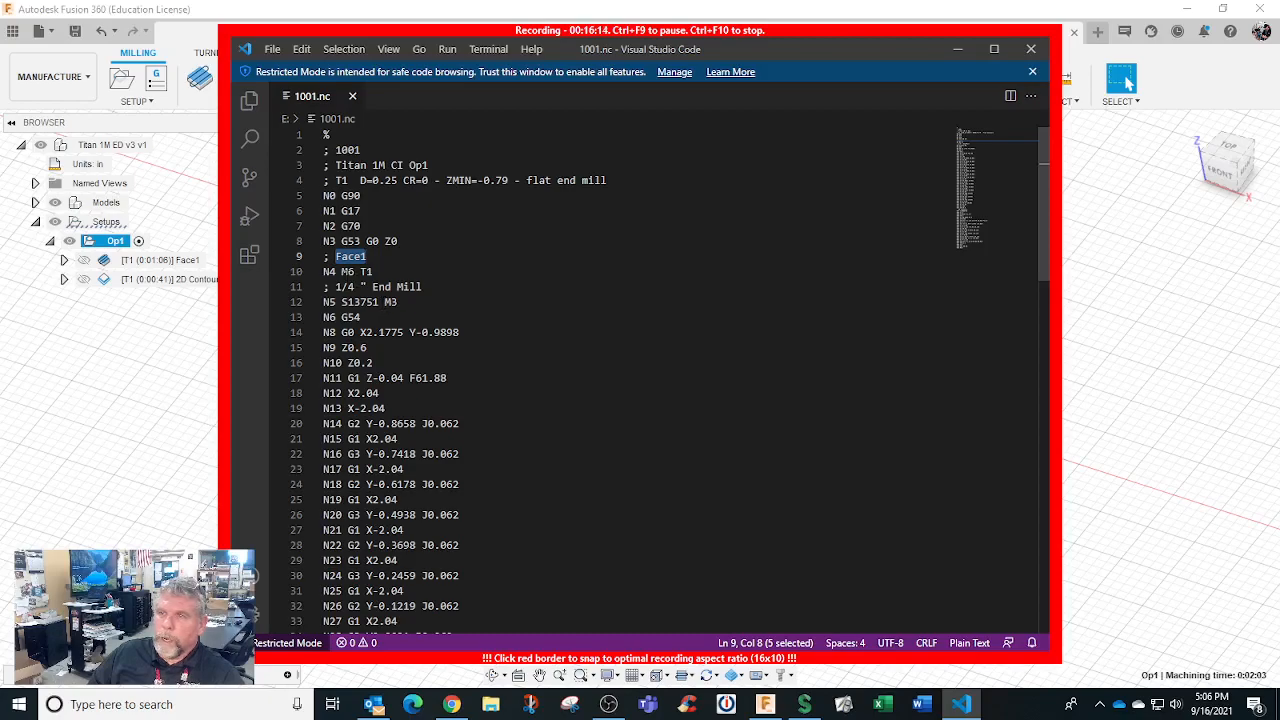
{"action": "left_click_drag", "start_coordinate": [341, 271], "coordinate": [374, 271]}
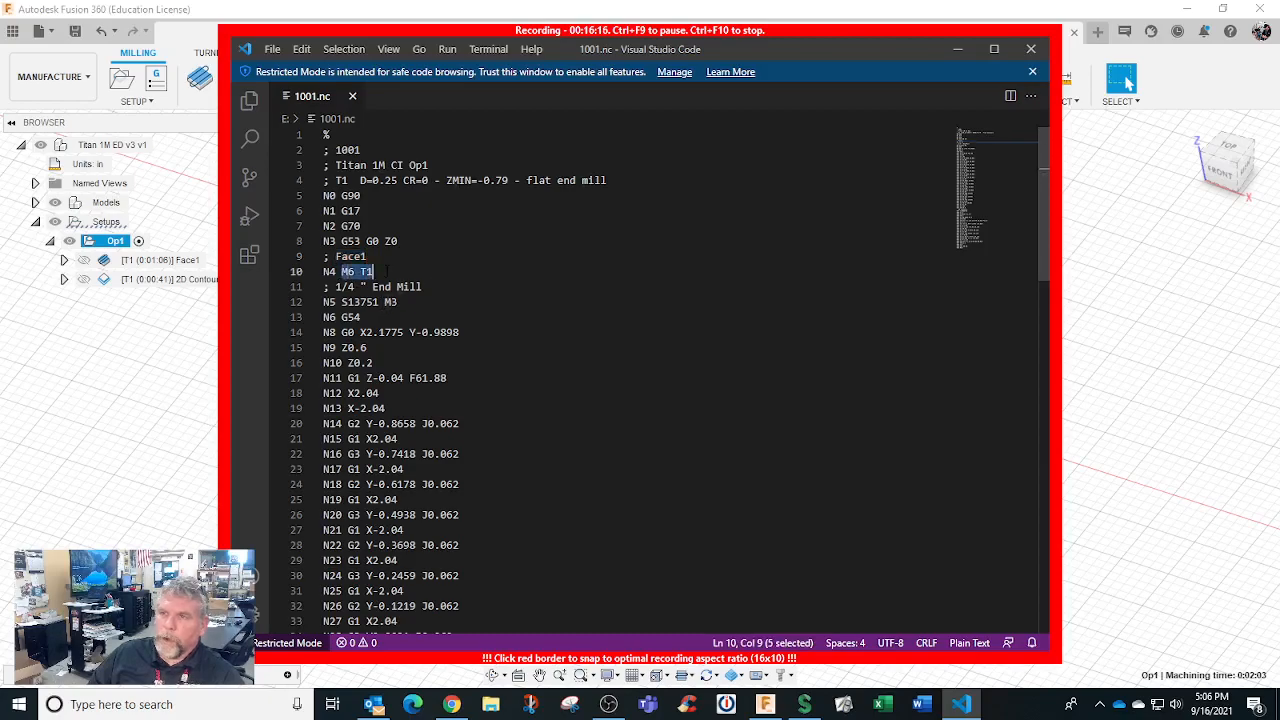
{"action": "left_click", "coordinate": [397, 301]}
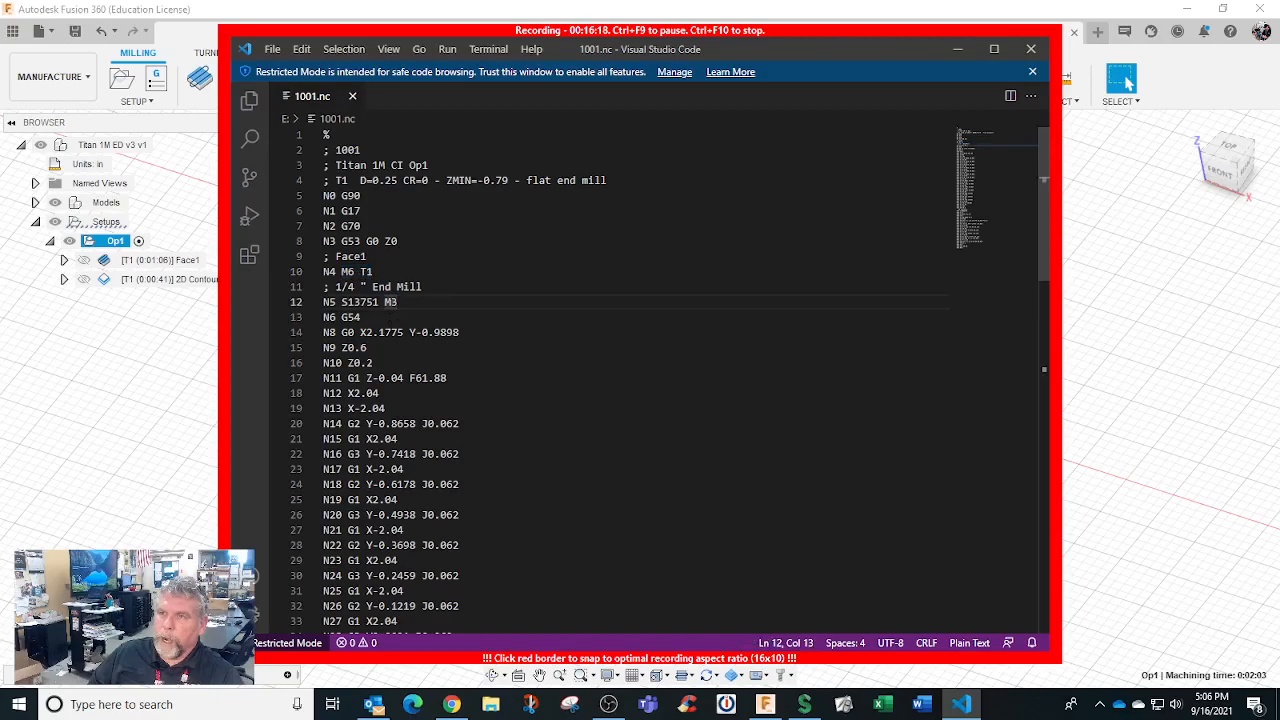
Scroll through the remaining 1001.nc G-code down to the closing N70 M30
{"action": "scroll", "coordinate": [455, 423], "scroll_direction": "down", "scroll_amount": 10}
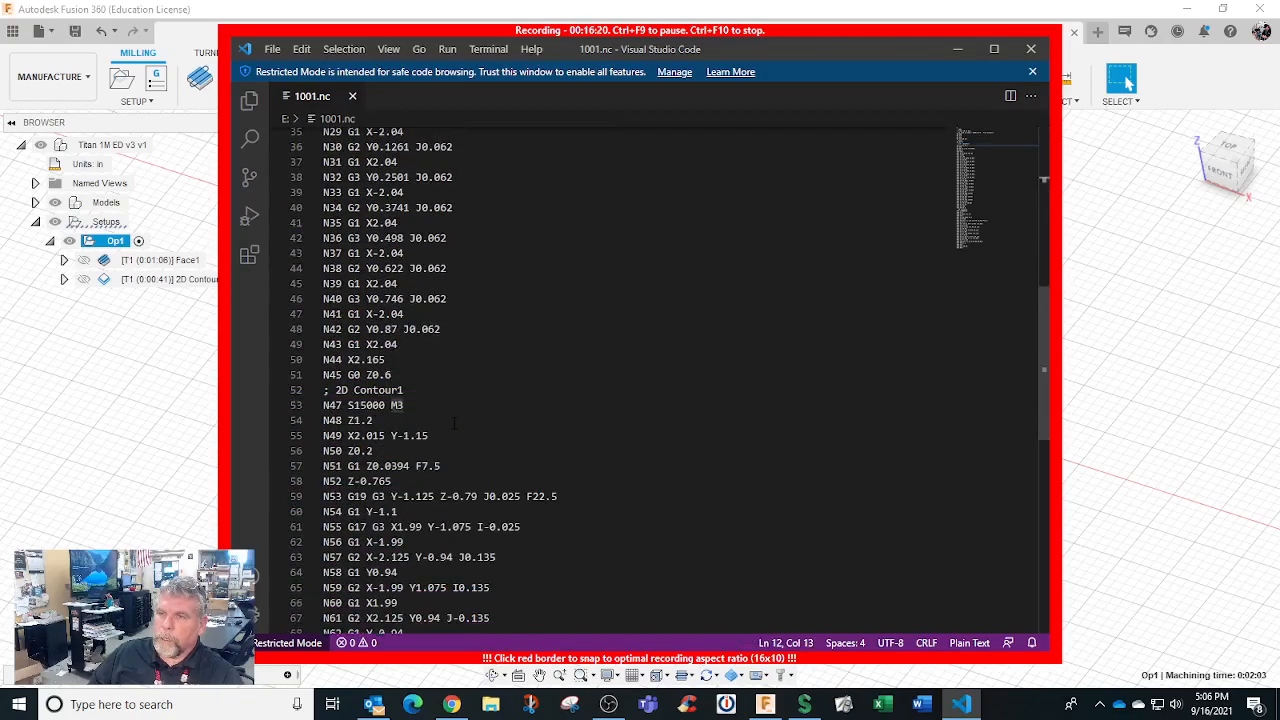
{"action": "scroll", "coordinate": [455, 423], "scroll_direction": "down", "scroll_amount": 4}
{"action": "scroll", "coordinate": [455, 423], "scroll_direction": "up", "scroll_amount": 12}
{"action": "middle_click", "coordinate": [455, 423]}
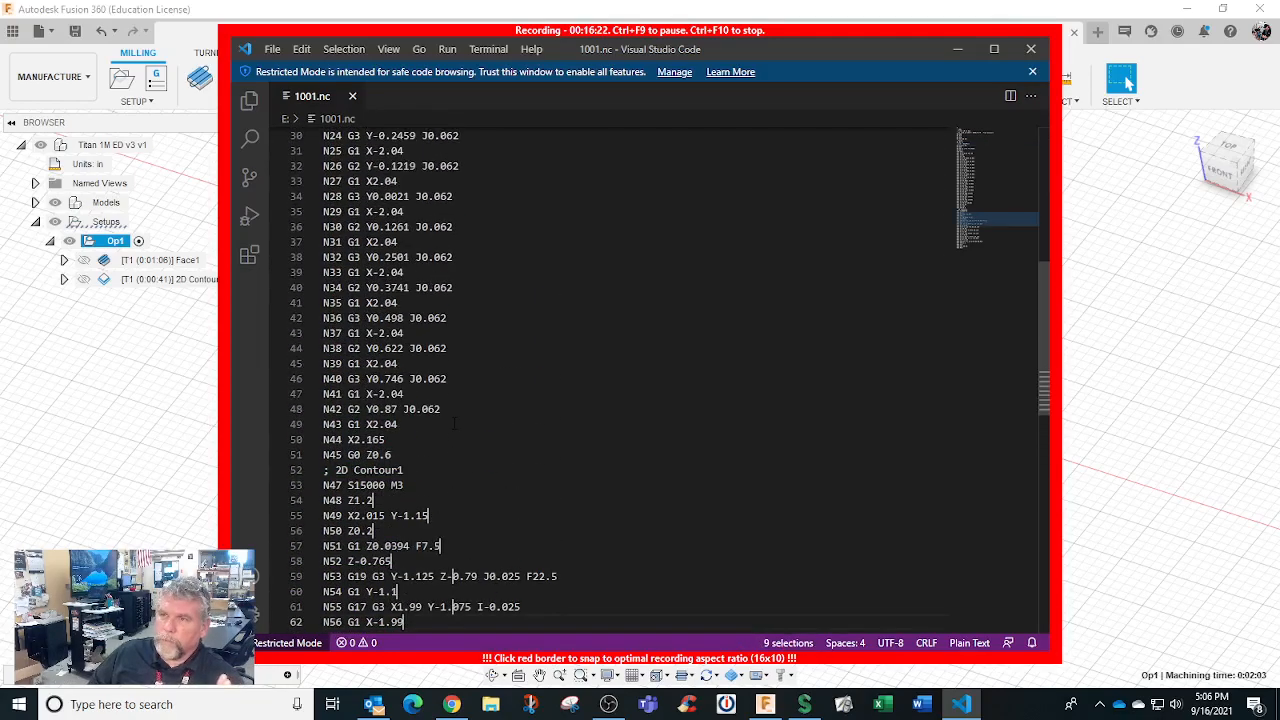
{"action": "scroll", "coordinate": [455, 423], "scroll_direction": "down", "scroll_amount": 14}
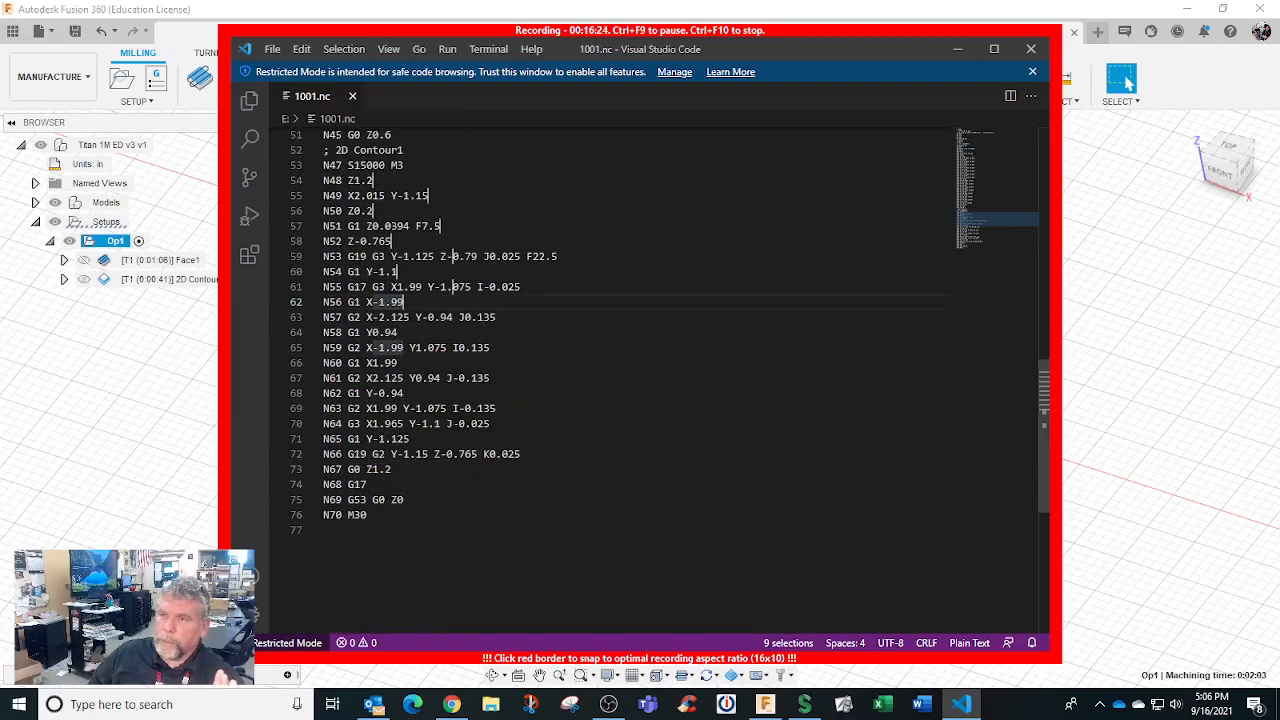
{"action": "scroll", "coordinate": [1010, 160], "scroll_direction": "up", "scroll_amount": 6}
Close VS Code, stop the 16:29.7 Screencast recording, and choose Save and Upload
{"action": "left_click", "coordinate": [1031, 48]}
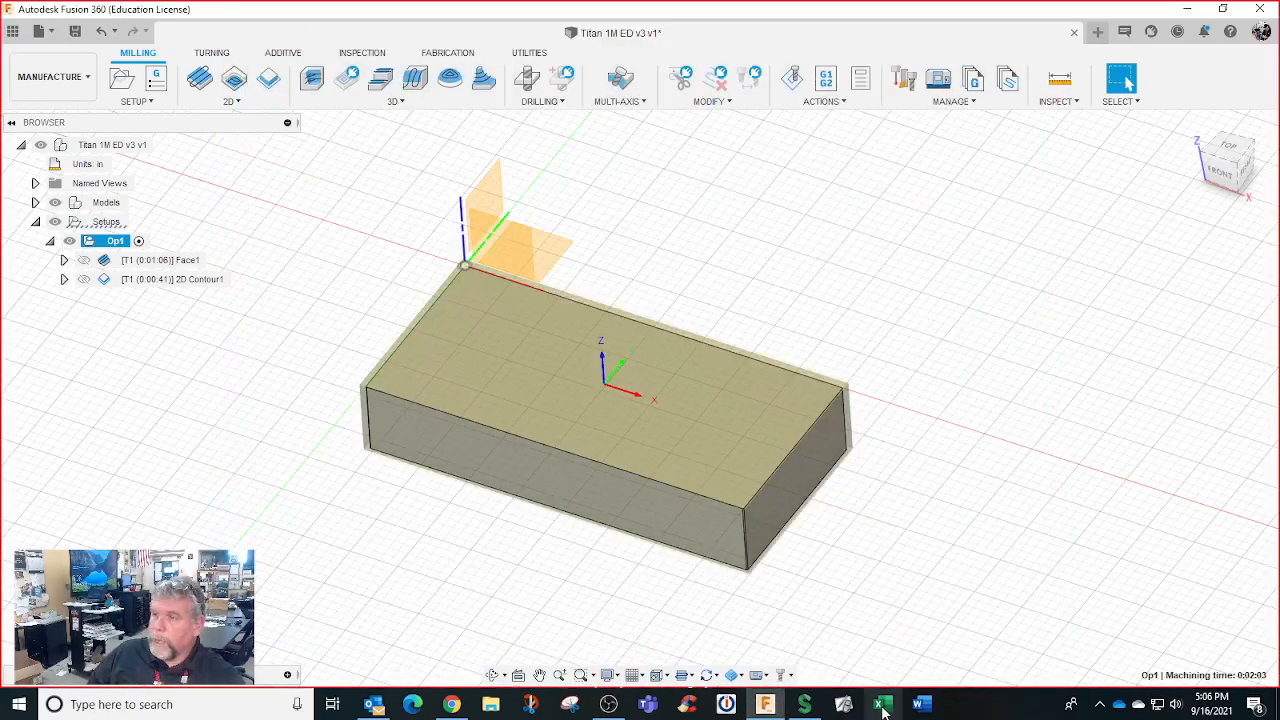
{"action": "left_click", "coordinate": [804, 705]}
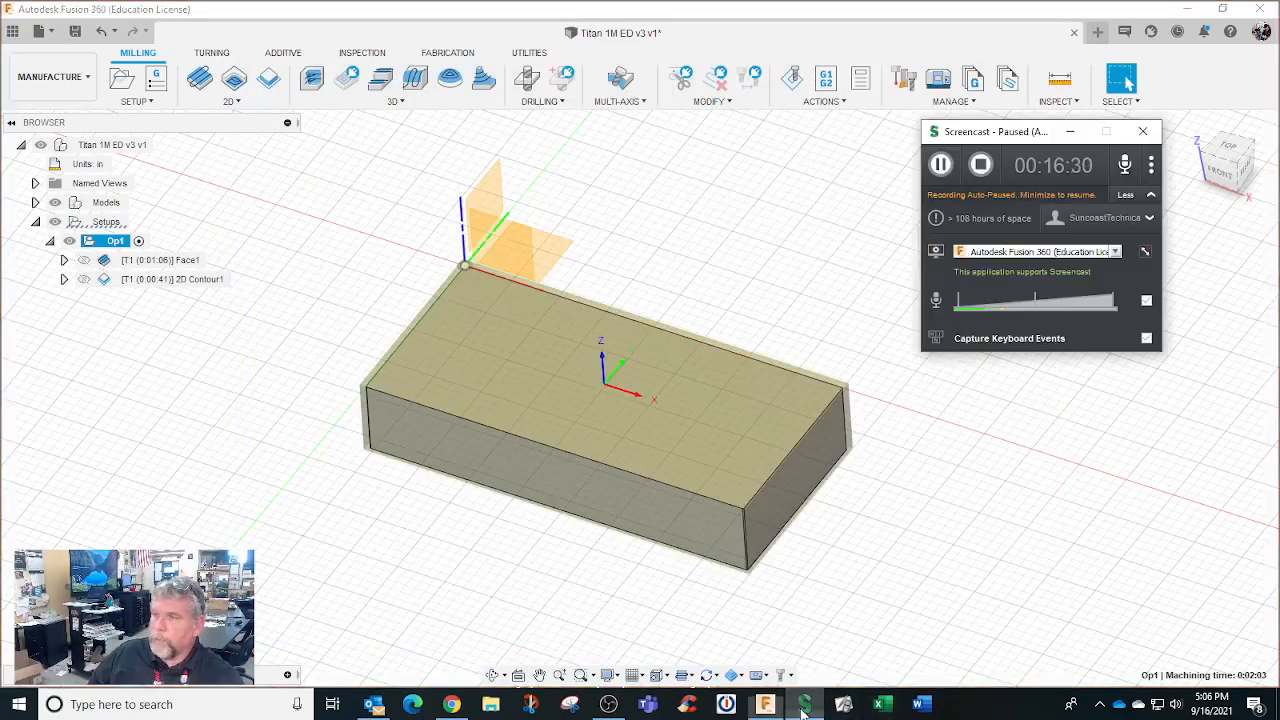
{"action": "left_click", "coordinate": [981, 166]}
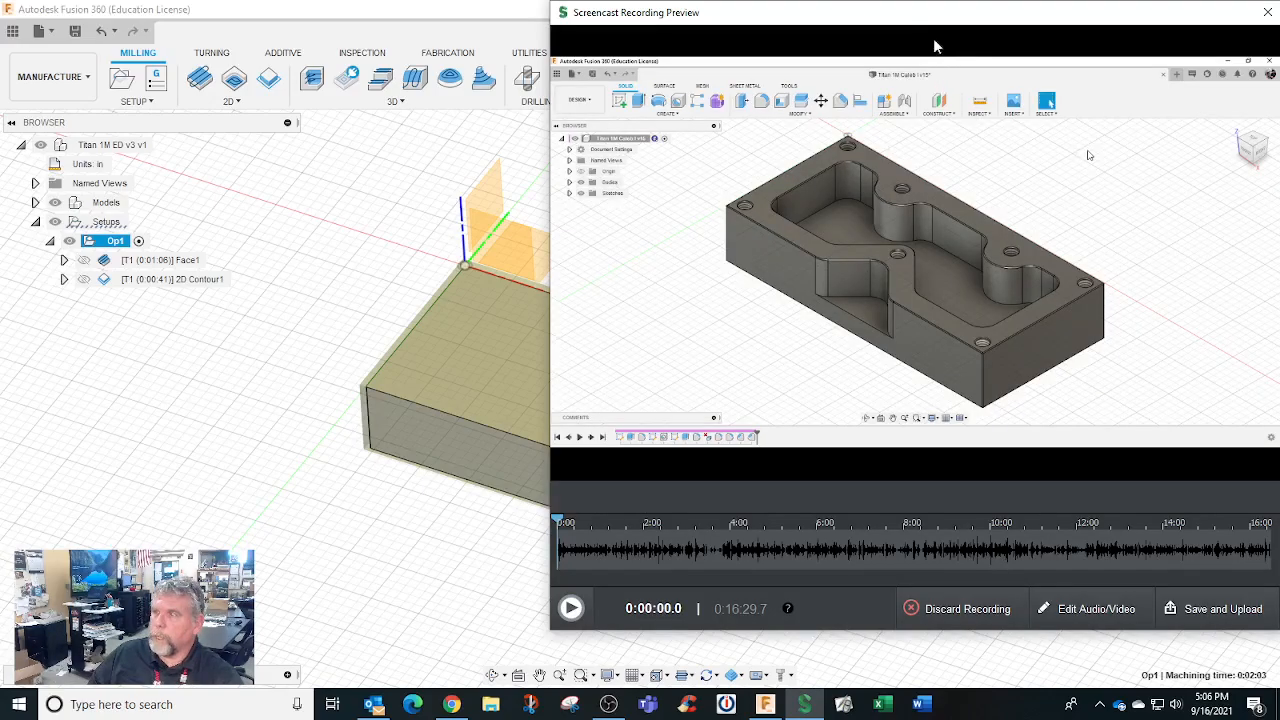
{"action": "left_click_drag", "start_coordinate": [858, 22], "coordinate": [693, 22]}
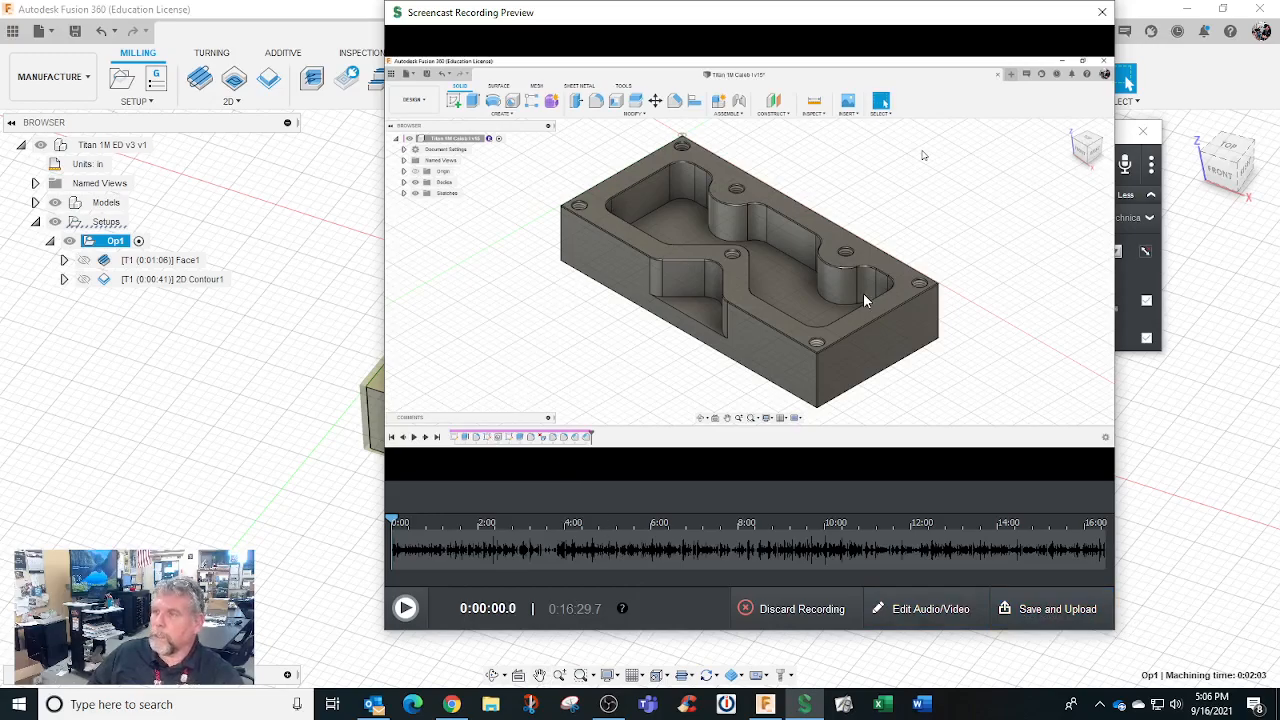
{"action": "left_click", "coordinate": [1040, 612]}
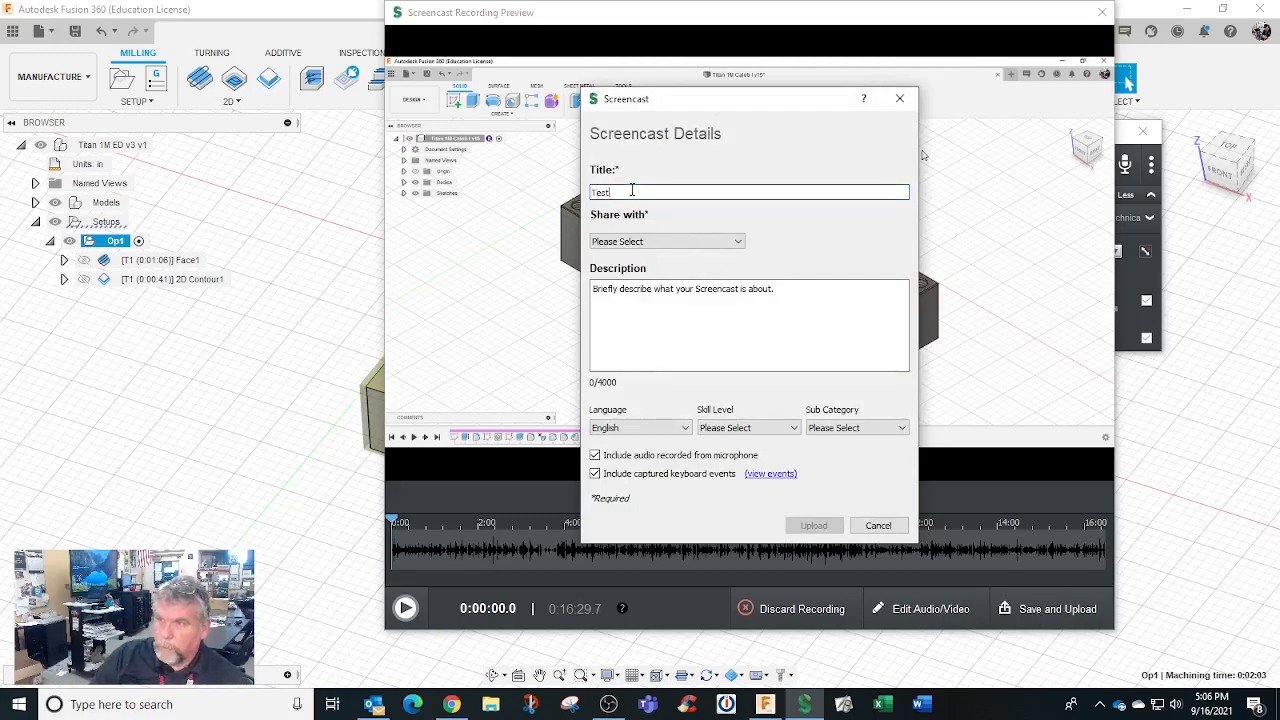
Set sharing to link-only and replace the placeholder title Test with a review title
{"action": "left_click", "coordinate": [634, 241]}
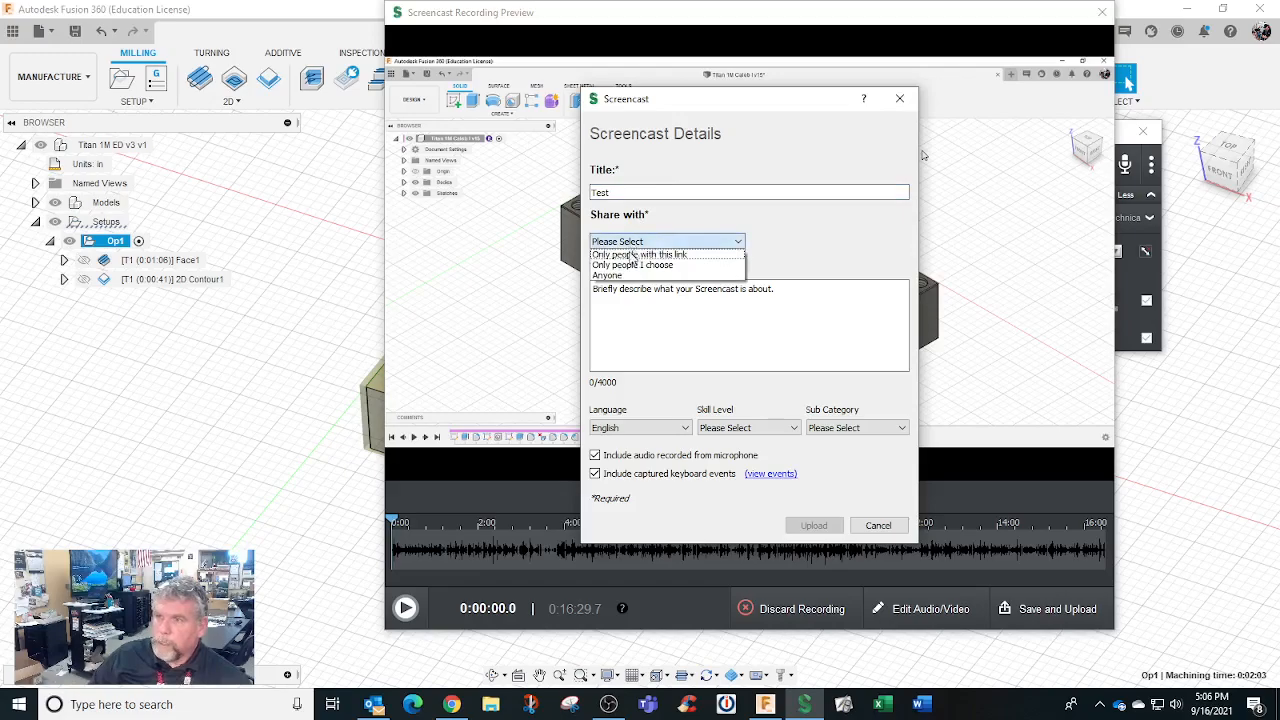
{"action": "left_click", "coordinate": [634, 255]}
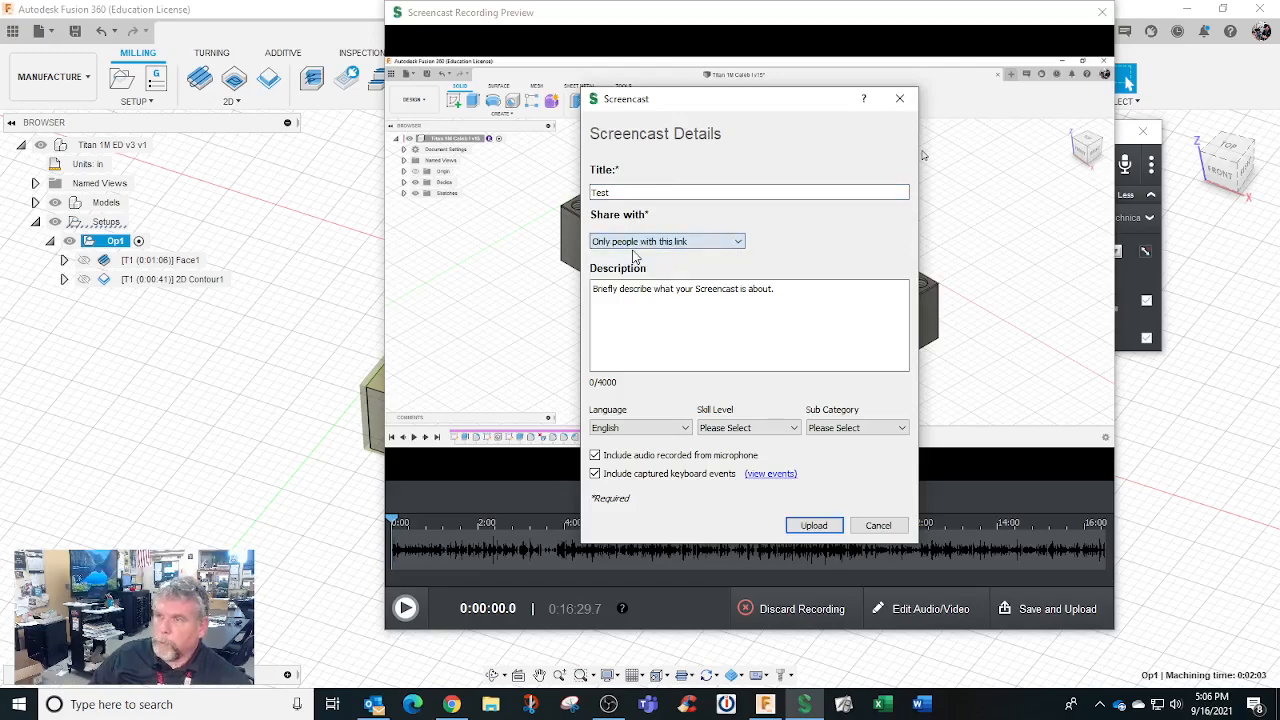
{"action": "left_click", "coordinate": [634, 292]}
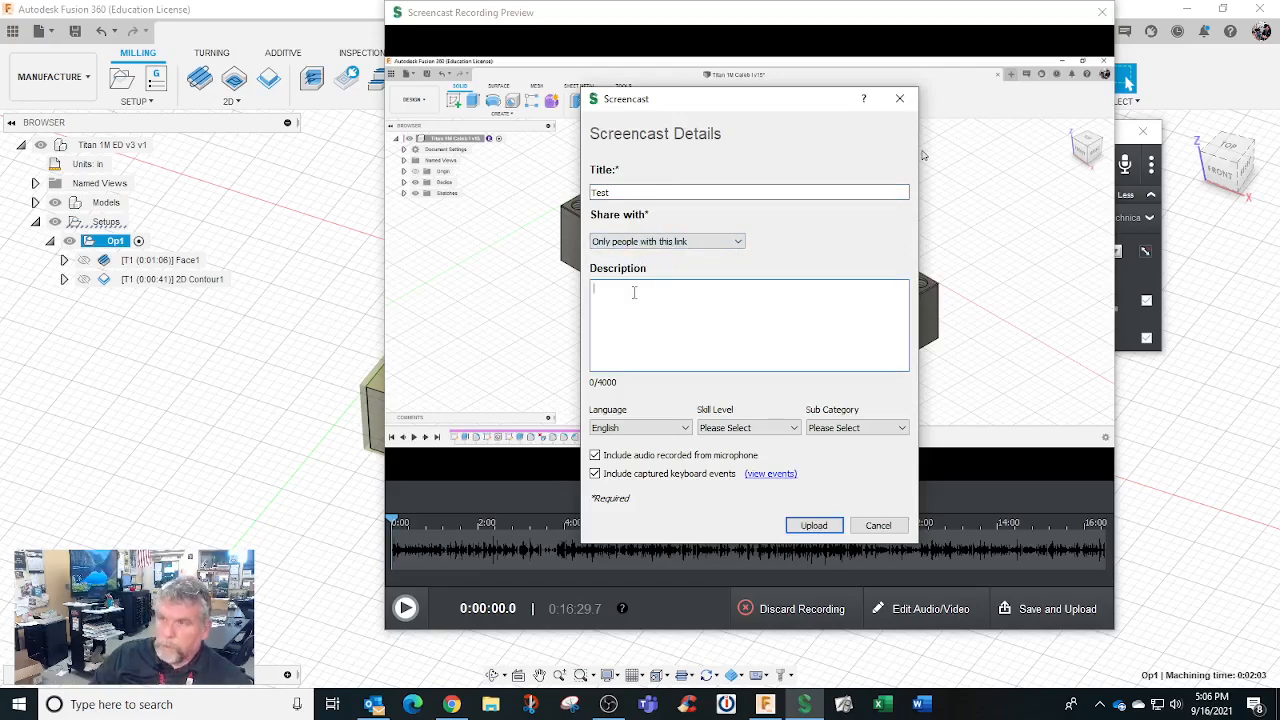
{"action": "left_click_drag", "start_coordinate": [612, 192], "coordinate": [493, 185]}
{"action": "type", "text": "Caleb "}
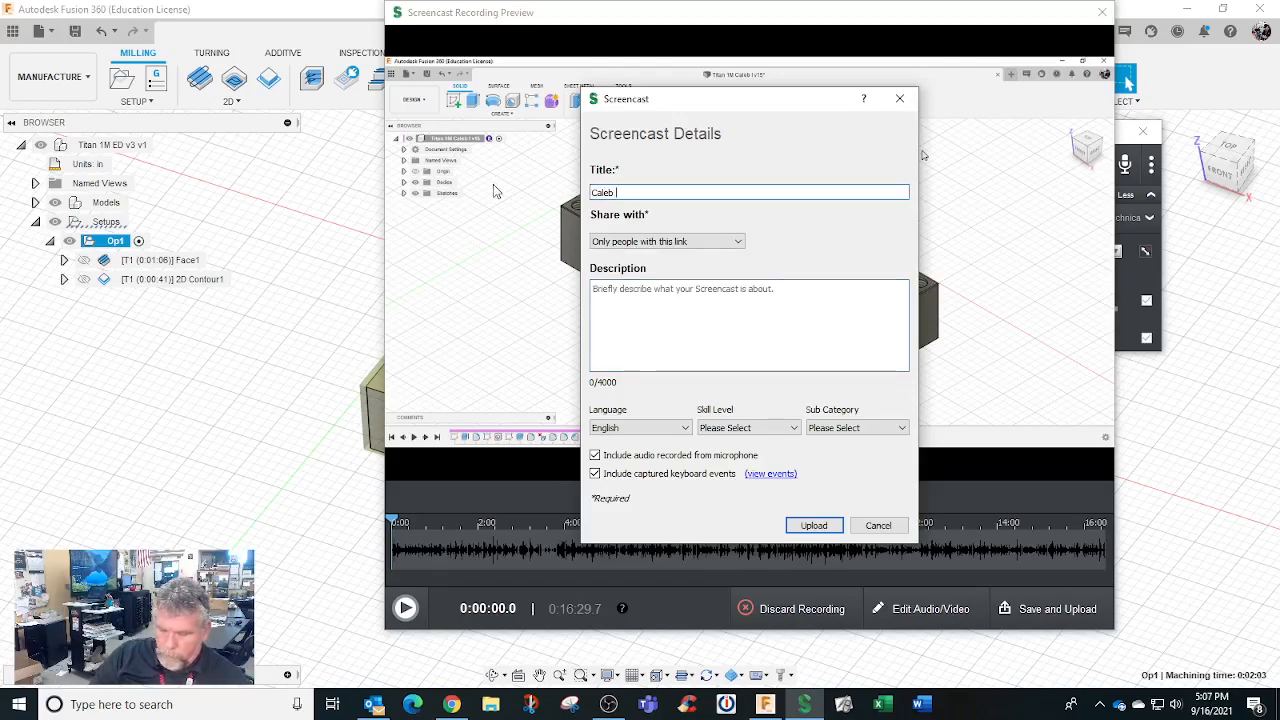
{"action": "type", "text": "review 1M"}
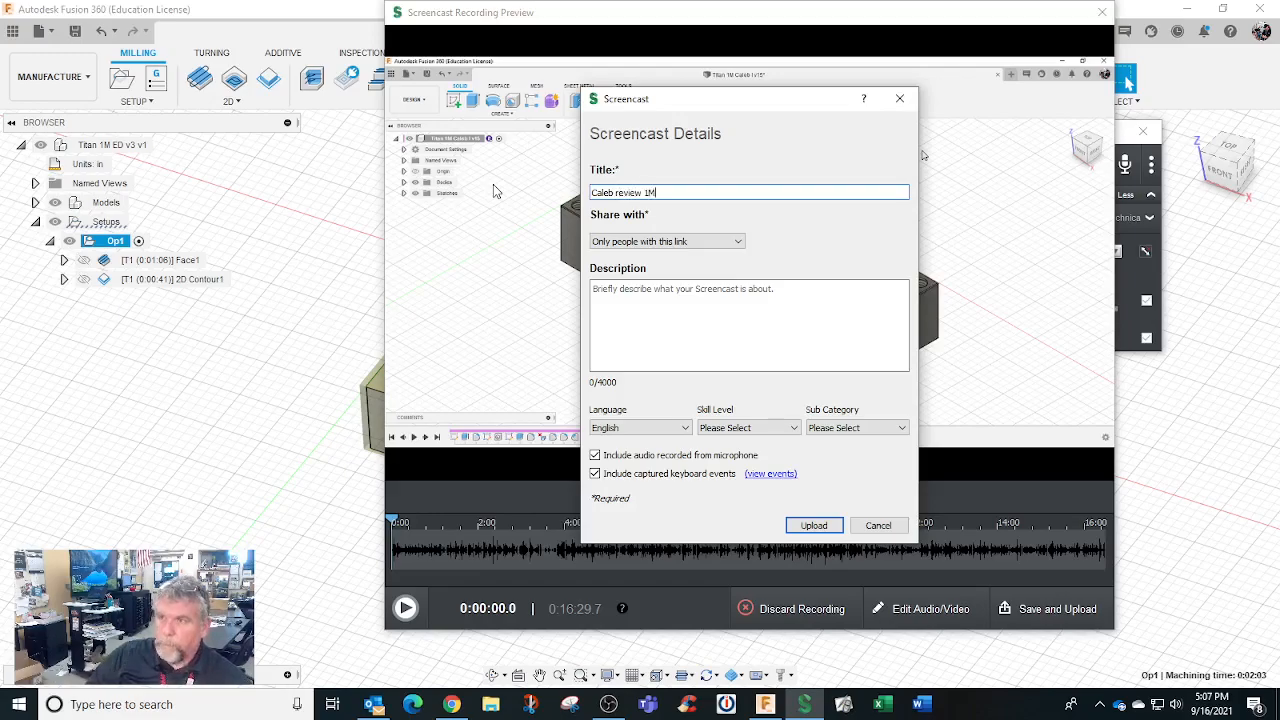
Add the description My review, choose Beginner and Manufacturing, and upload
{"action": "left_click", "coordinate": [623, 302]}
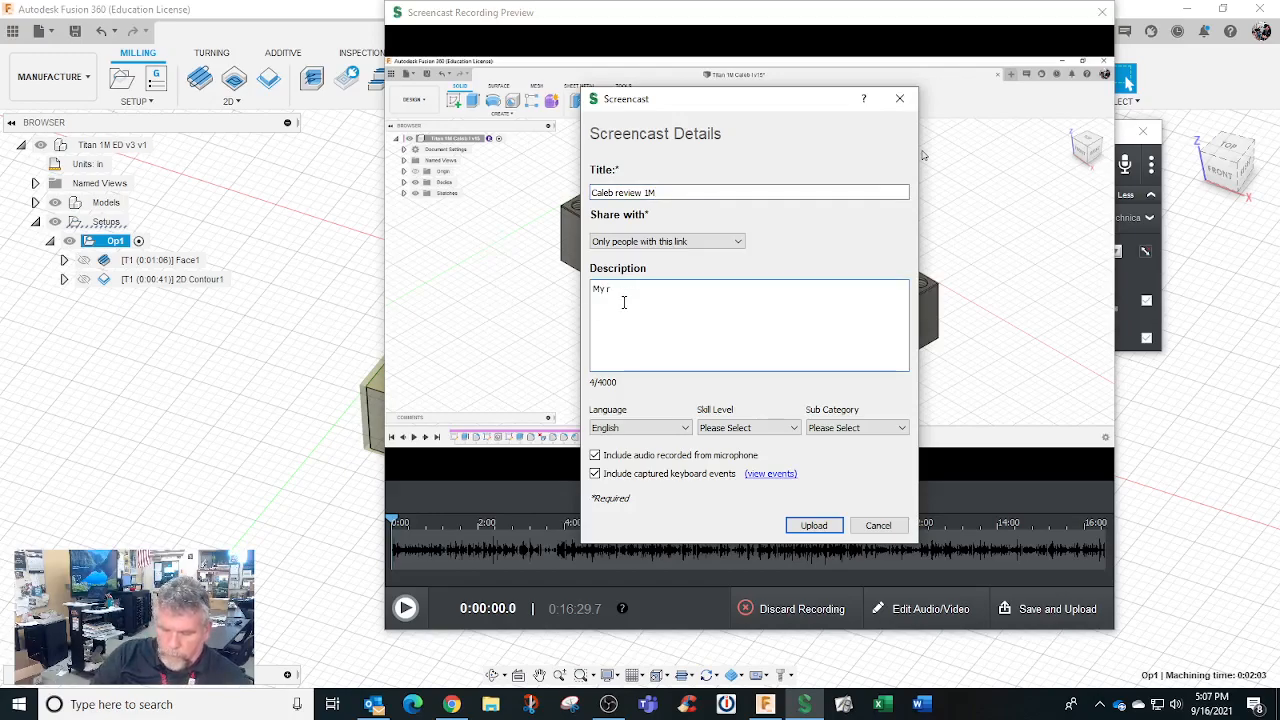
{"action": "left_click", "coordinate": [745, 430]}
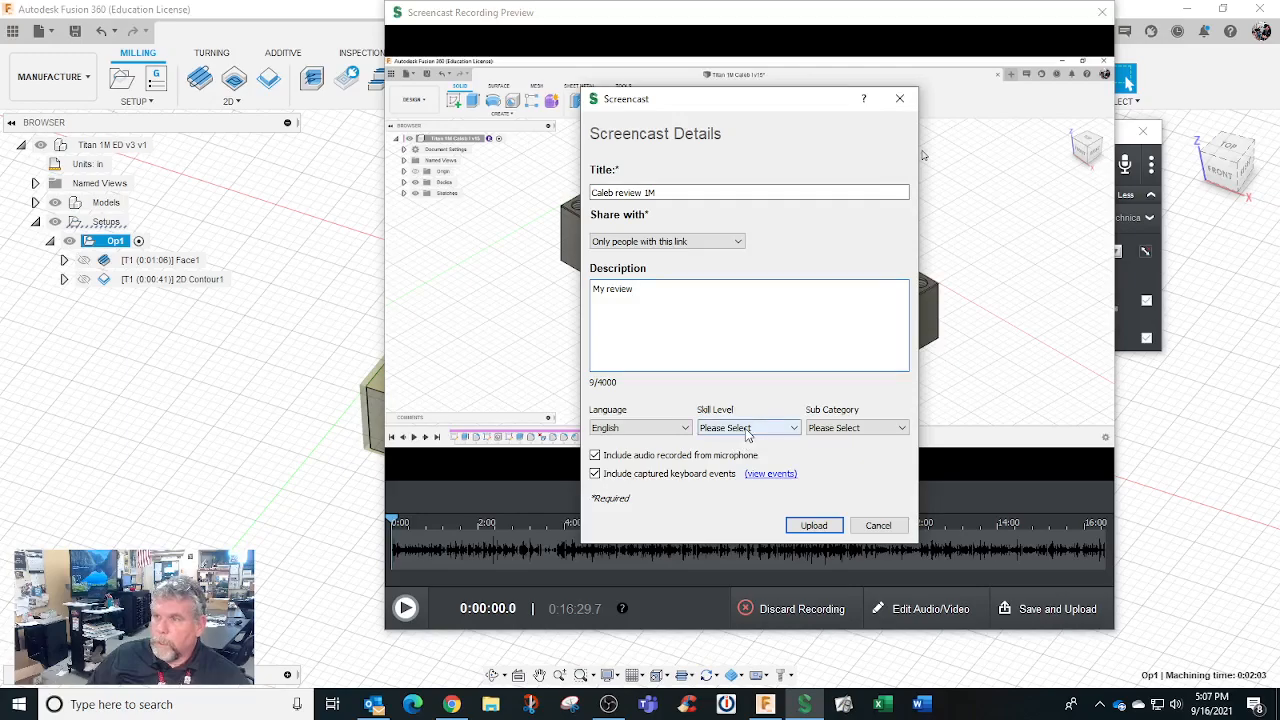
{"action": "left_click", "coordinate": [766, 441]}
{"action": "left_click", "coordinate": [829, 429]}
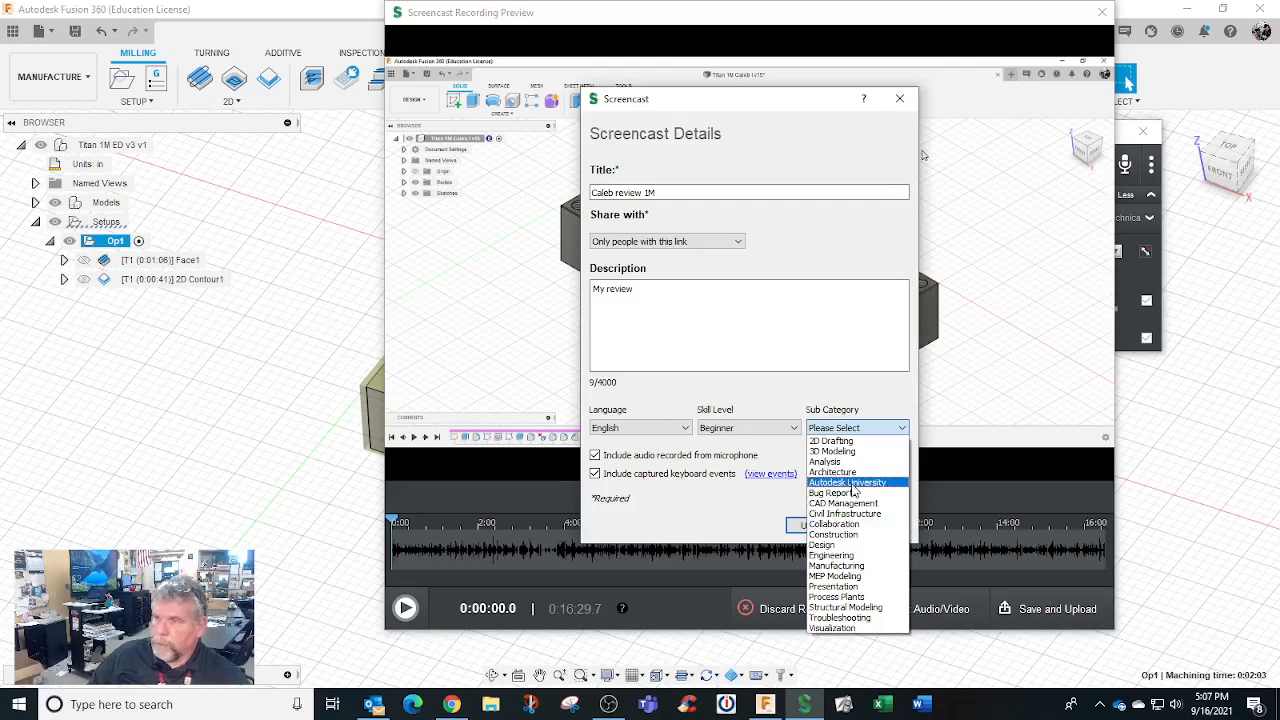
{"action": "left_click", "coordinate": [855, 565]}
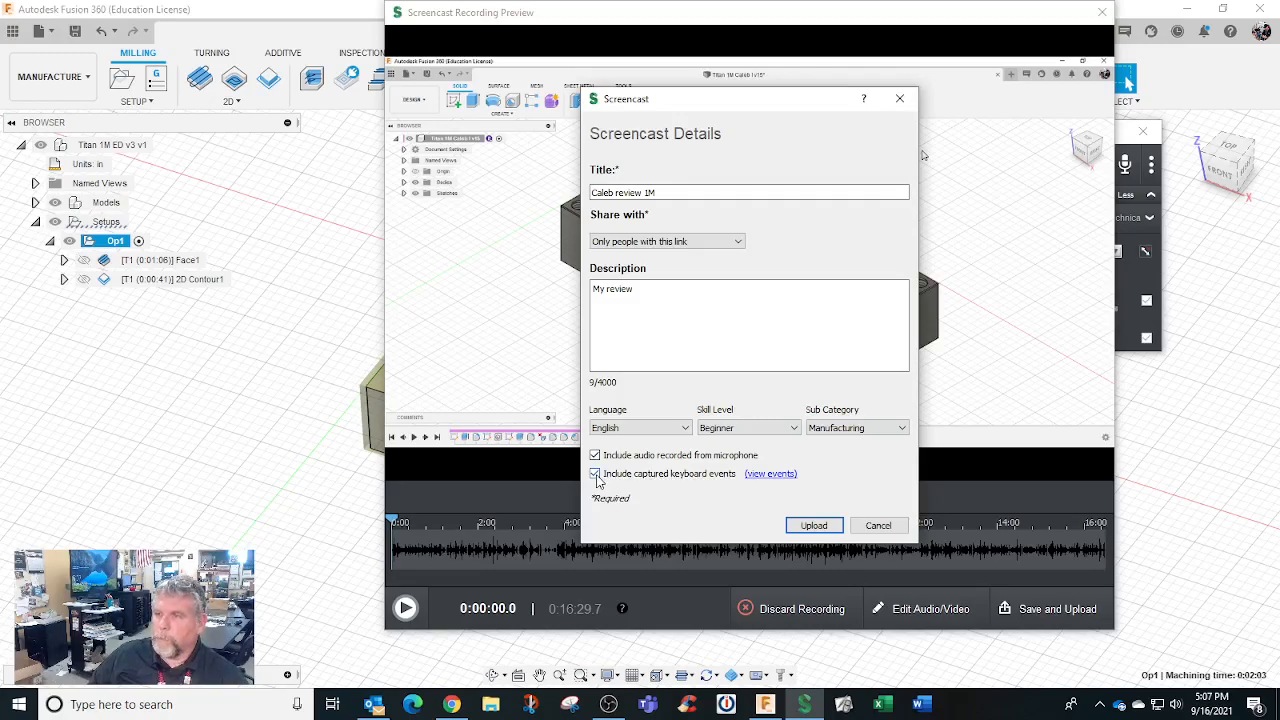
{"action": "left_click", "coordinate": [814, 525]}
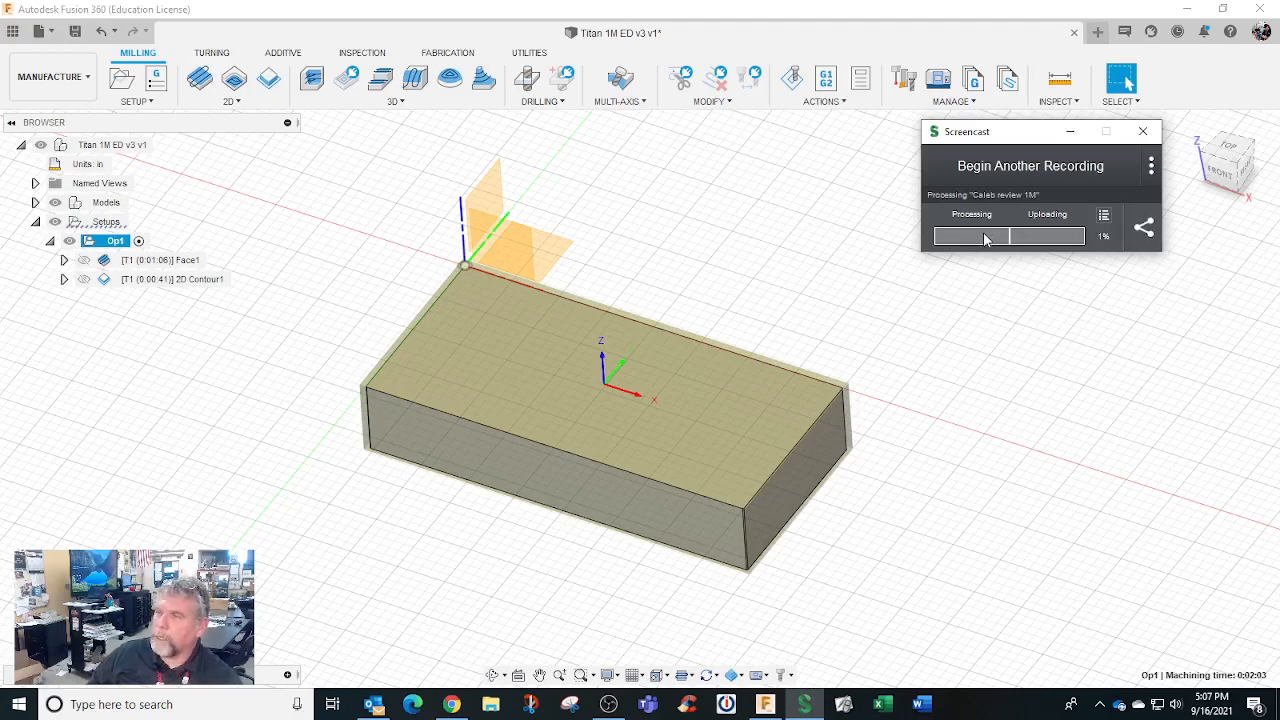
Copy the uploading recording's share link and open Manage Screencasts in the browser
{"action": "left_click", "coordinate": [1156, 244]}
{"action": "left_click", "coordinate": [1170, 264]}
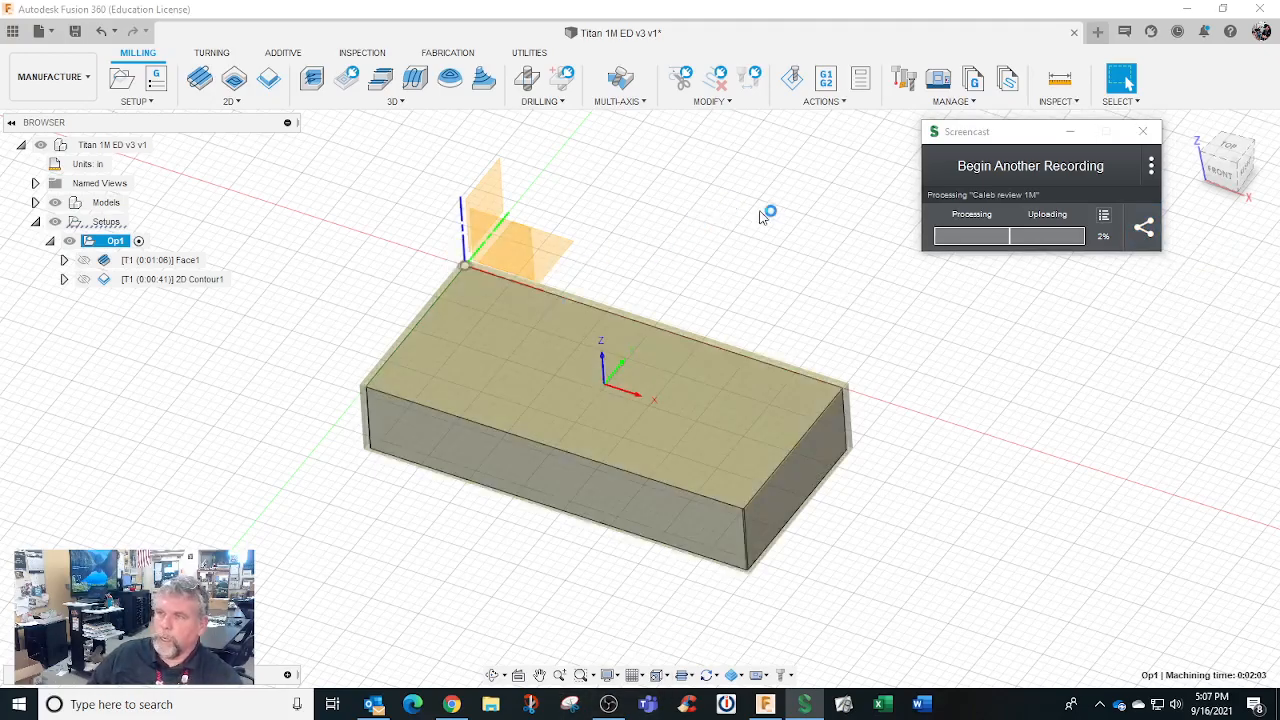
{"action": "left_click", "coordinate": [1151, 170]}
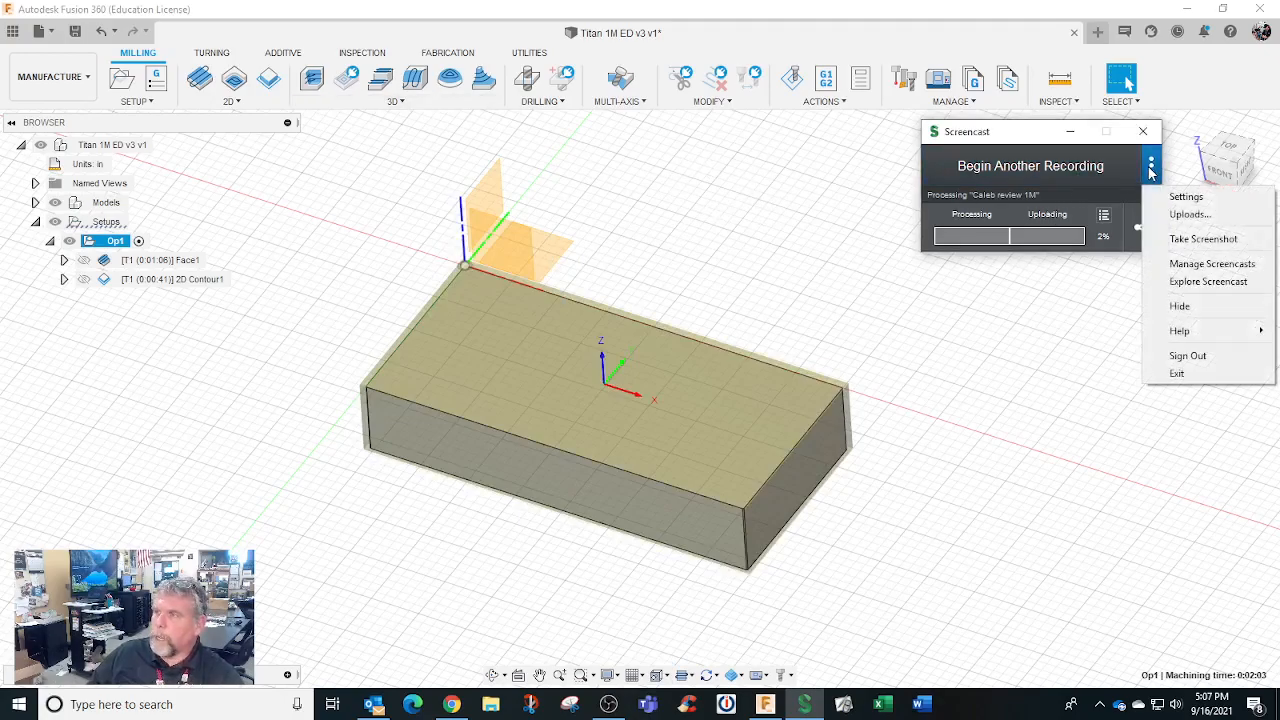
{"action": "left_click", "coordinate": [1191, 266]}
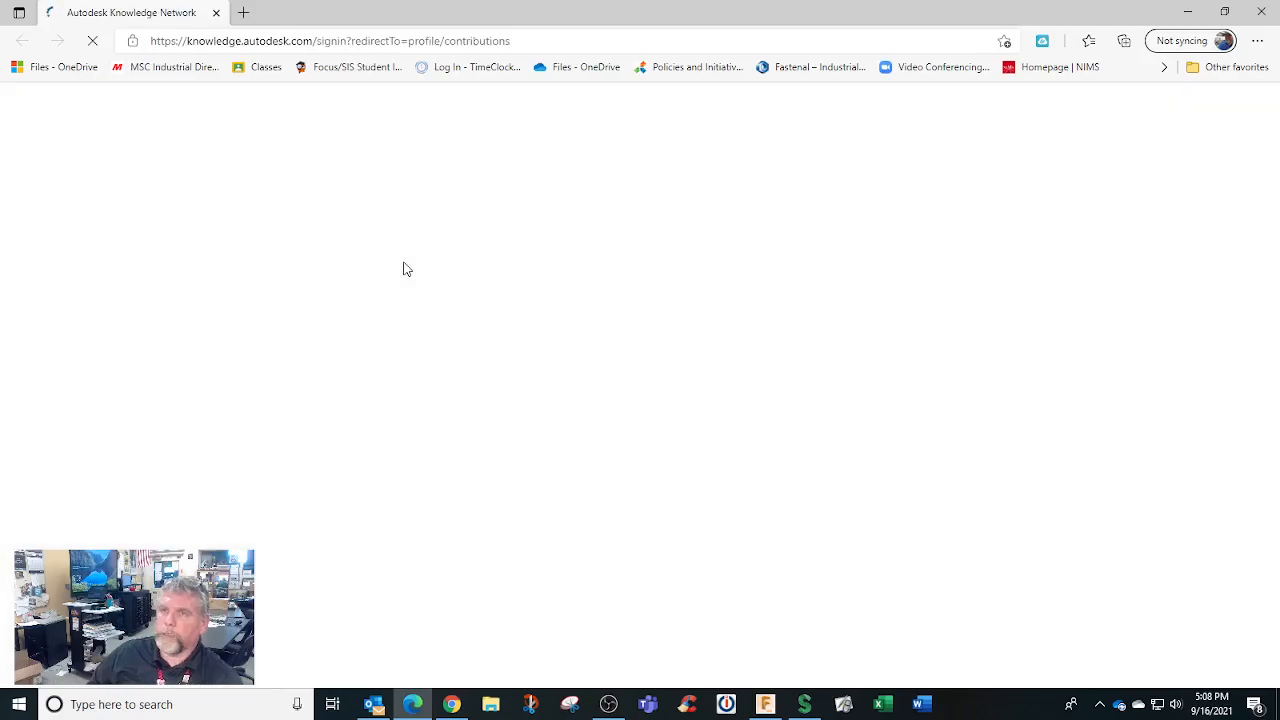
Sign in to Autodesk with the school account's e-mail address and account password
{"action": "left_click", "coordinate": [641, 231]}
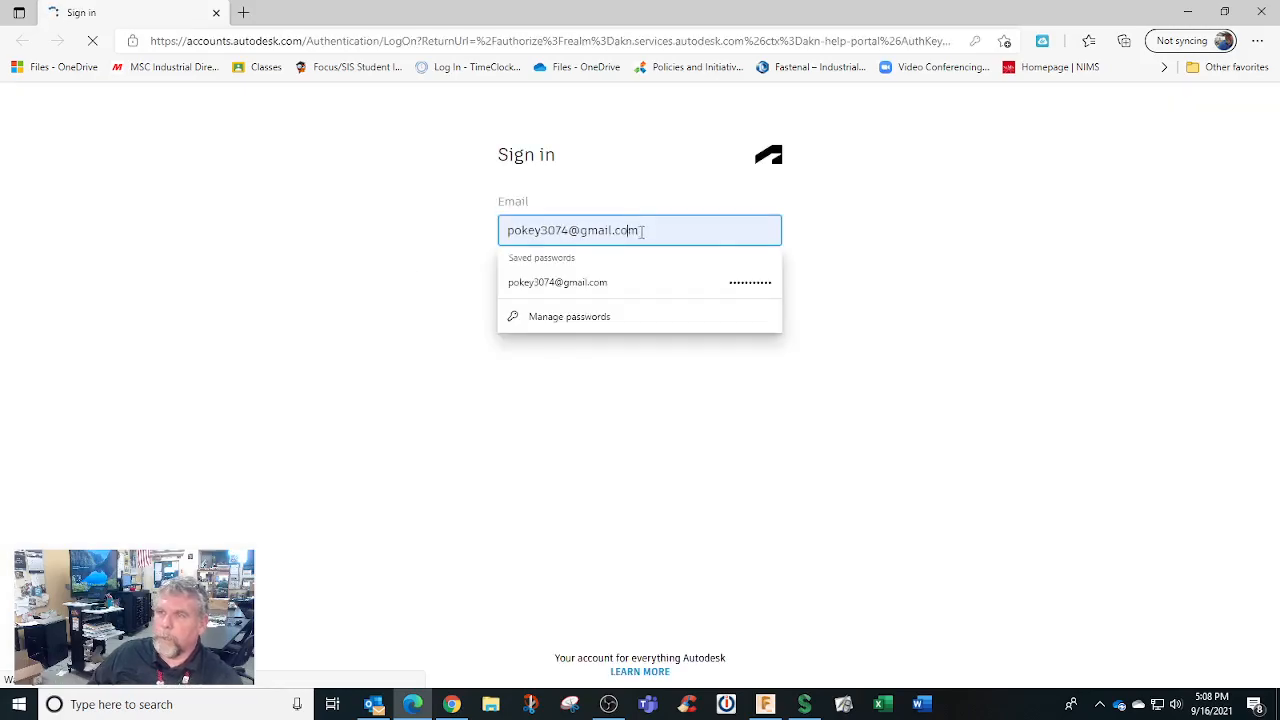
{"action": "left_click_drag", "start_coordinate": [674, 231], "coordinate": [443, 246]}
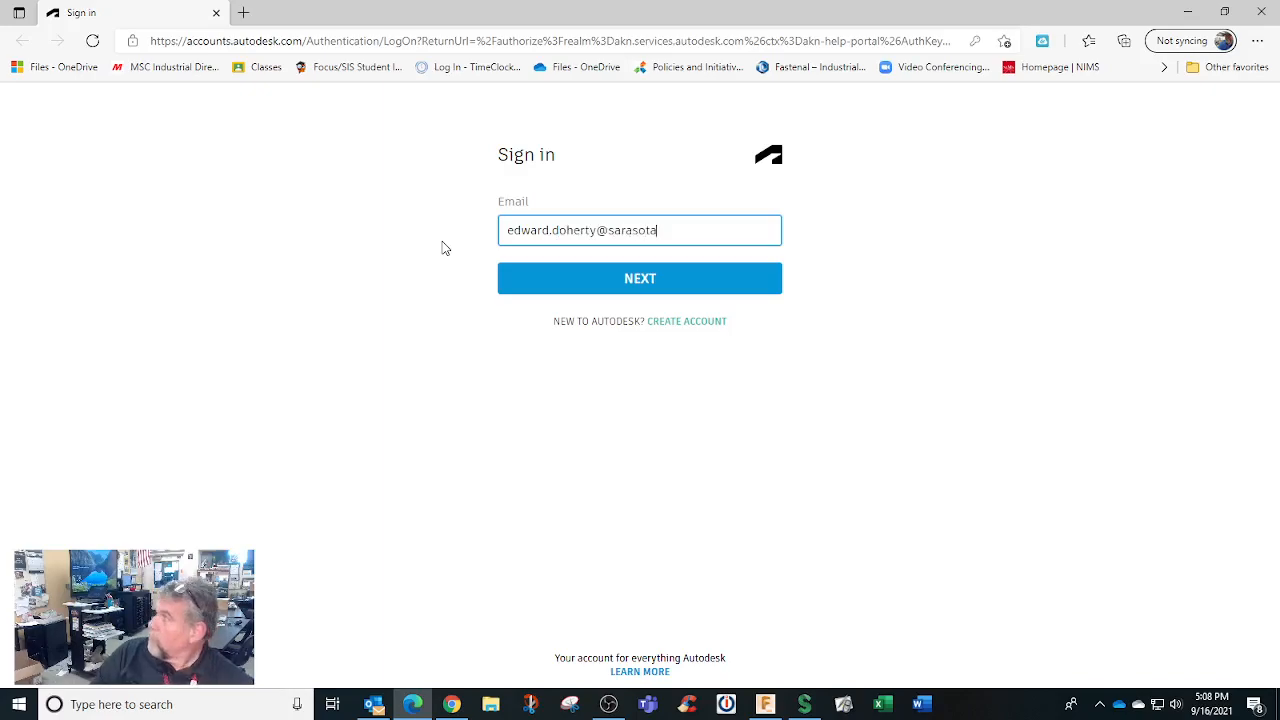
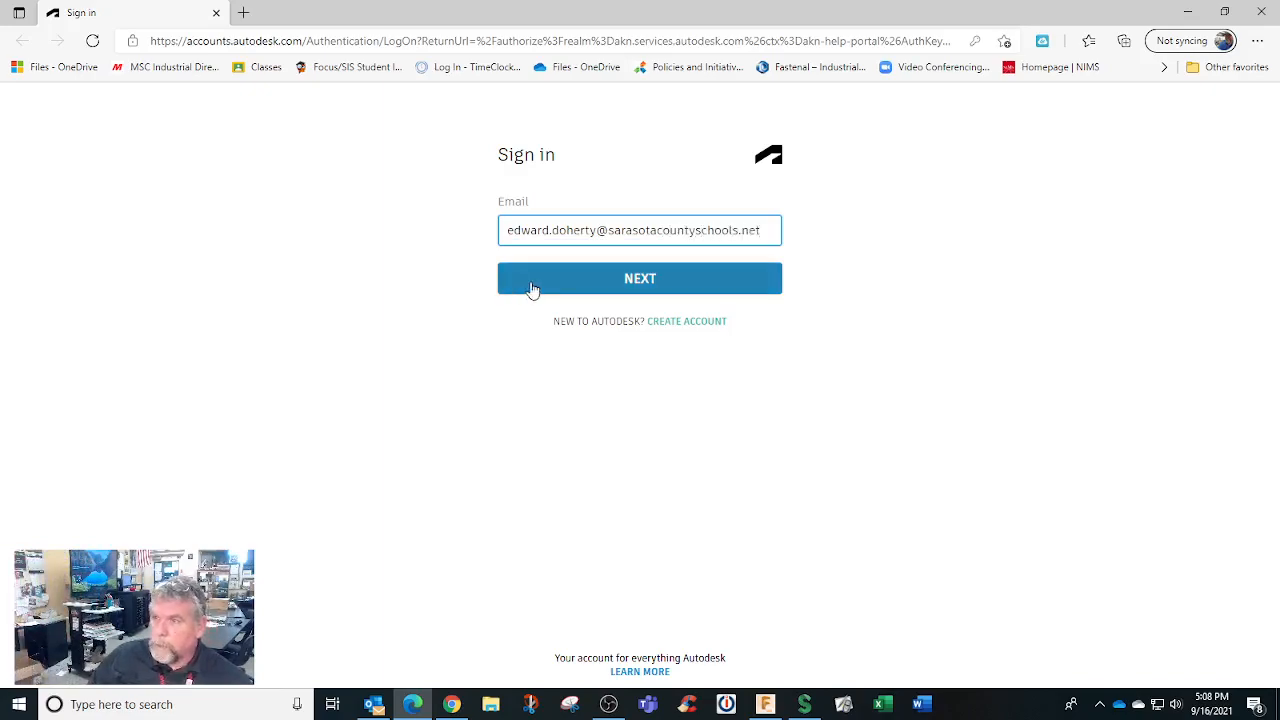
{"action": "left_click", "coordinate": [585, 288]}
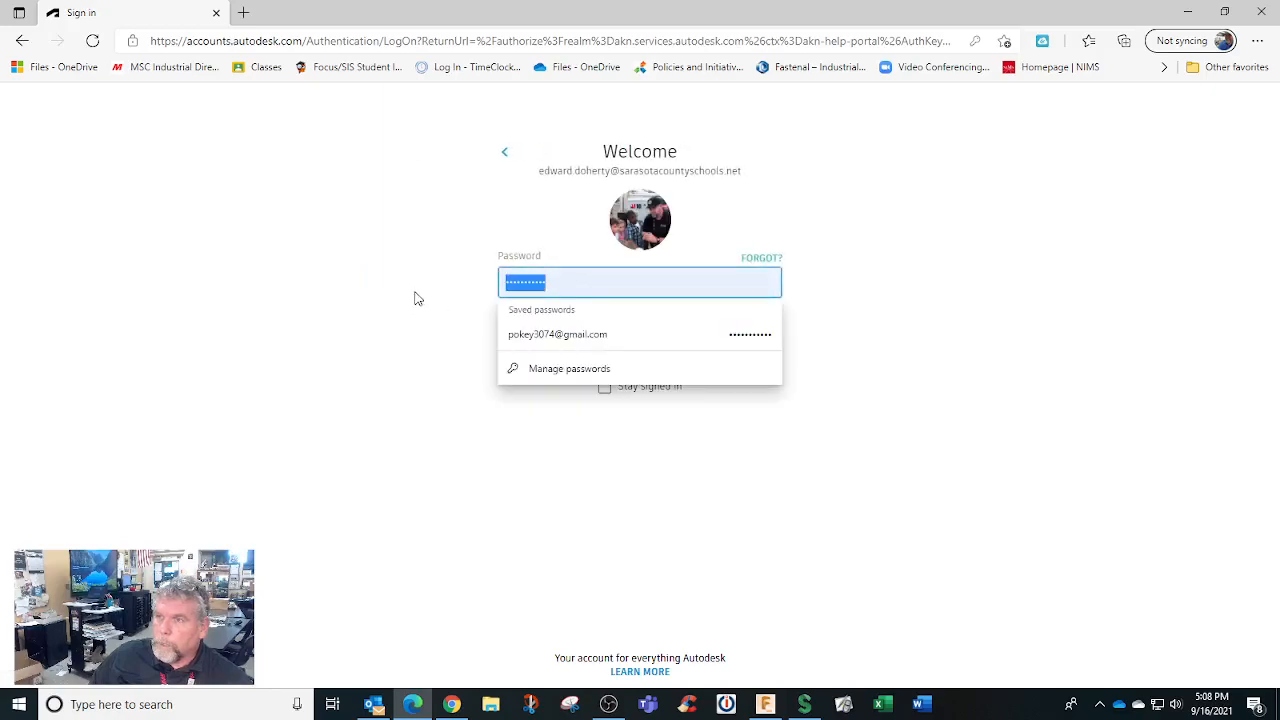
{"action": "type", "text": "••"}
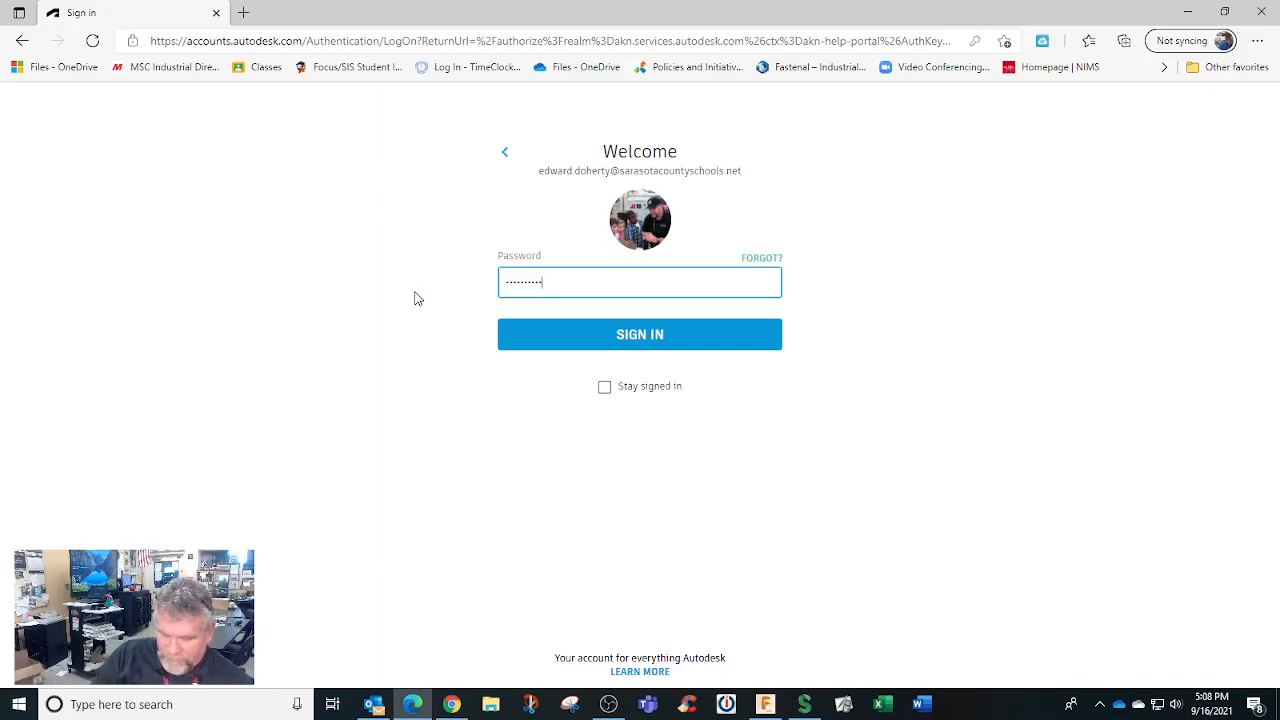
{"action": "left_click", "coordinate": [557, 340]}
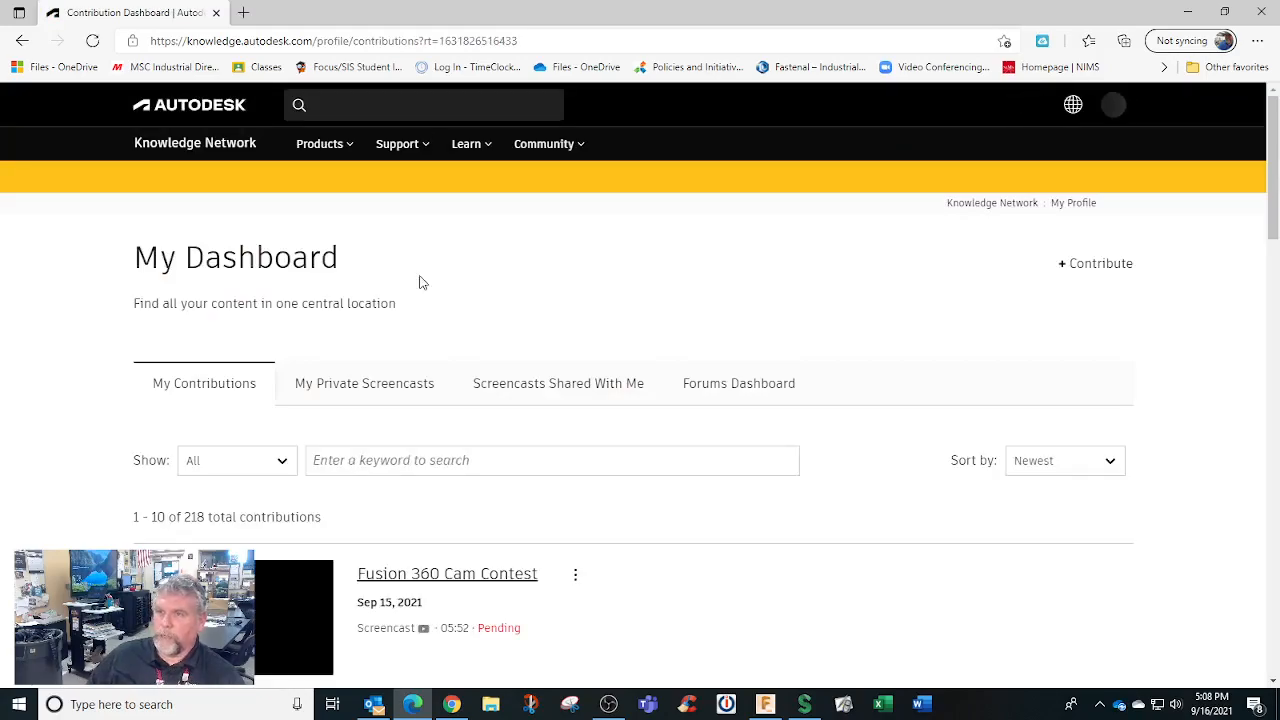
Move the My Dashboard contributions list to page 3
{"action": "scroll", "coordinate": [420, 280], "scroll_direction": "down", "scroll_amount": 3}
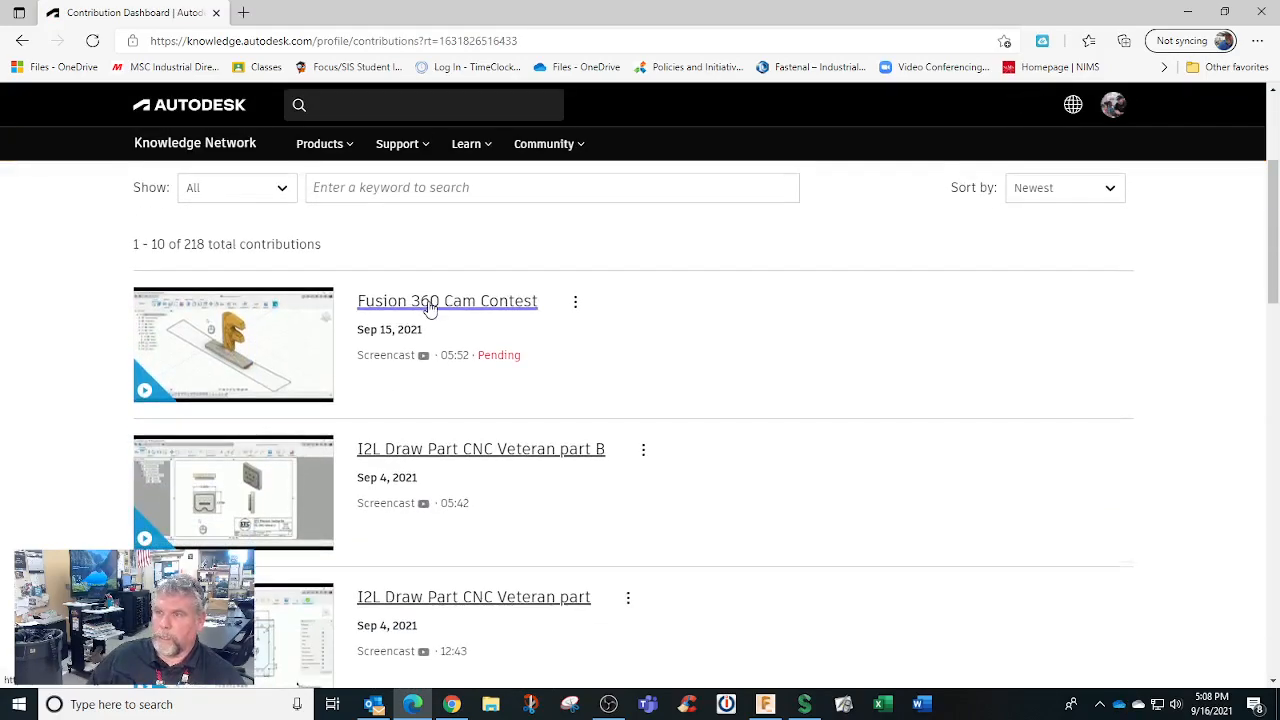
{"action": "scroll", "coordinate": [430, 307], "scroll_direction": "down", "scroll_amount": 2}
{"action": "scroll", "coordinate": [499, 330], "scroll_direction": "down", "scroll_amount": 2}
{"action": "scroll", "coordinate": [499, 330], "scroll_direction": "down", "scroll_amount": 2}
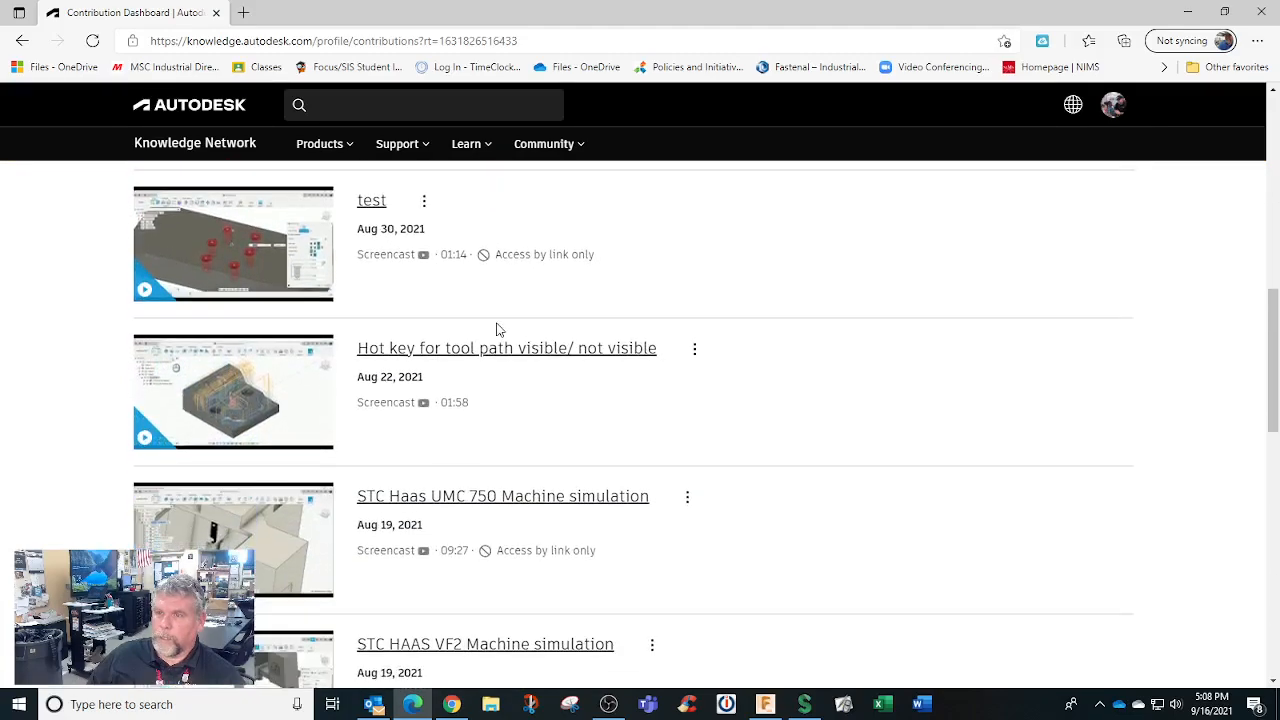
{"action": "scroll", "coordinate": [513, 358], "scroll_direction": "down", "scroll_amount": 2}
{"action": "scroll", "coordinate": [513, 358], "scroll_direction": "down", "scroll_amount": 9}
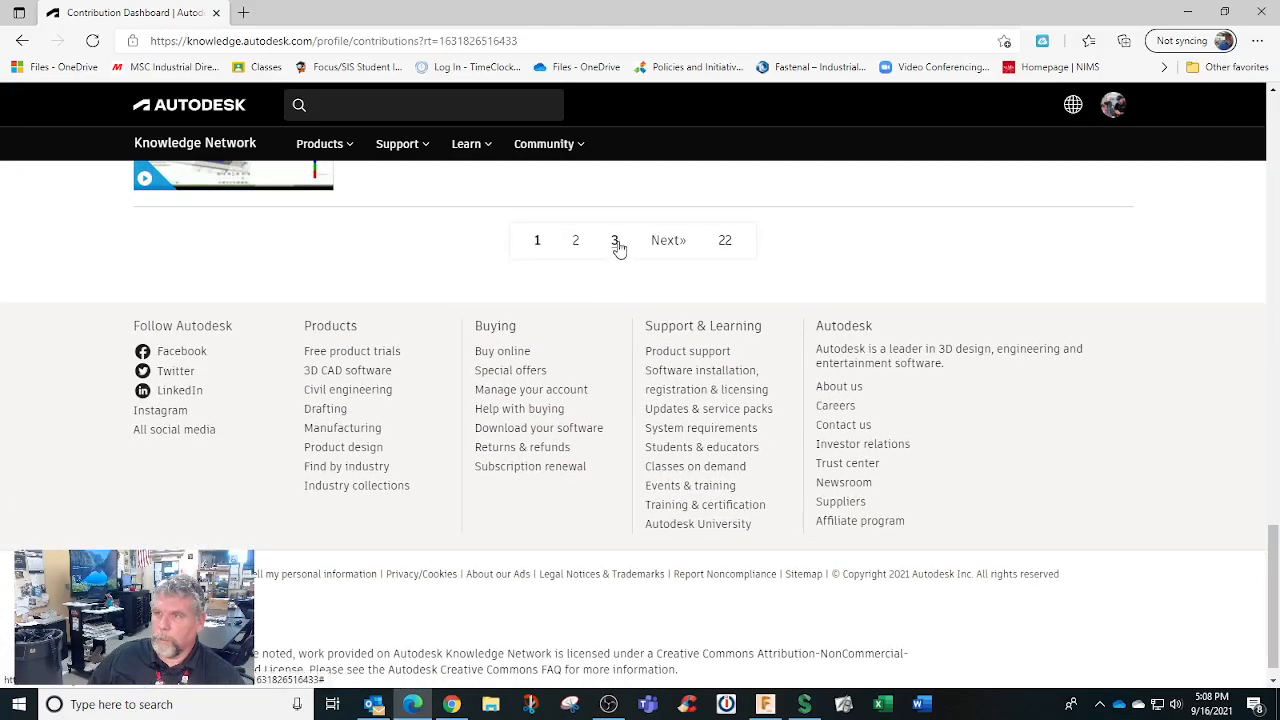
{"action": "left_click", "coordinate": [614, 240]}
Open the STC Emery 3M 2 Ops screencast from the list
{"action": "scroll", "coordinate": [723, 294], "scroll_direction": "up", "scroll_amount": 4}
{"action": "scroll", "coordinate": [723, 294], "scroll_direction": "up", "scroll_amount": 5}
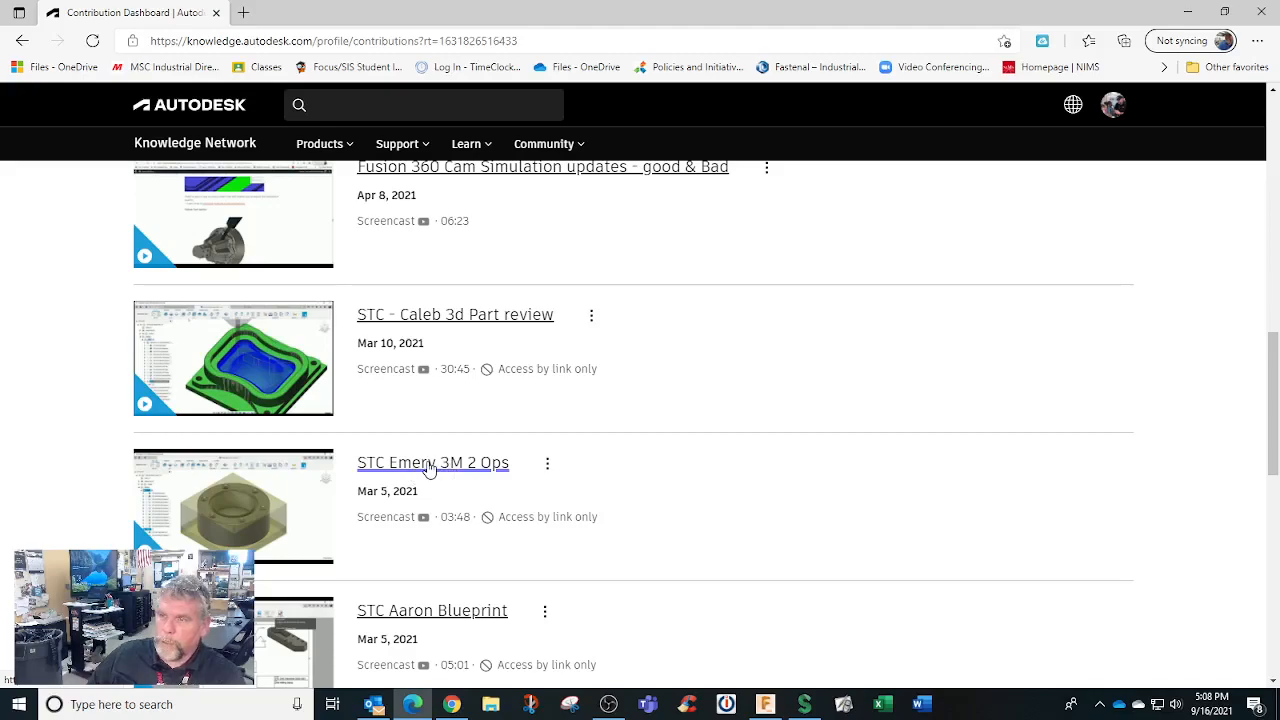
{"action": "left_click", "coordinate": [430, 468]}
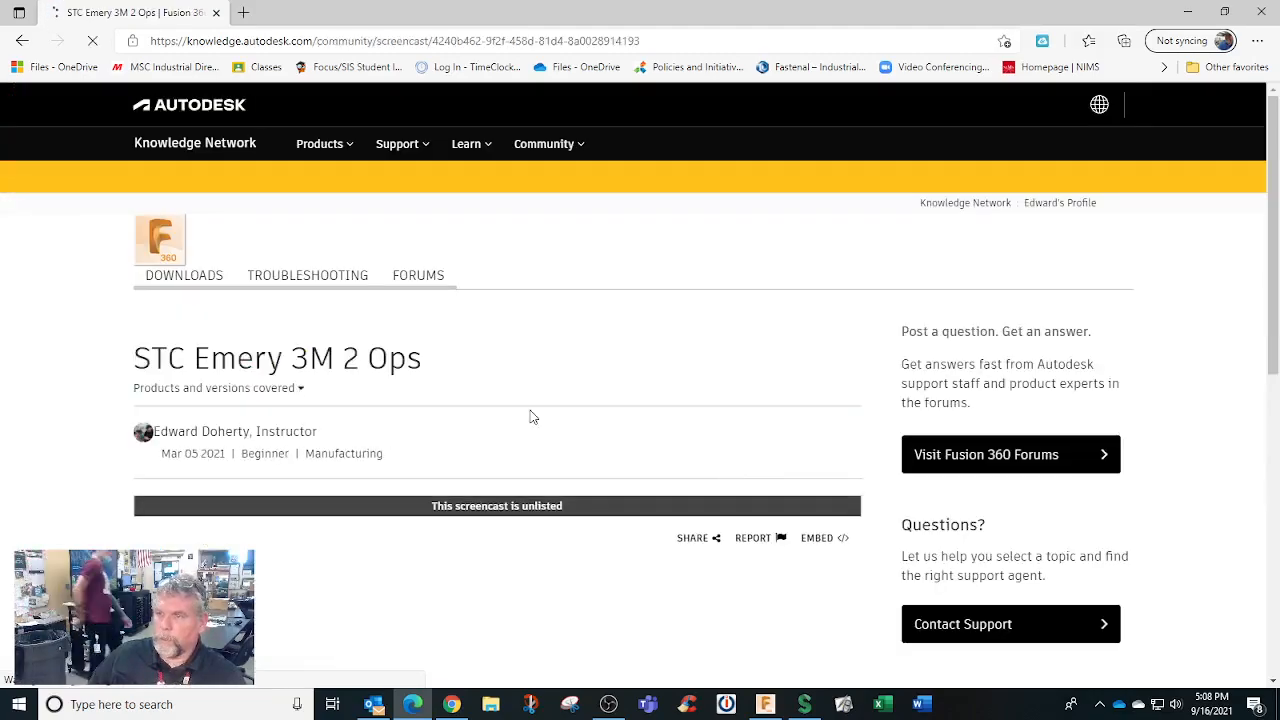
Scroll through the STC Emery 3M 2 Ops screencast page to review the player
{"action": "scroll", "coordinate": [533, 416], "scroll_direction": "down", "scroll_amount": 5}
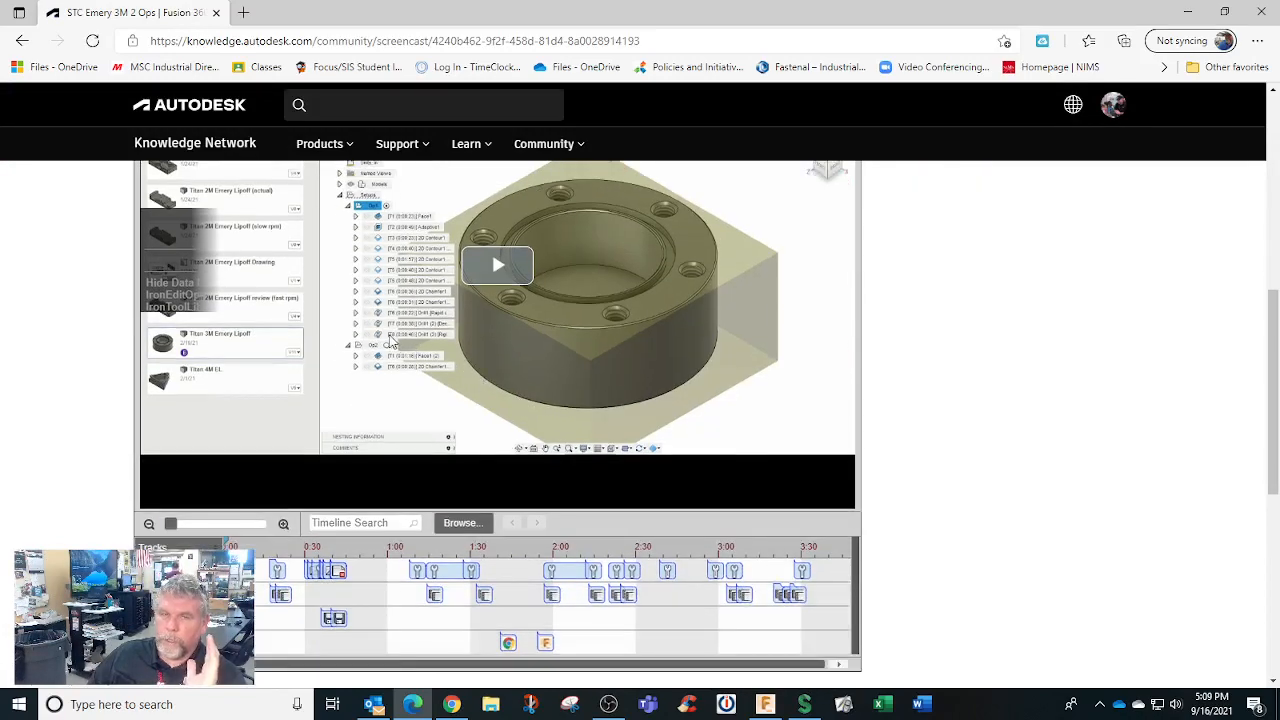
{"action": "scroll", "coordinate": [450, 380], "scroll_direction": "up", "scroll_amount": 2}
{"action": "scroll", "coordinate": [495, 395], "scroll_direction": "down", "scroll_amount": 1}
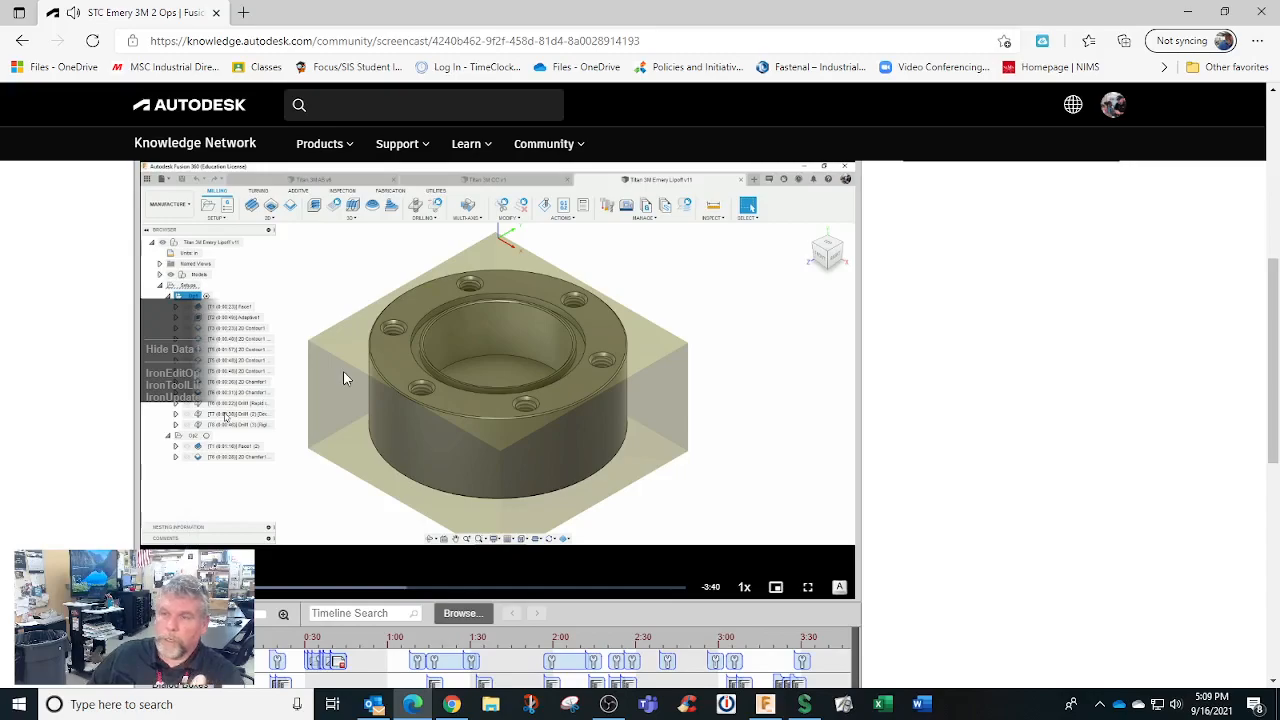
{"action": "scroll", "coordinate": [343, 371], "scroll_direction": "down", "scroll_amount": 1}
{"action": "scroll", "coordinate": [345, 378], "scroll_direction": "up", "scroll_amount": 3}
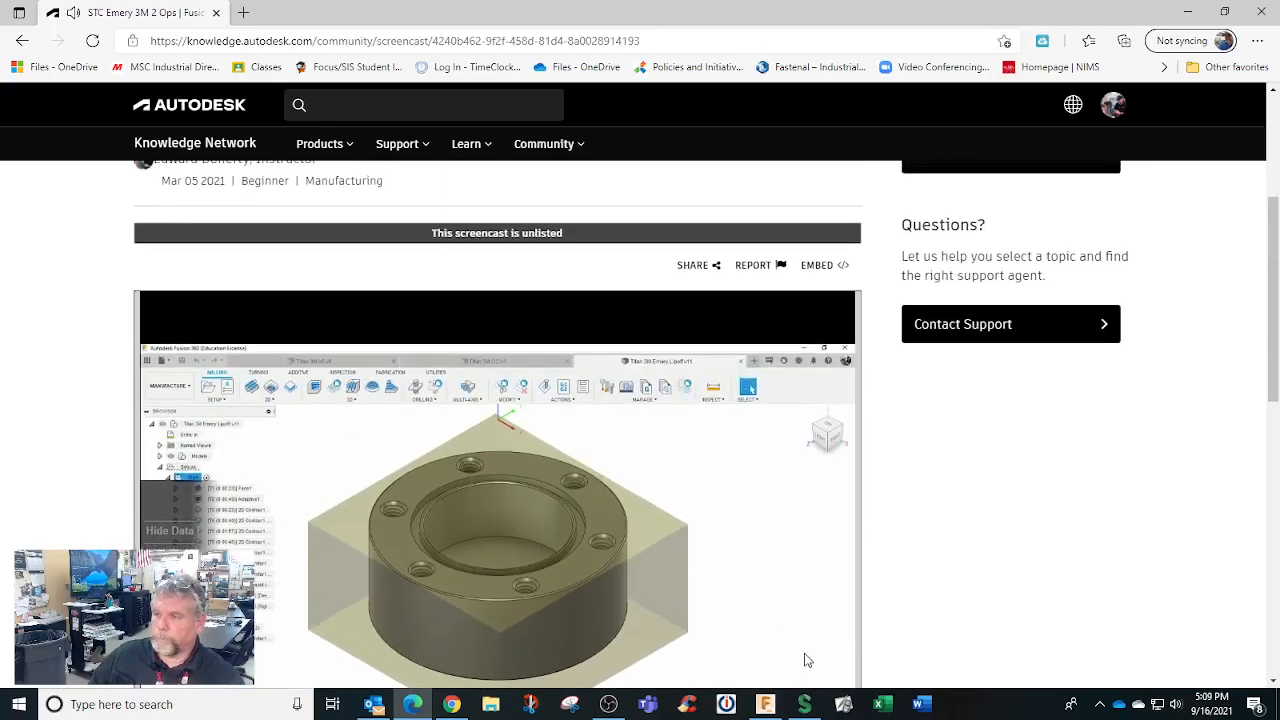
Check the new upload's progress in the Screencast uploader, then close the uploader window
{"action": "left_click", "coordinate": [804, 704]}
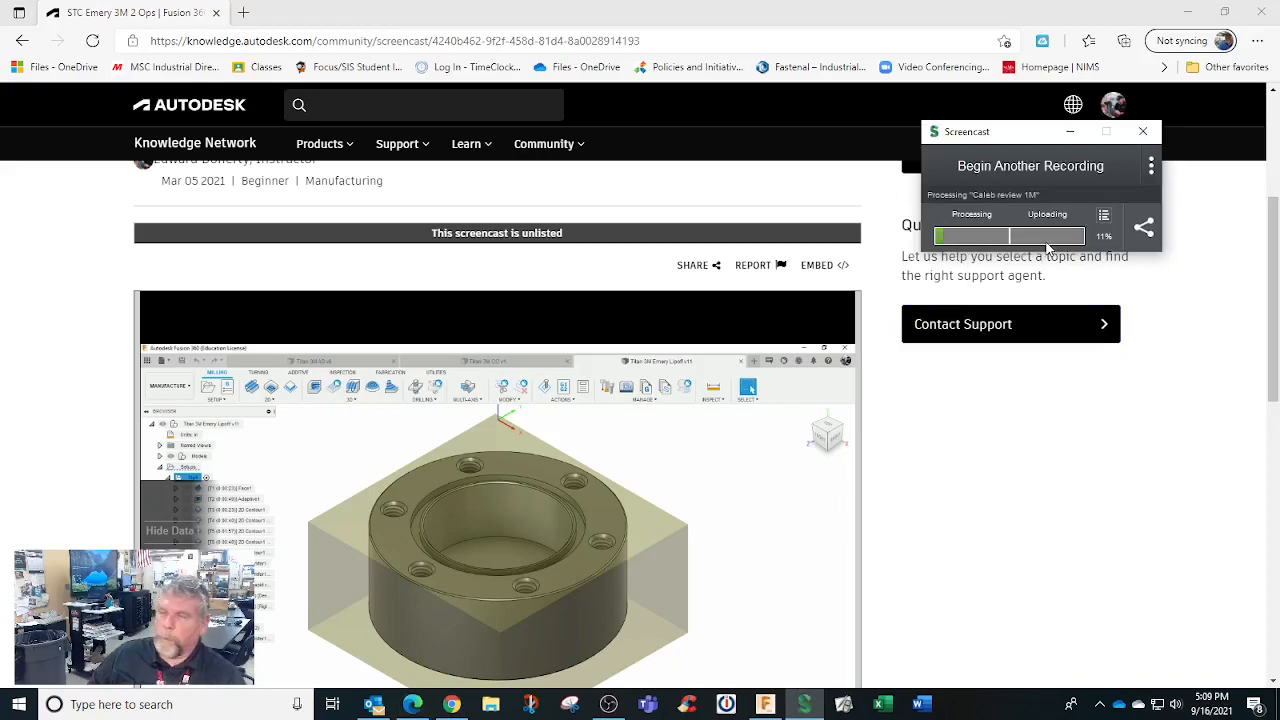
{"action": "left_click", "coordinate": [1143, 133]}
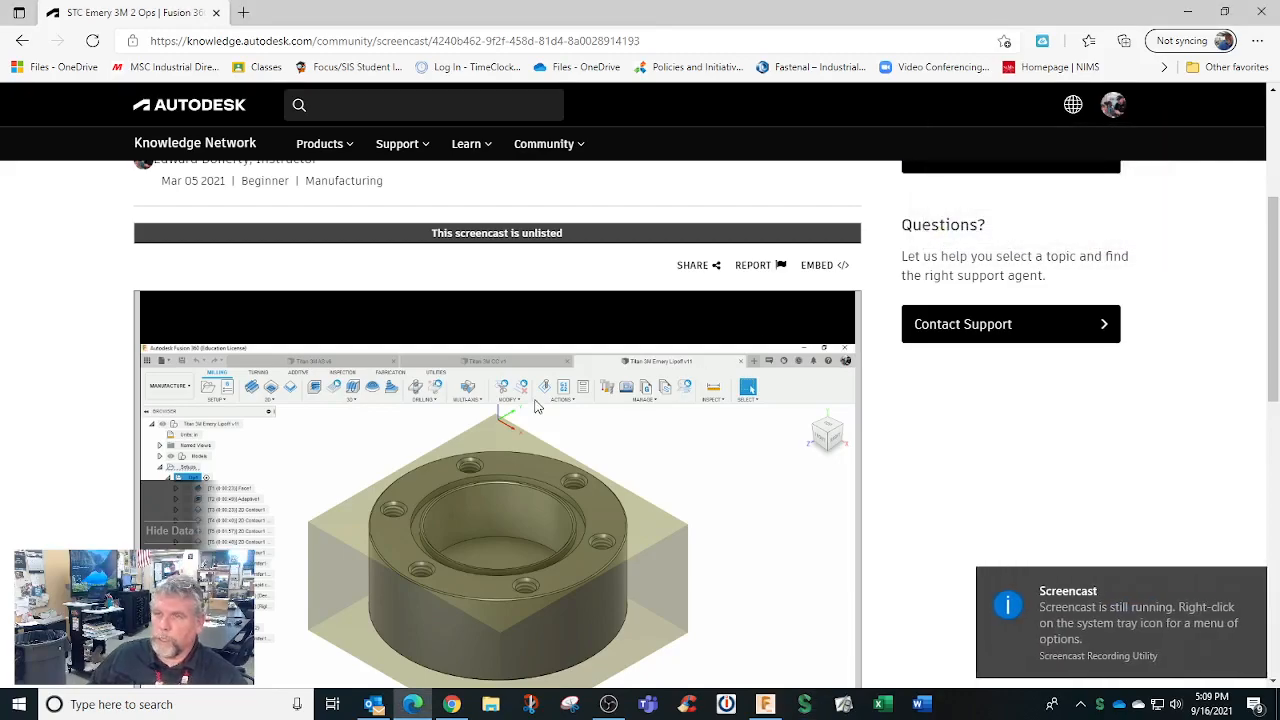
{"action": "left_click", "coordinate": [599, 708]}
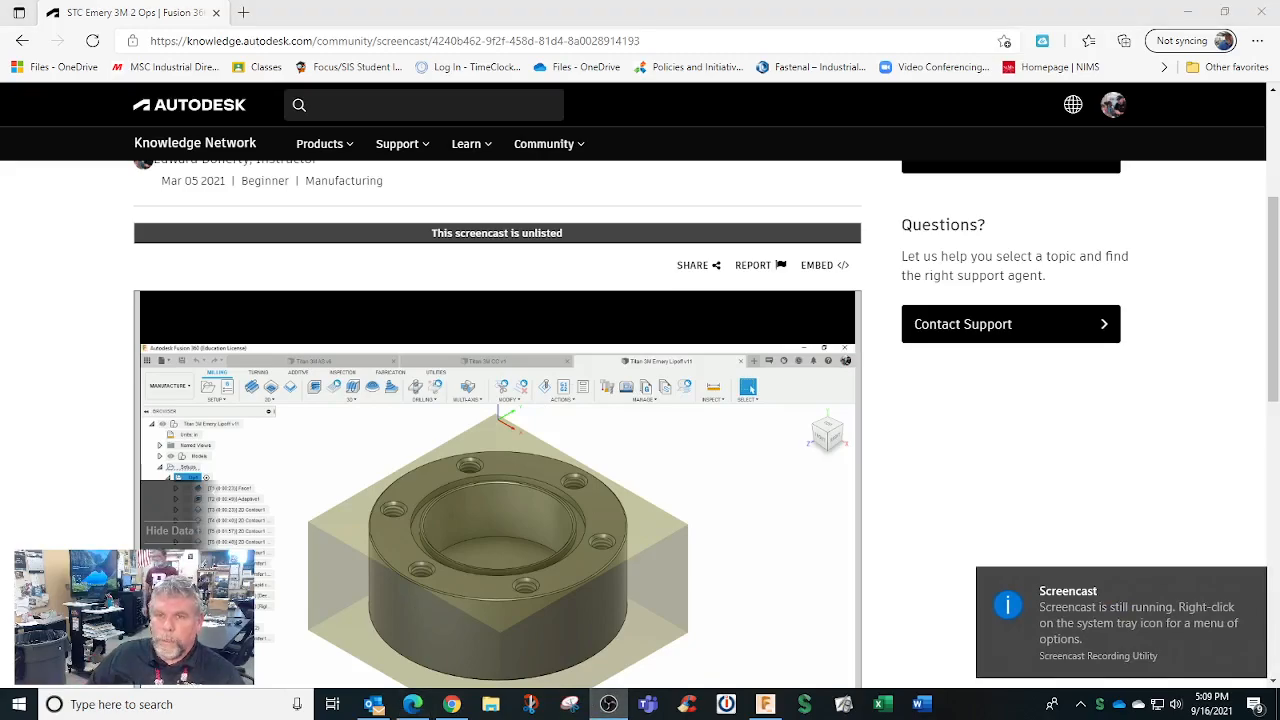